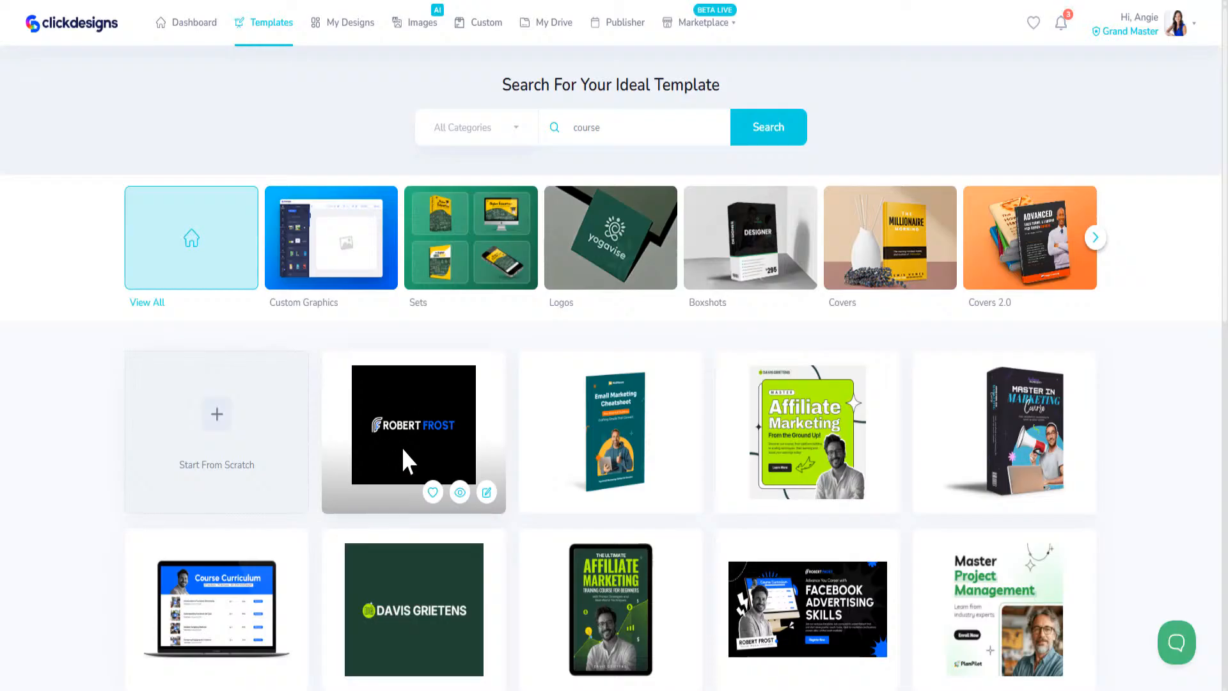
Scroll through the 'course' template results and load one more batch with View More.
scroll(403, 594, "down", 3)
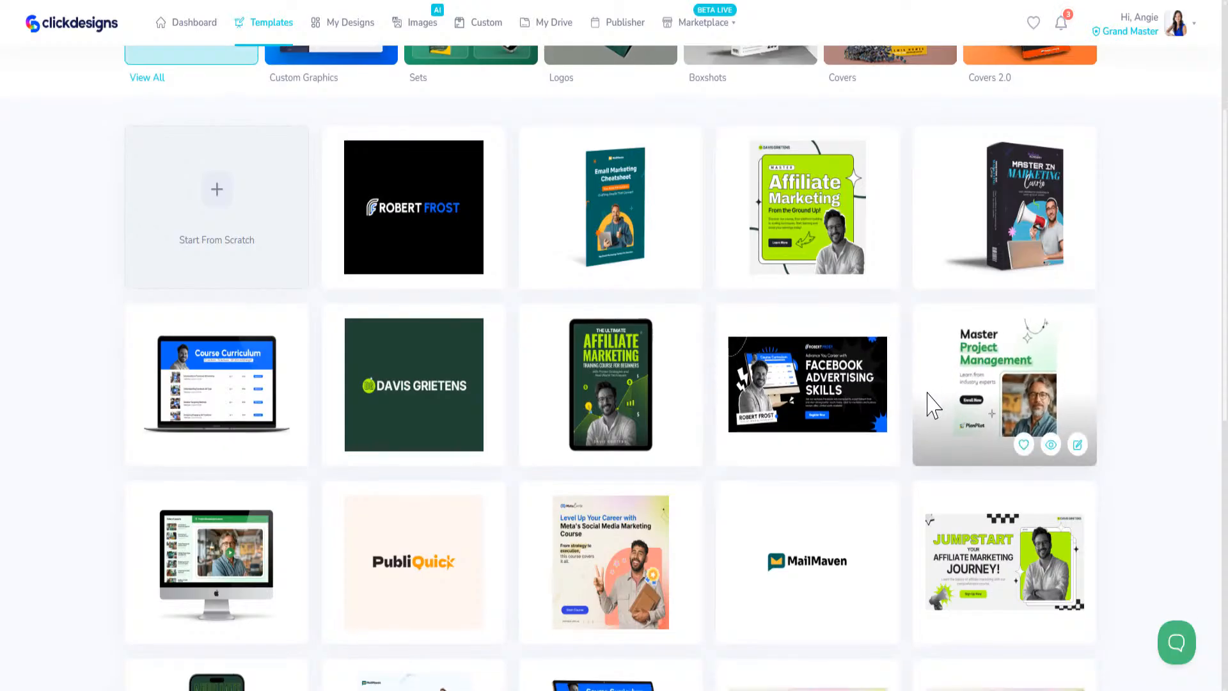
scroll(930, 402, "down", 5)
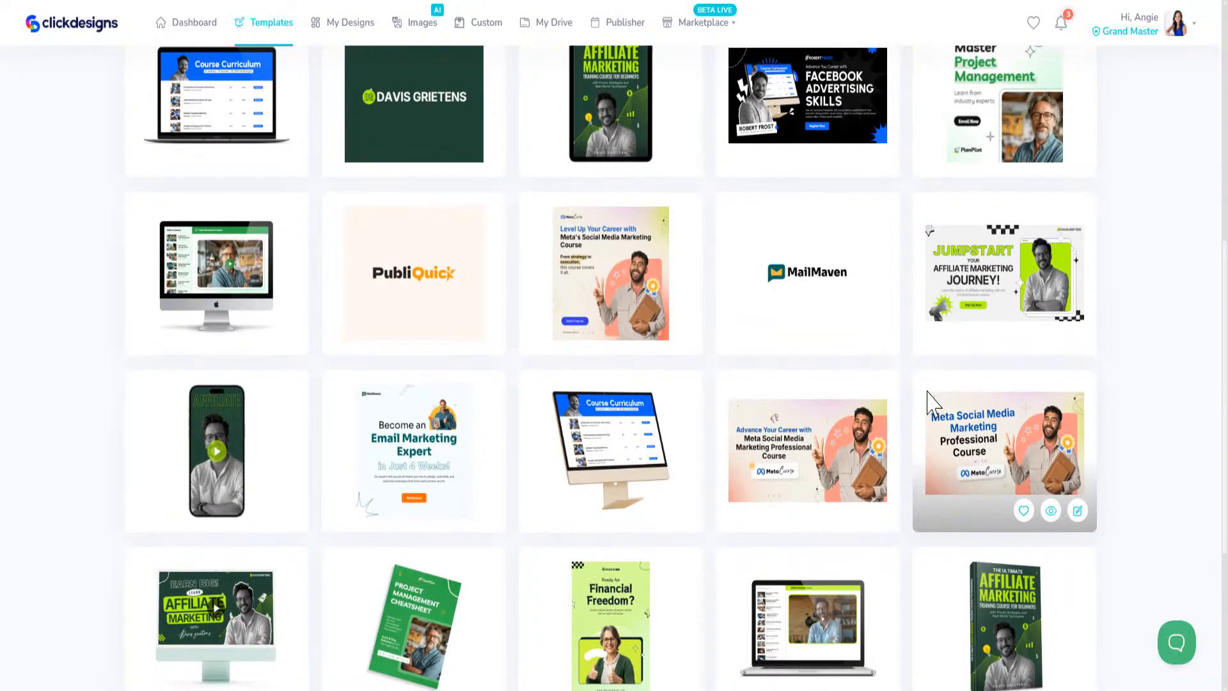
scroll(930, 406, "down", 5)
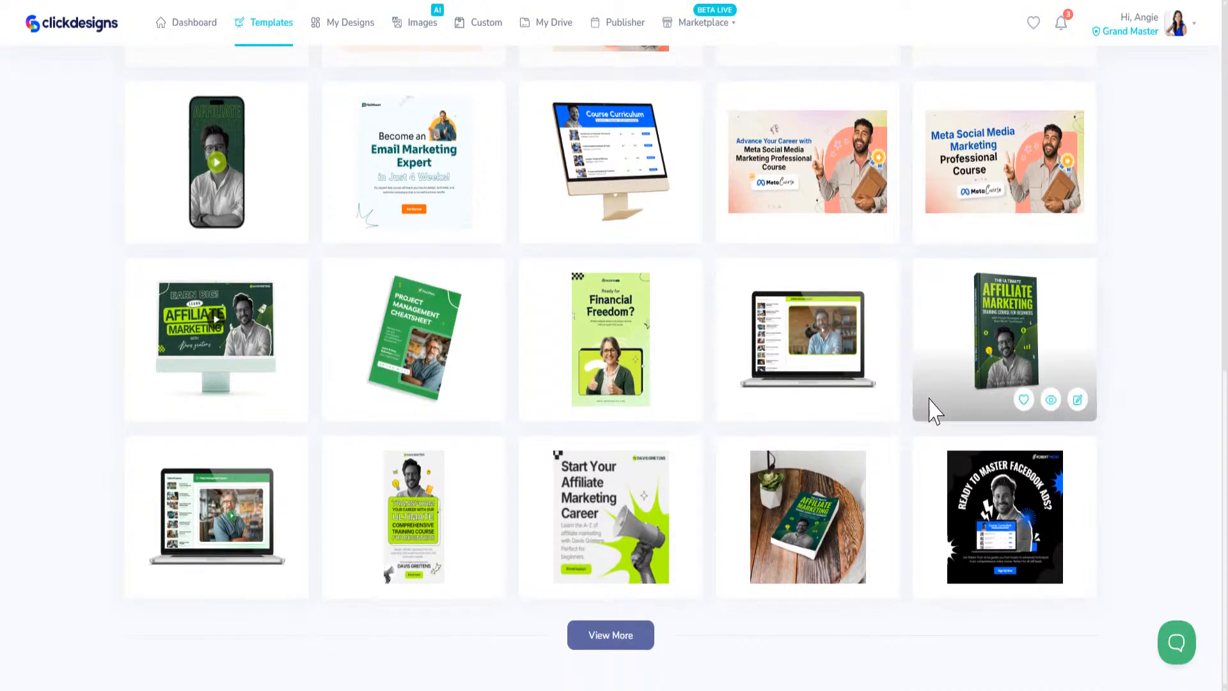
left_click(610, 643)
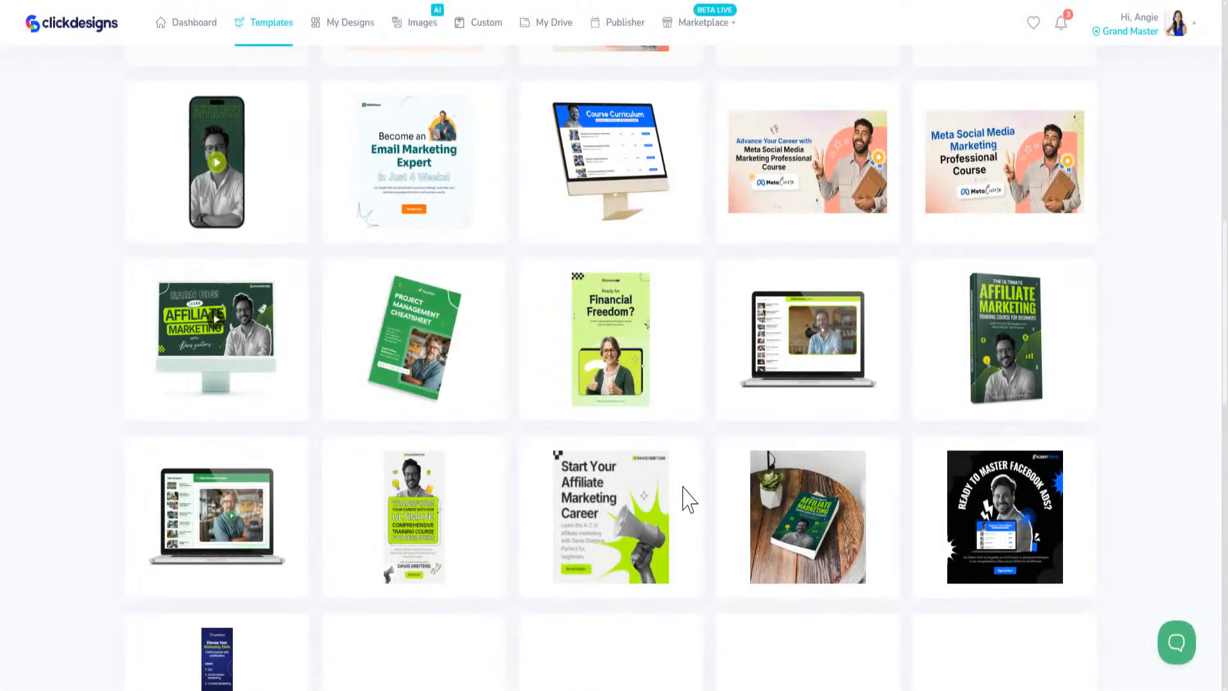
scroll(683, 490, "down", 9)
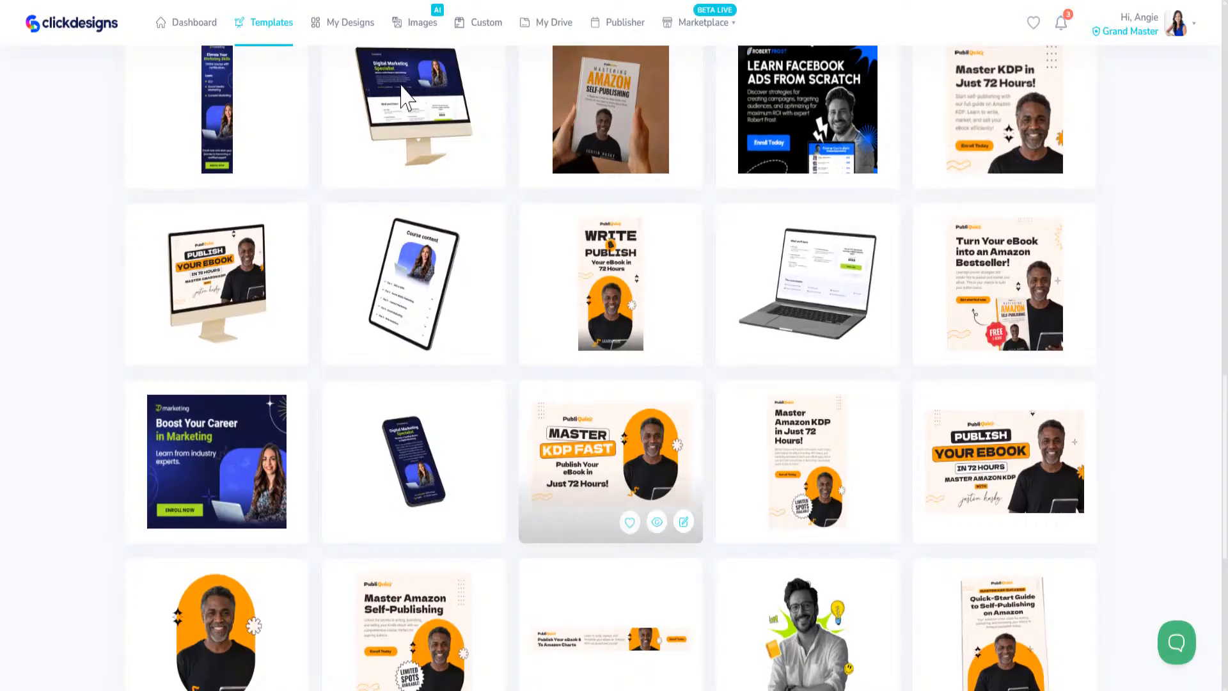
mouse_move(390, 82)
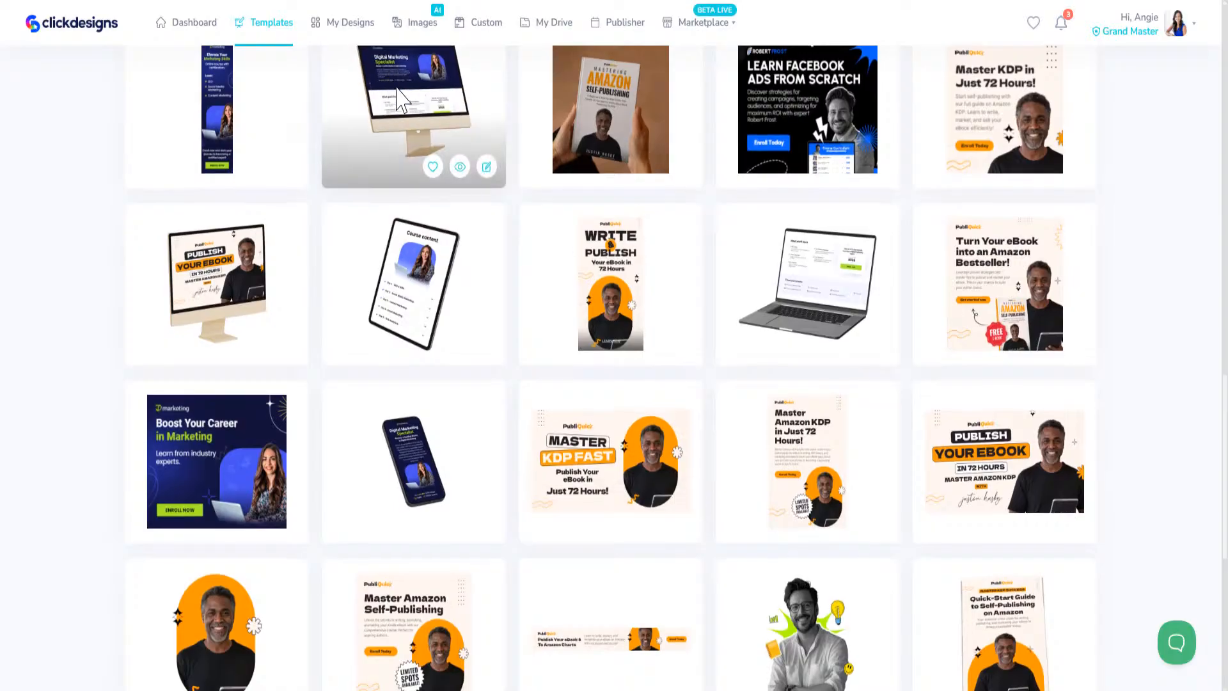
scroll(400, 128, "up", 1)
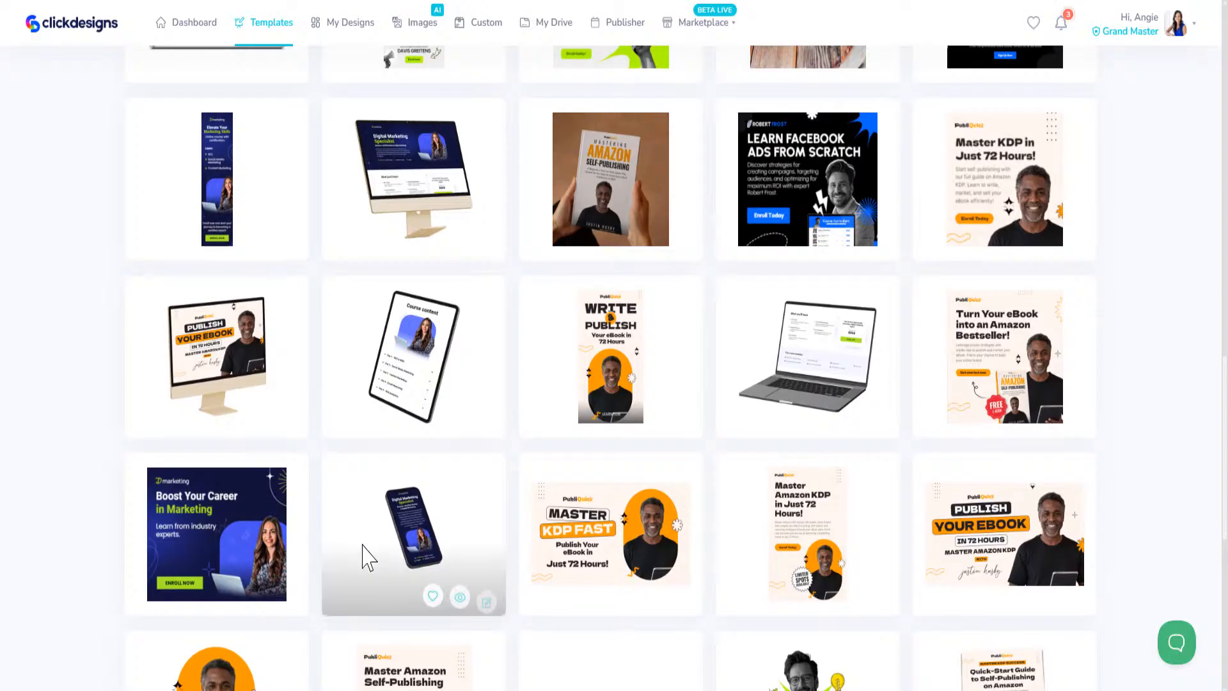
scroll(812, 296, "down", 2)
scroll(803, 371, "down", 5)
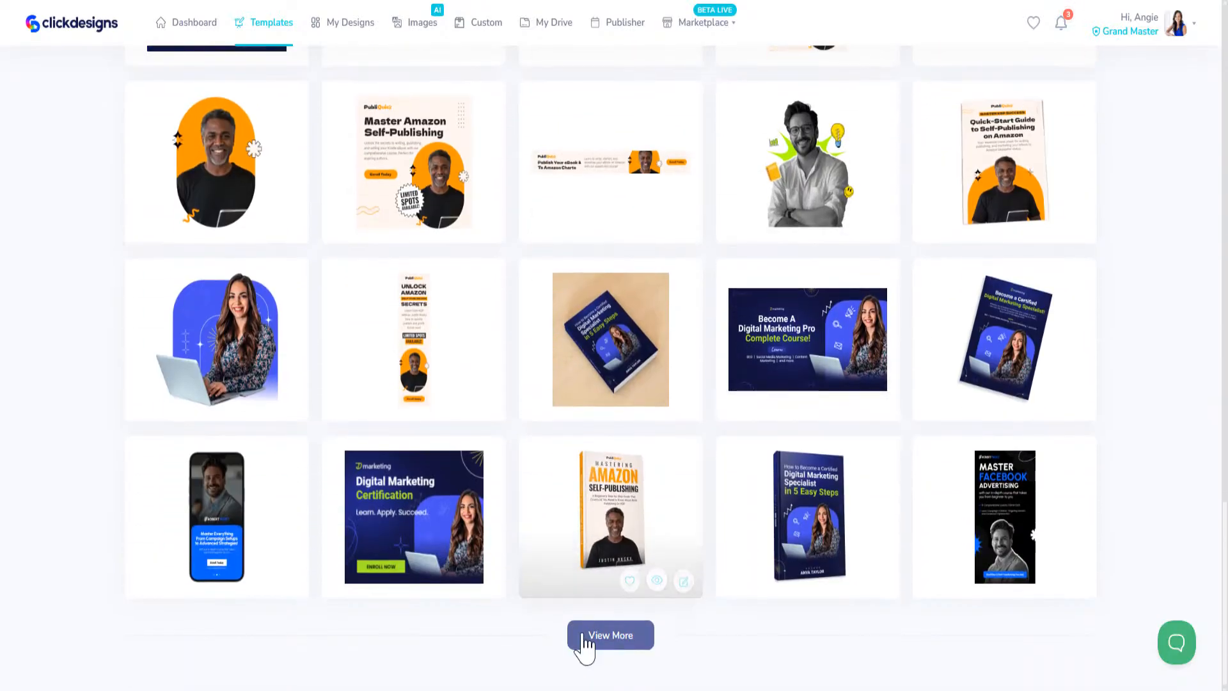
Load two more batches of course templates, scrolling down through each.
left_click(614, 643)
scroll(639, 477, "down", 7)
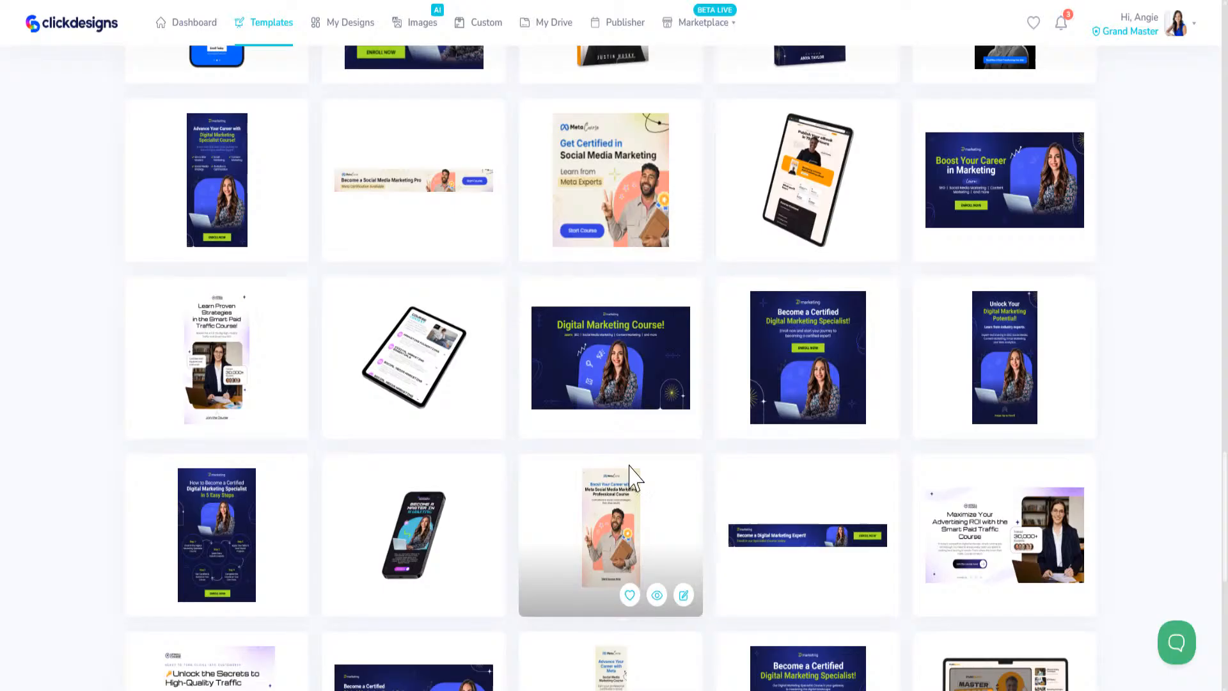
scroll(630, 474, "down", 5)
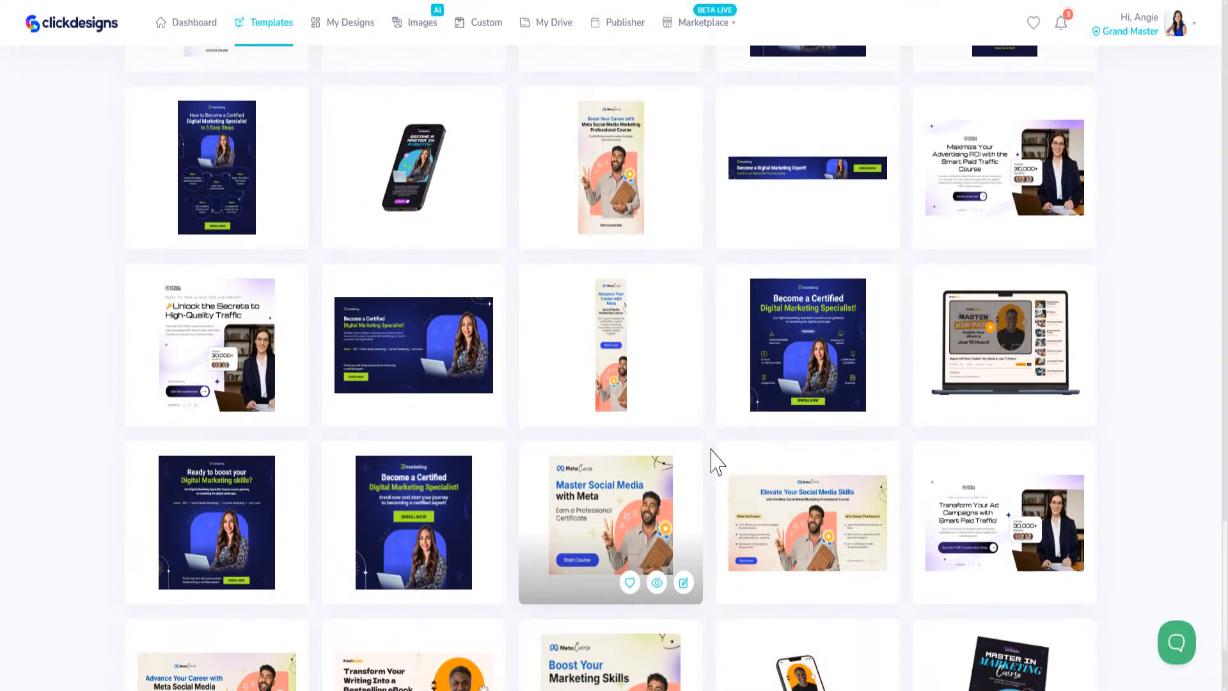
scroll(712, 455, "down", 3)
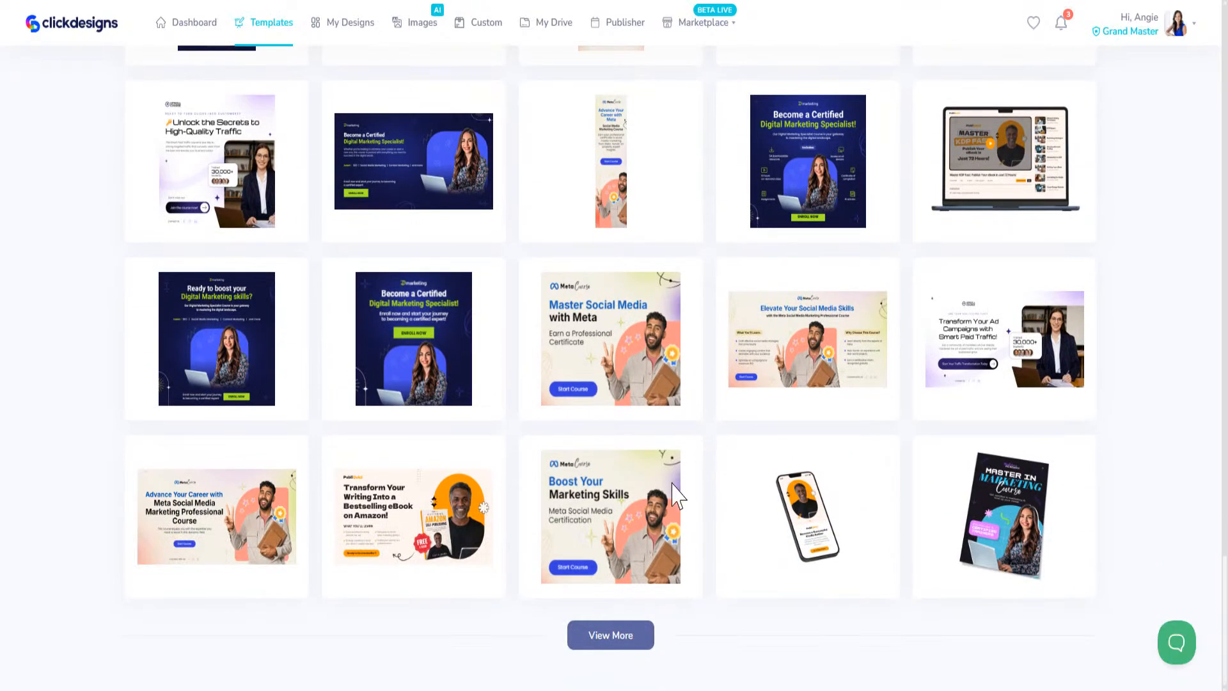
left_click(604, 642)
scroll(759, 509, "down", 7)
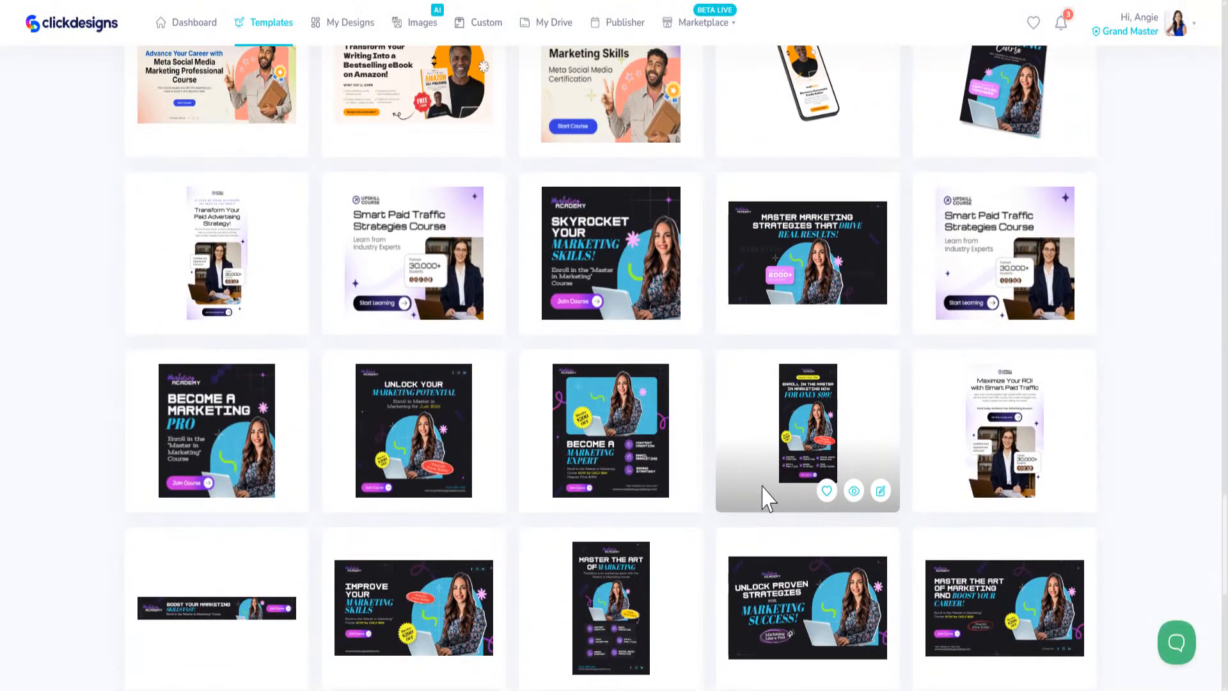
scroll(766, 496, "down", 5)
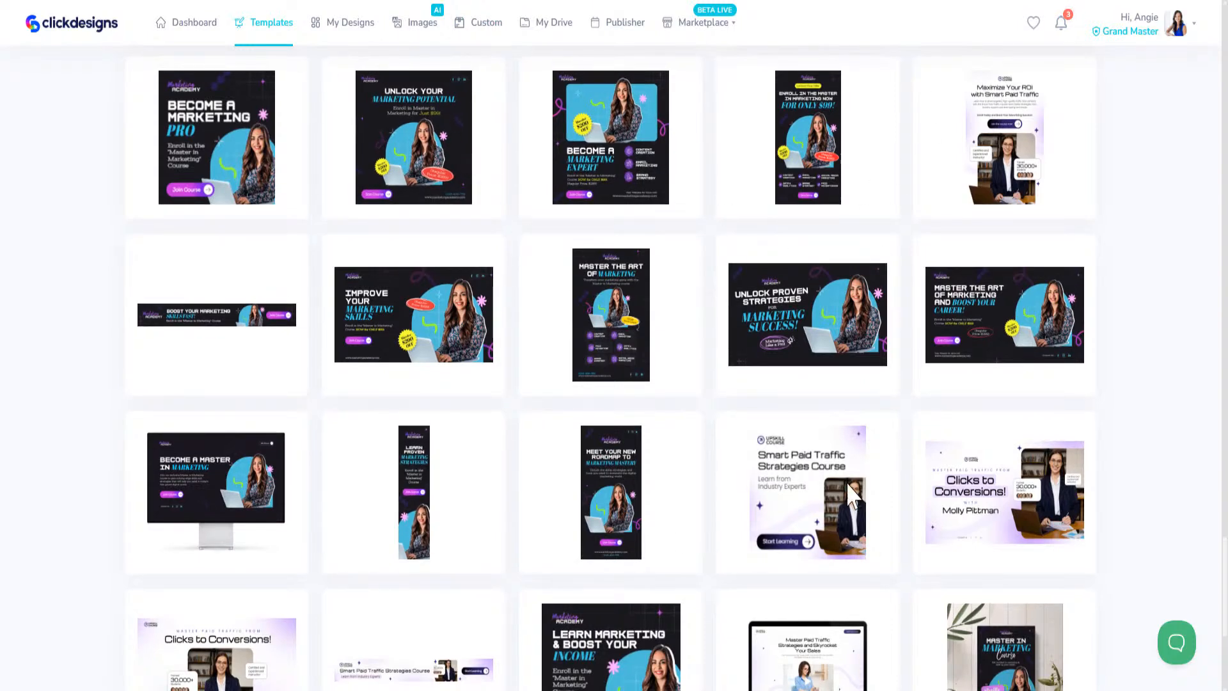
scroll(613, 345, "down", 2)
scroll(622, 374, "down", 3)
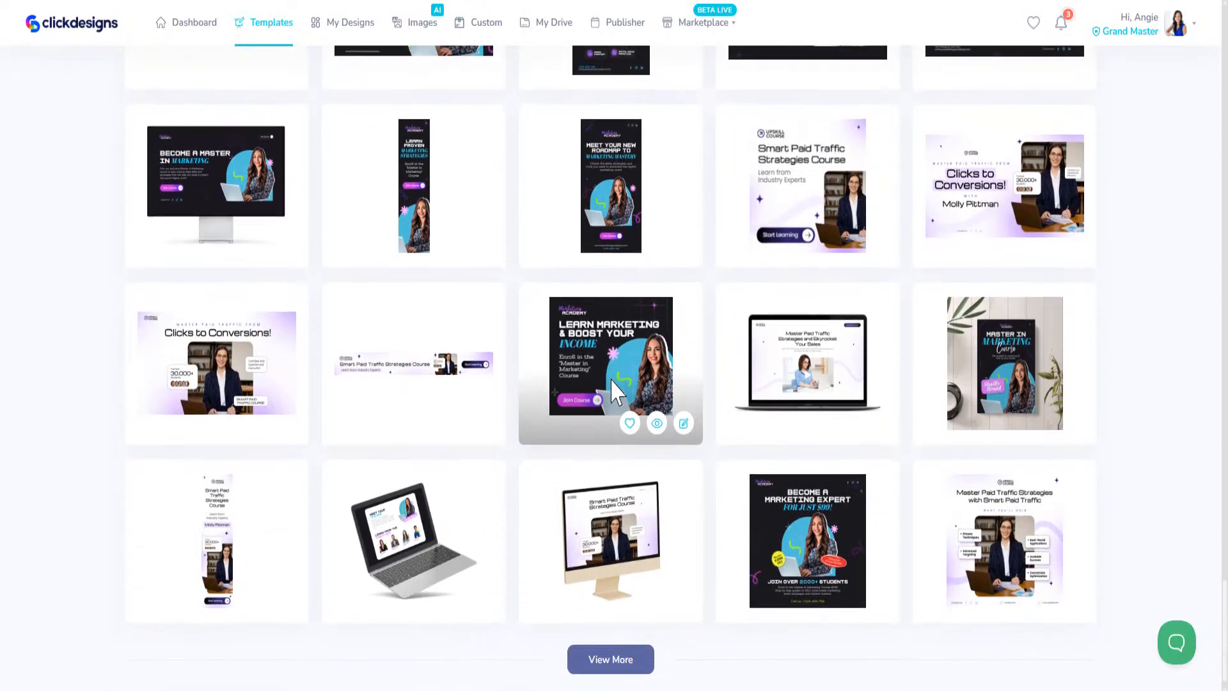
Load two further batches until Facebook ads, email marketing and passive income designs appear.
left_click(607, 633)
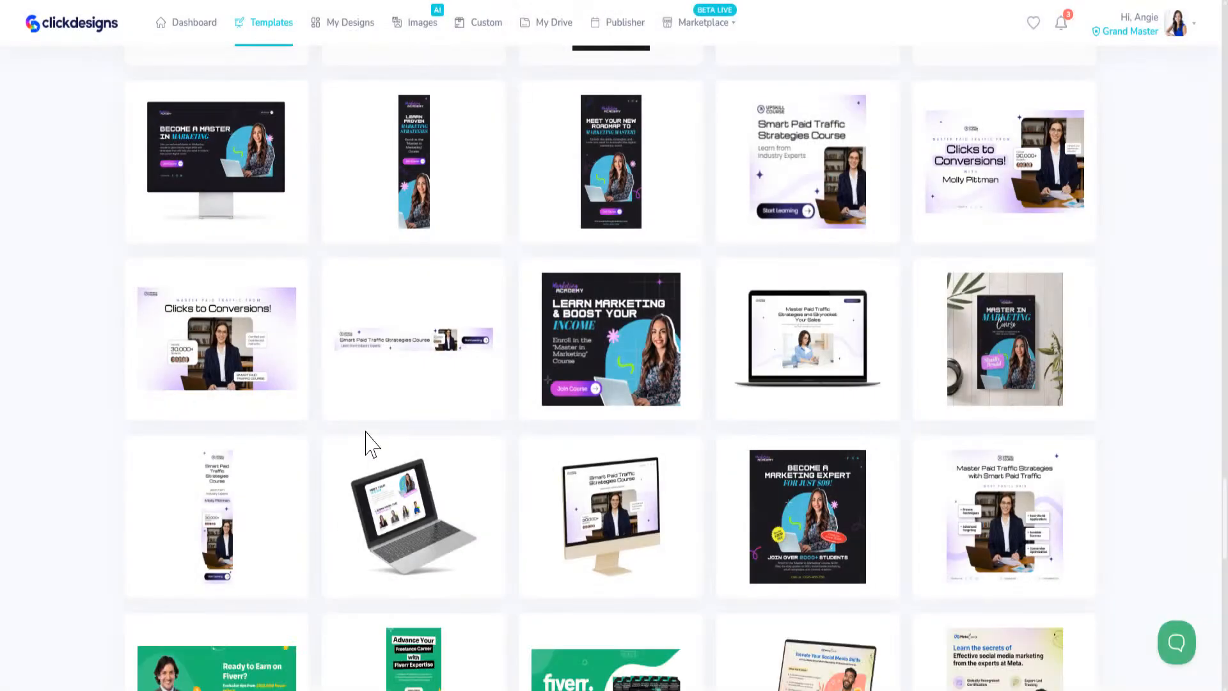
scroll(563, 367, "down", 6)
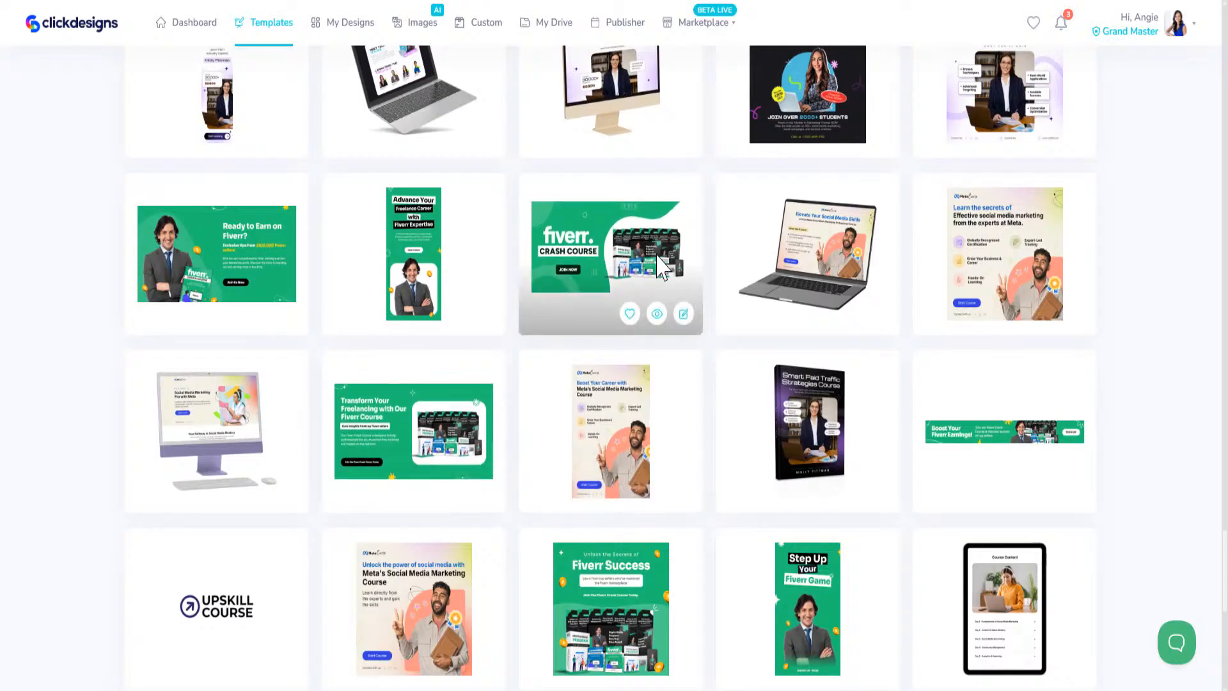
scroll(662, 265, "down", 7)
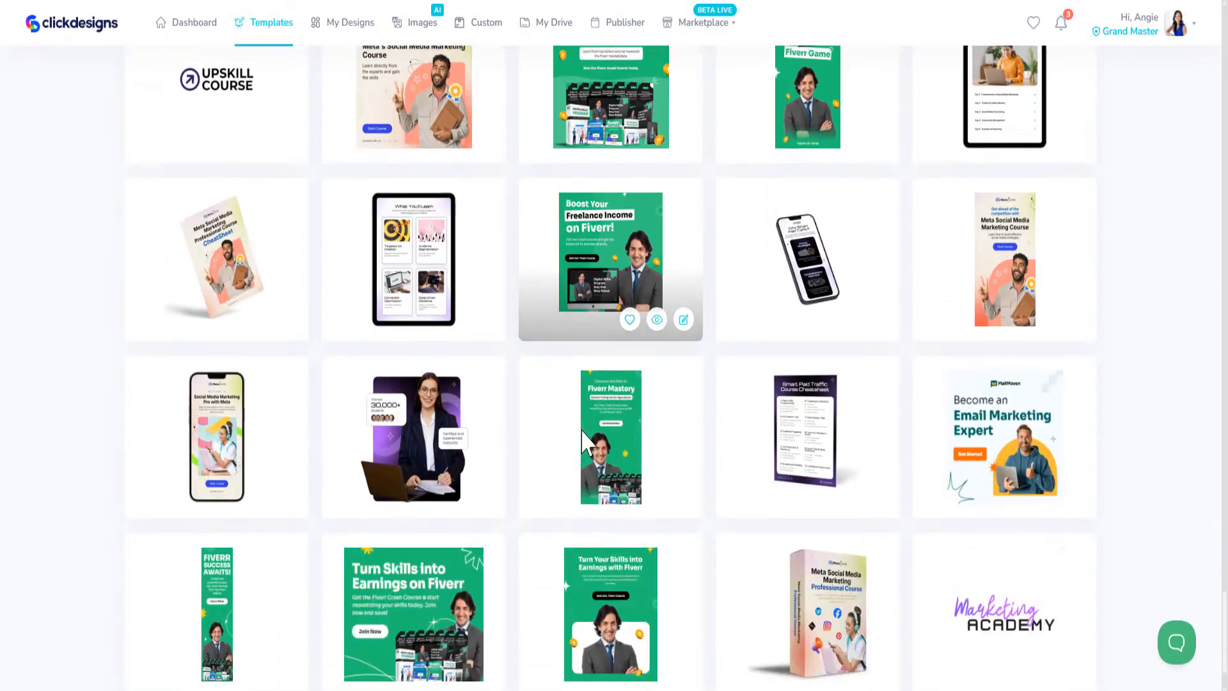
scroll(583, 441, "down", 2)
left_click(633, 632)
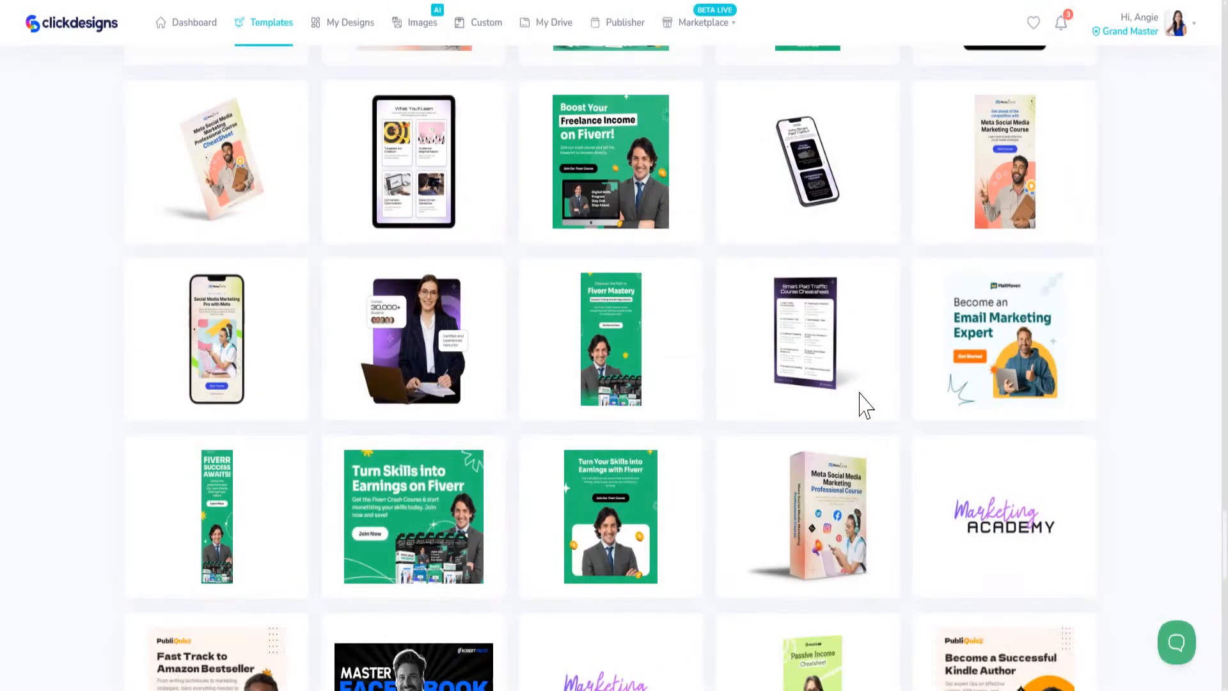
scroll(871, 412, "down", 7)
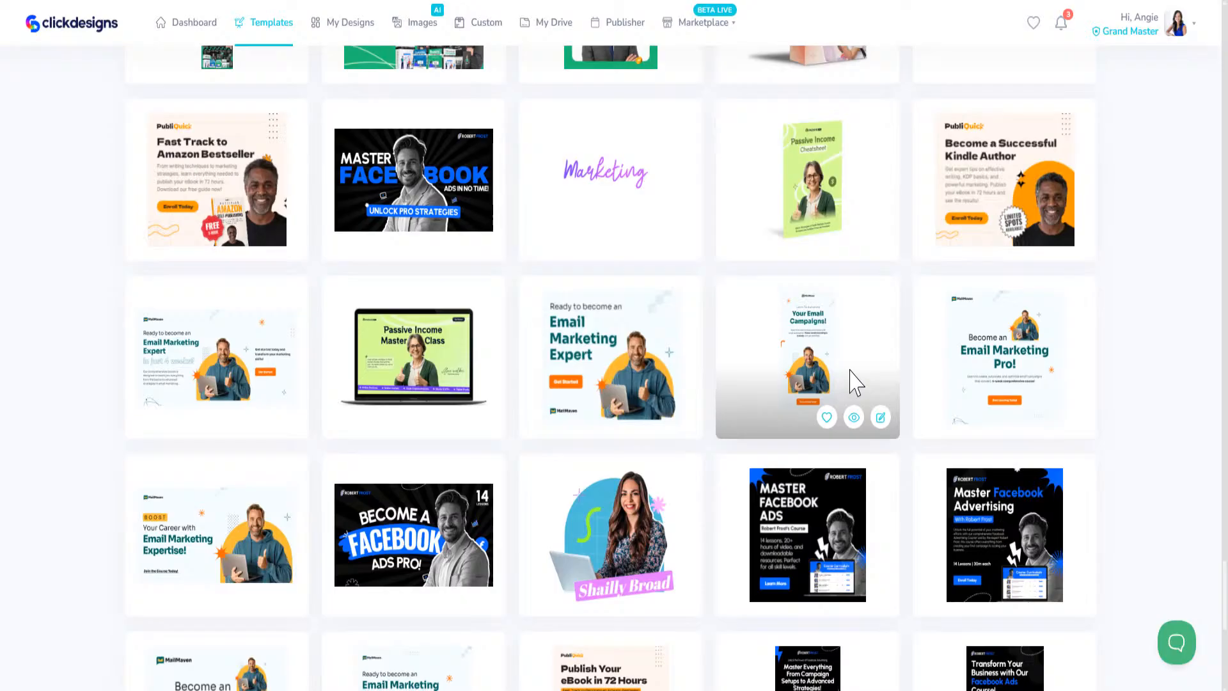
scroll(856, 382, "down", 7)
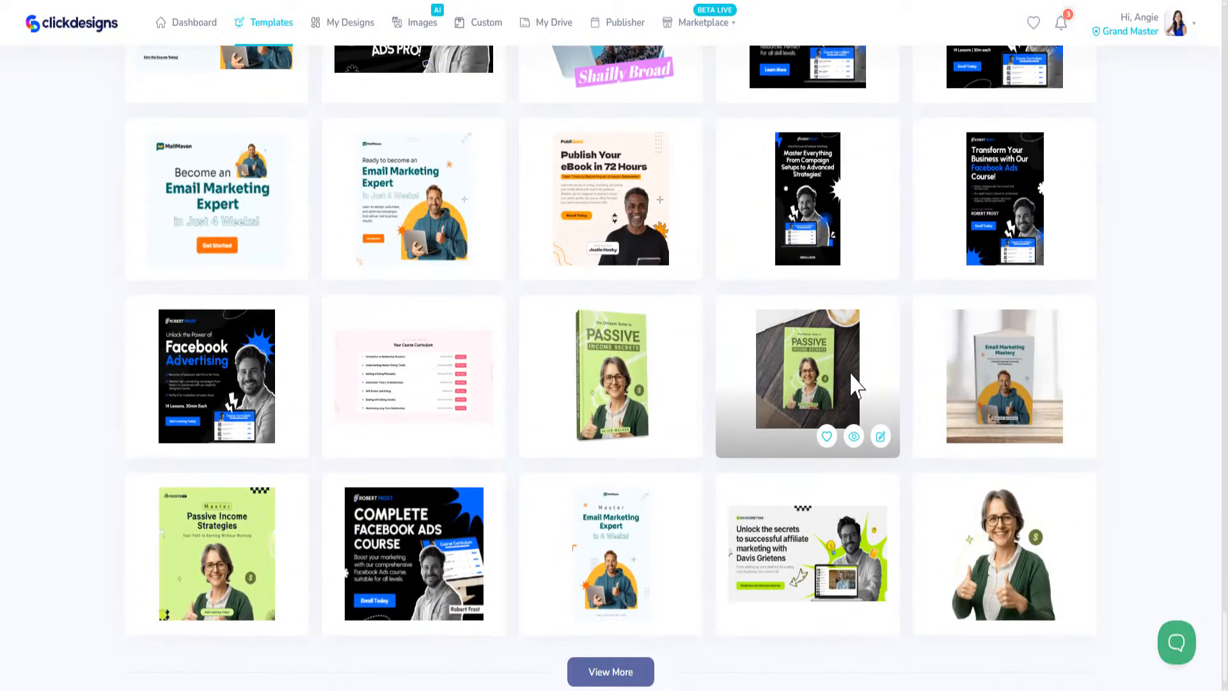
Load two more template batches and scroll down to the green Passive Income section designs.
left_click(630, 668)
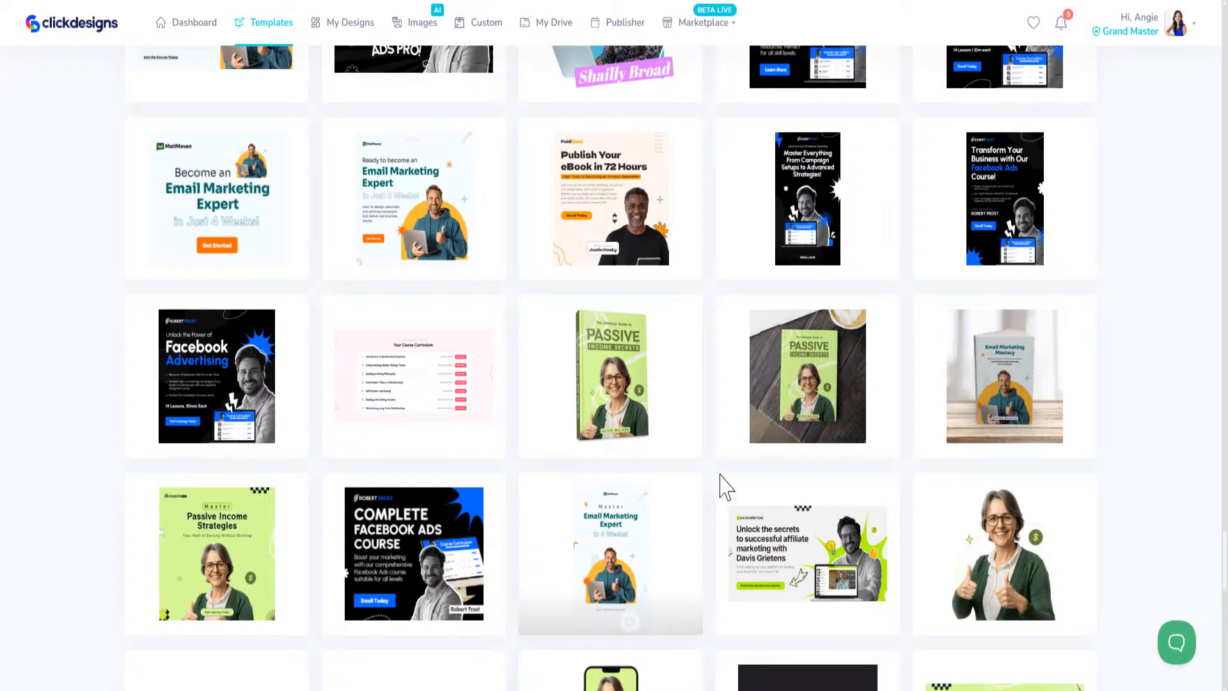
scroll(713, 474, "down", 6)
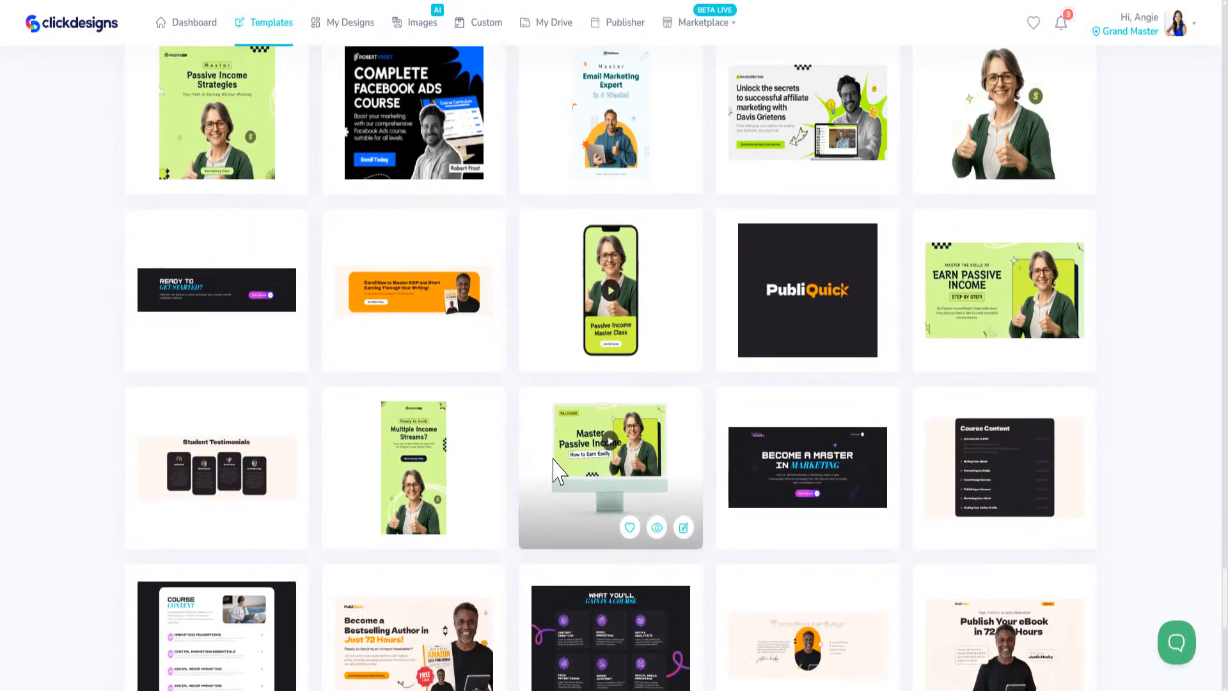
scroll(569, 470, "down", 4)
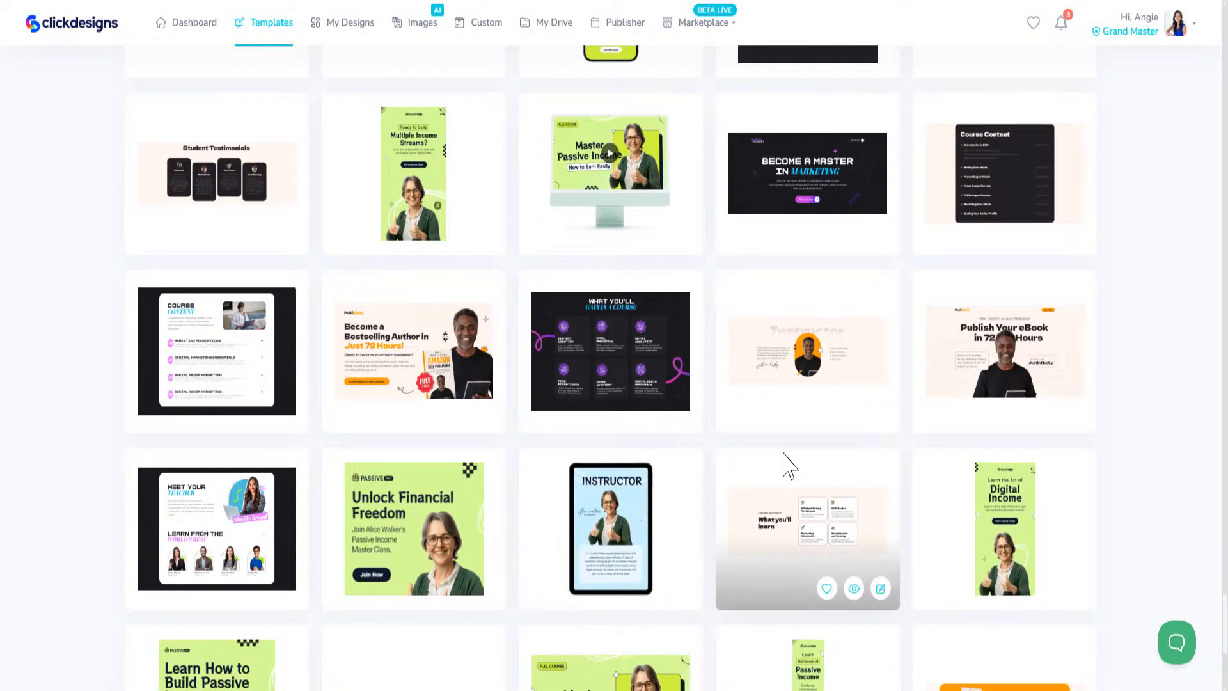
scroll(704, 550, "down", 5)
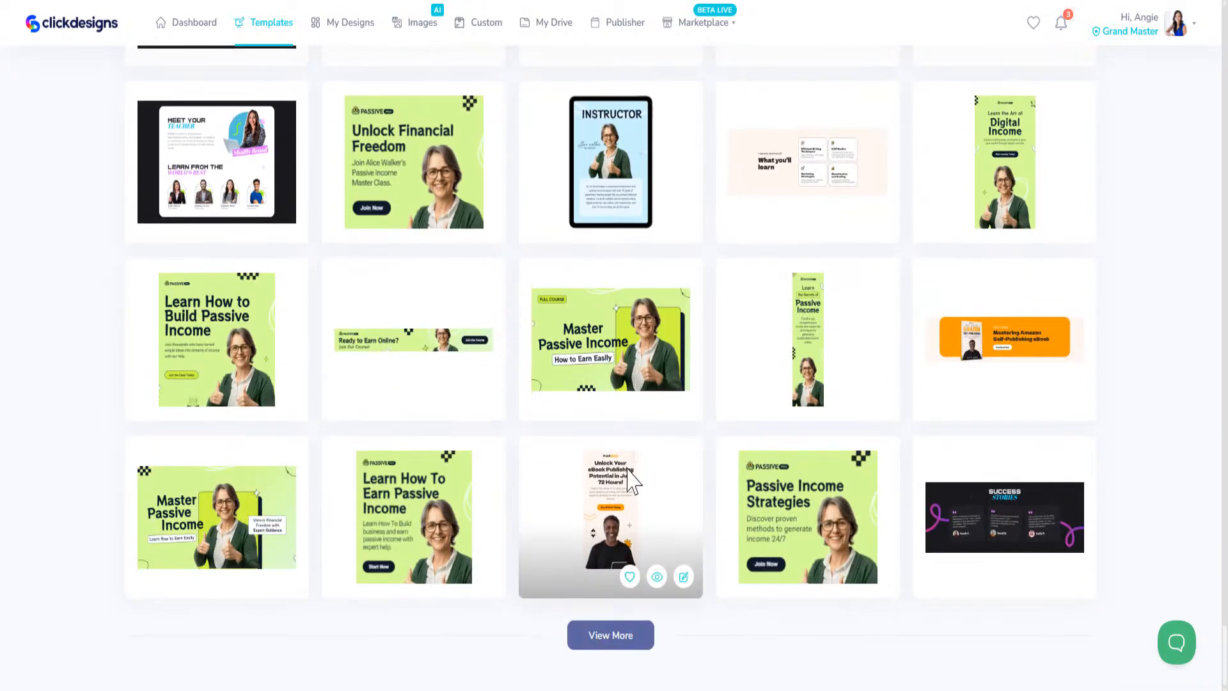
left_click(628, 636)
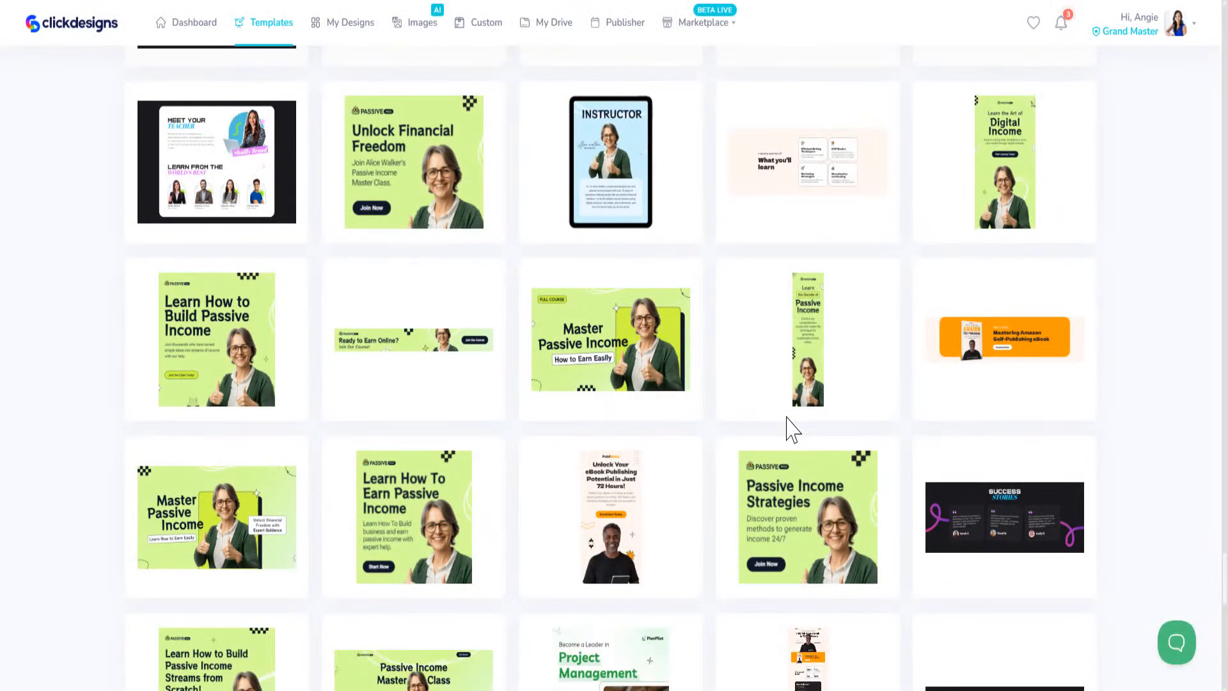
scroll(765, 424, "down", 7)
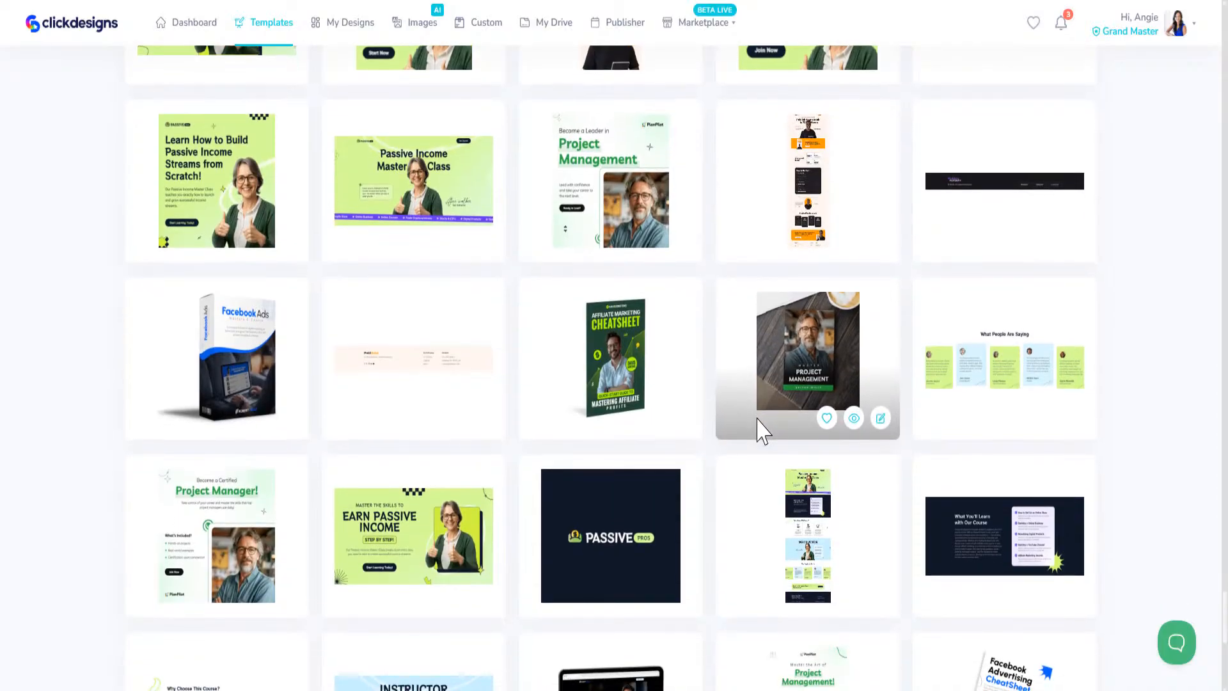
scroll(747, 435, "down", 5)
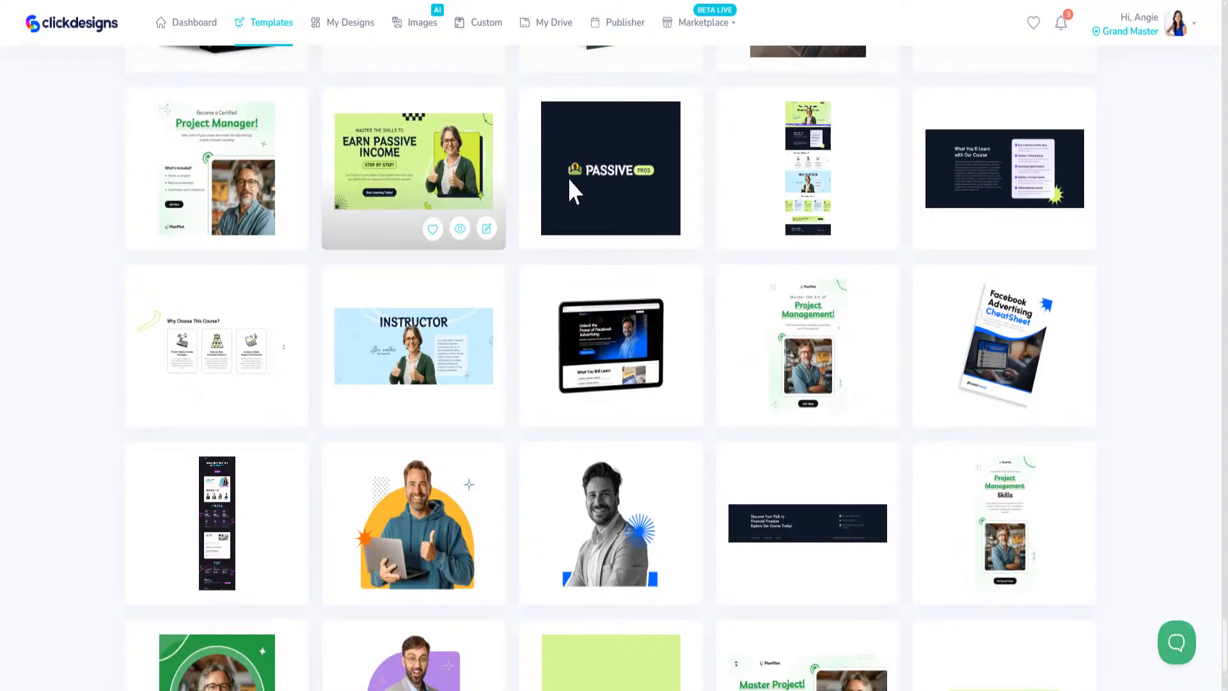
Favourite the Earn Passive Income, Passive Pros and tall multi-section page templates.
left_click(432, 231)
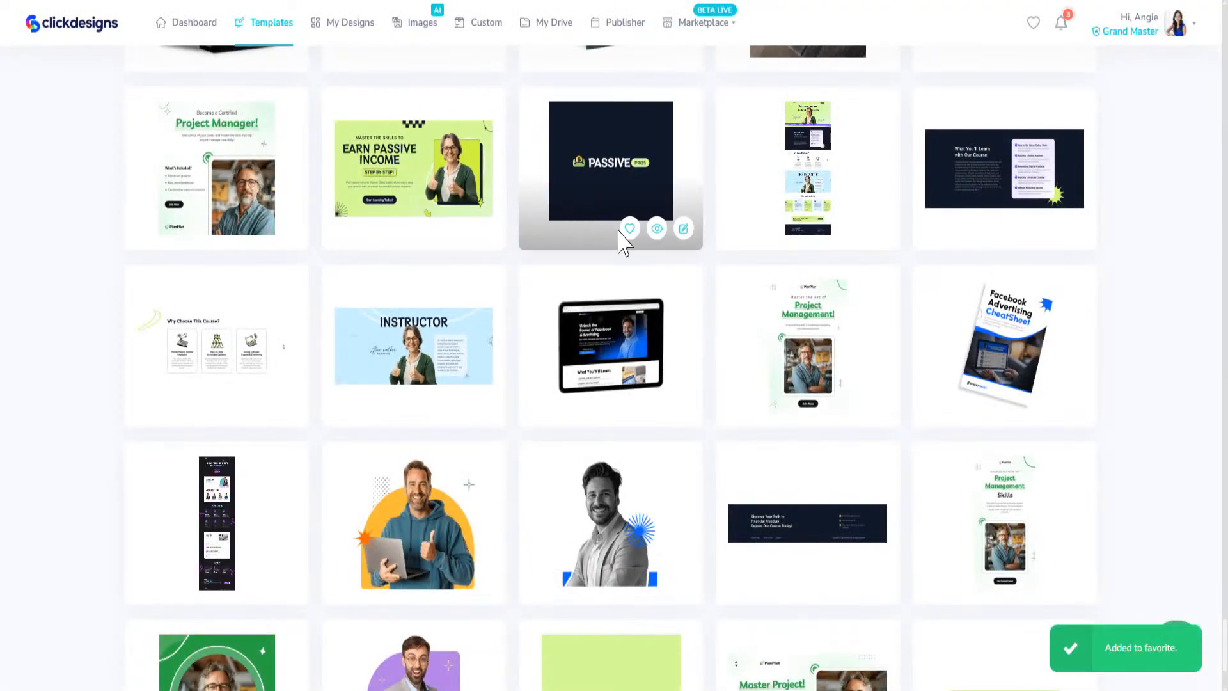
left_click(629, 230)
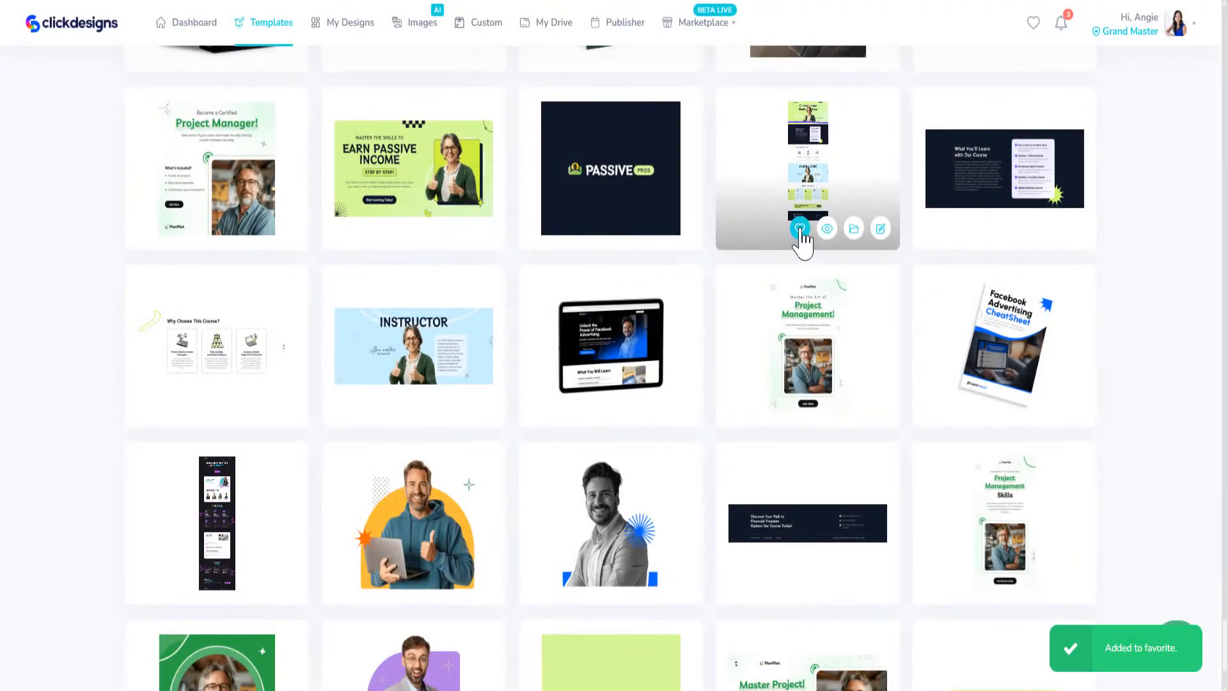
left_click(799, 228)
scroll(825, 181, "up", 2)
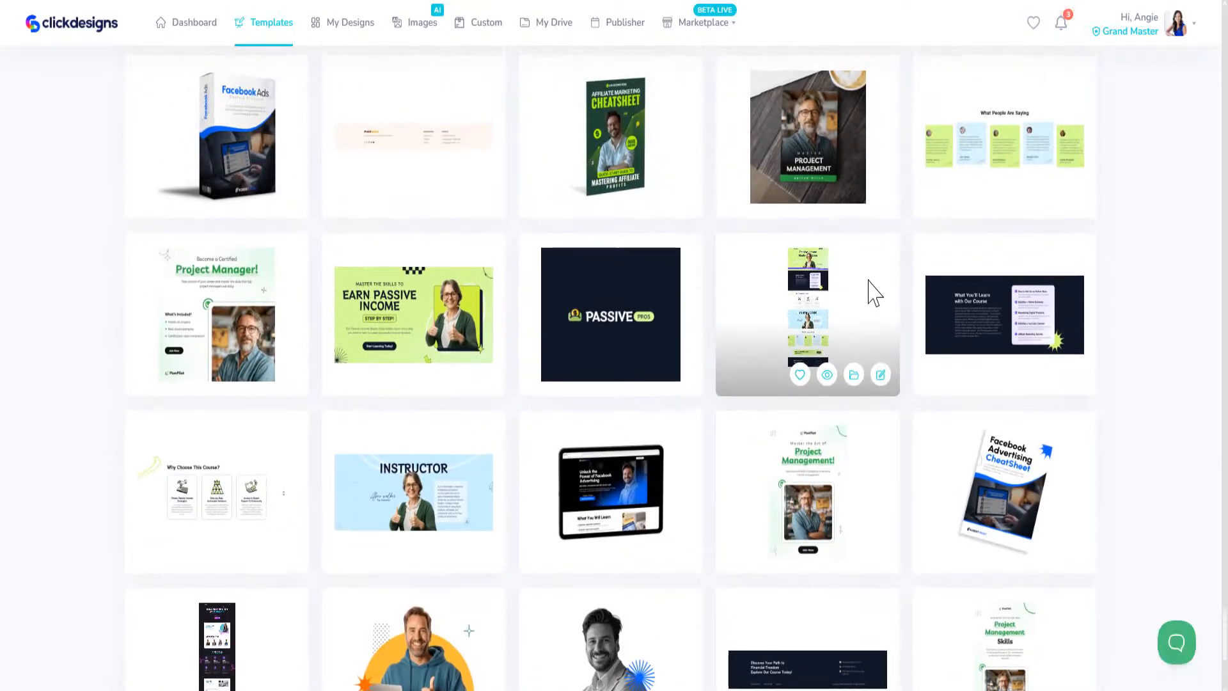
Favourite the testimonials, Instructor and full-page Passive Income templates.
left_click(1023, 197)
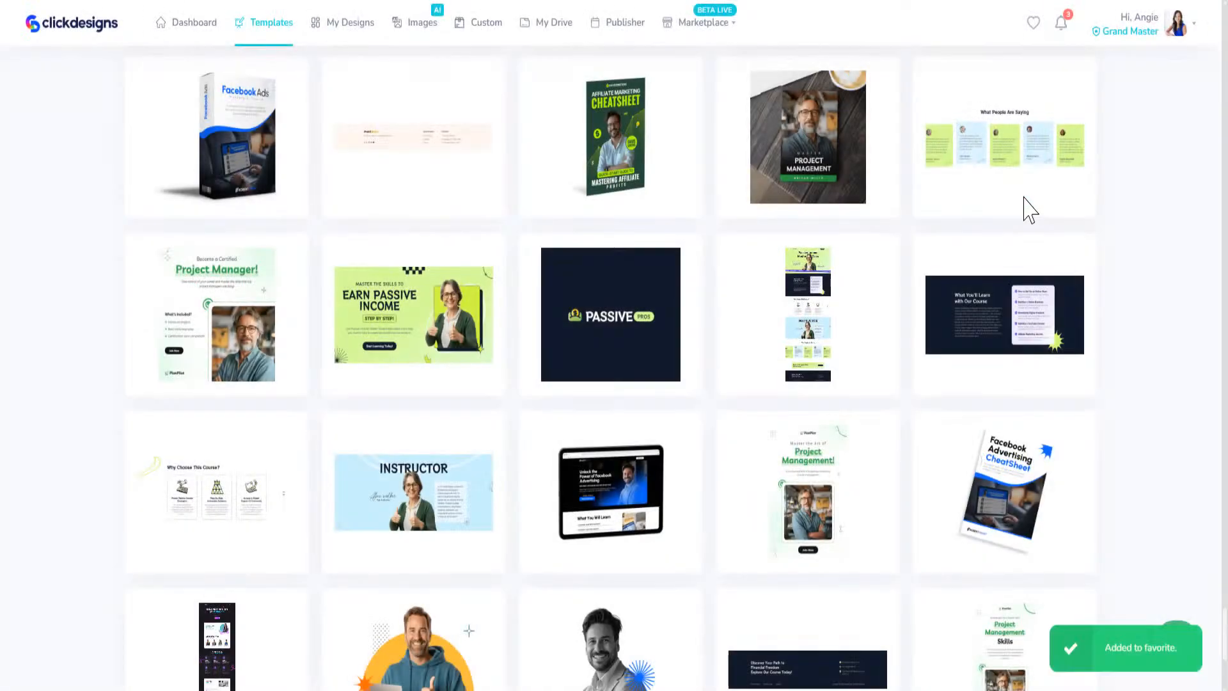
left_click(1023, 375)
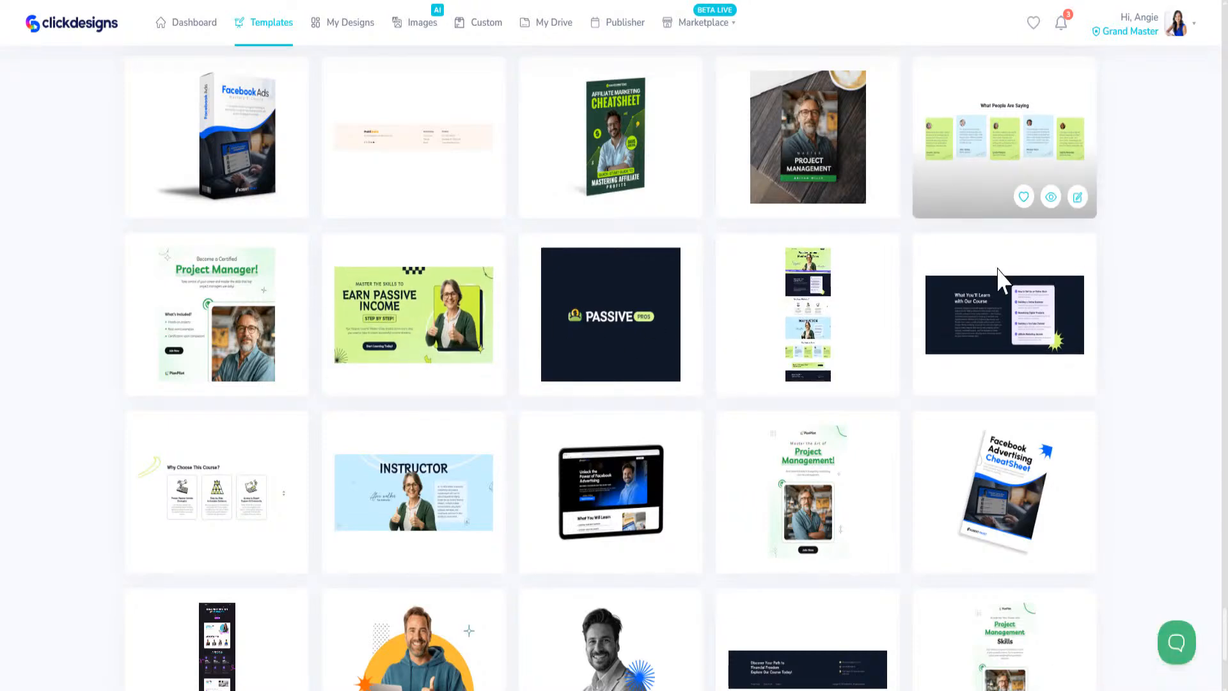
mouse_move(454, 549)
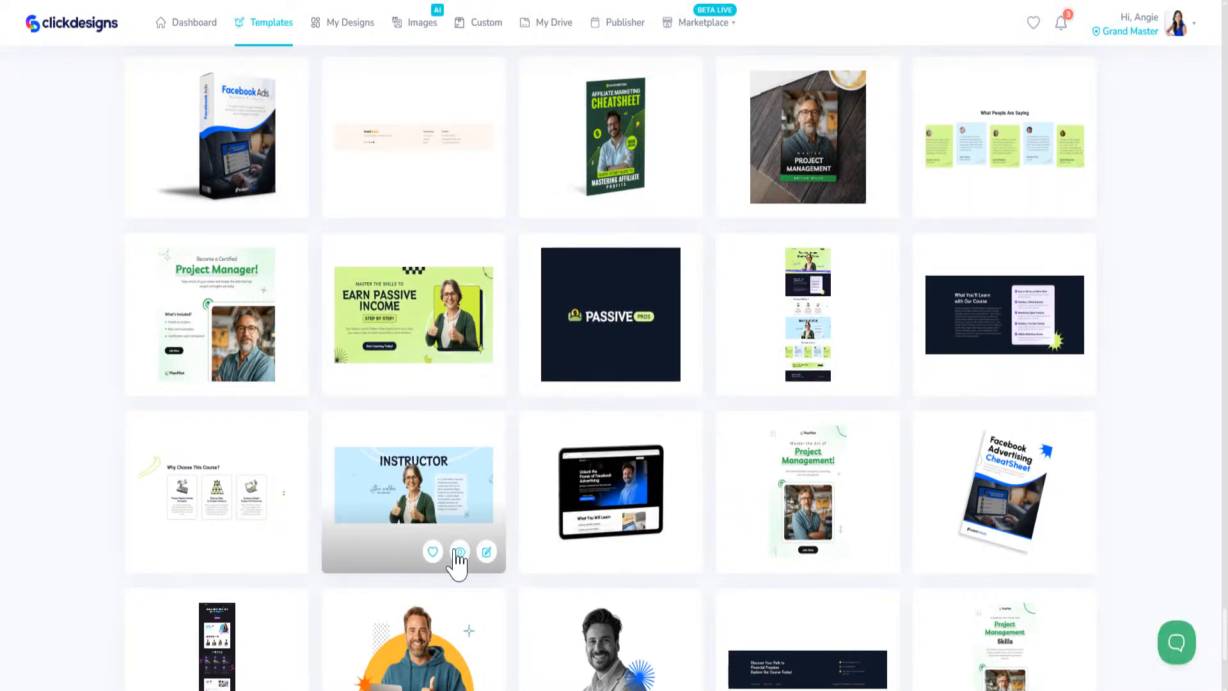
left_click(432, 551)
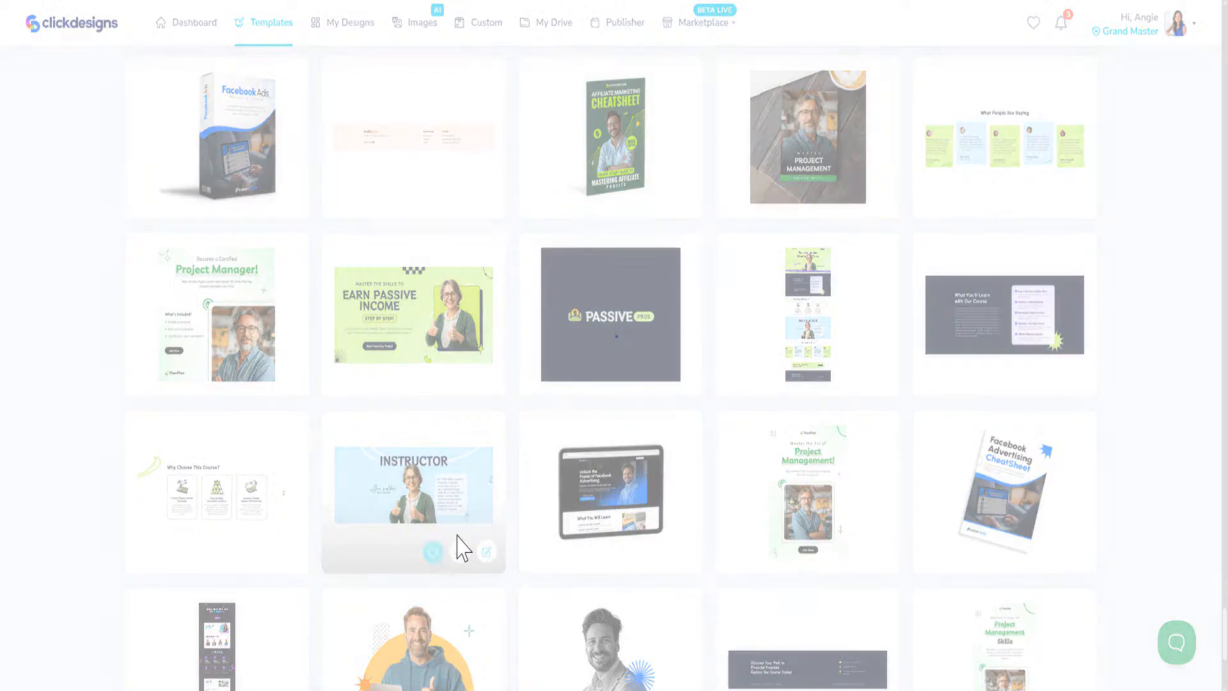
scroll(476, 383, "down", 3)
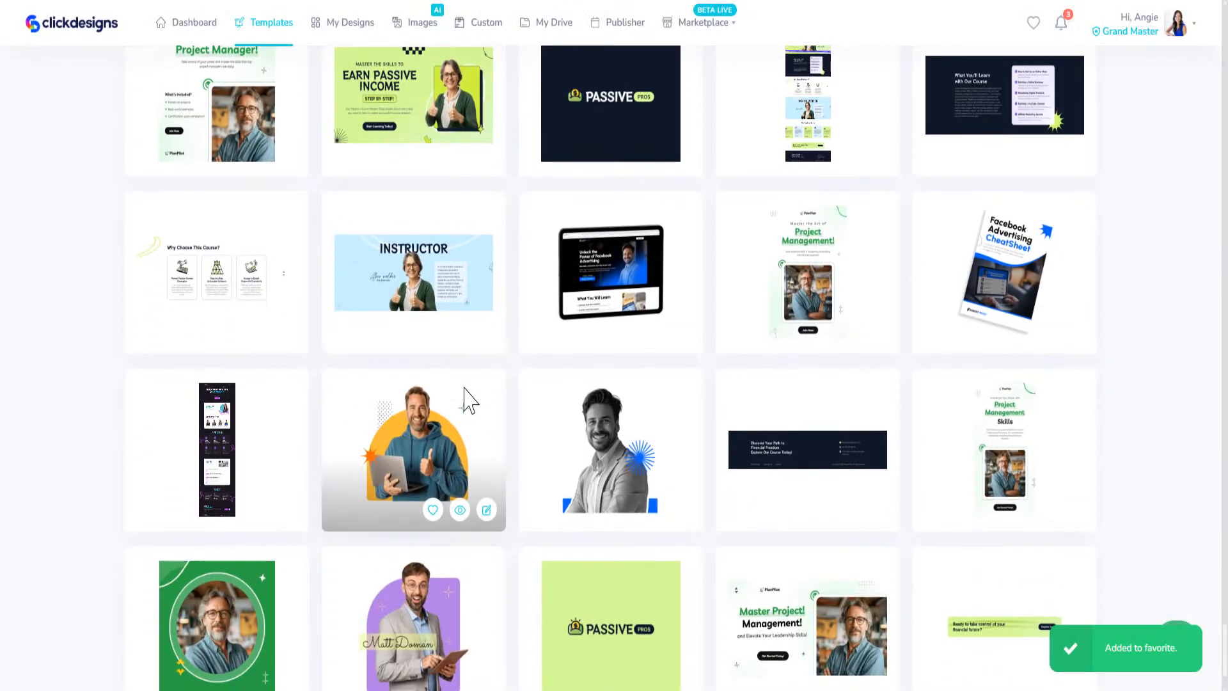
scroll(462, 387, "down", 2)
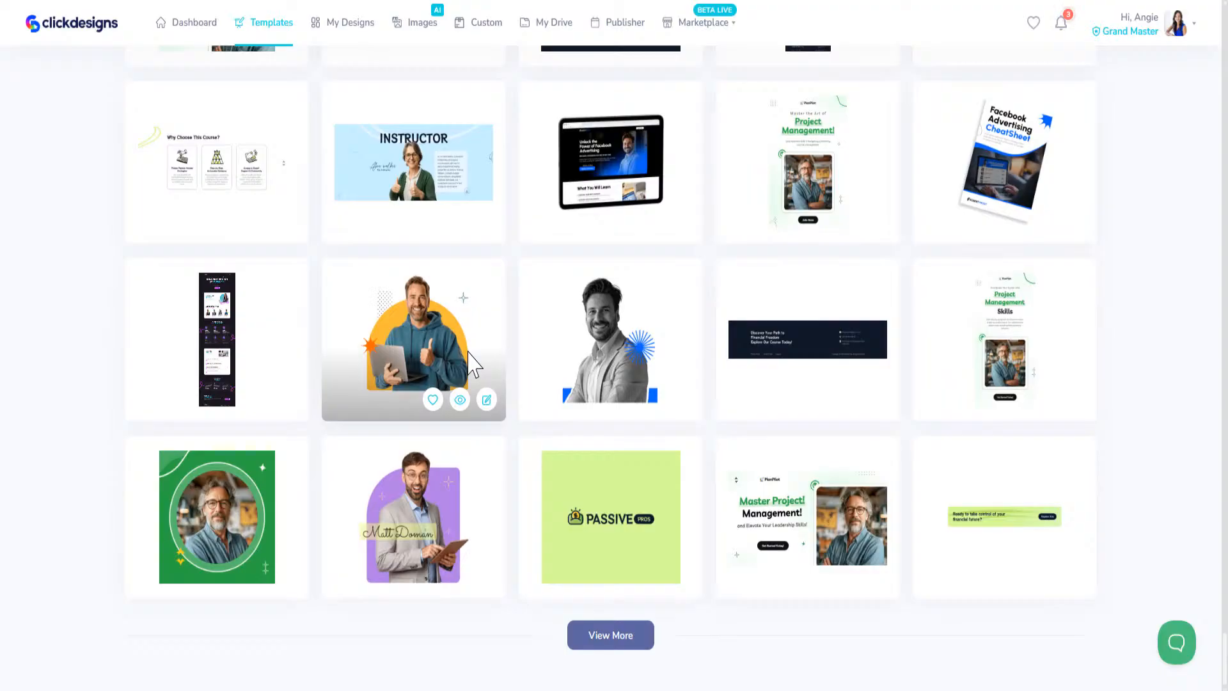
scroll(473, 365, "up", 7)
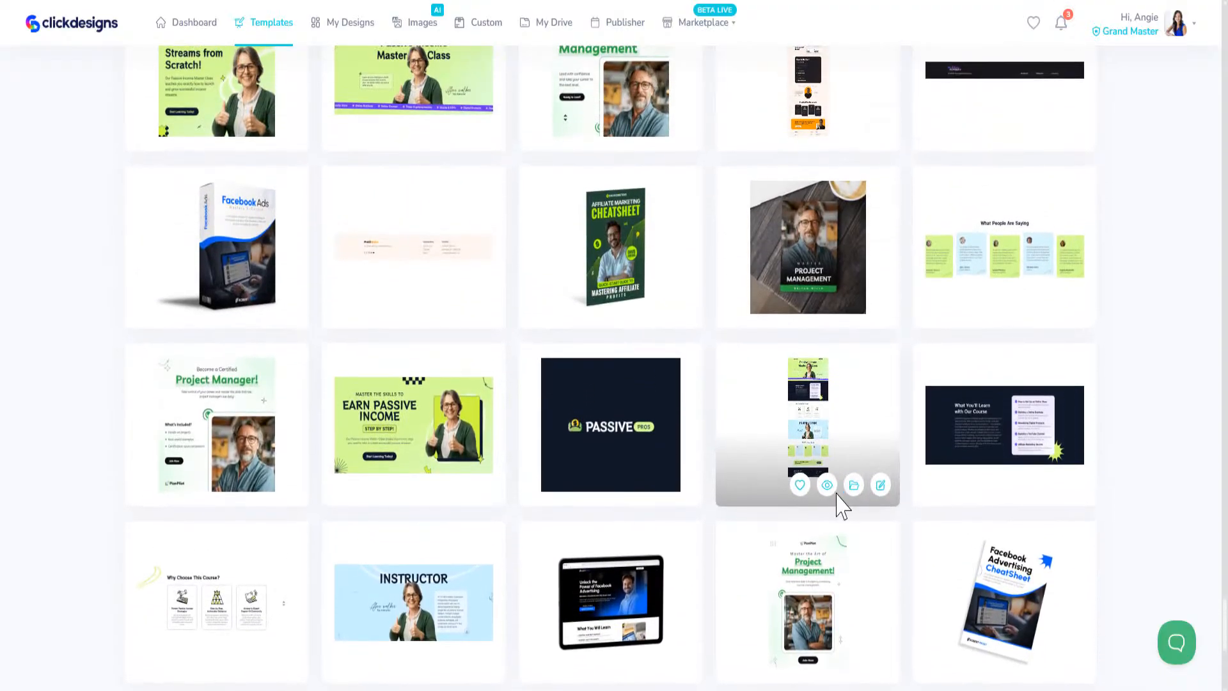
left_click(799, 485)
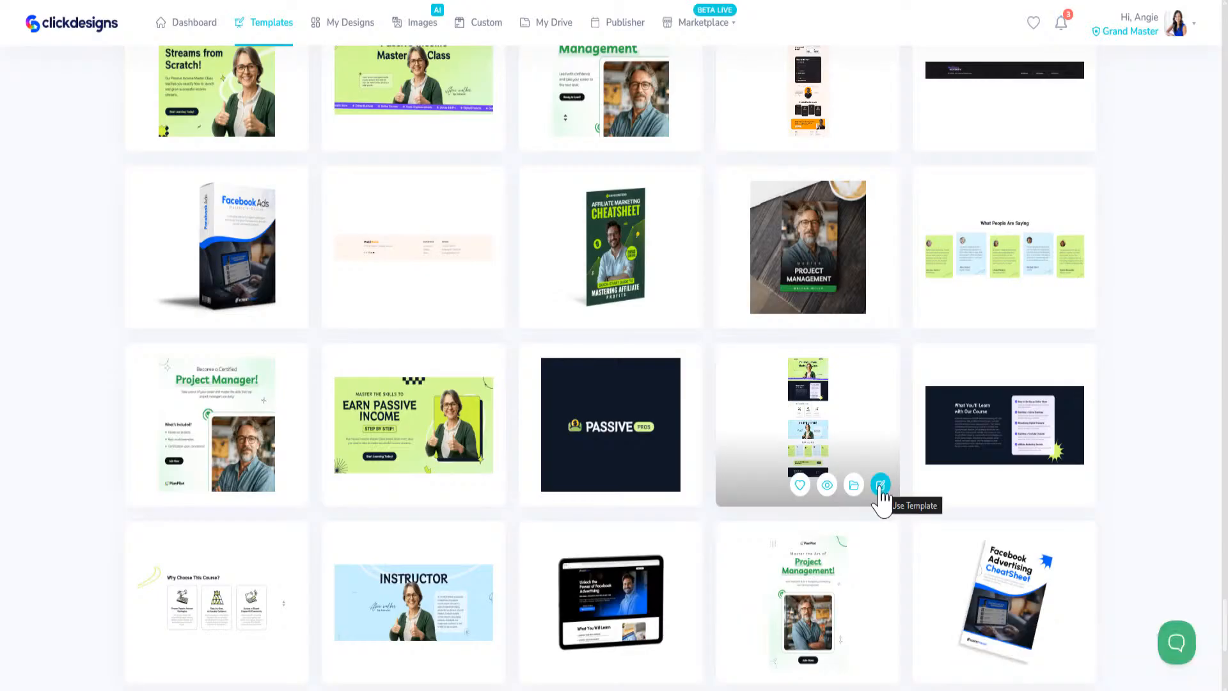
Create a design from the full-page template, edit Header Page Block and select the PASSIVE logo.
left_click(880, 486)
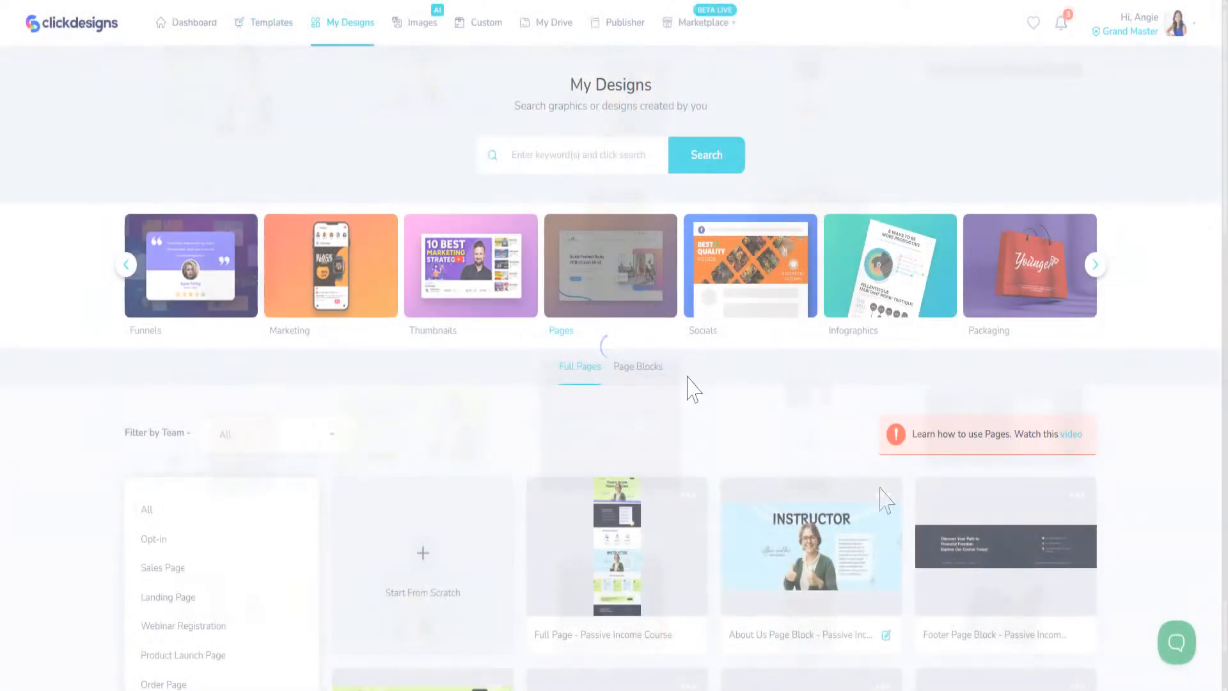
scroll(682, 310, "down", 5)
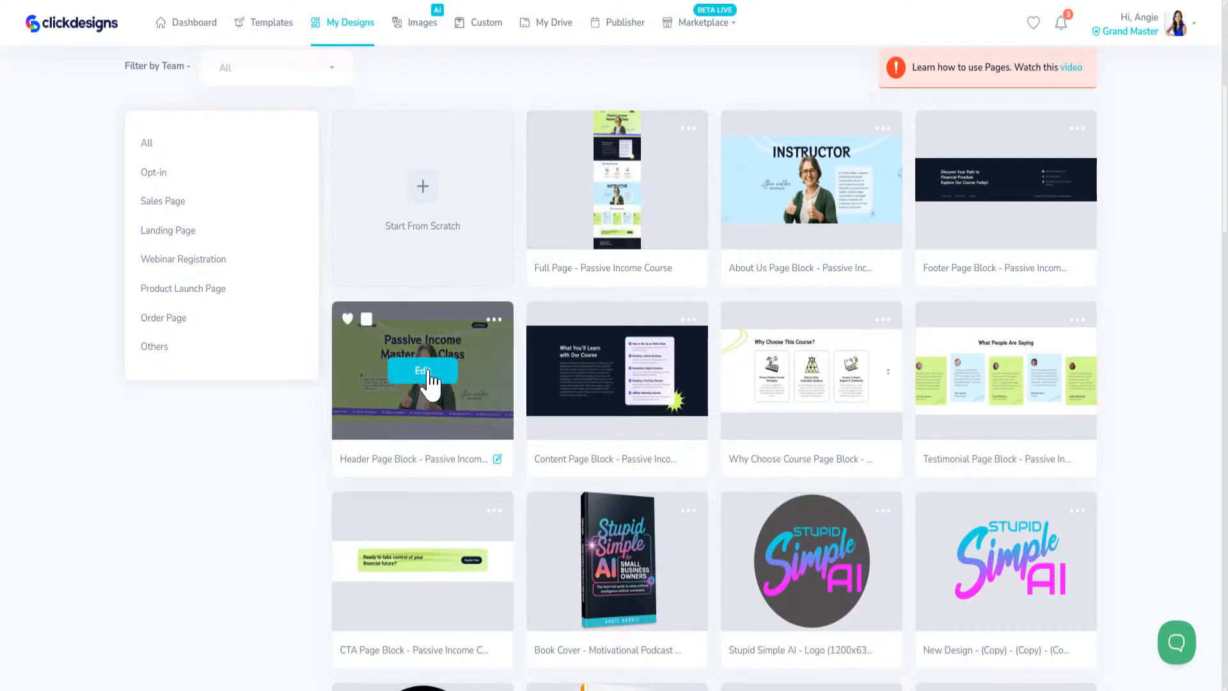
left_click(423, 371)
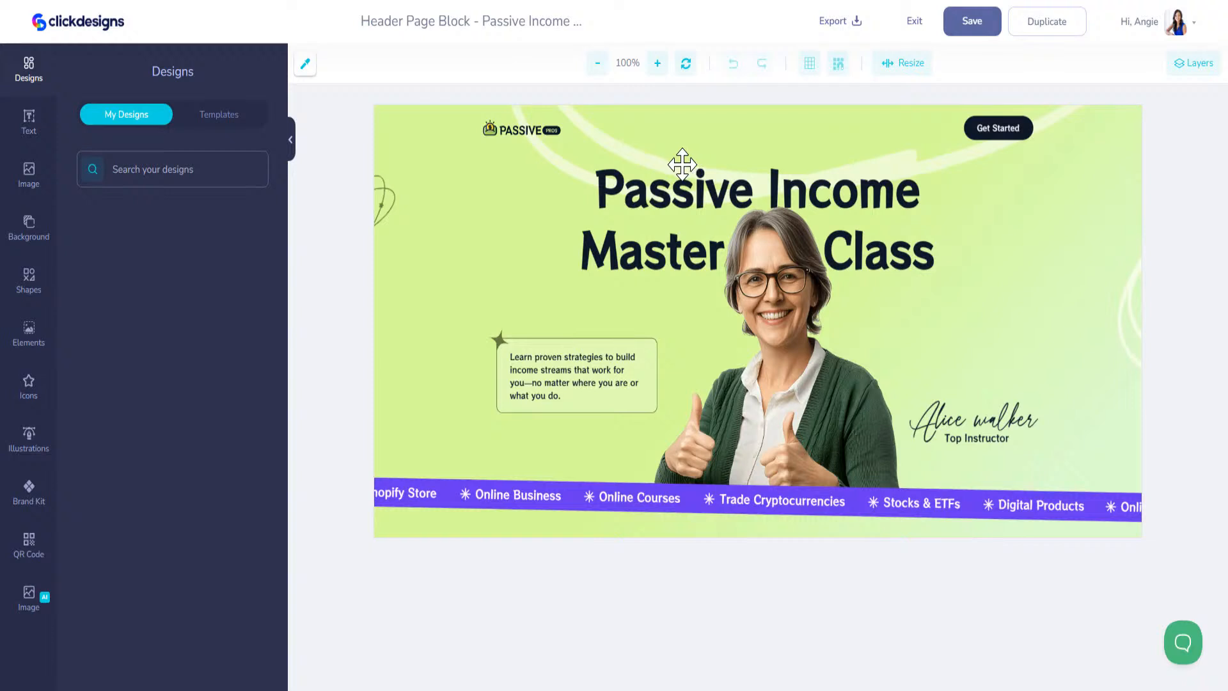
left_click(525, 134)
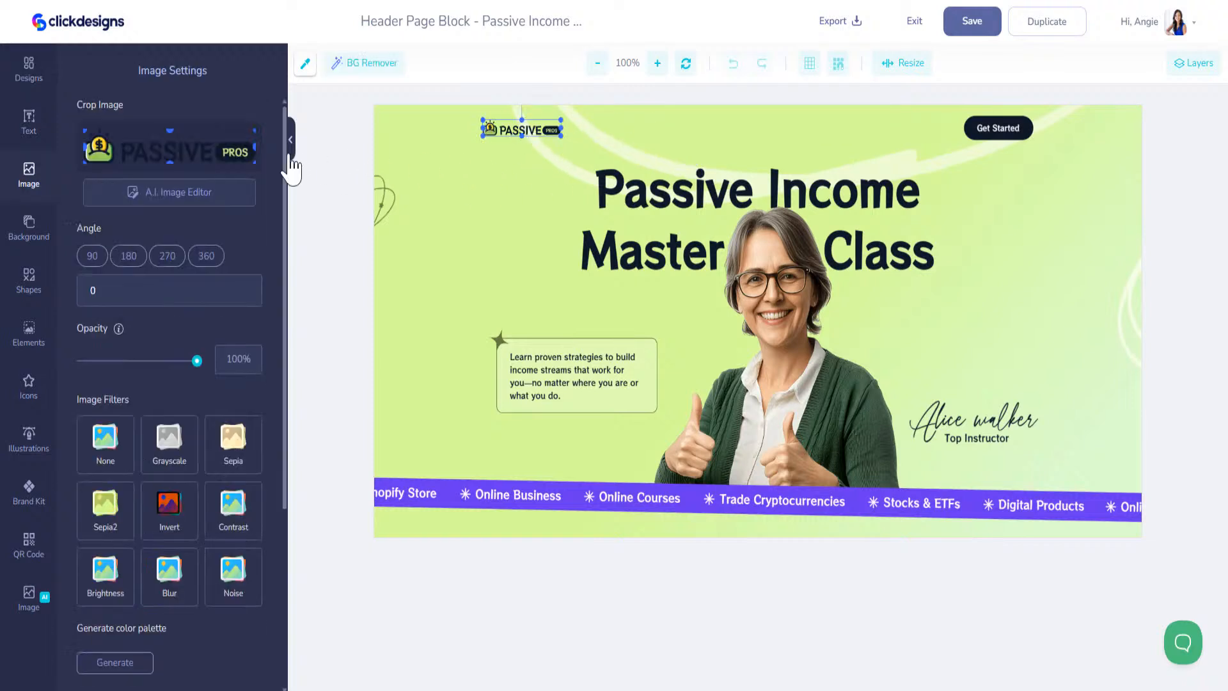
Place the Stupid Simple AI graphic from Custom Graphics onto the header.
left_click(30, 75)
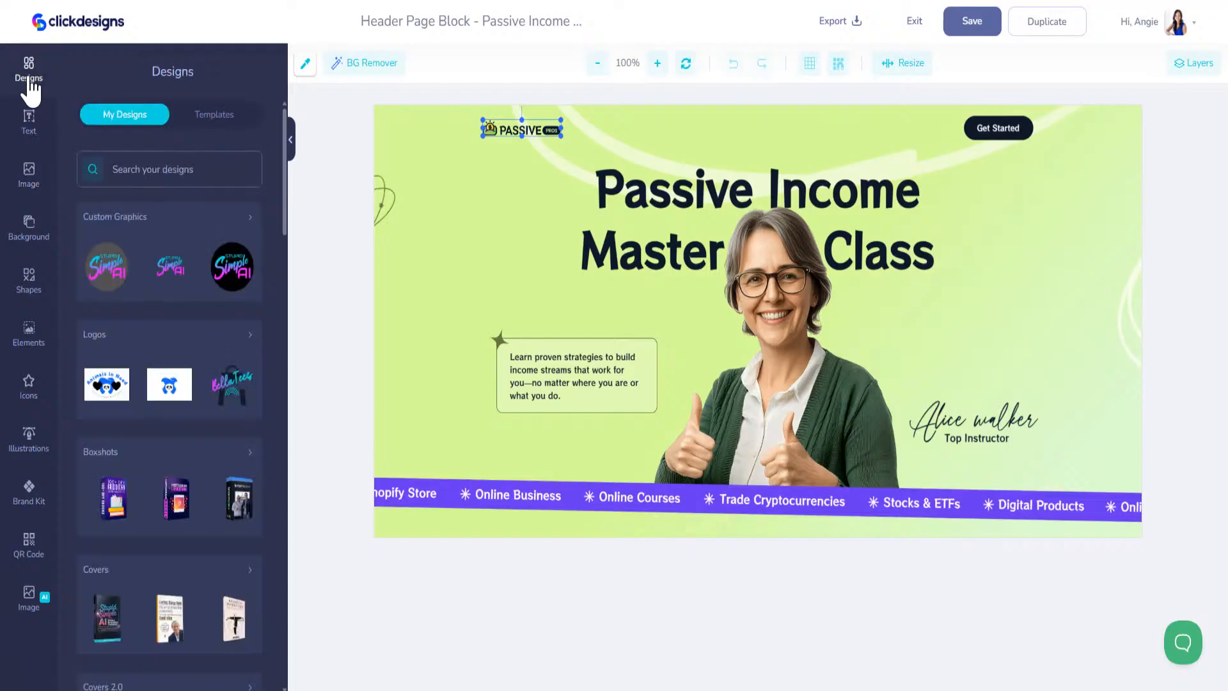
mouse_move(125, 269)
mouse_move(177, 288)
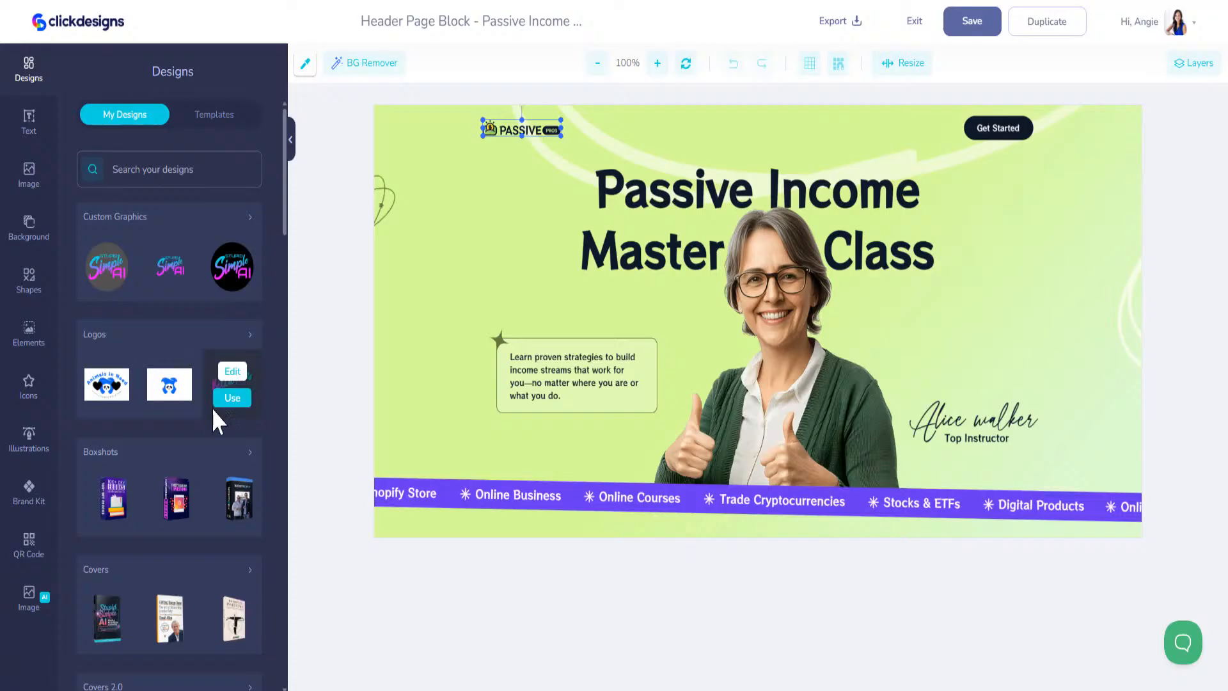
scroll(211, 404, "down", 4)
scroll(209, 412, "up", 4)
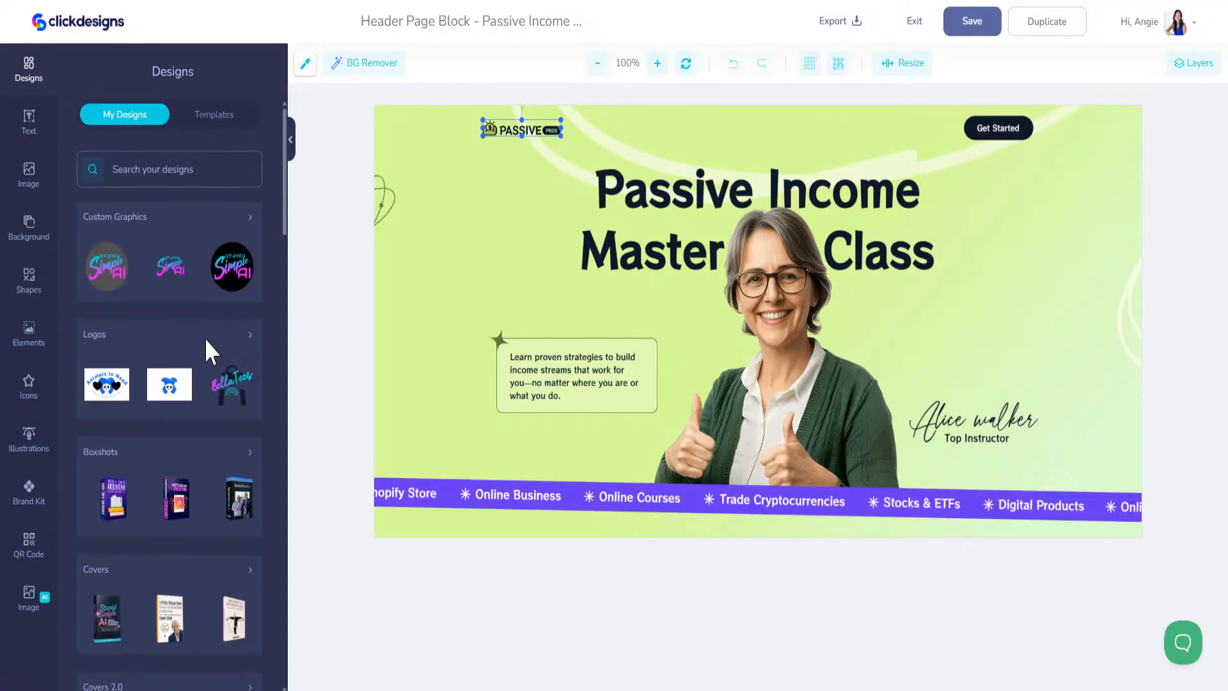
mouse_move(198, 268)
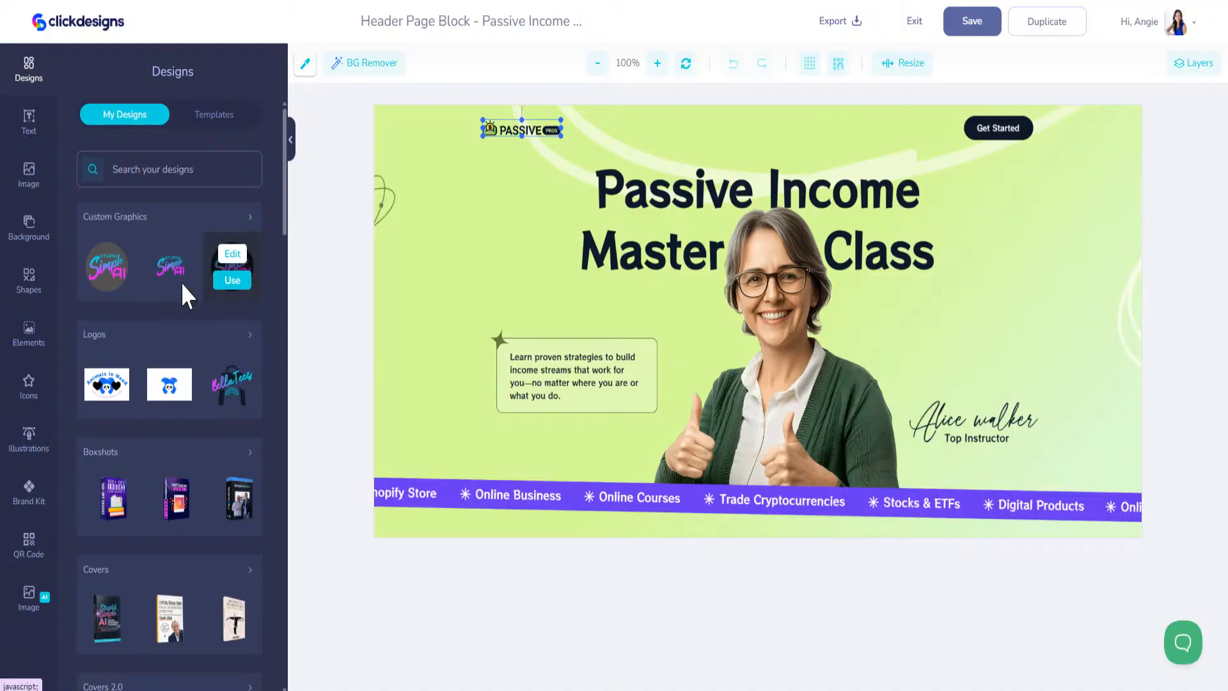
left_click(107, 280)
Move the Stupid Simple AI circle to the header's top centre and shrink it.
left_click_drag(665, 219, 678, 445)
left_click_drag(712, 501, 522, 271)
left_click(516, 135)
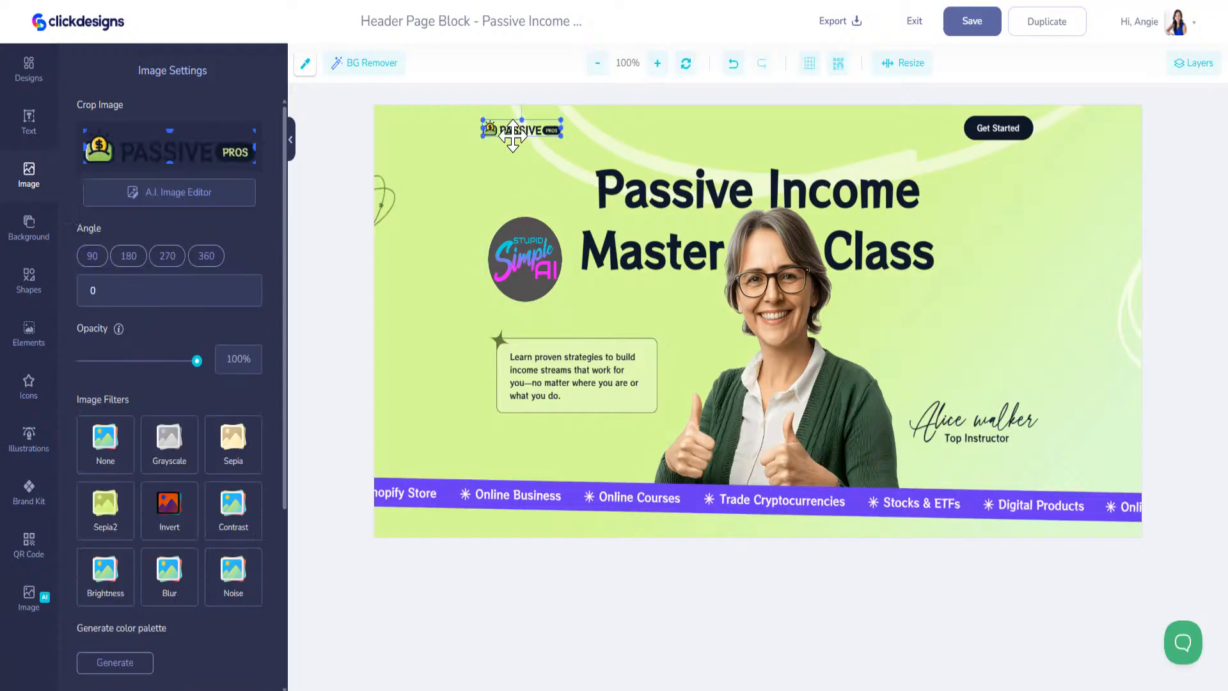
left_click(516, 255)
left_click_drag(516, 255, 496, 150)
left_click_drag(536, 202, 768, 138)
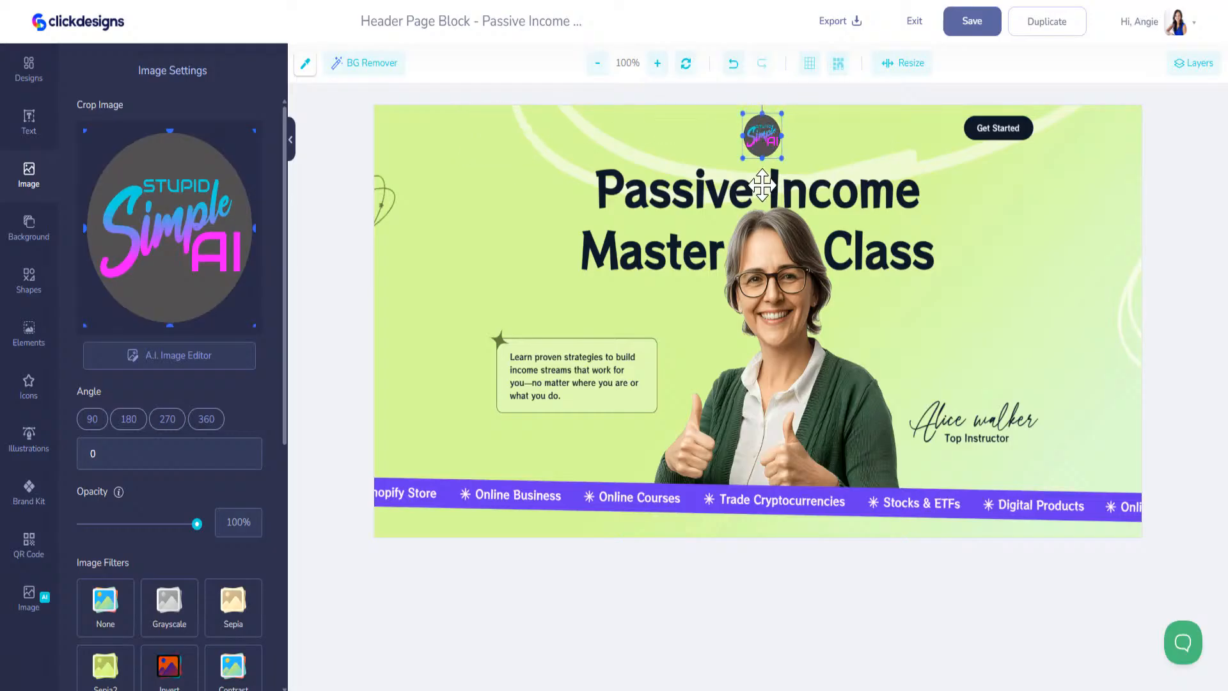
Show the Layers panel and ungroup the bottom group layer of the header.
left_click(979, 135)
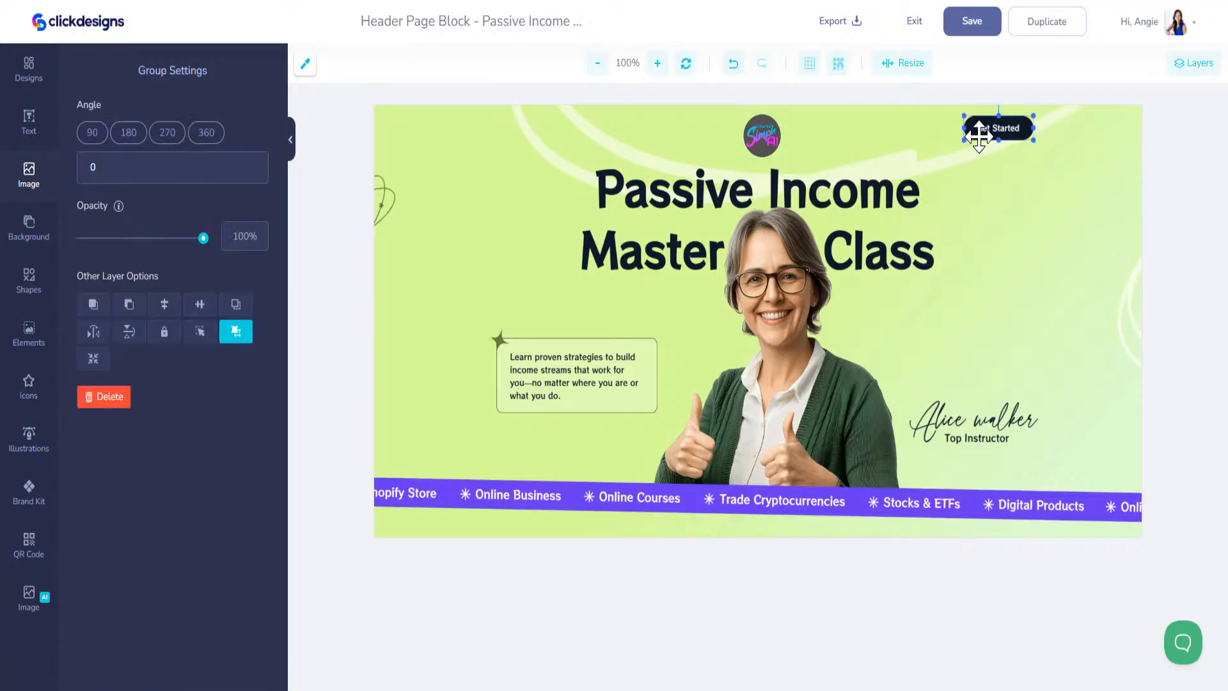
left_click(419, 320)
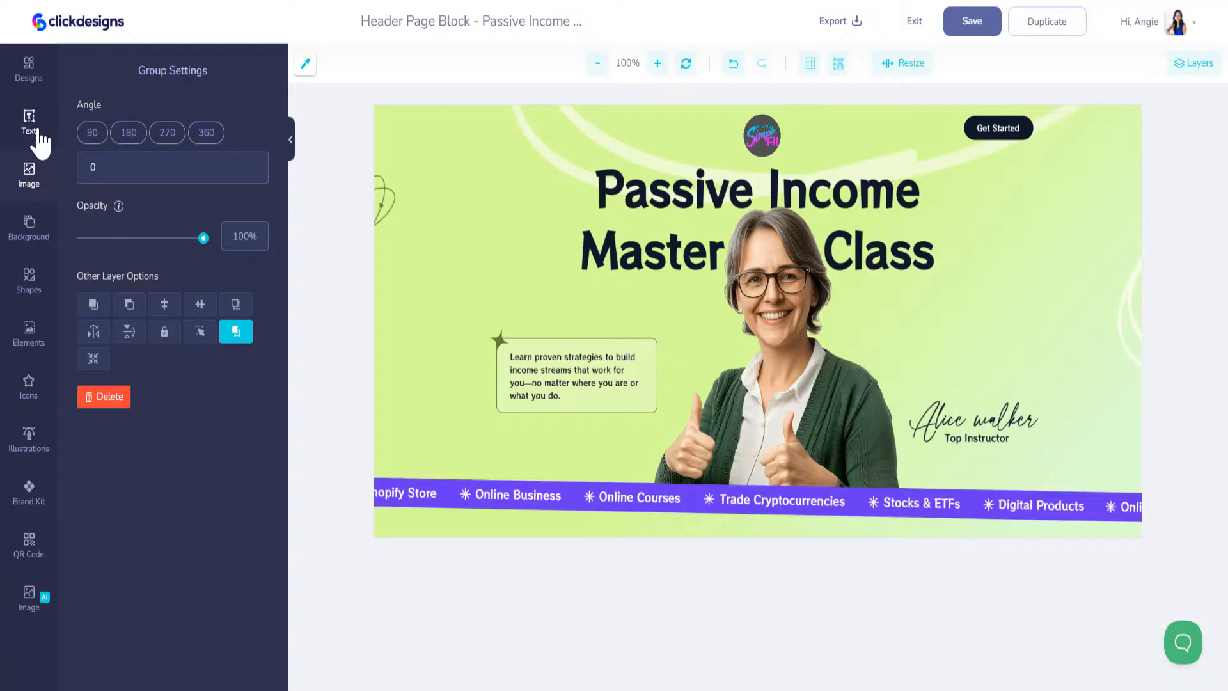
left_click(41, 243)
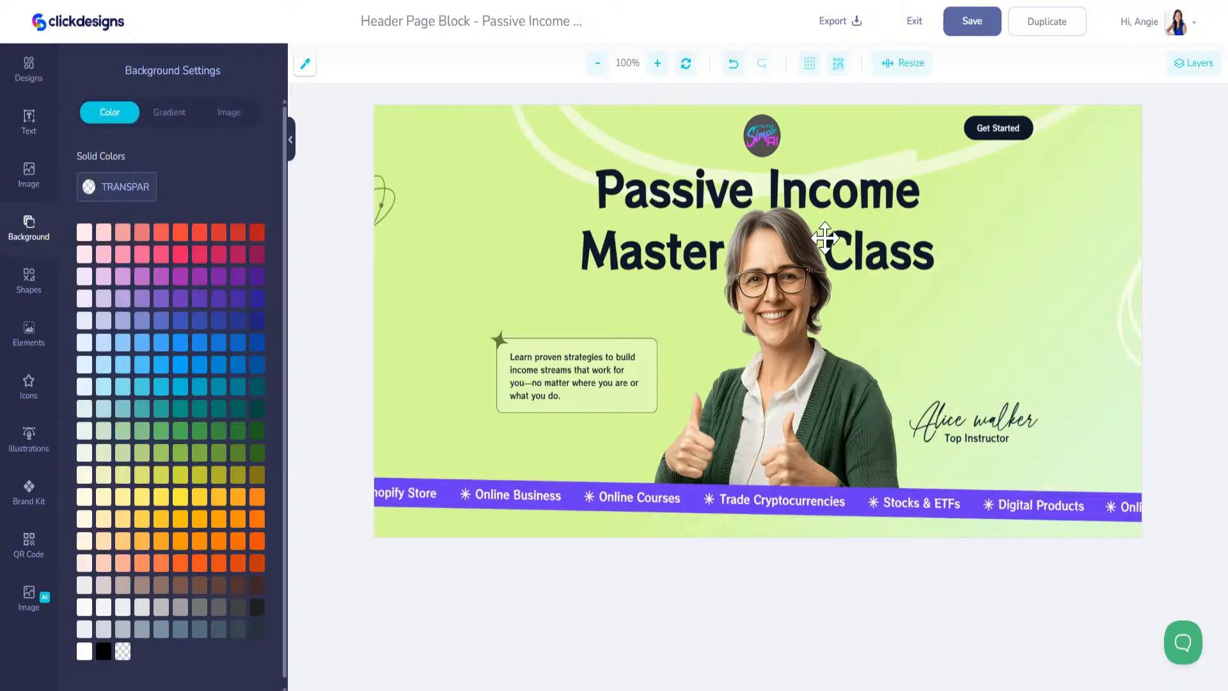
left_click(1193, 64)
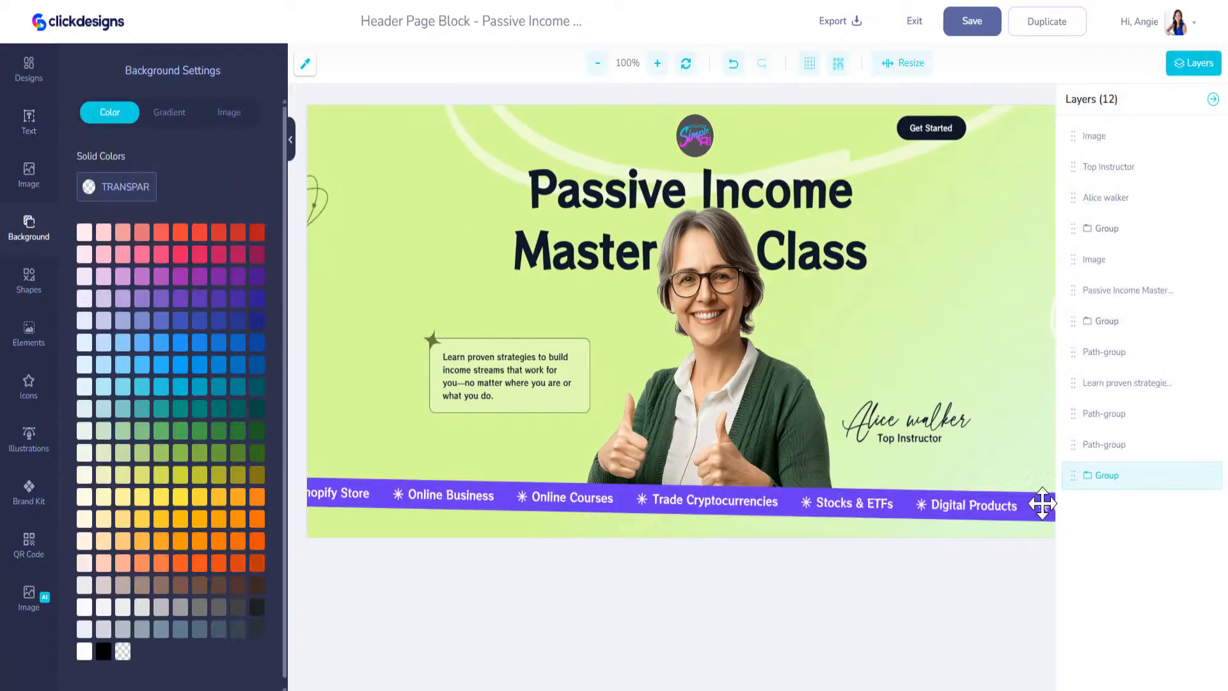
left_click(1106, 476)
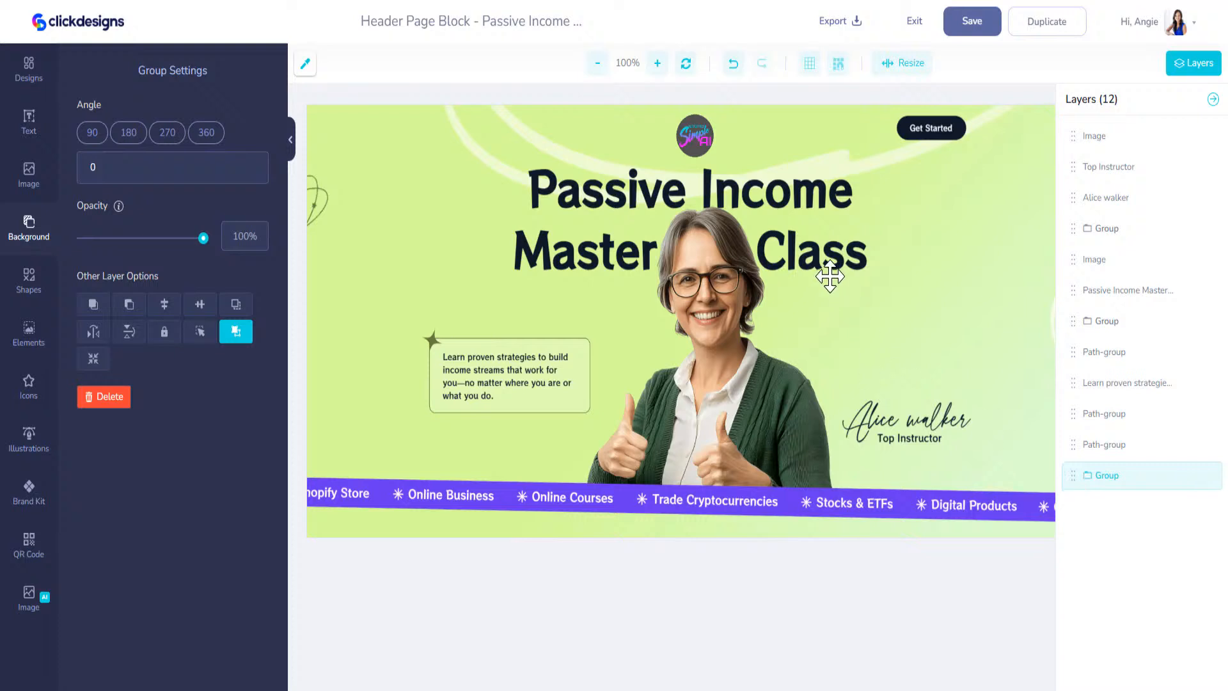
right_click(892, 276)
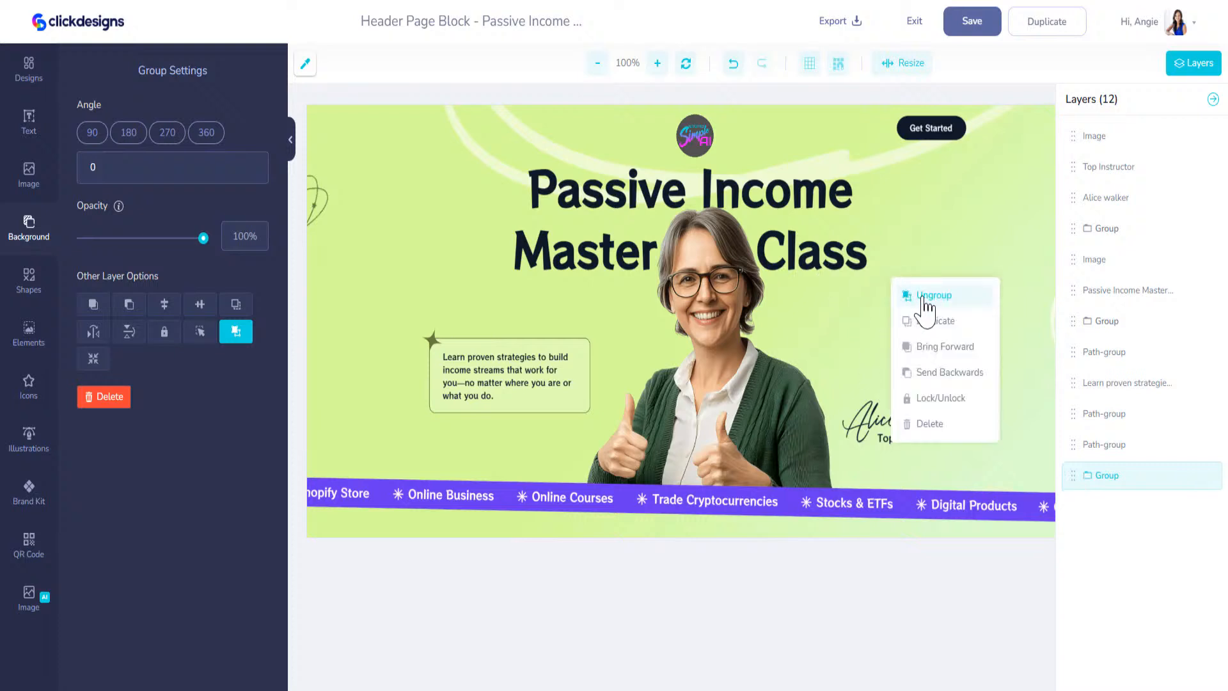
left_click(927, 296)
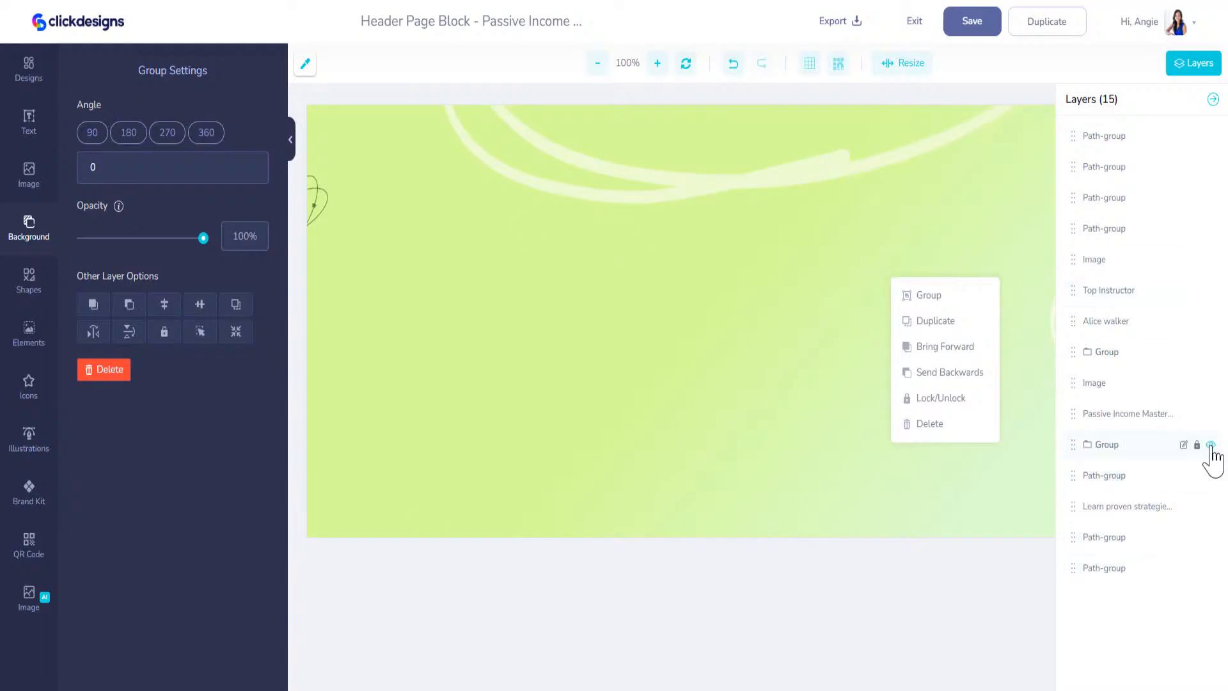
Move the Image layer to second place and the Alice walker signature above the overlays.
left_click(1210, 447)
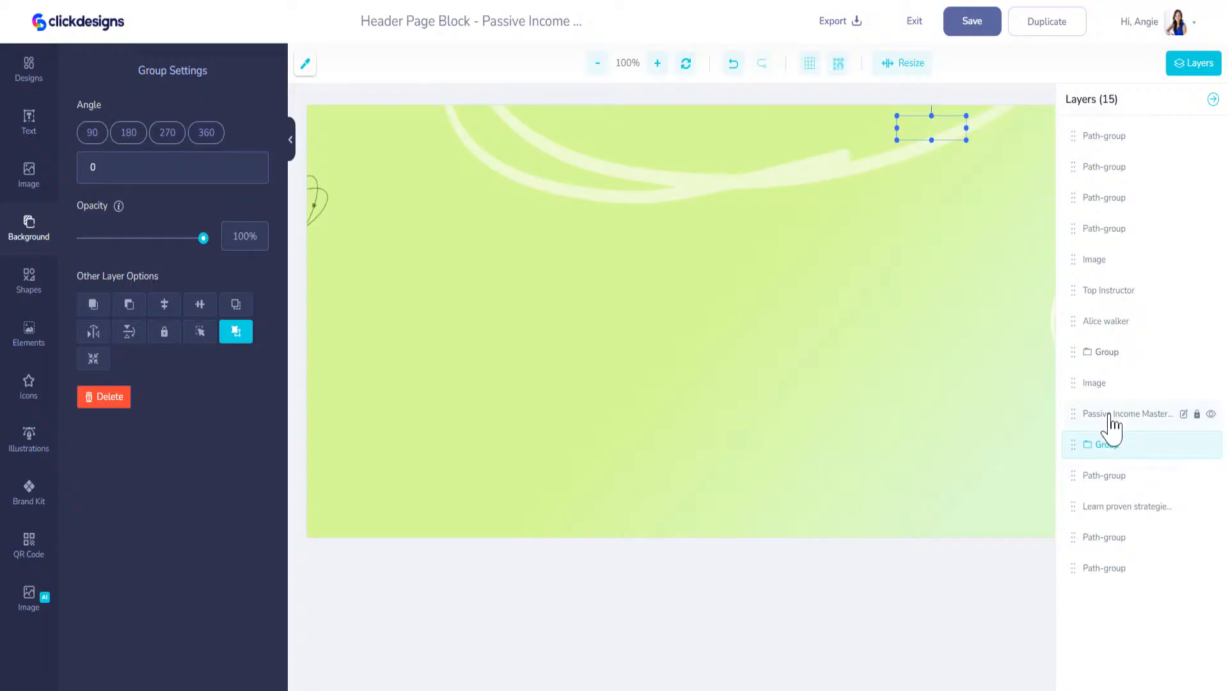
left_click(1211, 141)
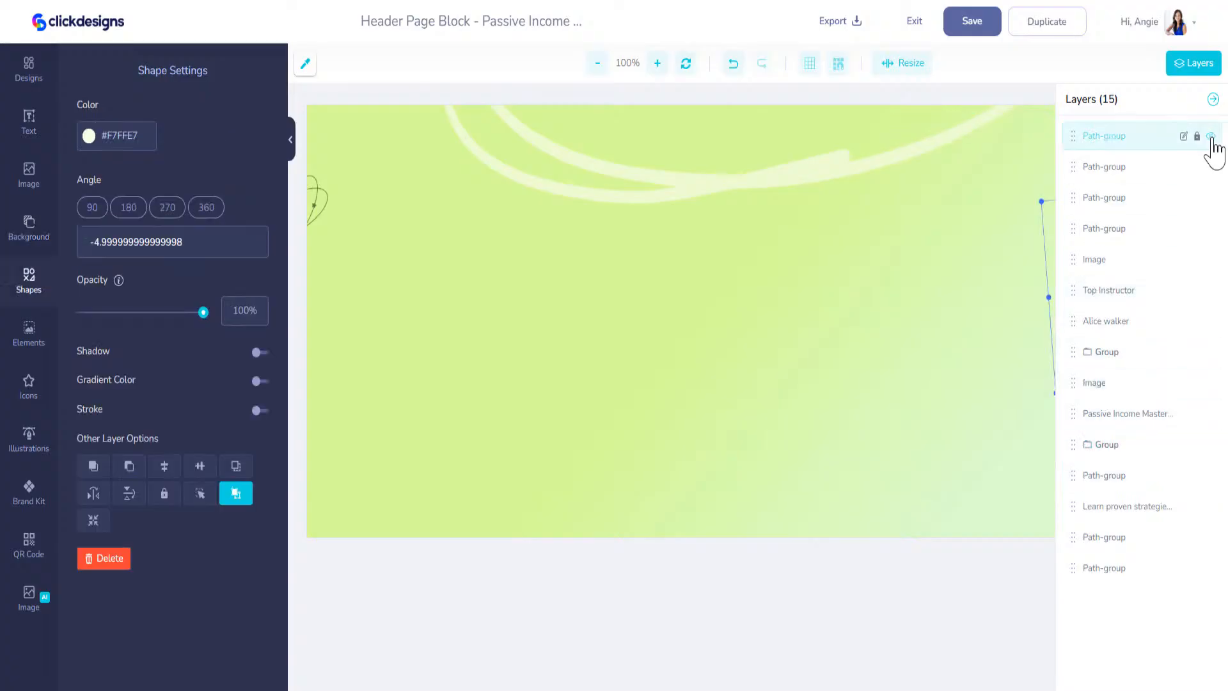
left_click(1210, 167)
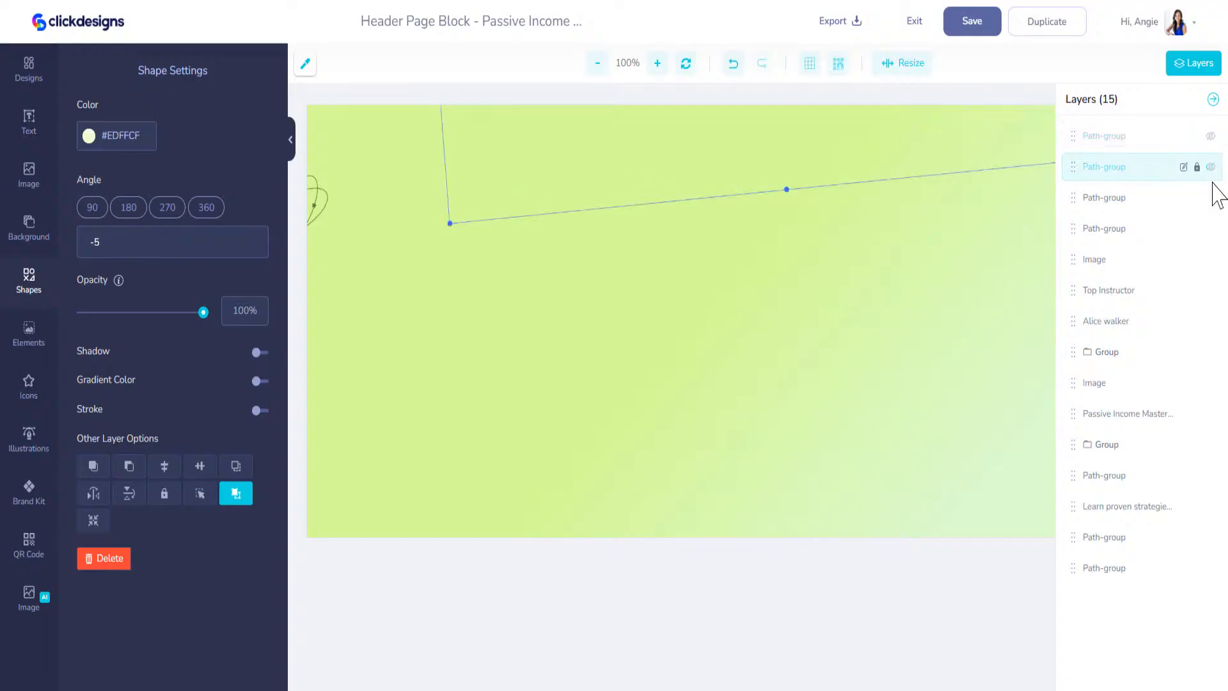
key("ctrl+z")
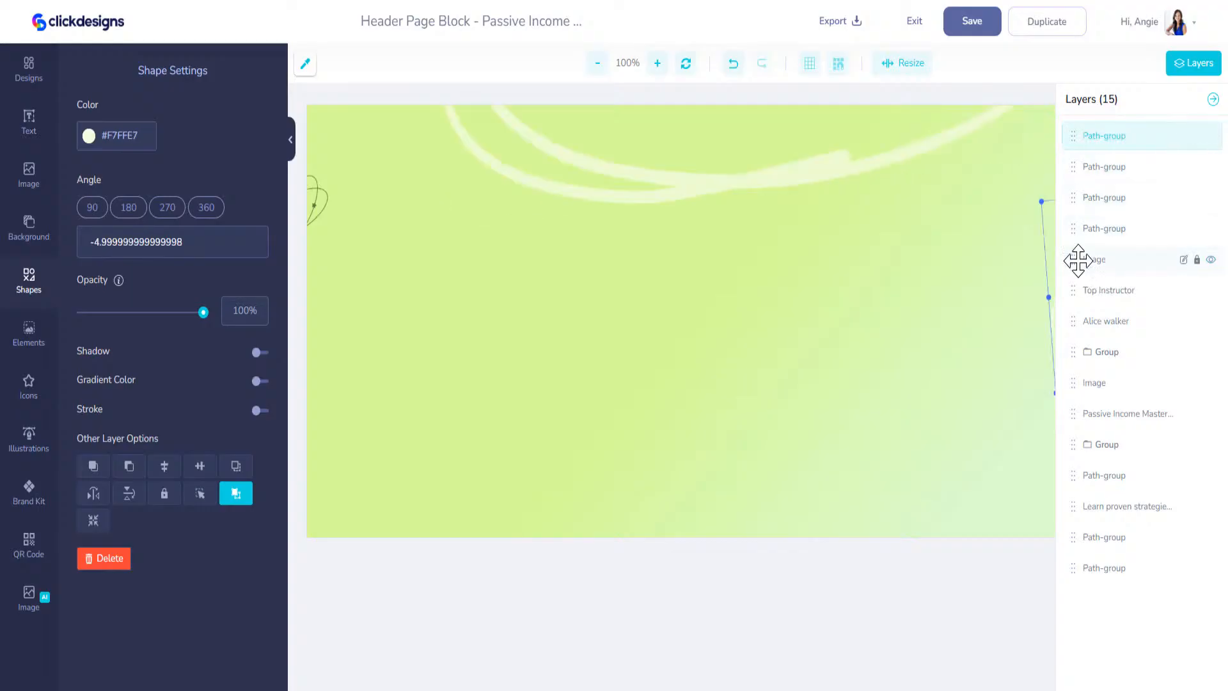
left_click_drag(1079, 259, 1080, 161)
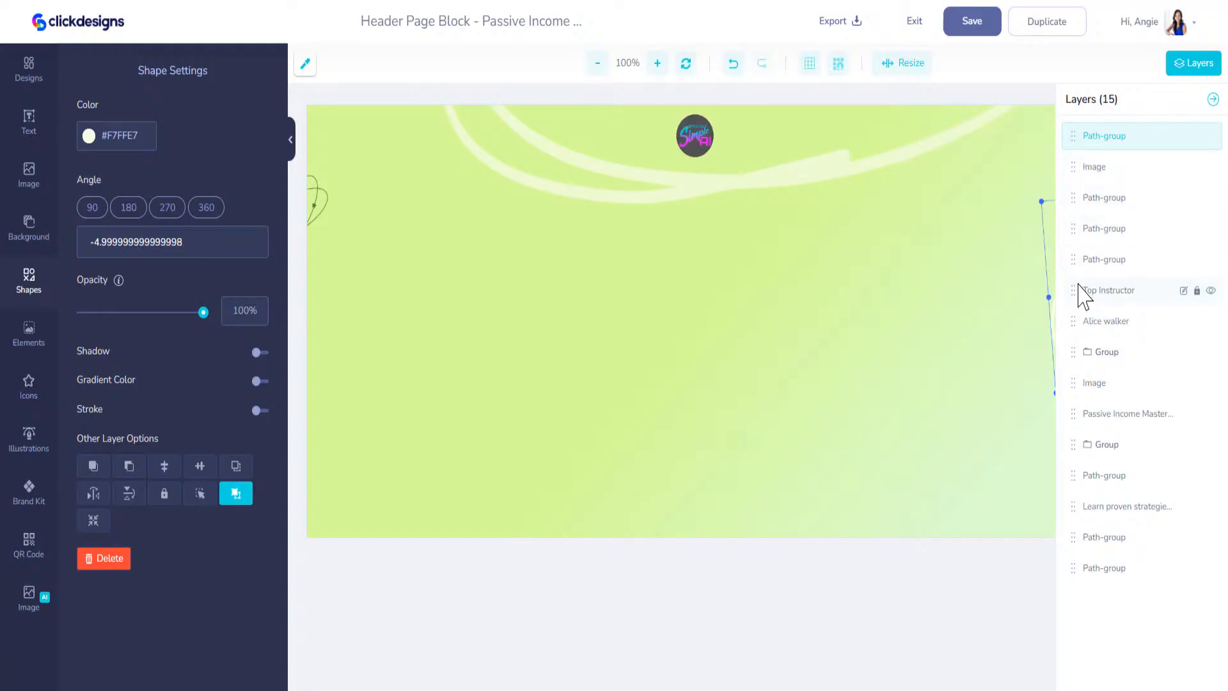
left_click_drag(1074, 320, 1081, 200)
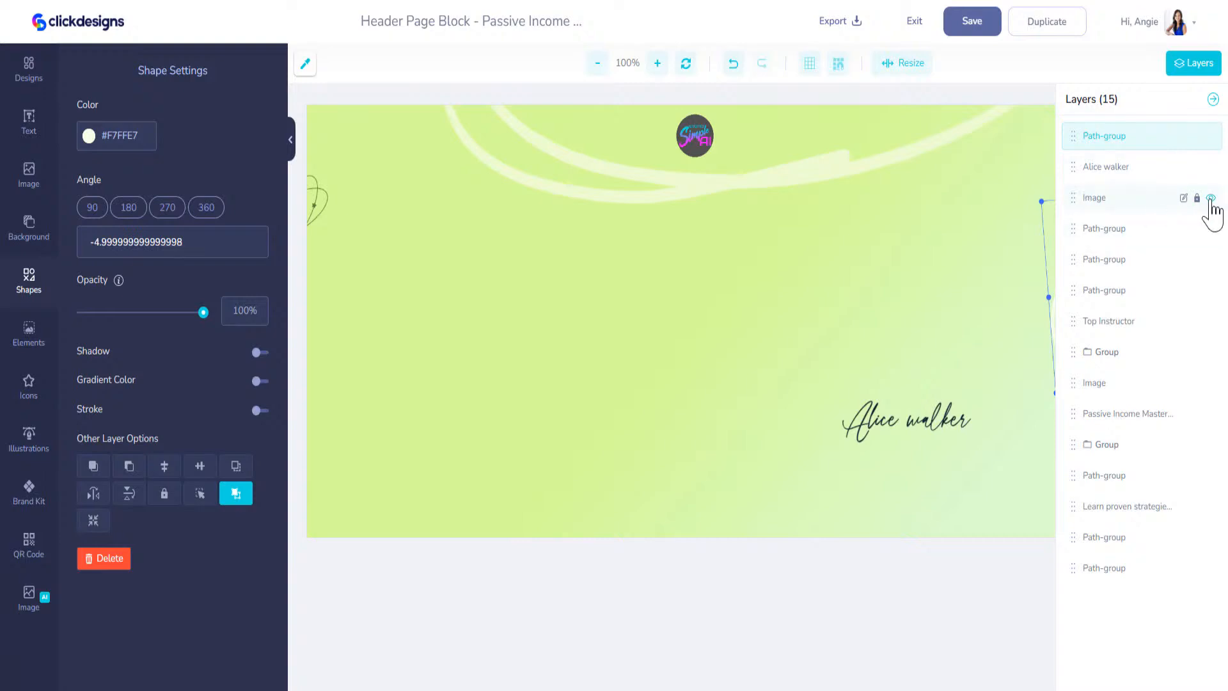
Toggle the logo, arc and lime overlay layers' visibility to identify each one.
left_click(1211, 200)
left_click(1210, 199)
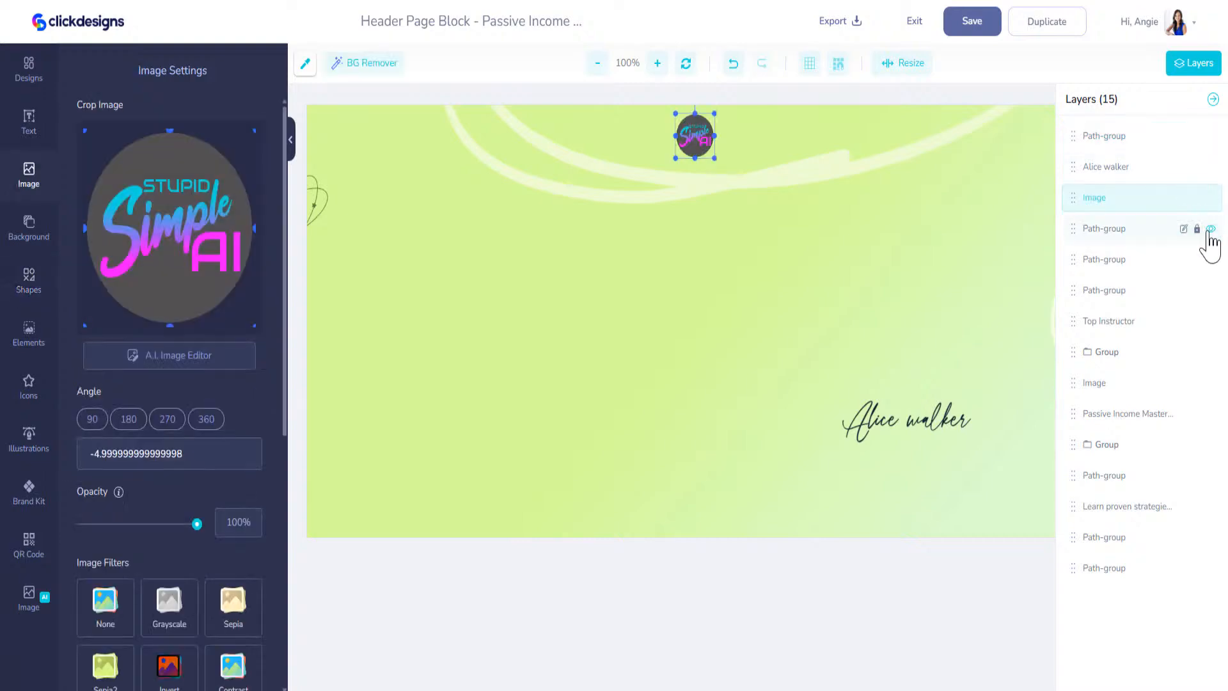
left_click(1209, 232)
left_click(1209, 233)
left_click(1210, 263)
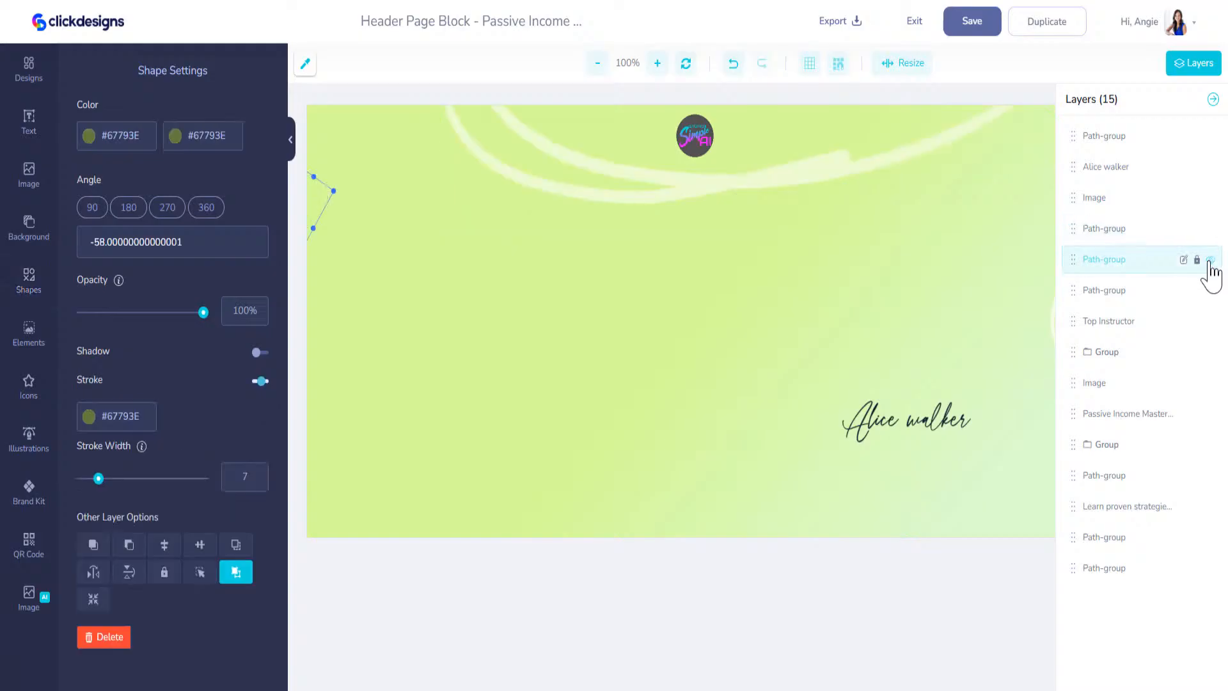
left_click(1211, 293)
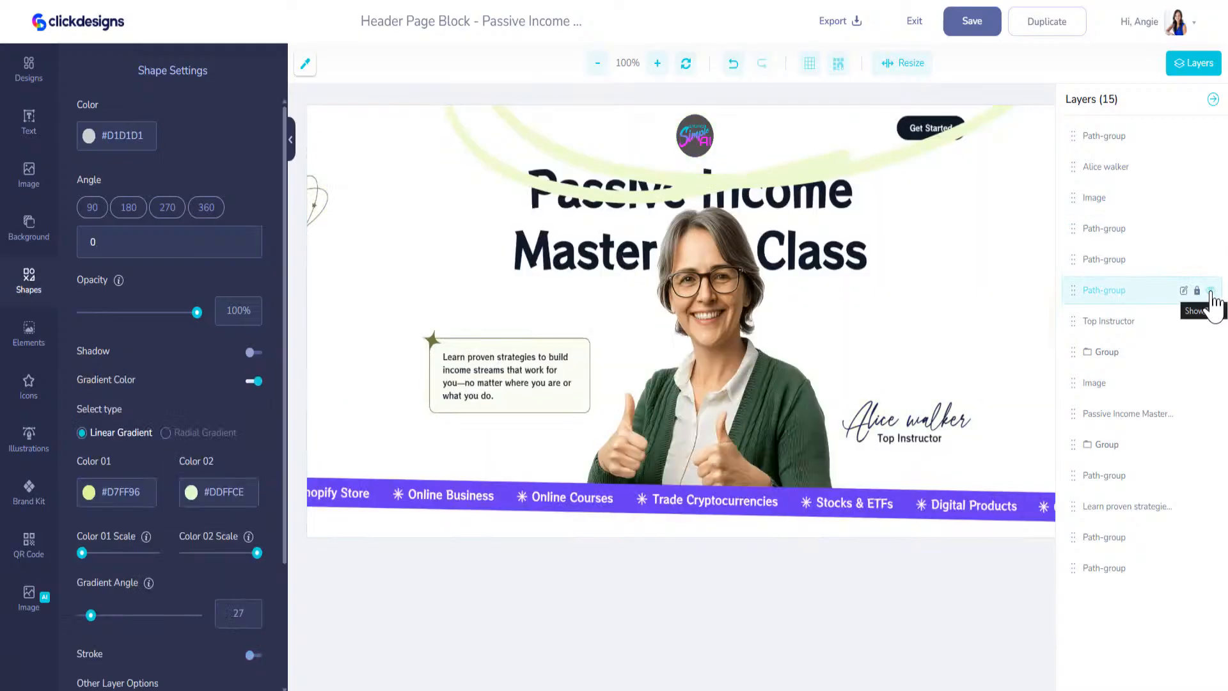
left_click(1211, 293)
Move the lime and arc overlay layers below the headline.
left_click_drag(1072, 291, 1088, 582)
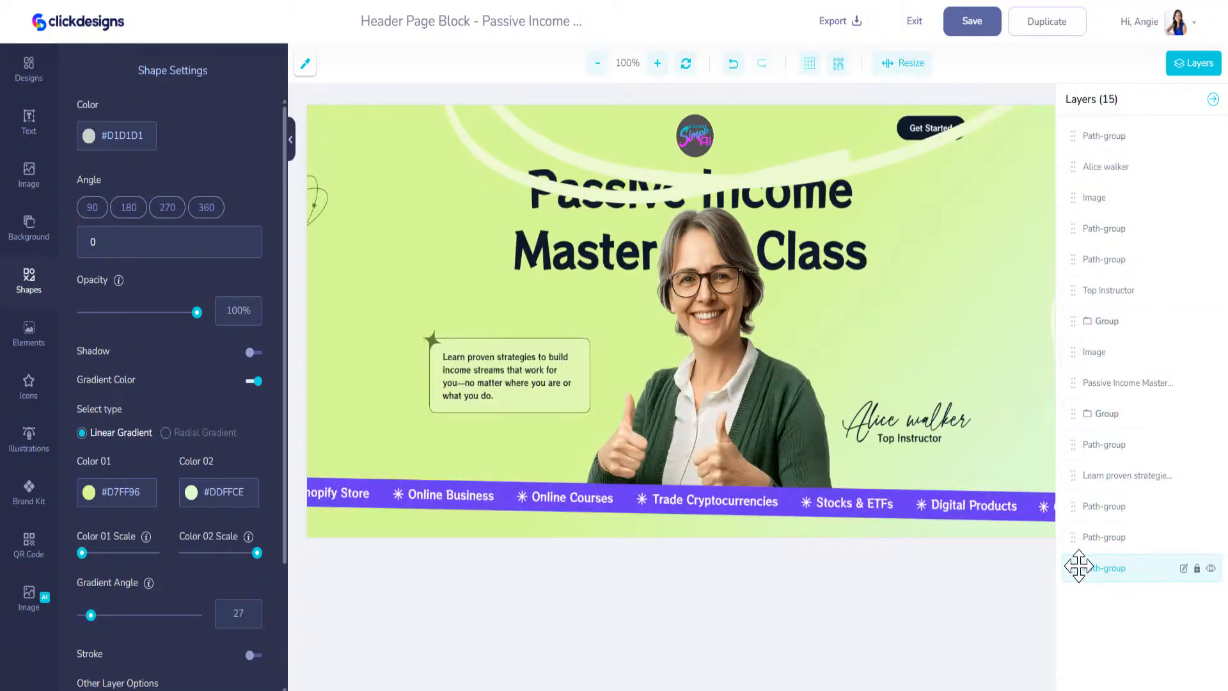
left_click(853, 168)
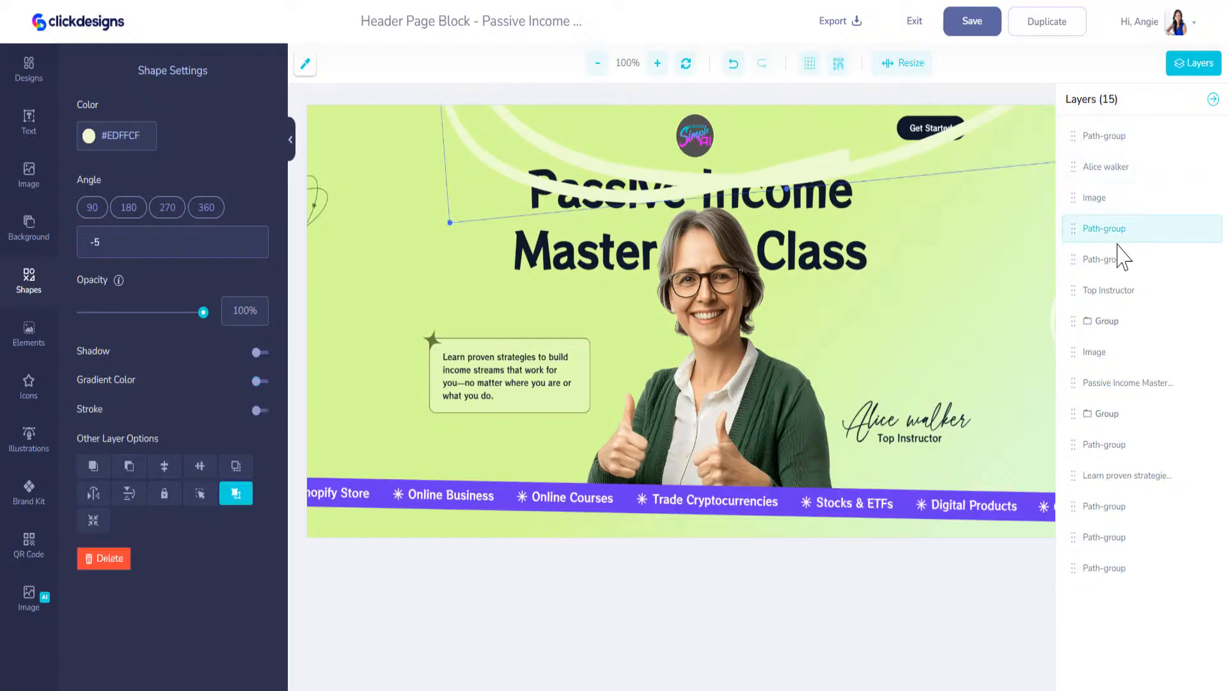
left_click_drag(1071, 228, 1082, 551)
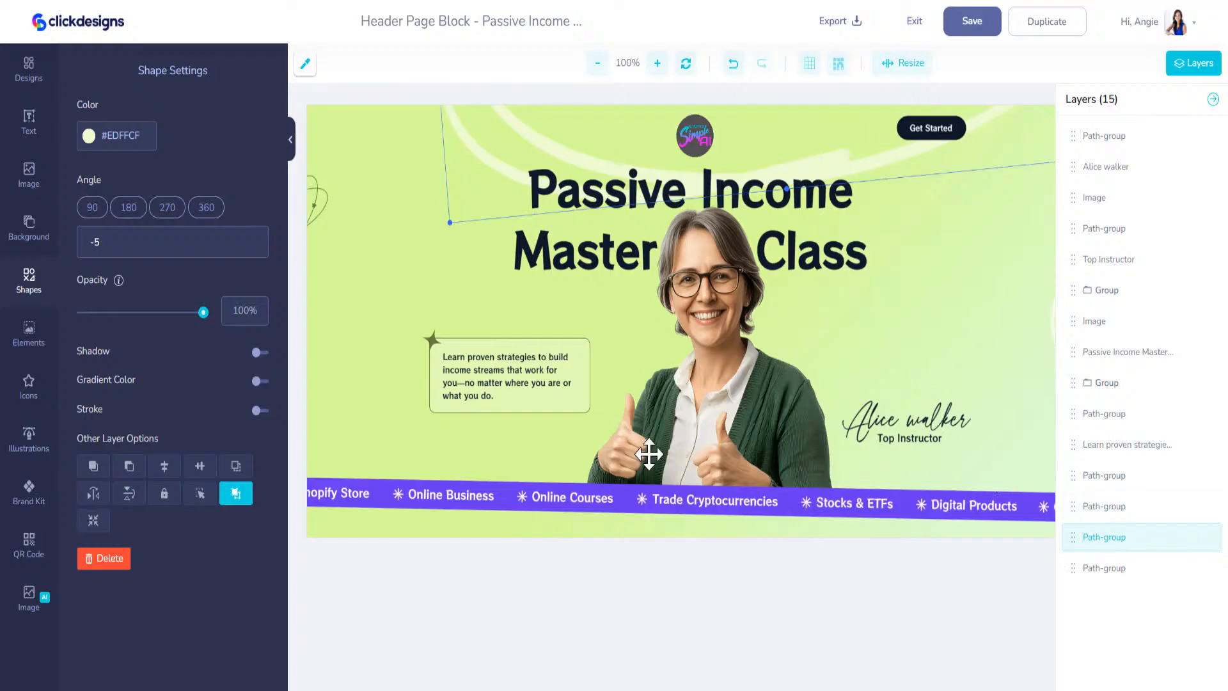
Set the background gradient's first colour to #F70FFF and its opacity to 38%.
left_click(984, 258)
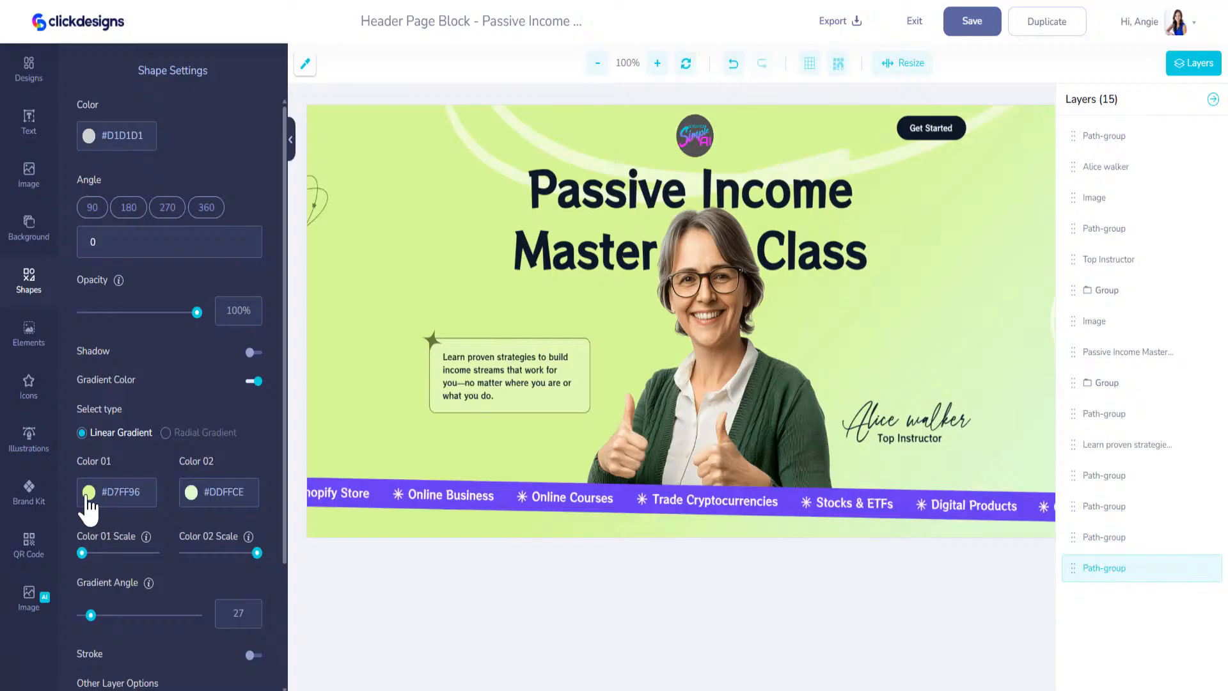
left_click(146, 497)
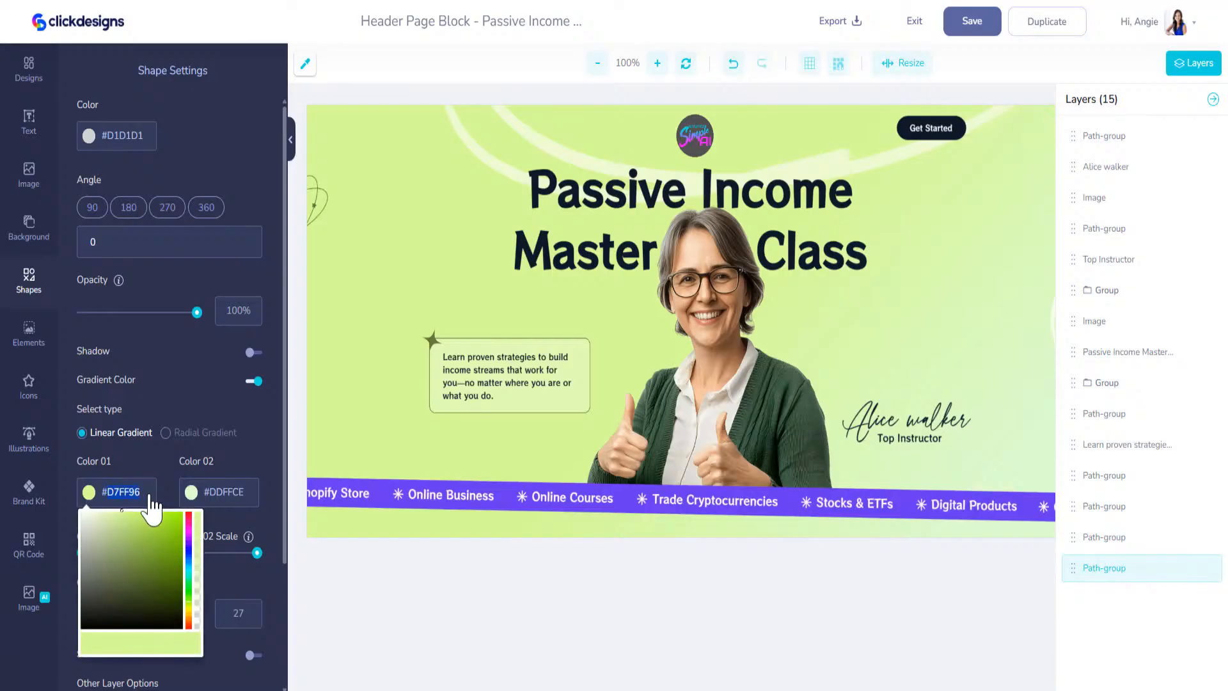
type("#12D6DF")
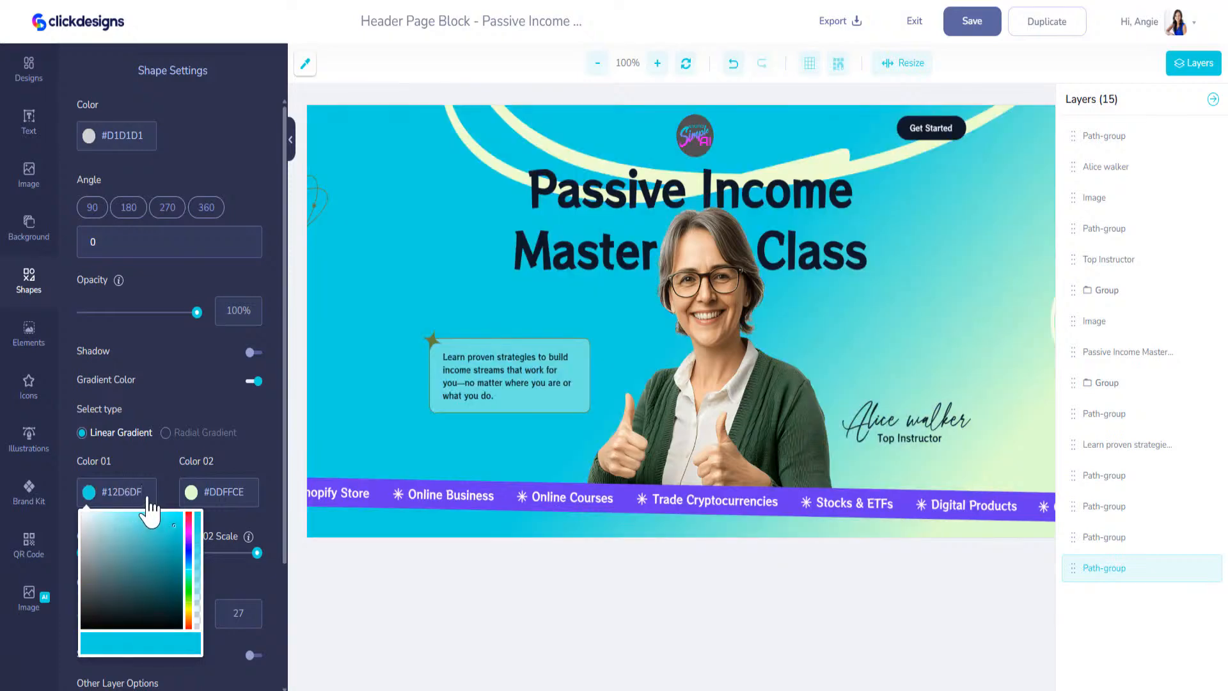
left_click(108, 500)
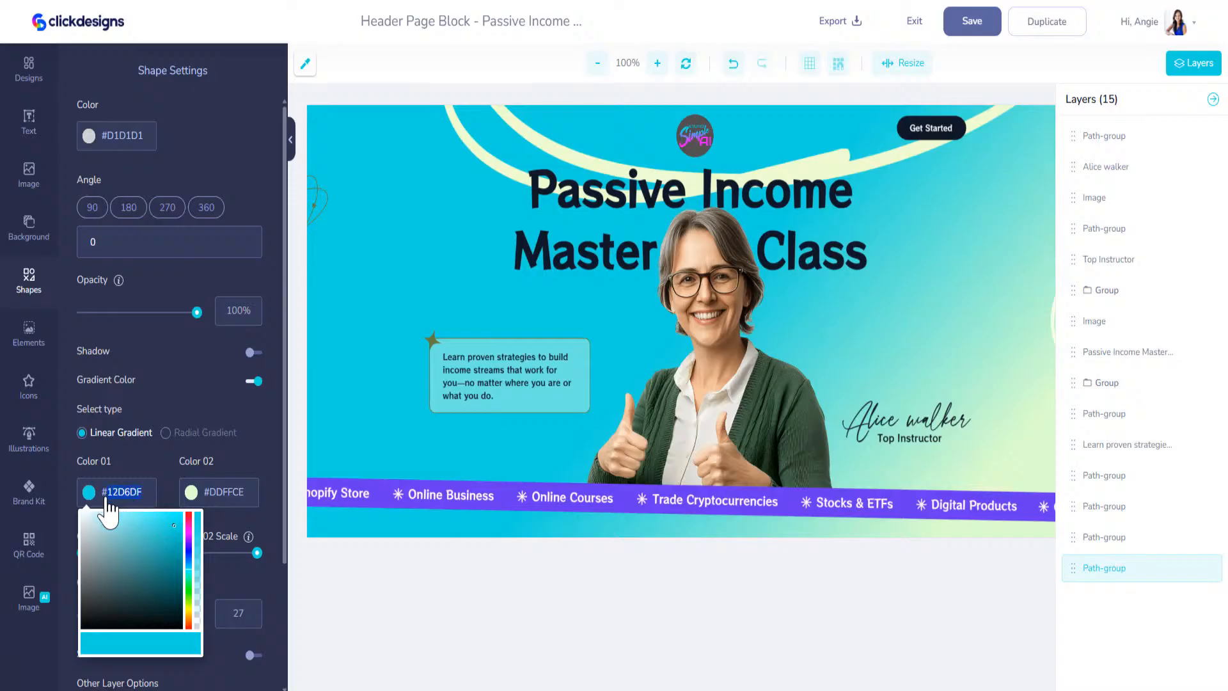
type("#F70FFF")
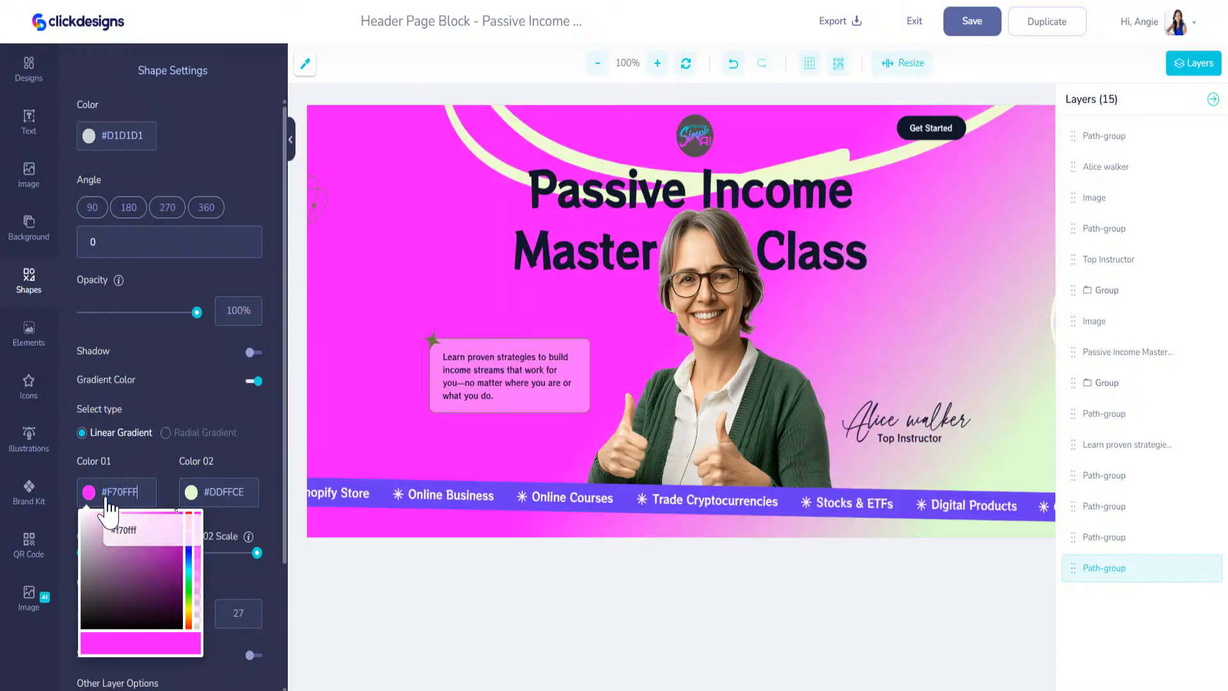
left_click(140, 465)
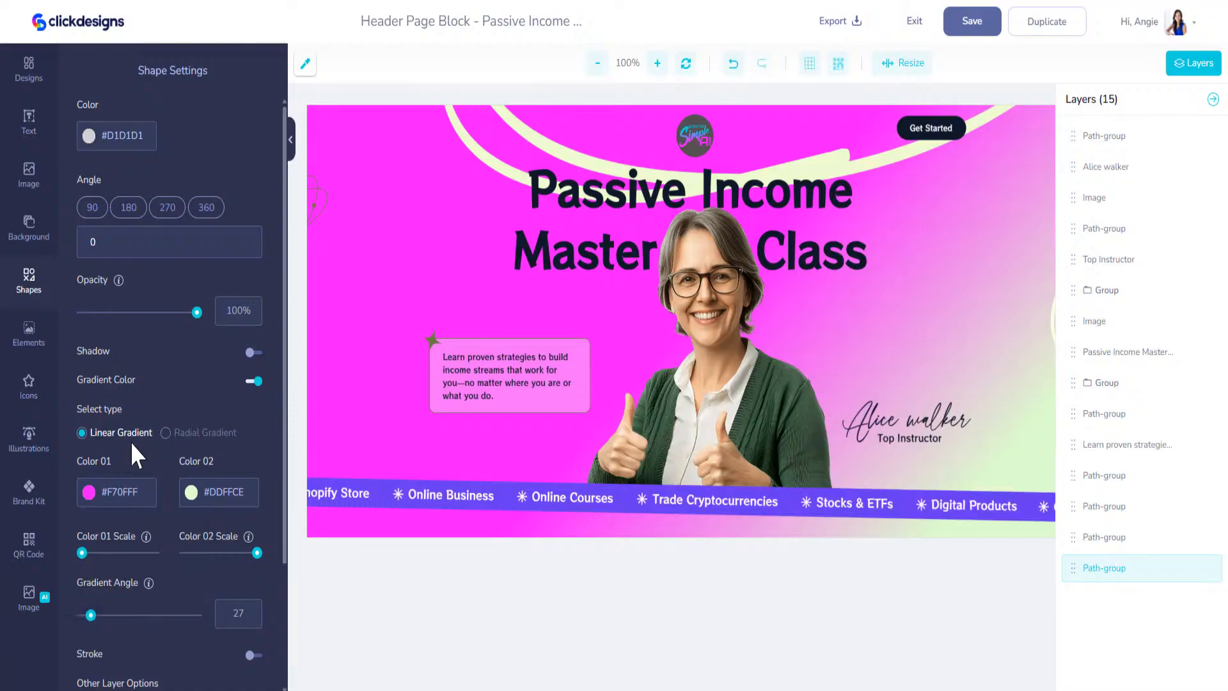
left_click_drag(195, 312, 133, 314)
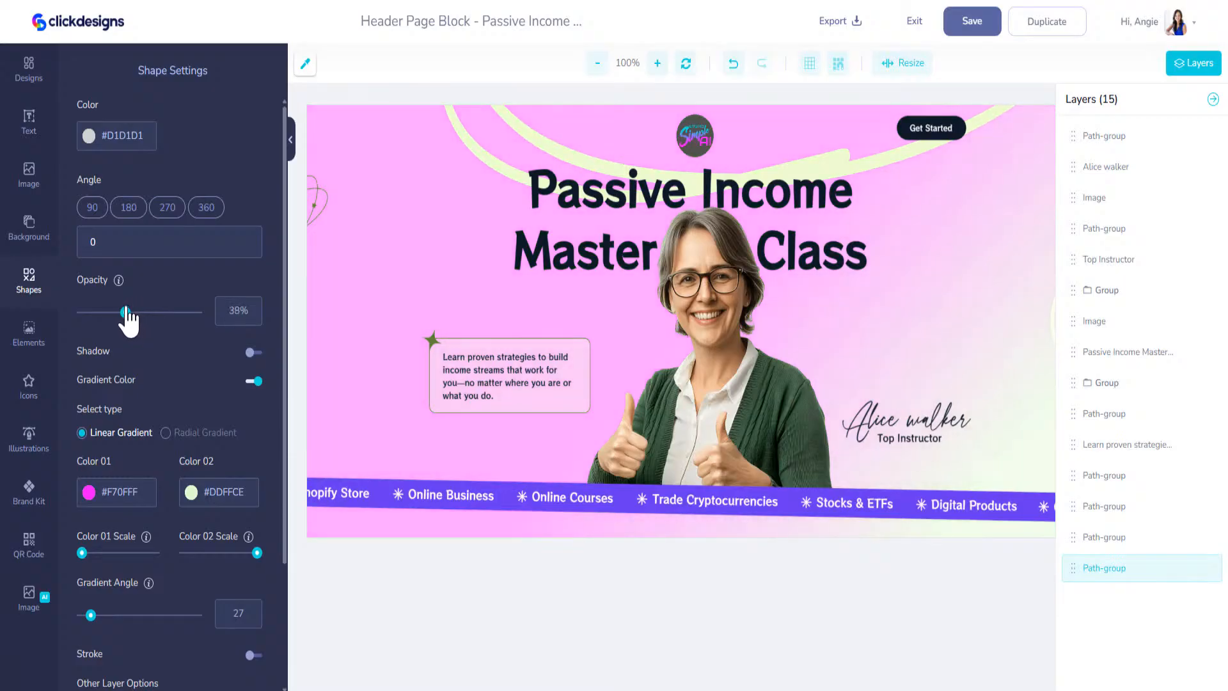
Fill the Get Started button with the brand kit cyan and ungroup it.
left_click(931, 136)
left_click(29, 492)
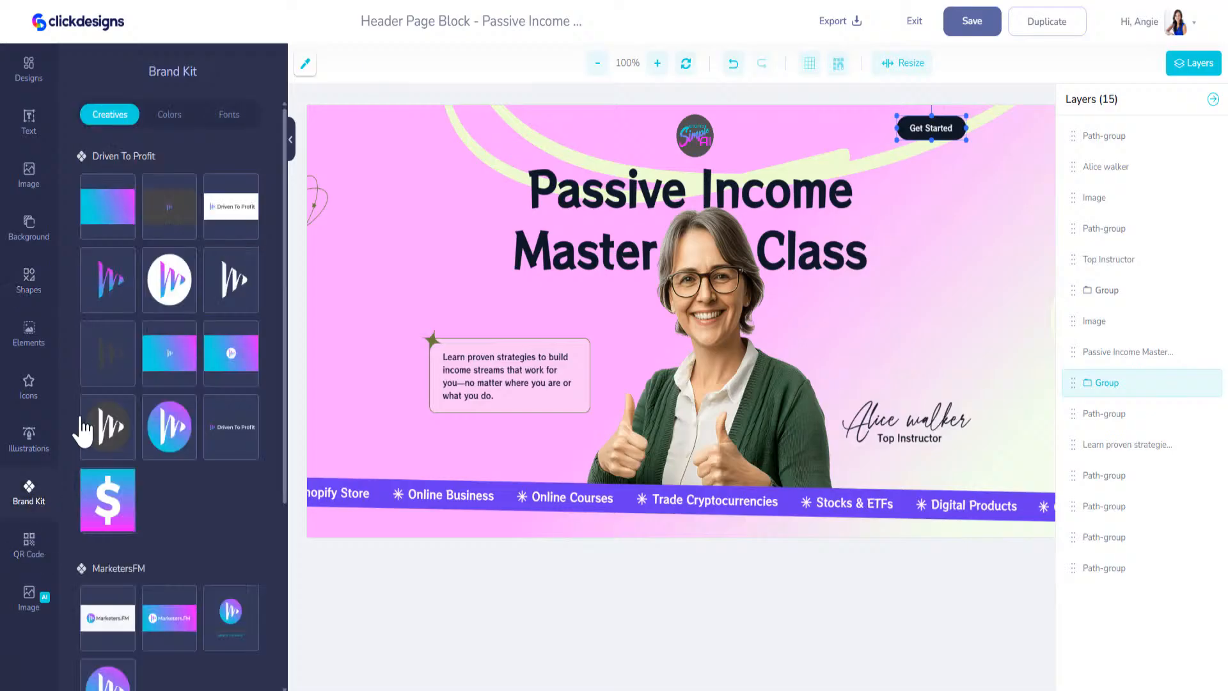
left_click(168, 115)
left_click(93, 208)
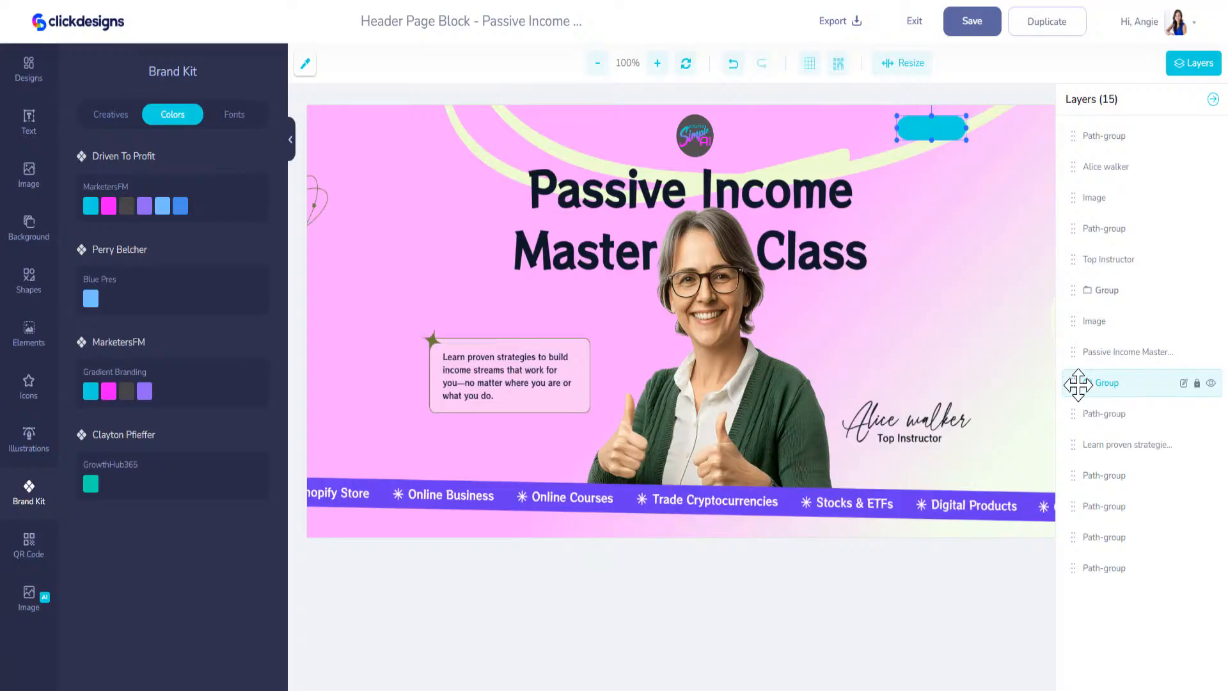
right_click(943, 132)
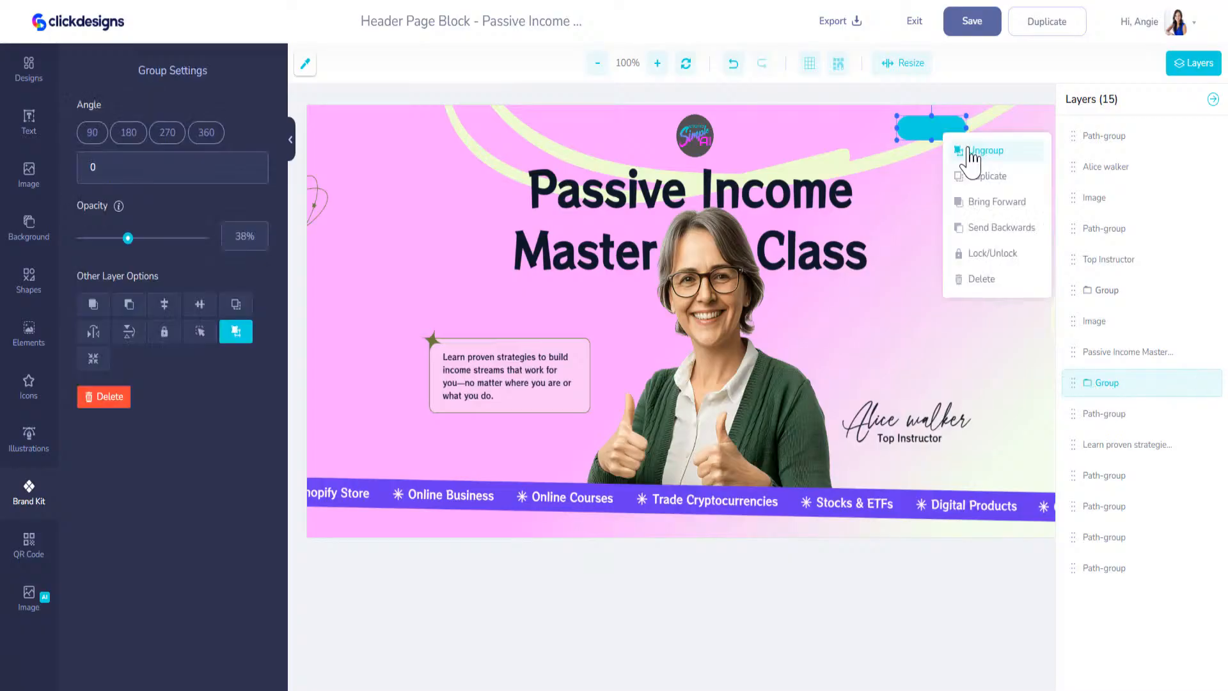
left_click(968, 152)
Make the Get Started text white #FFFFFF, visible, and font size 22.
left_click(1098, 354)
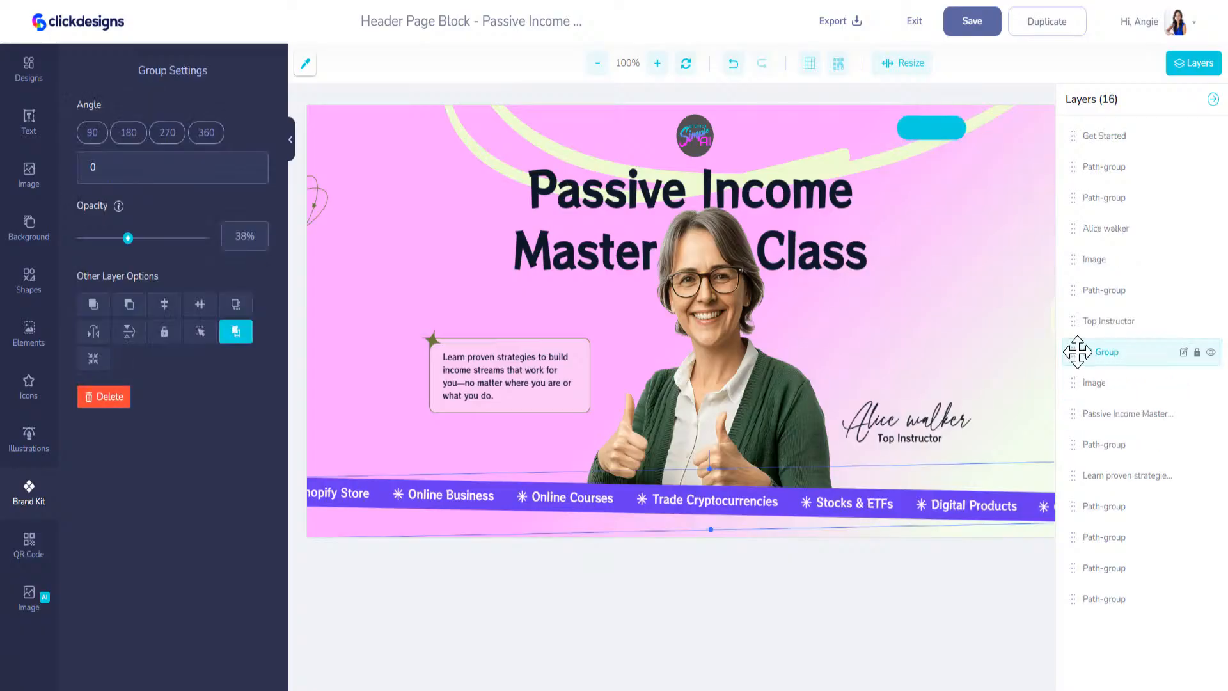
left_click(1090, 136)
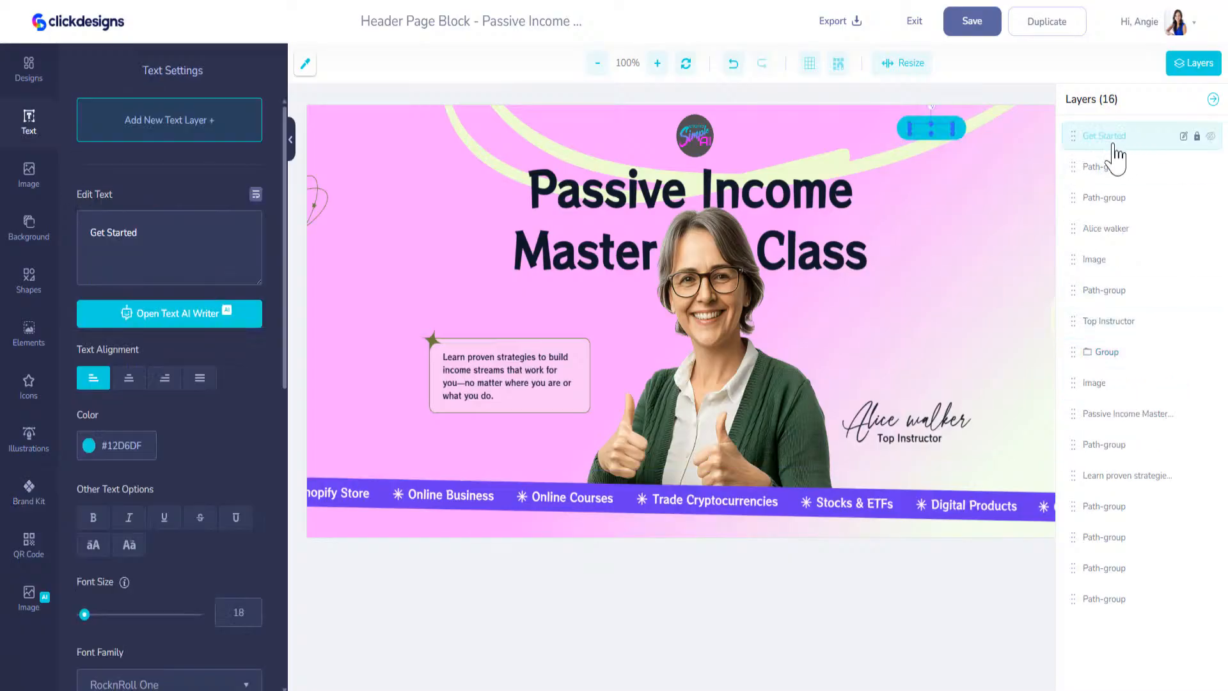
left_click(94, 457)
left_click_drag(103, 491, 65, 449)
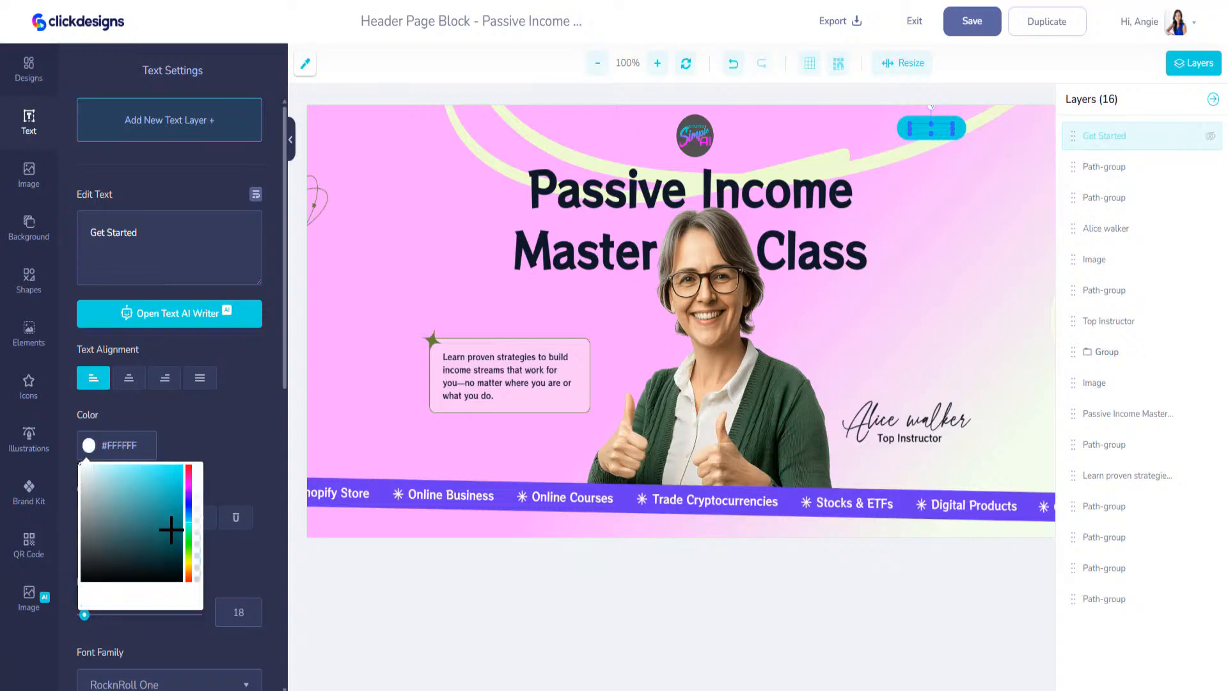
left_click(1212, 137)
left_click(1212, 136)
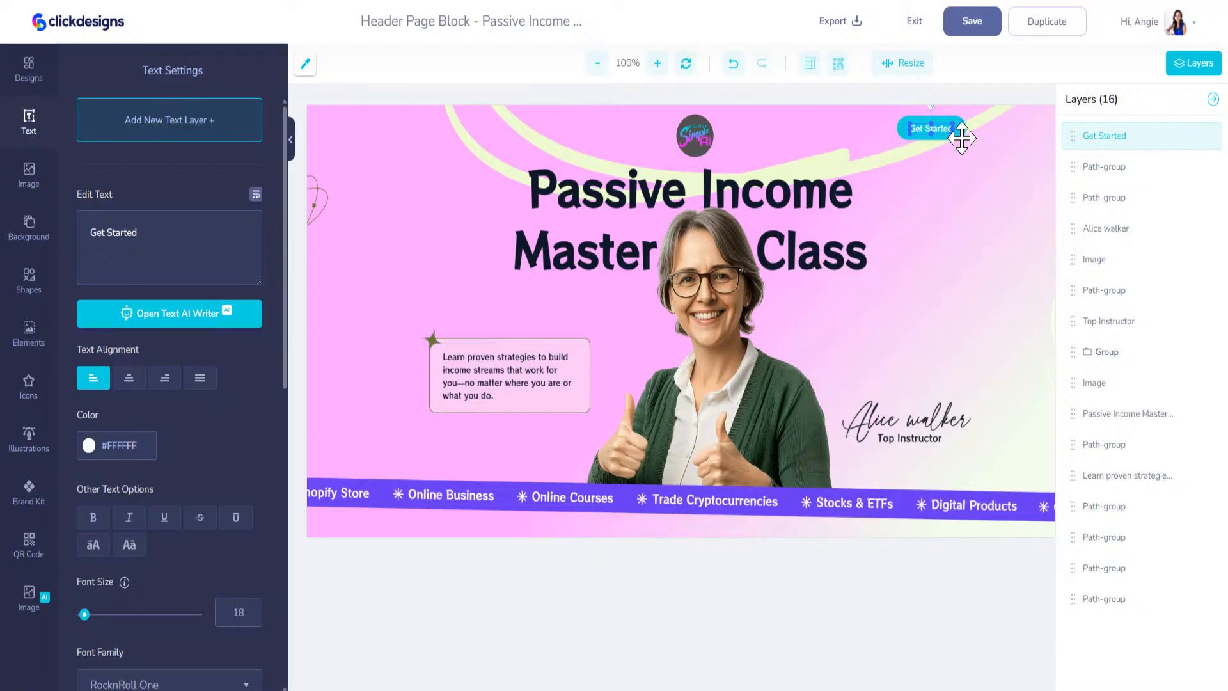
left_click_drag(954, 133, 963, 137)
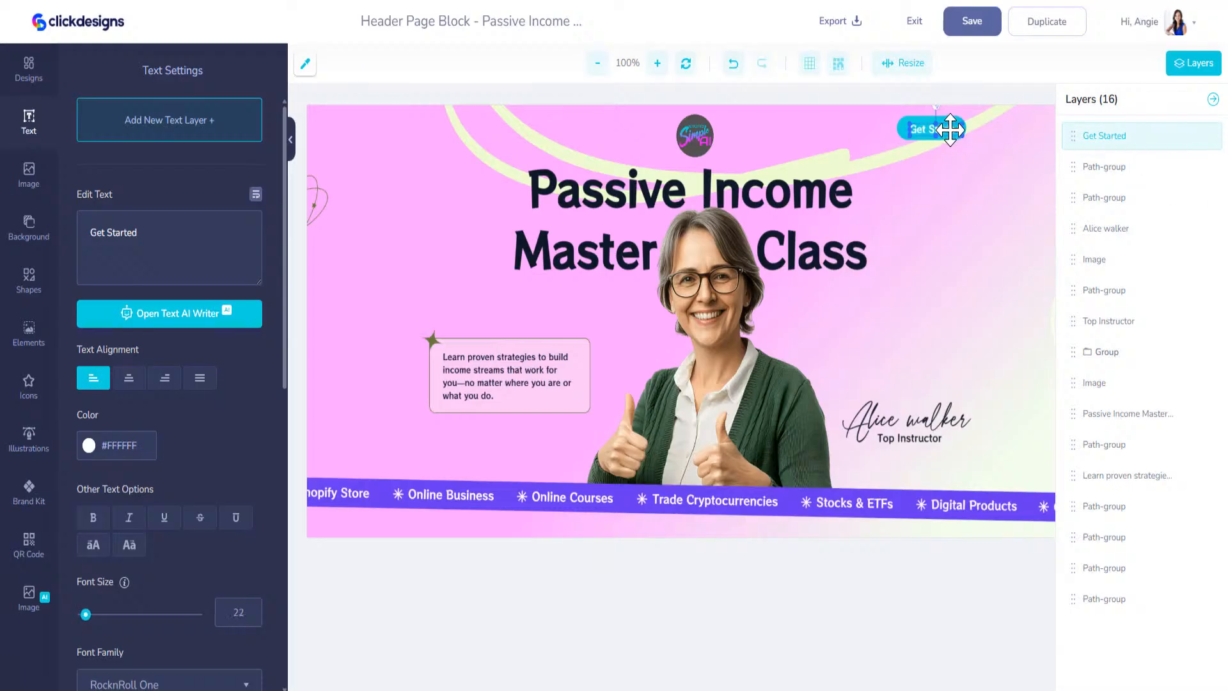
left_click(1004, 496)
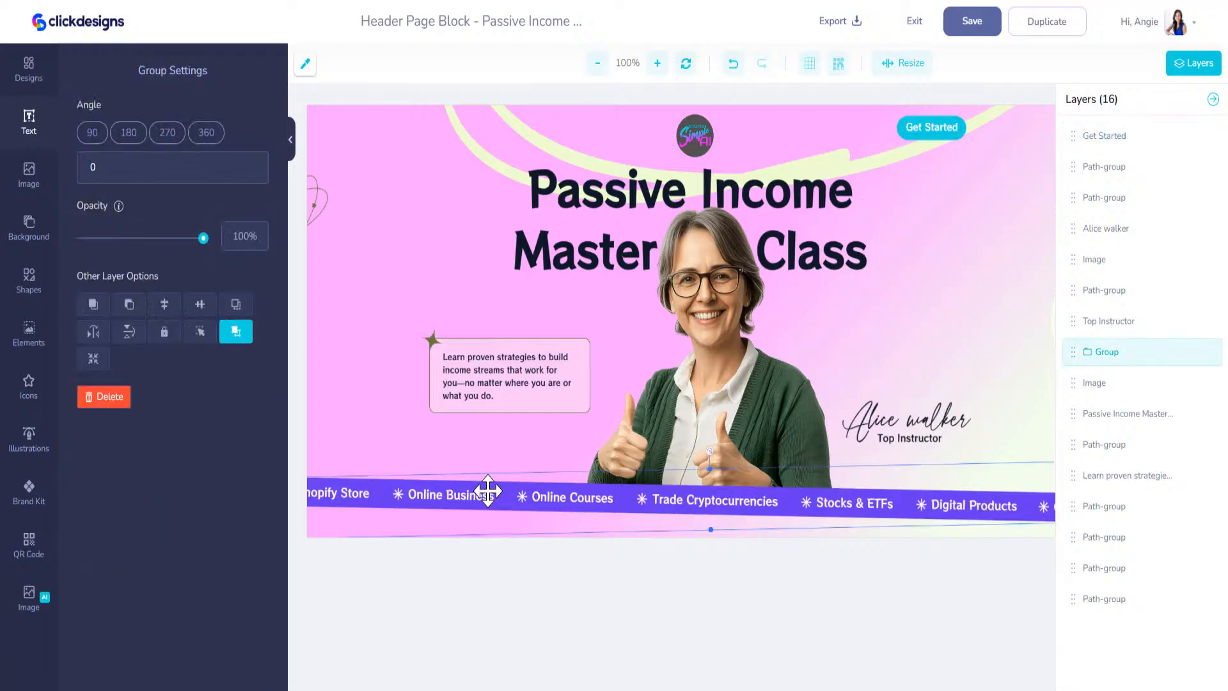
Ungroup the bottom ribbon and step through its shape and text layers.
right_click(909, 500)
left_click(952, 520)
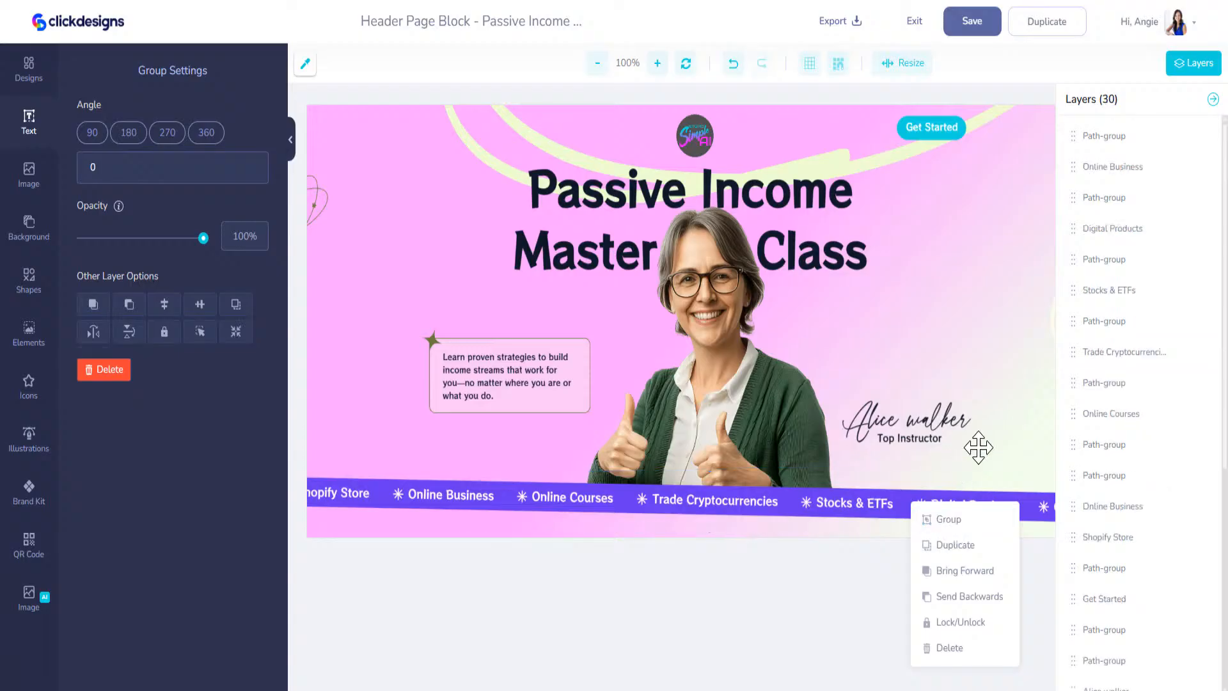
left_click(1103, 261)
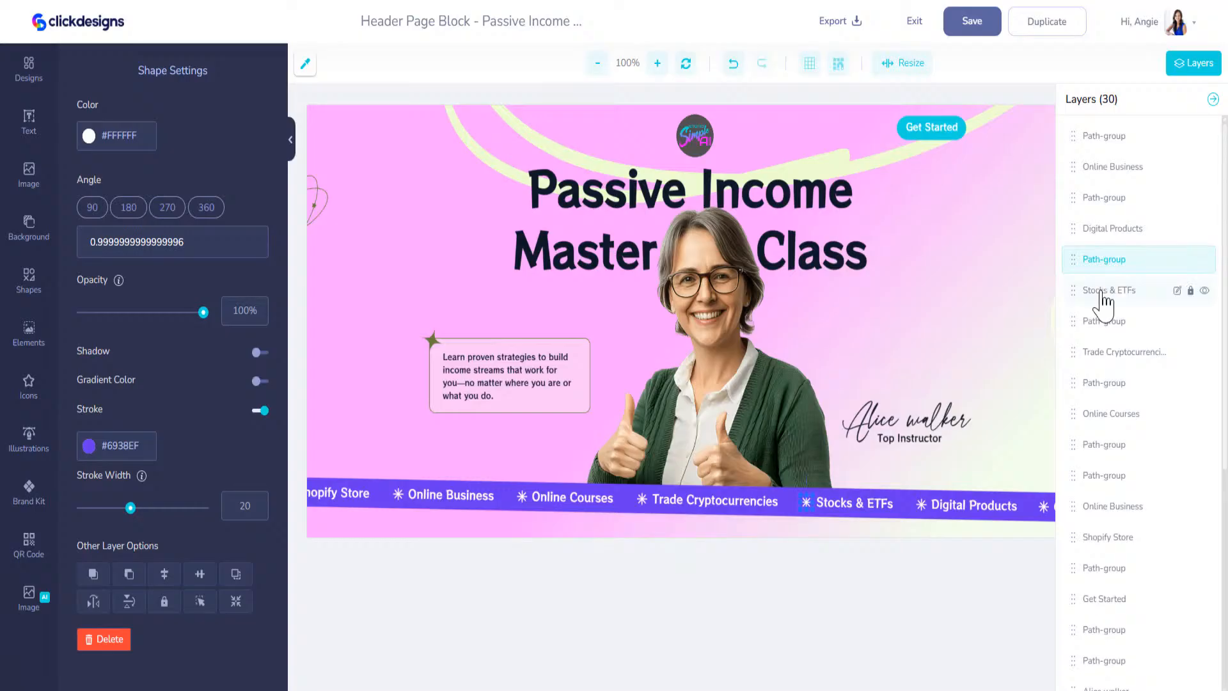
left_click(1104, 291)
left_click(1105, 323)
left_click(1105, 351)
left_click(1105, 384)
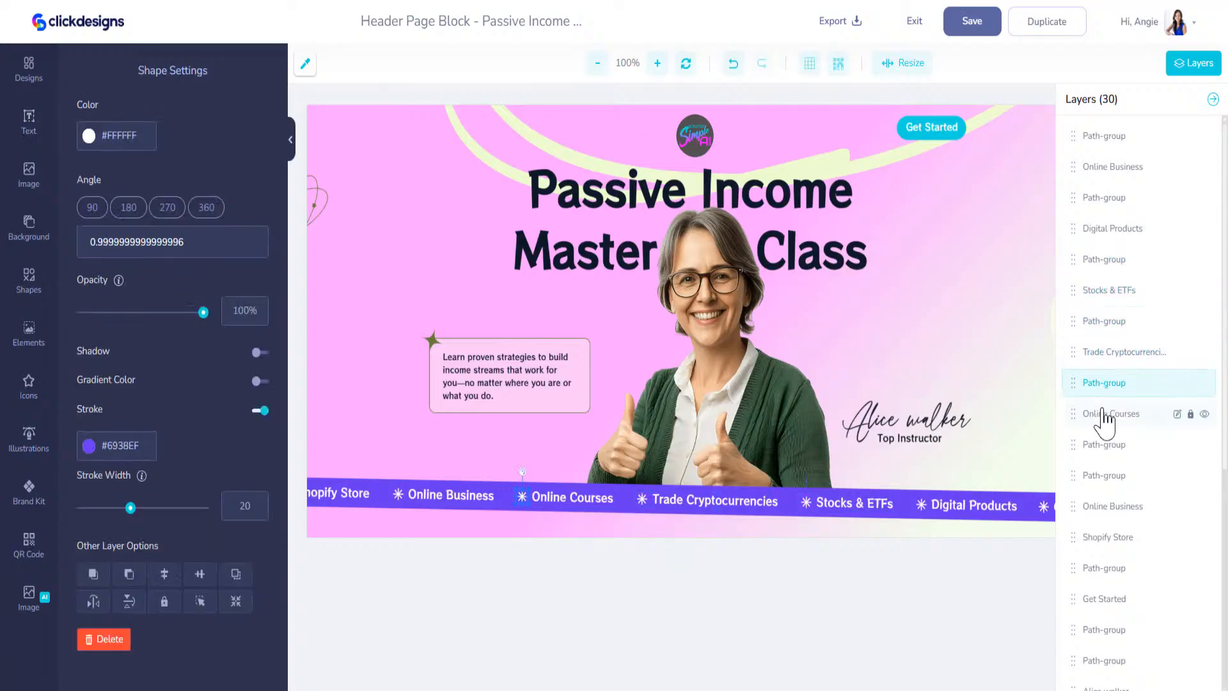
left_click(1107, 414)
left_click(1108, 445)
left_click(1105, 478)
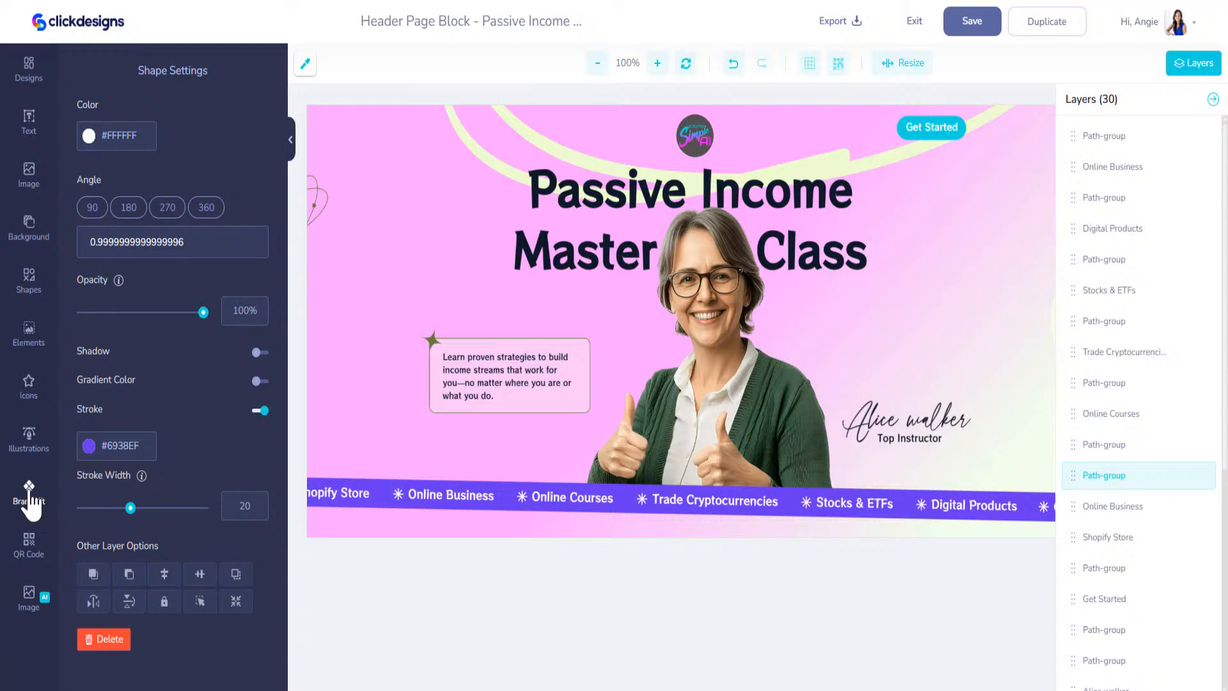
Change a ribbon shape's stroke to 12D6DF and fill the purple band with brand cyan.
left_click(92, 447)
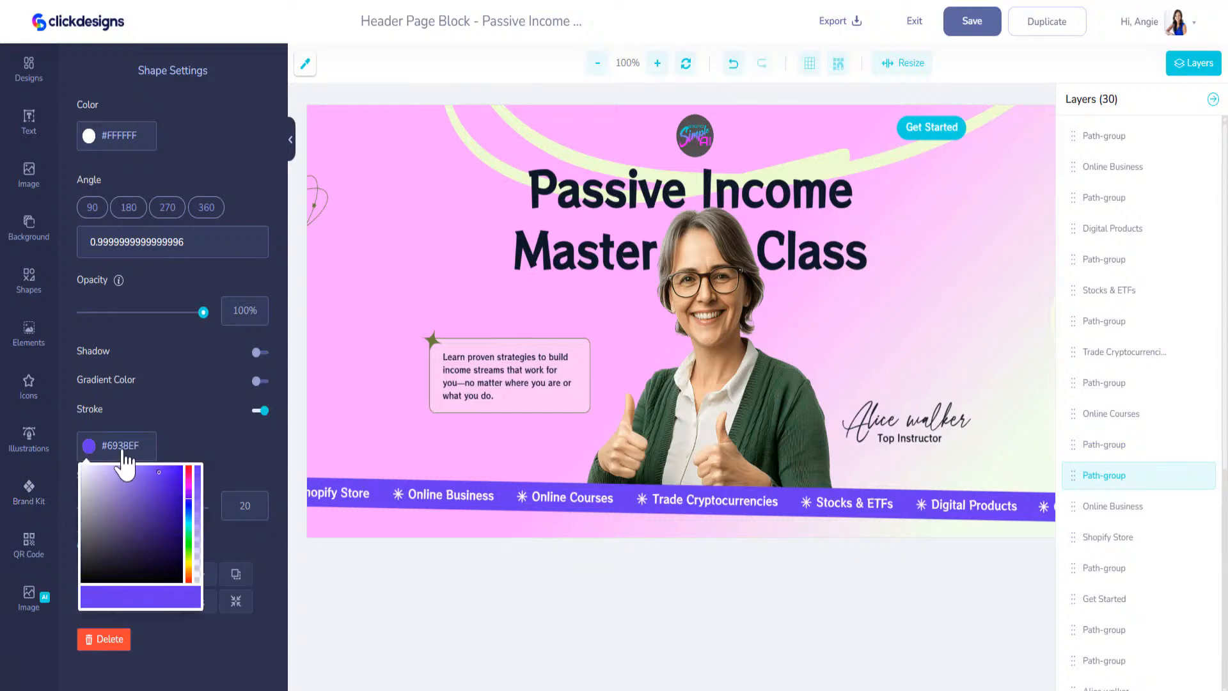
left_click_drag(113, 450, 184, 462)
type("12")
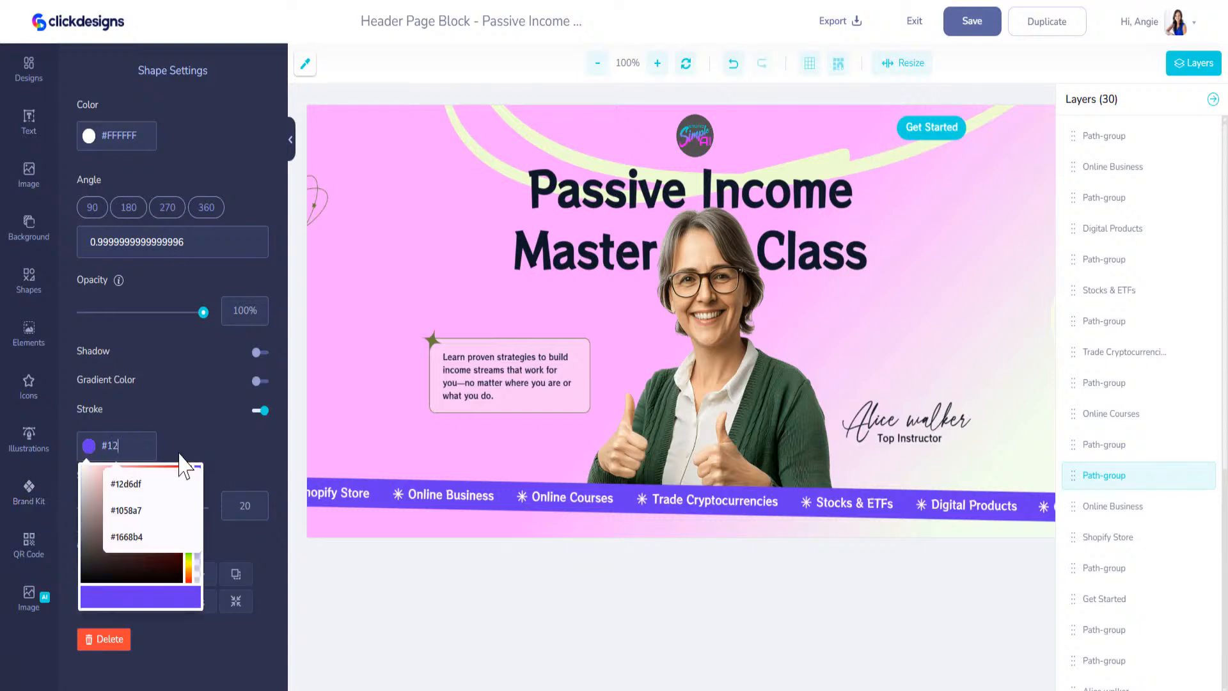
type("D6DF")
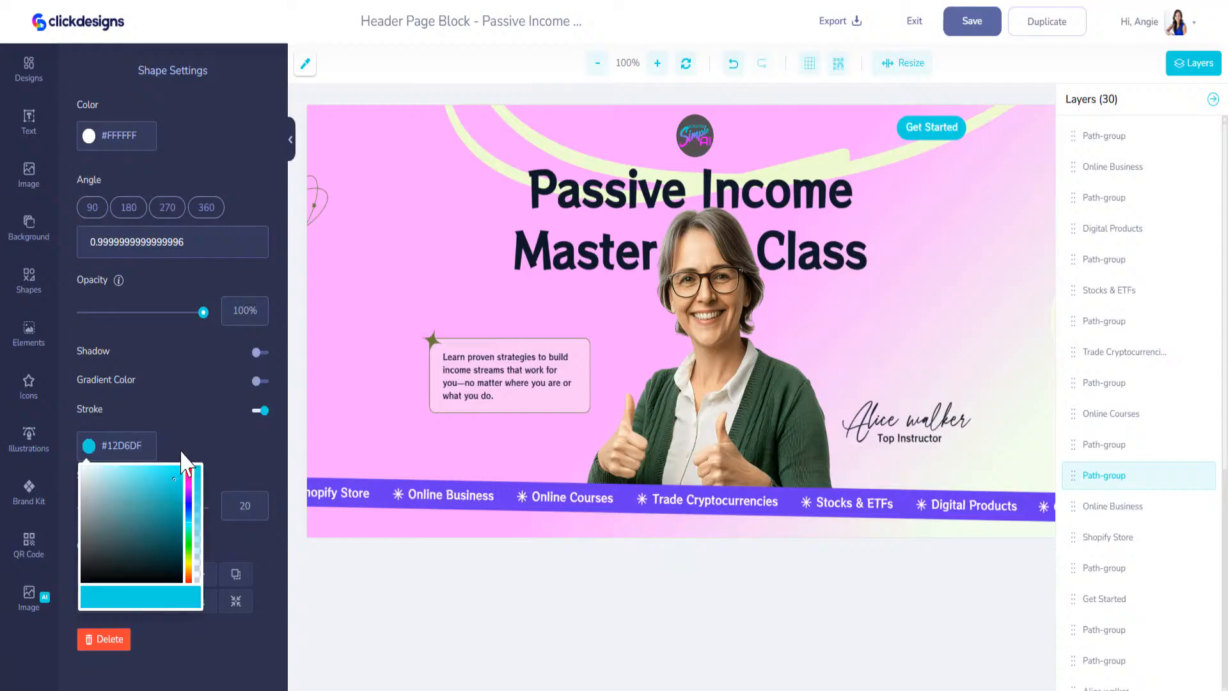
left_click(207, 418)
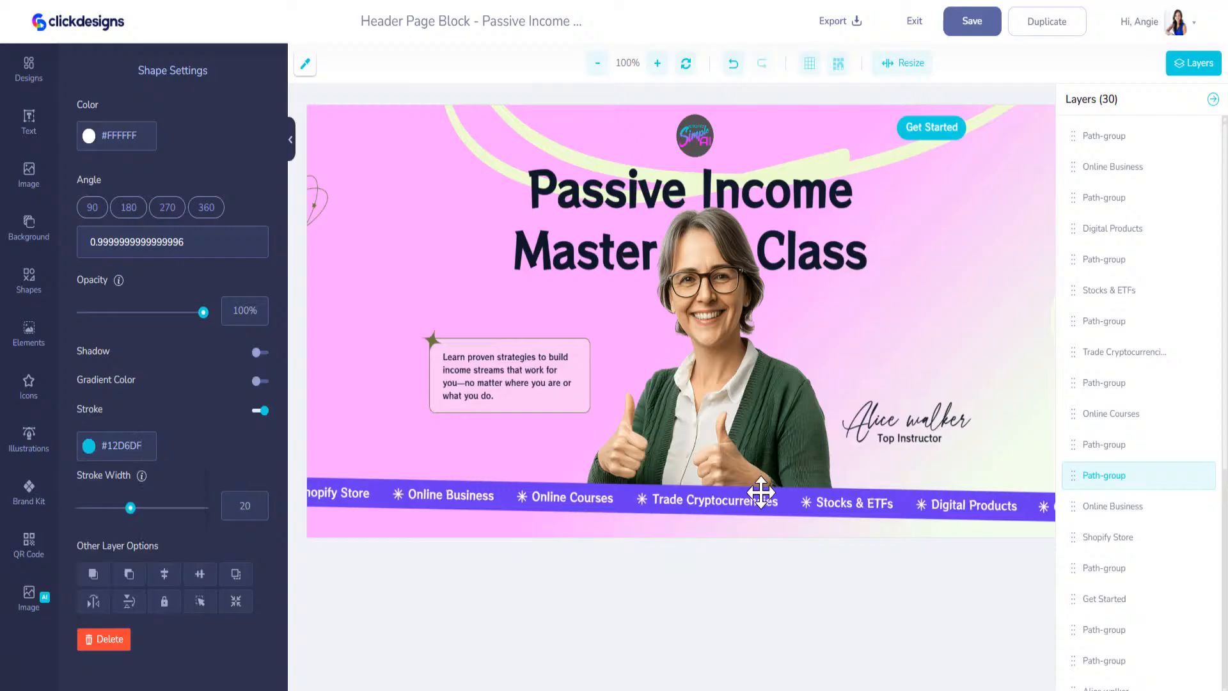
left_click(985, 518)
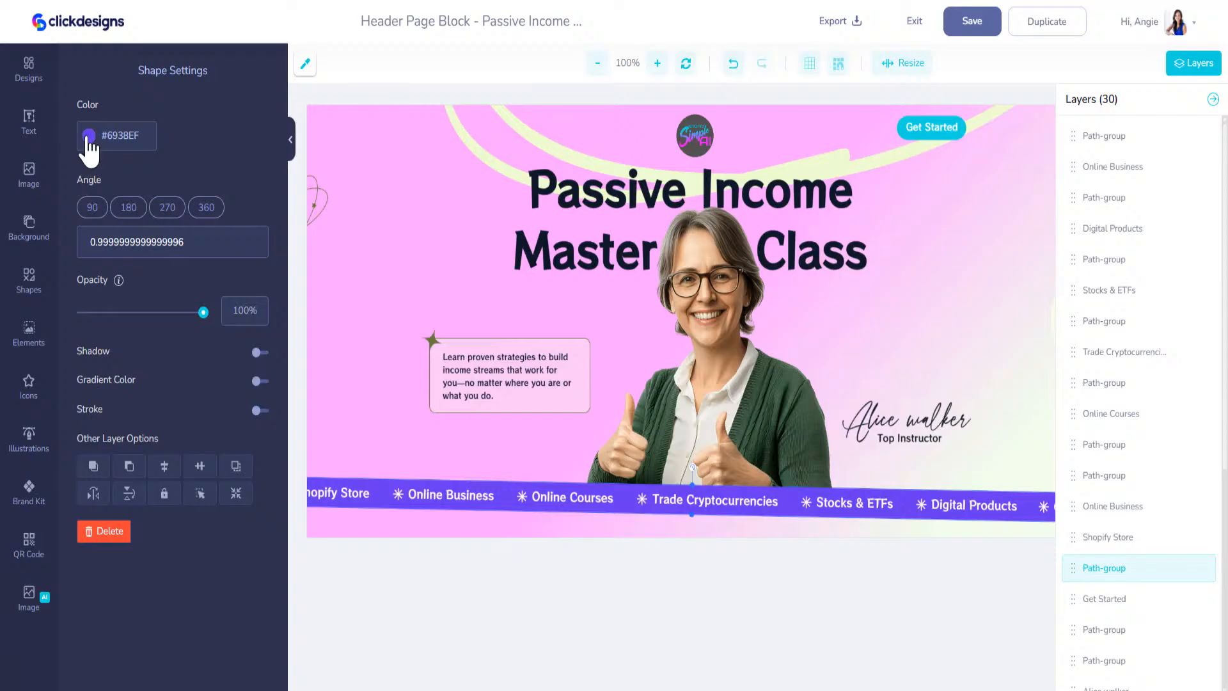
left_click(29, 490)
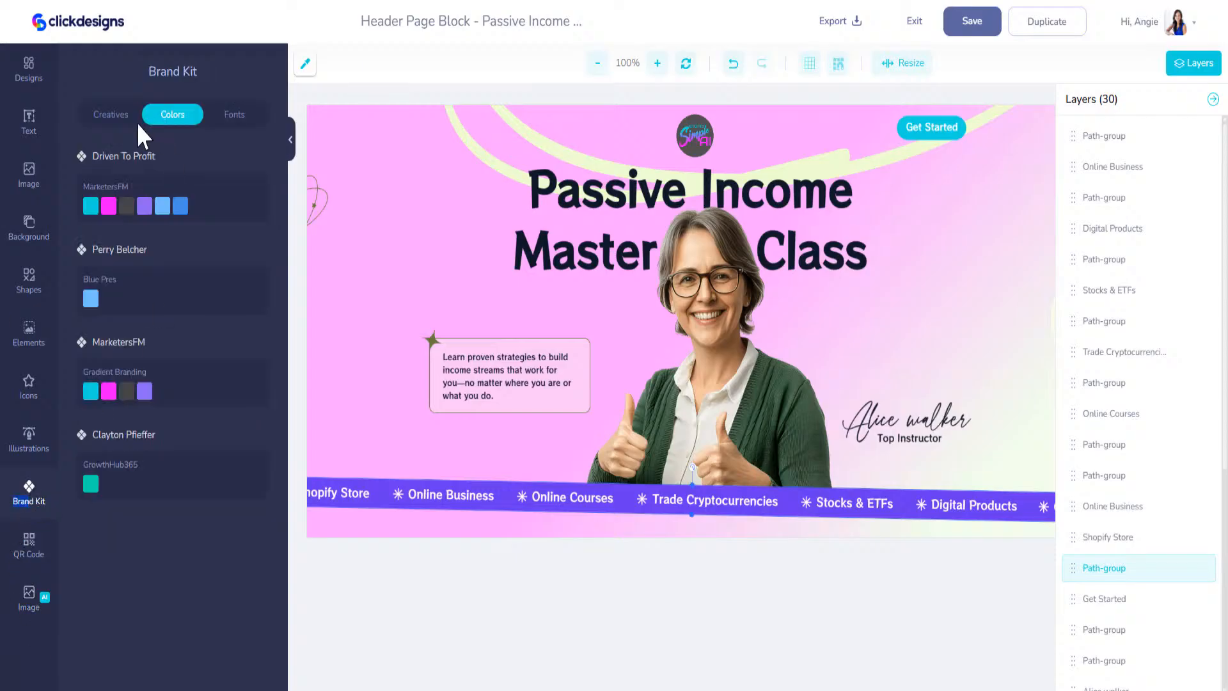
left_click(90, 206)
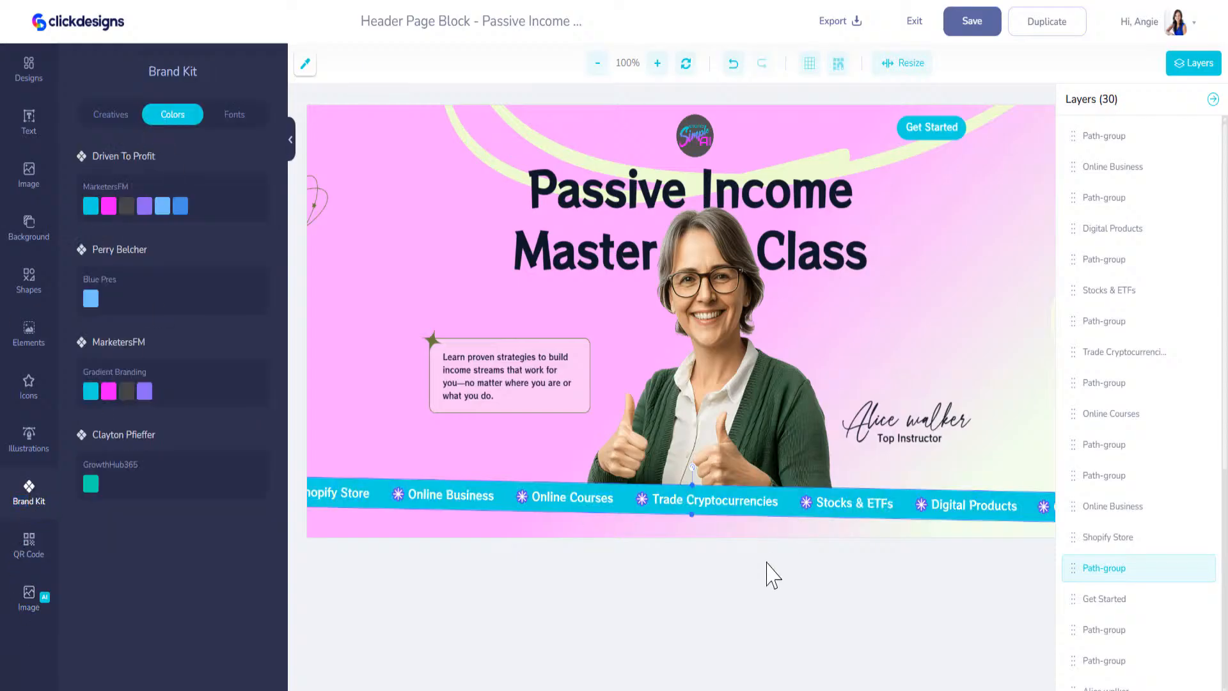
Switch off the stroke on the ribbon's asterisk separators, leaving plain white stars.
left_click(805, 505)
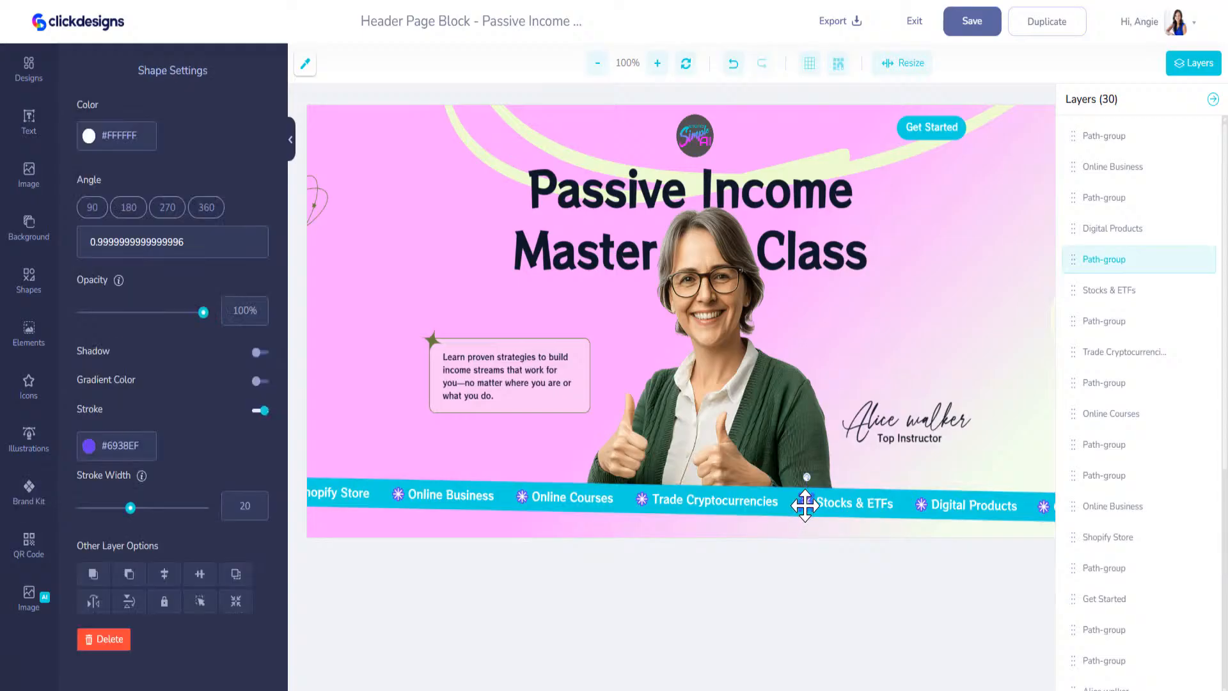
left_click(261, 410)
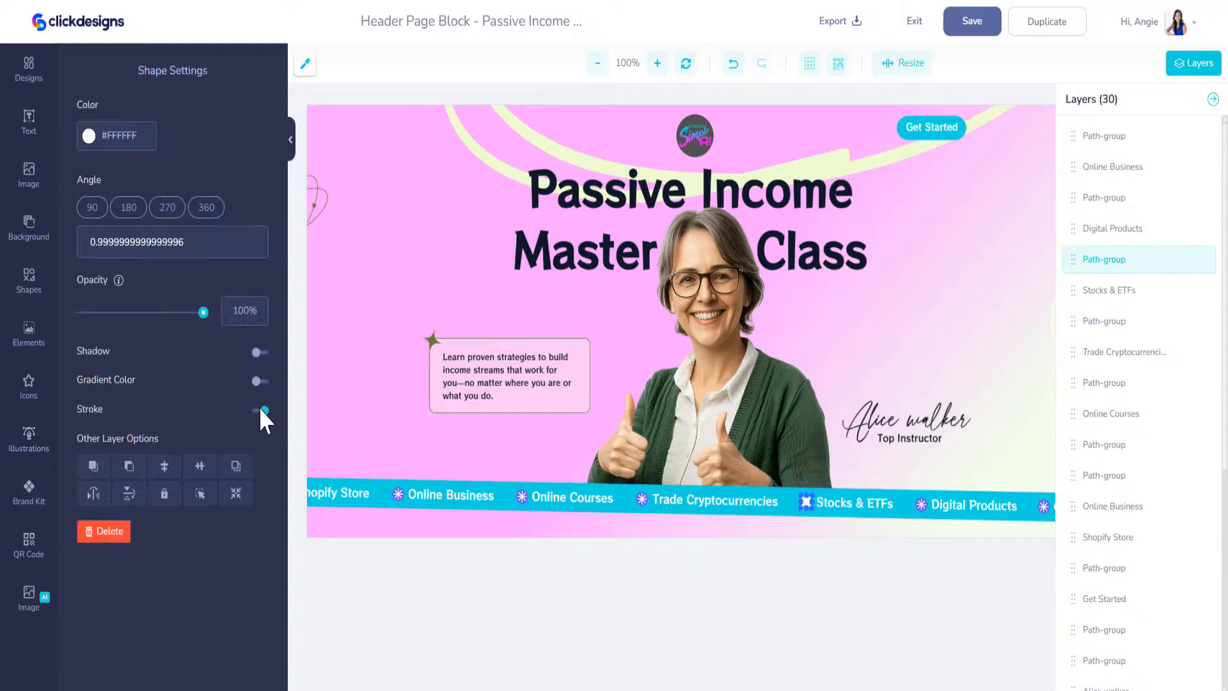
left_click(921, 505)
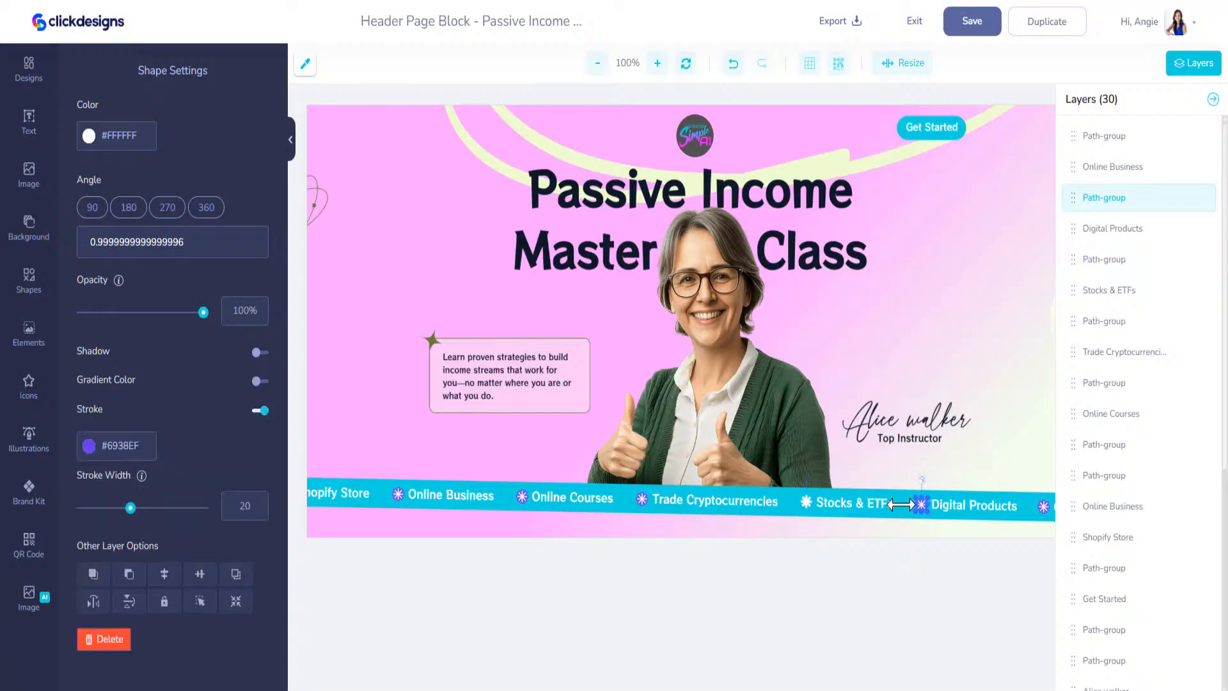
left_click(261, 410)
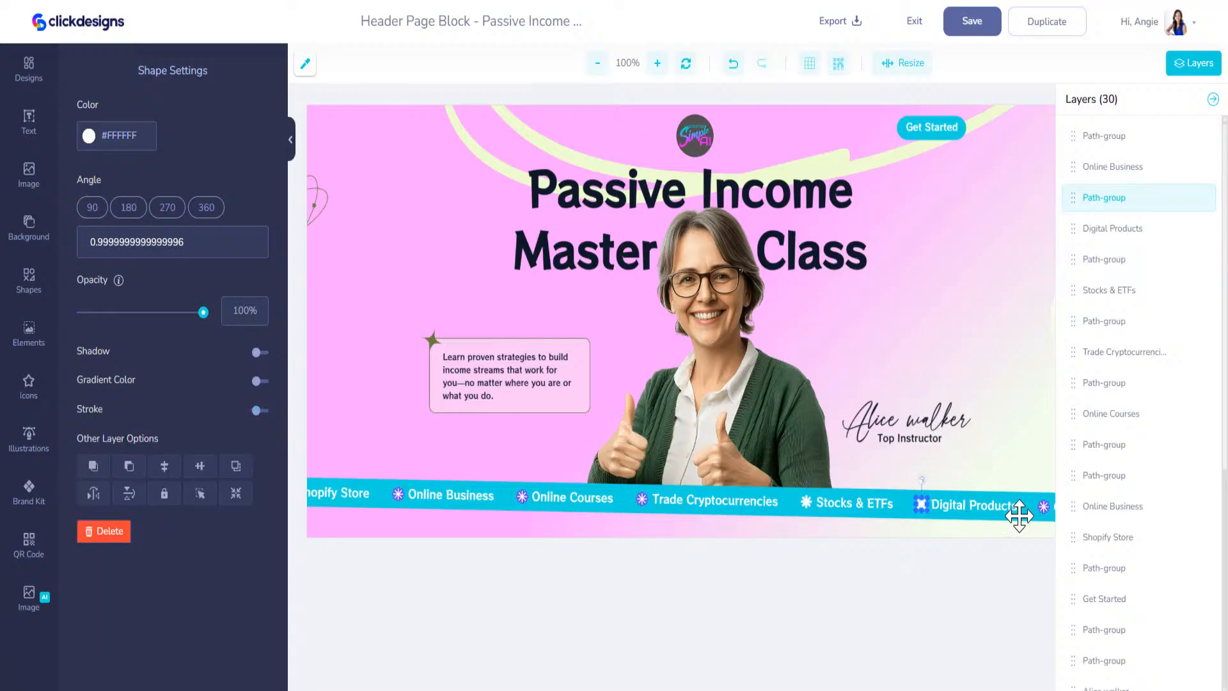
left_click(1040, 509)
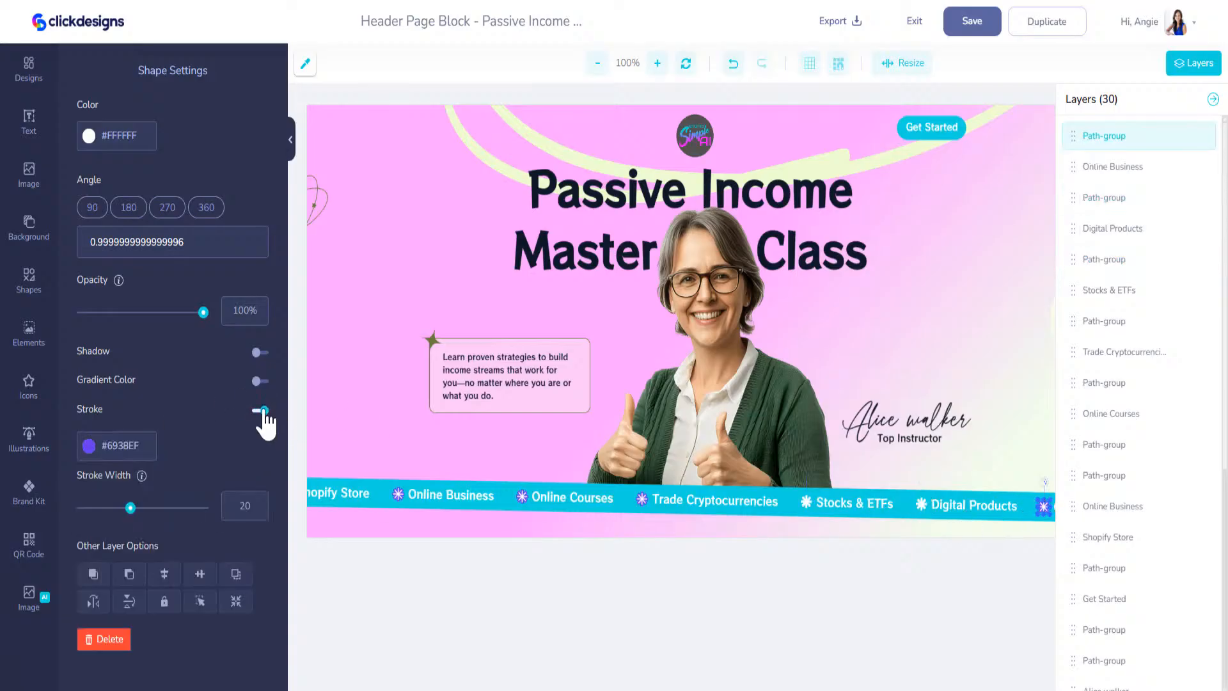
left_click(262, 411)
left_click(641, 499)
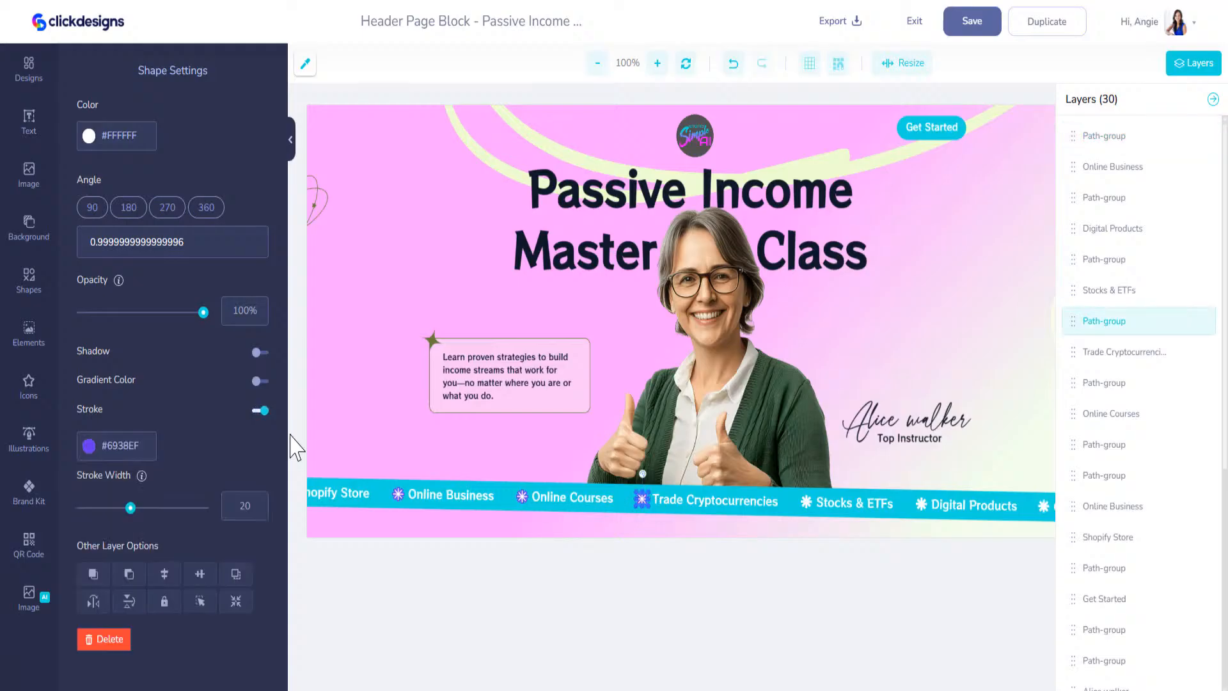
left_click(522, 498)
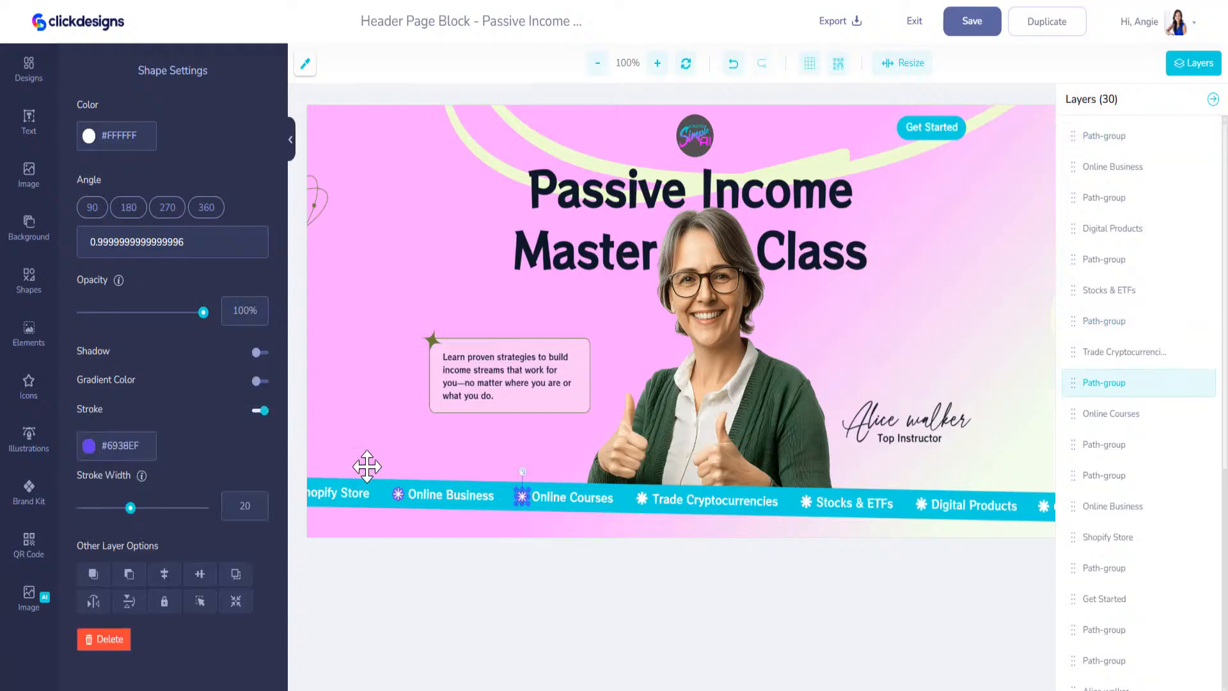
left_click(260, 409)
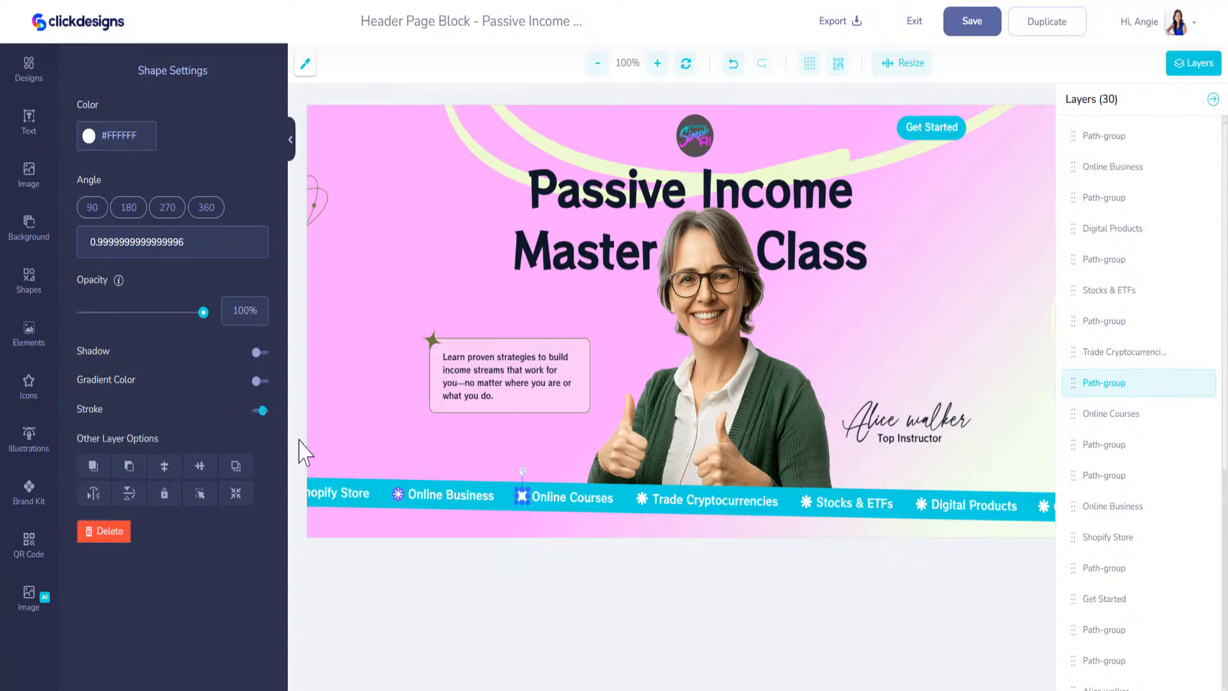
left_click(397, 495)
left_click(262, 411)
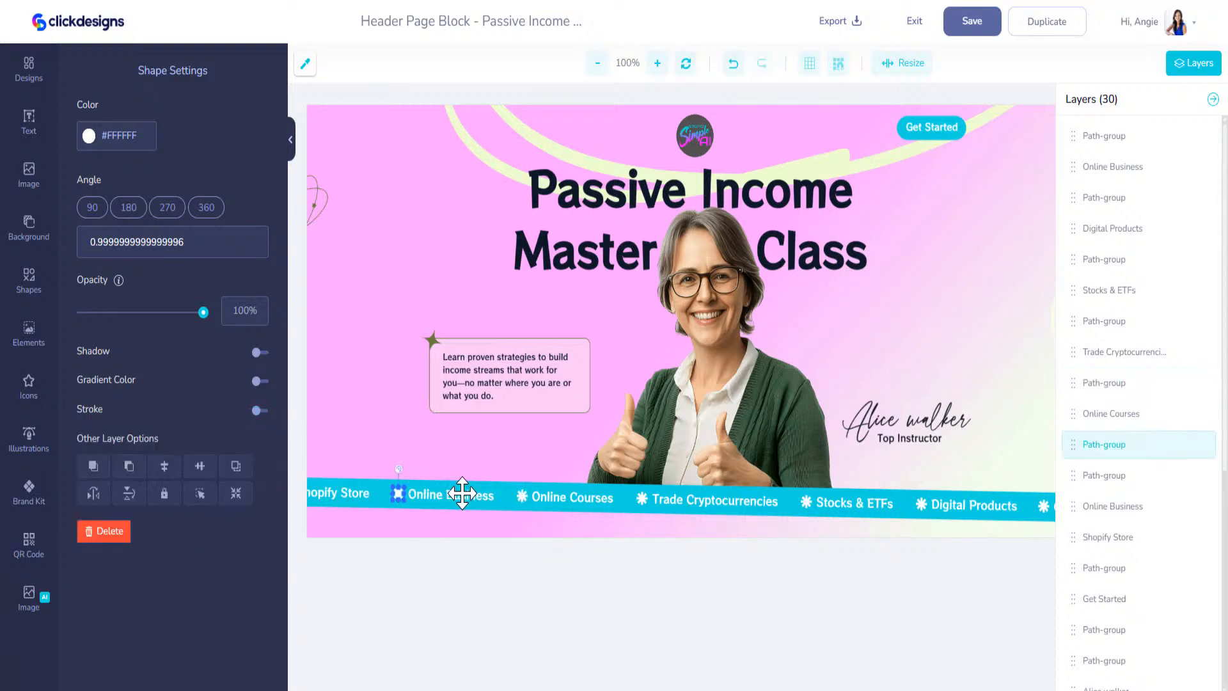
Retype the banner labels: Trade Cryptocurrencies as 'Affiliate Marketing', Stocks & ETFs as 'AI for Entrepreneurs'.
left_click(701, 506)
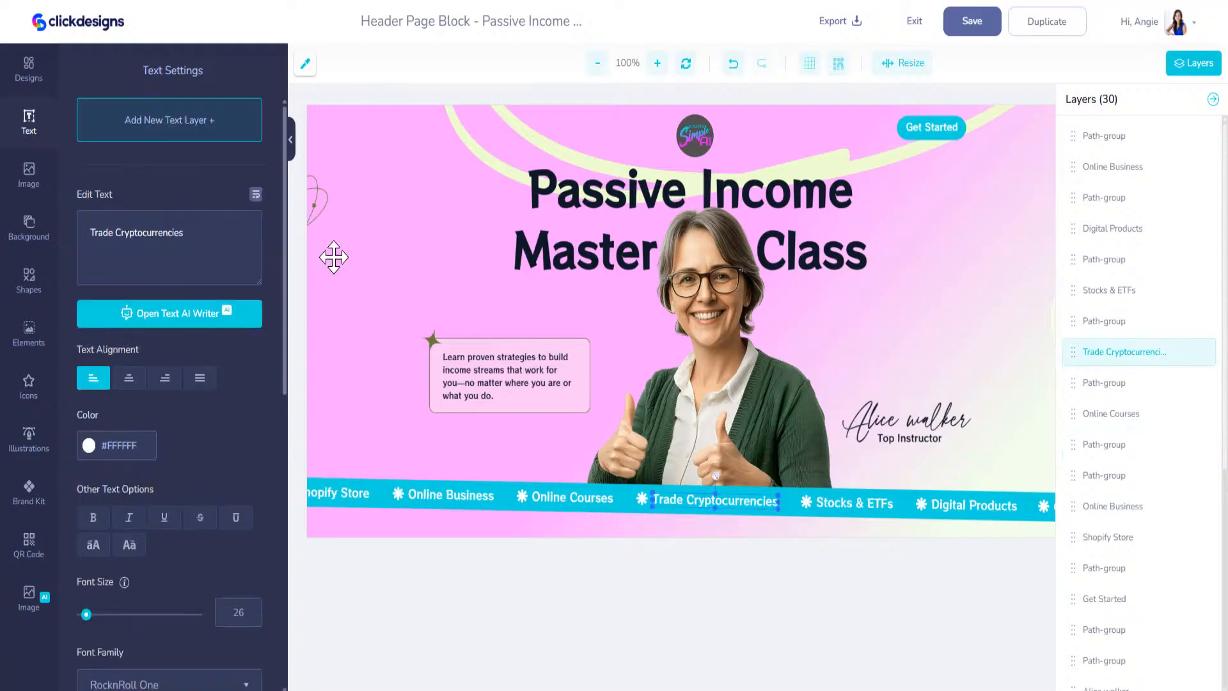
left_click_drag(220, 232, 50, 246)
type("A")
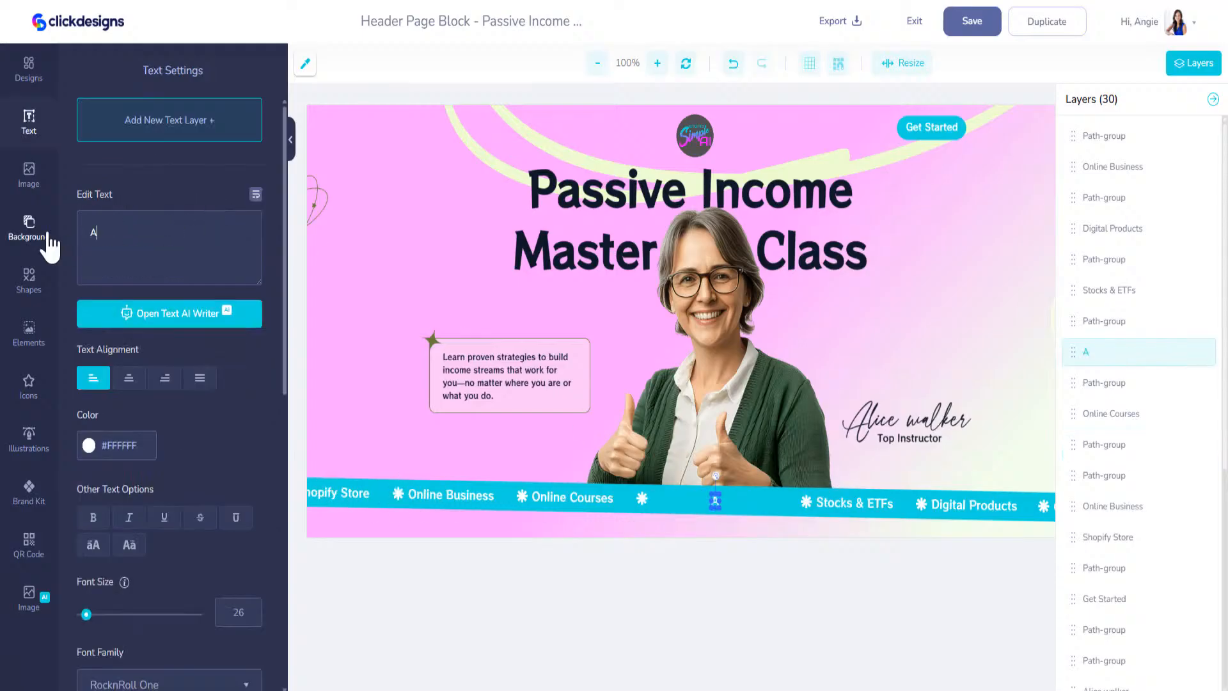
type("ffiliate Marketing")
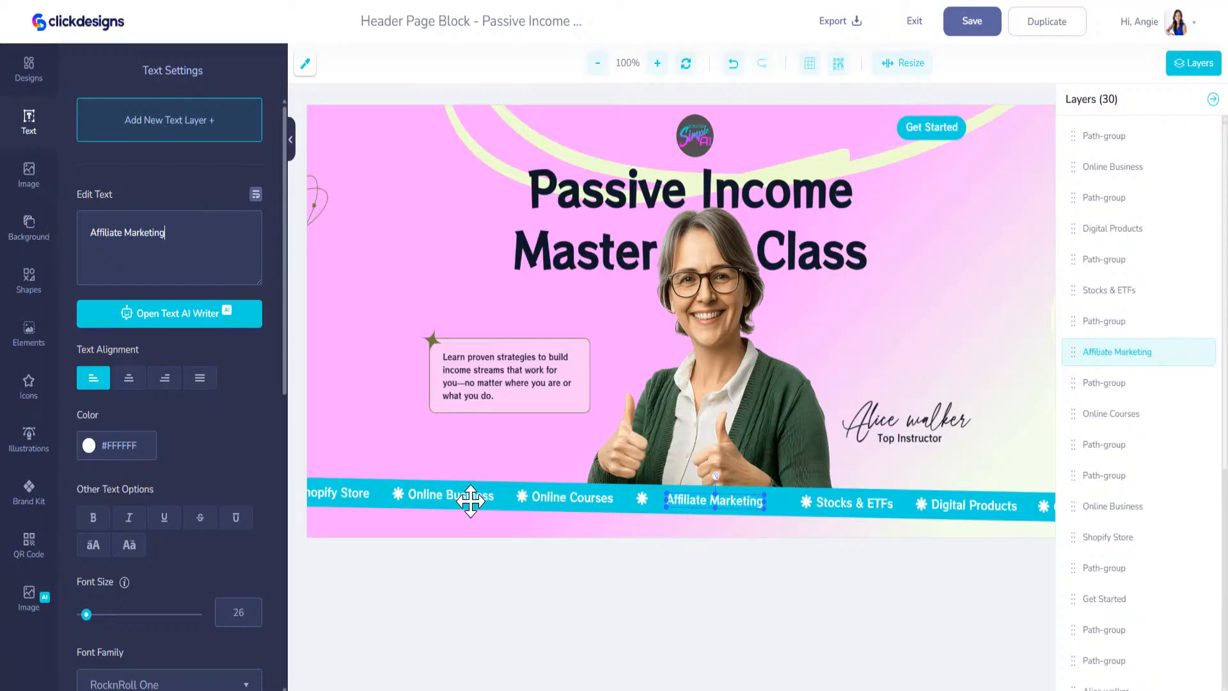
left_click(857, 502)
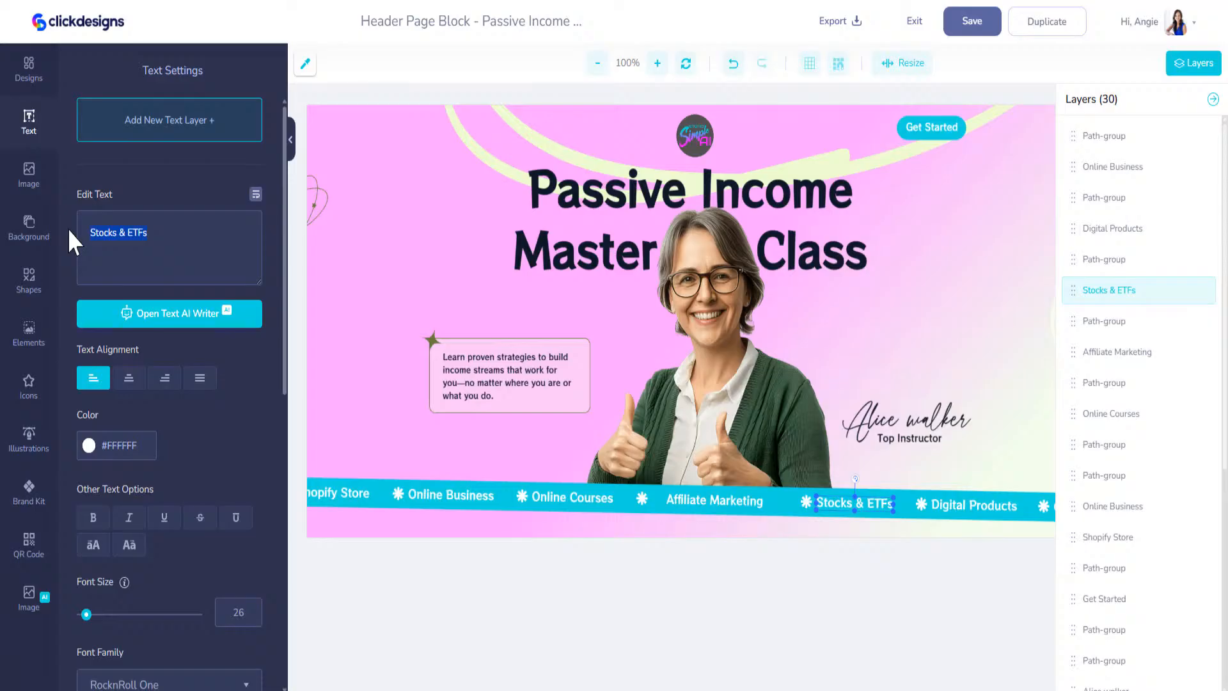
type("A")
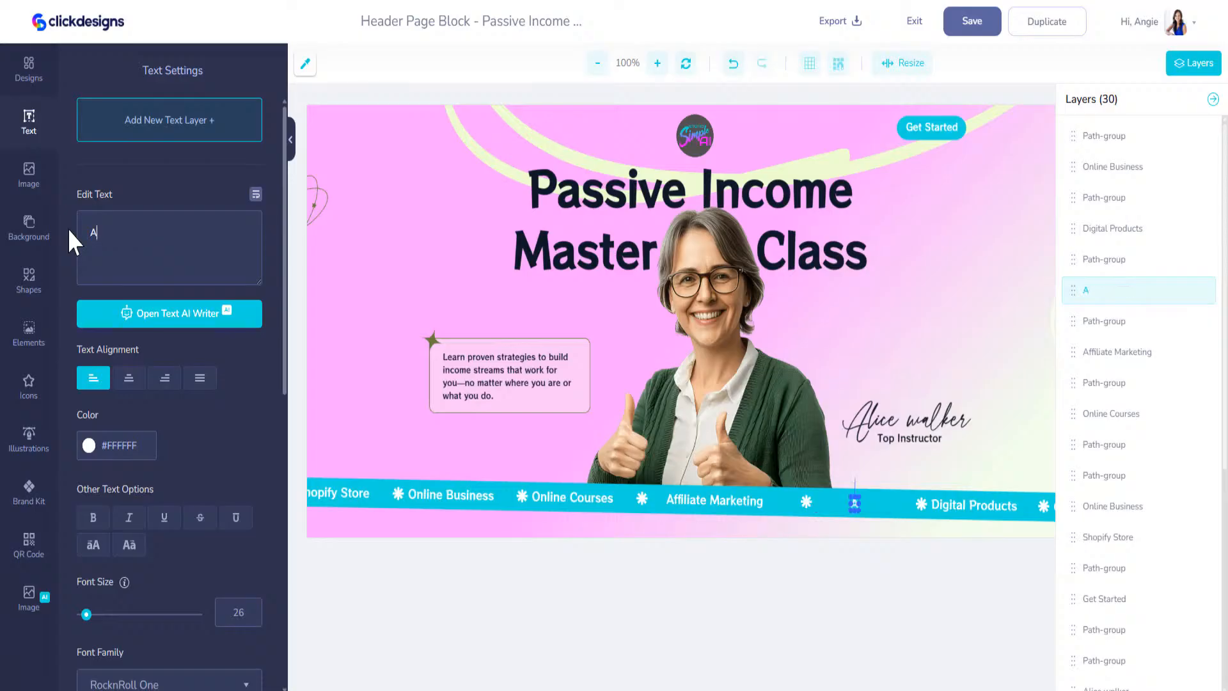
type("I for Entrepreneurs")
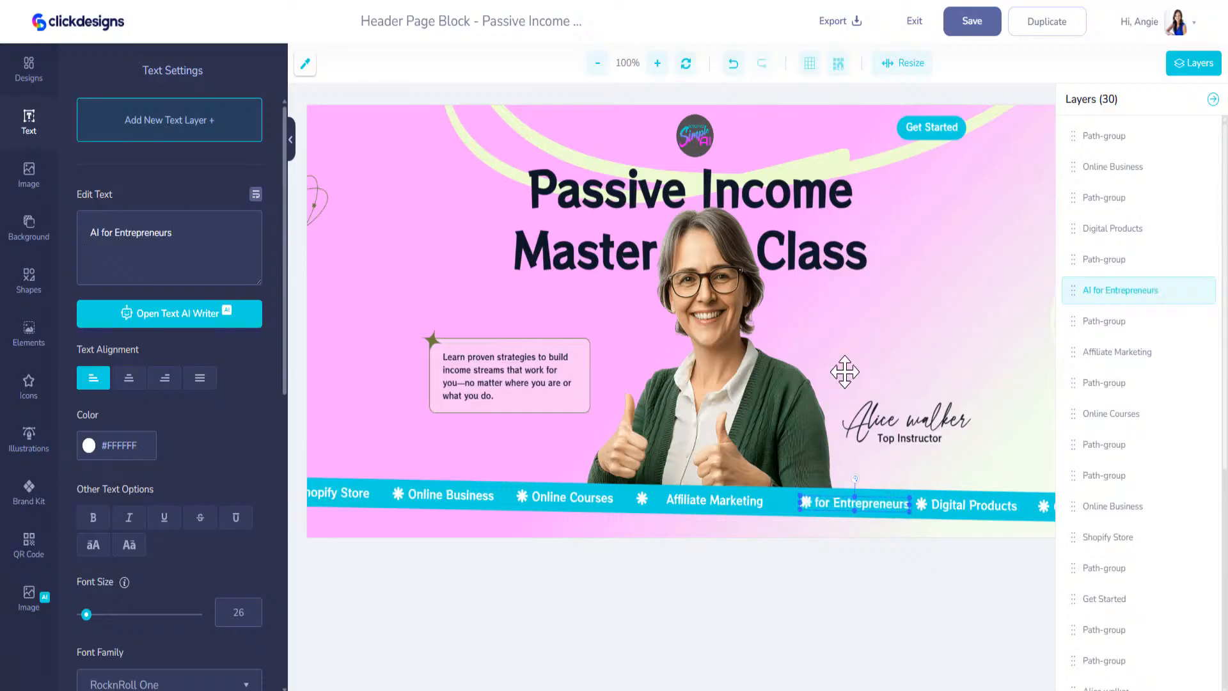
Move AI for Entrepreneurs so it sits right after Online Courses in the banner.
mouse_move(888, 503)
left_mouse_down()
mouse_move(718, 459)
mouse_move(789, 499)
mouse_move(869, 499)
left_mouse_up()
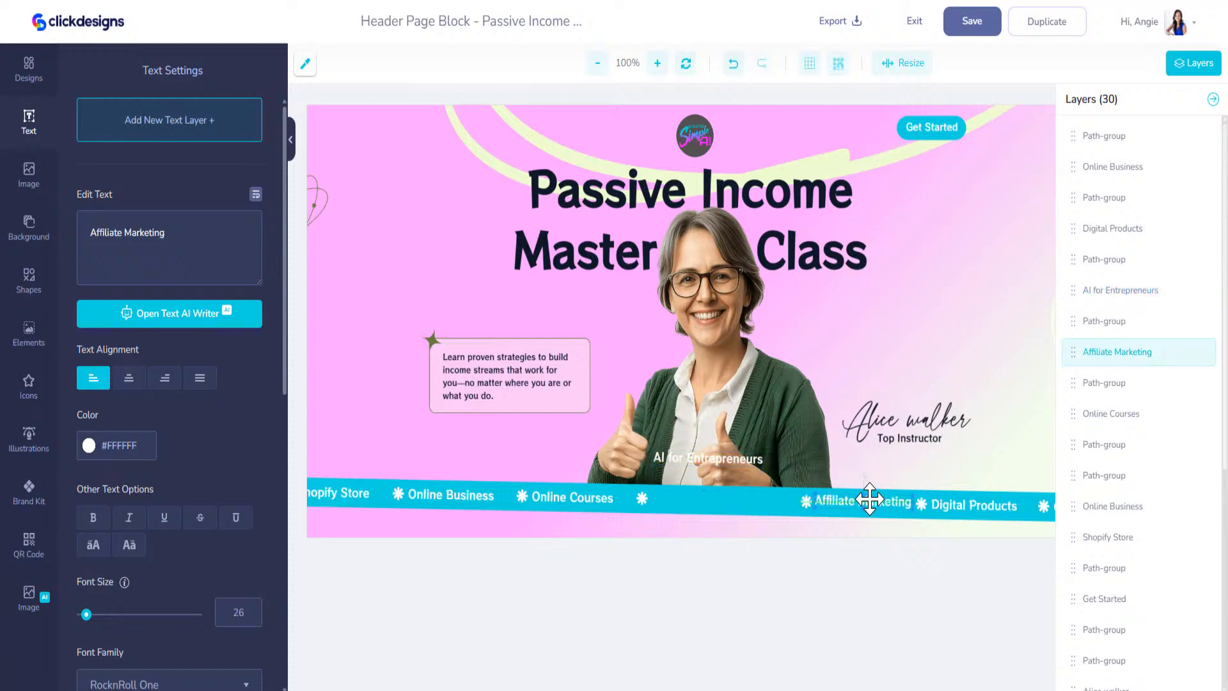
left_click(737, 475)
left_click_drag(737, 475, 733, 500)
Nudge Digital Products, the asterisks, Online Courses, Online Business and Shopify Store for even spacing.
left_click_drag(959, 509, 976, 505)
left_click(923, 505)
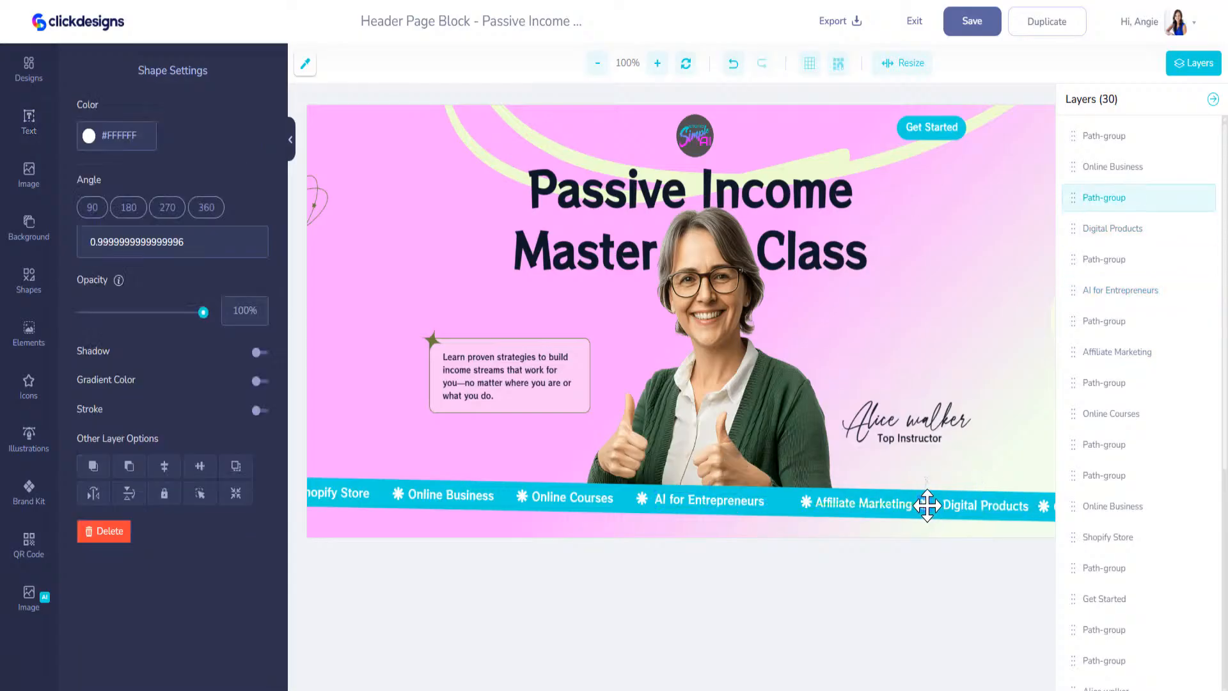
left_click_drag(808, 502, 791, 502)
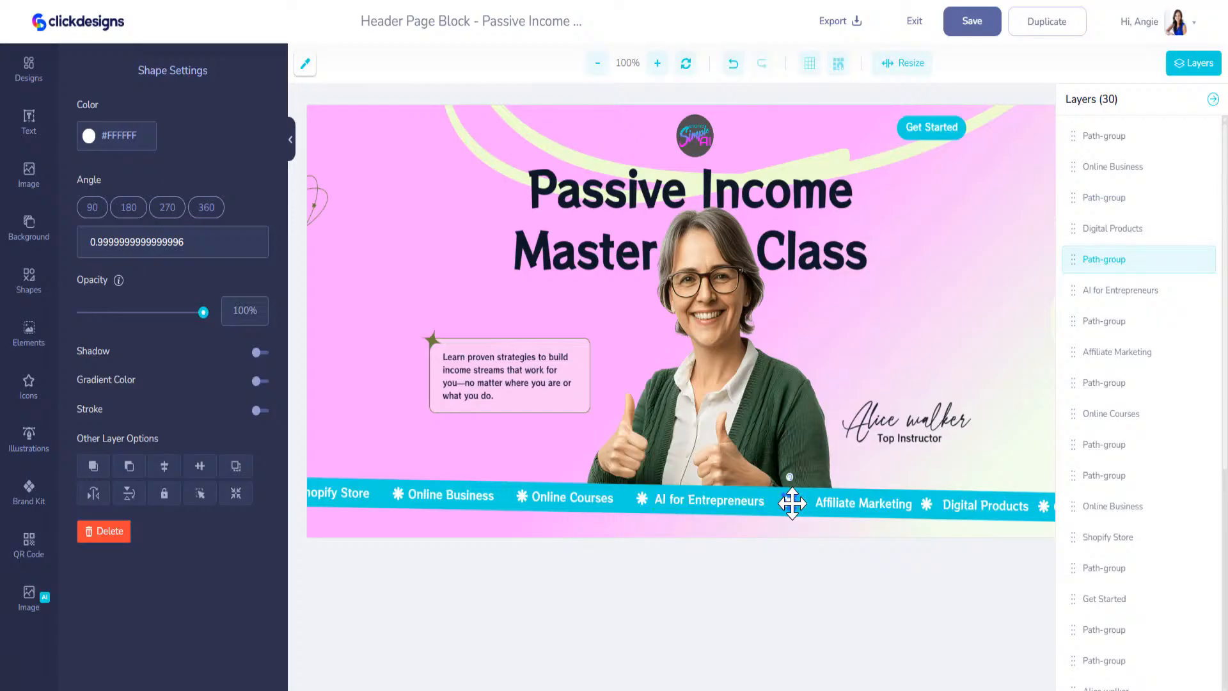
left_click_drag(557, 501, 572, 502)
left_click_drag(471, 496, 481, 496)
left_click_drag(363, 493, 371, 492)
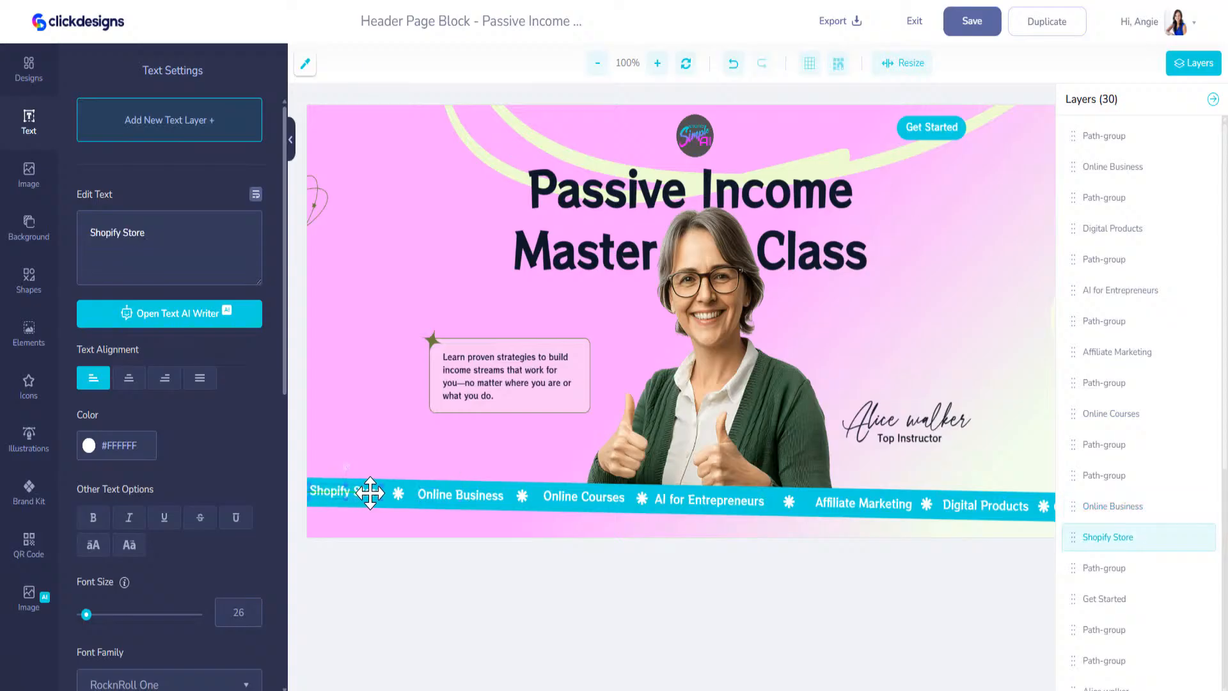
Delete the existing woman's photo from the header design.
left_click(924, 424)
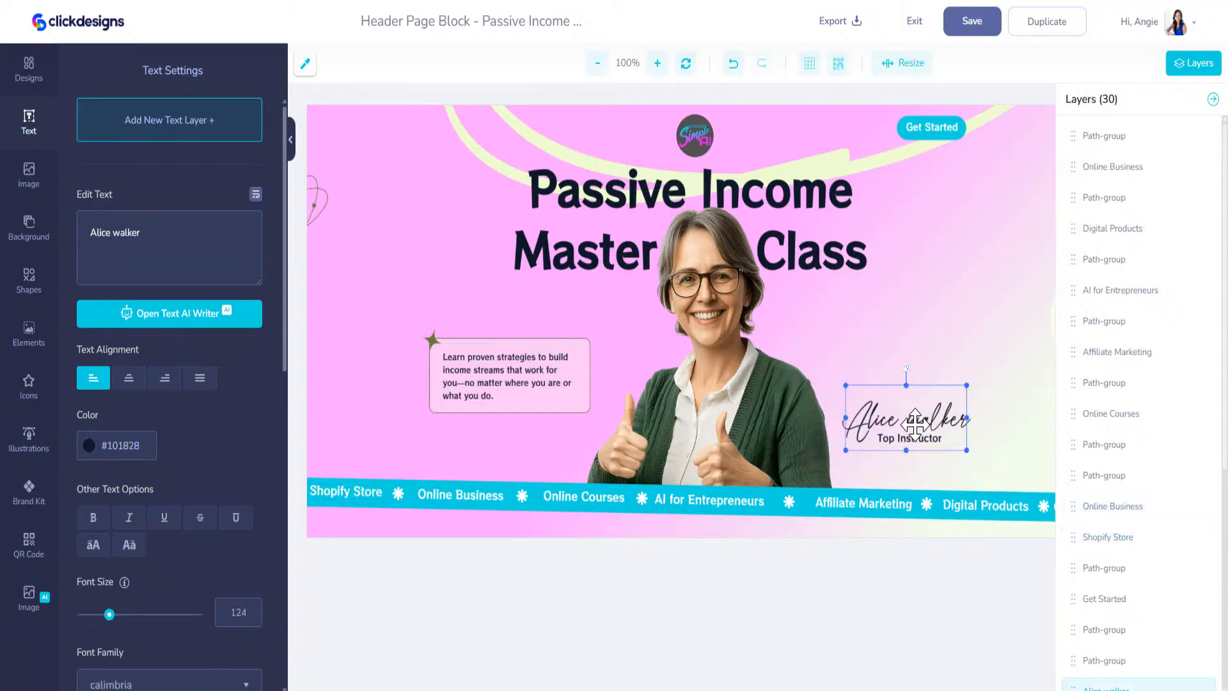
left_click(752, 388)
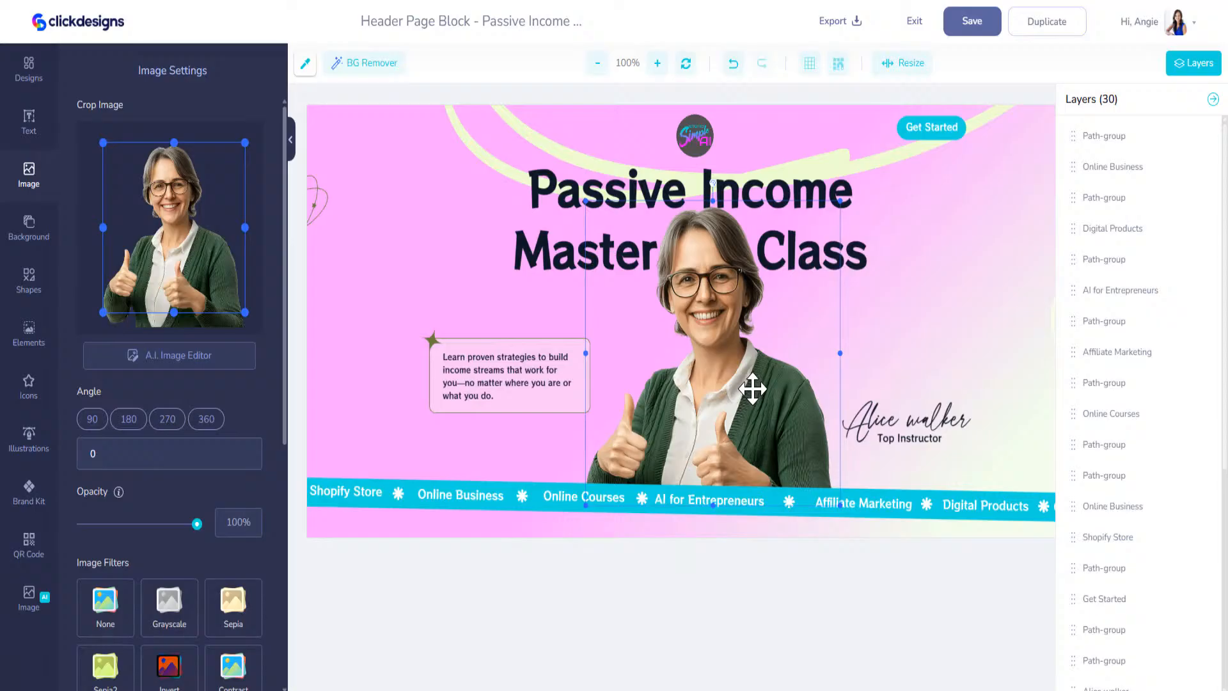
key("Delete")
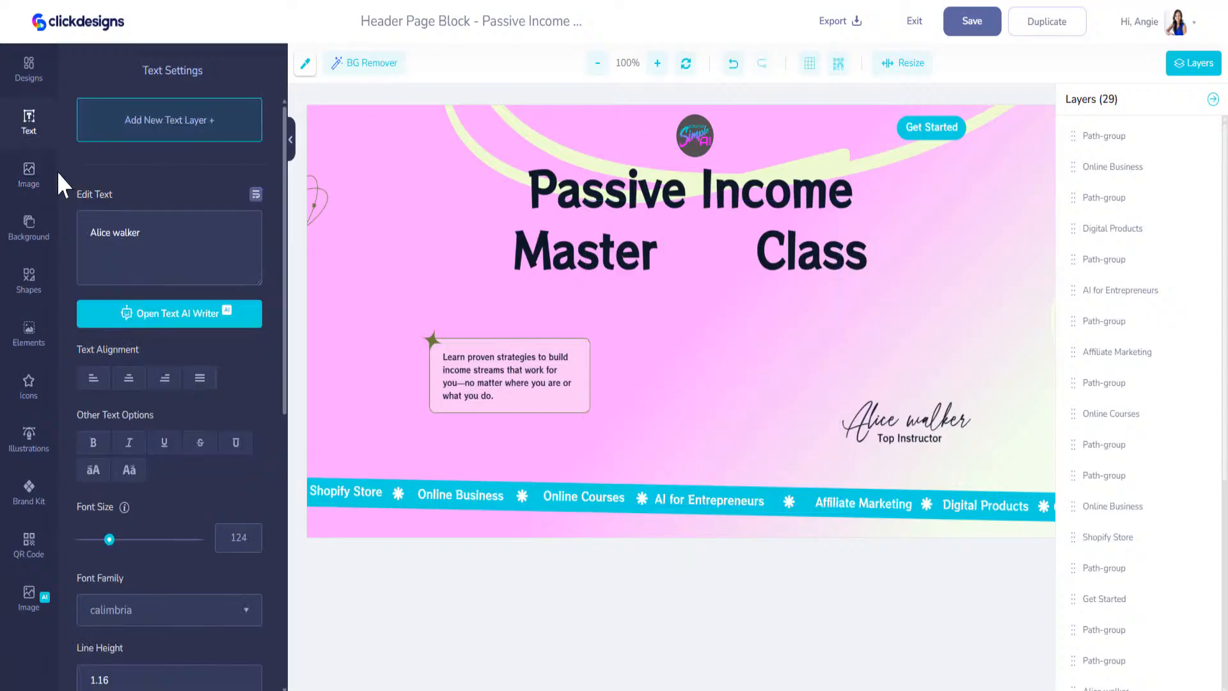
Load more uploaded images until the instructor's portrait appears, and add it to the design.
left_click(30, 174)
scroll(184, 556, "down", 3)
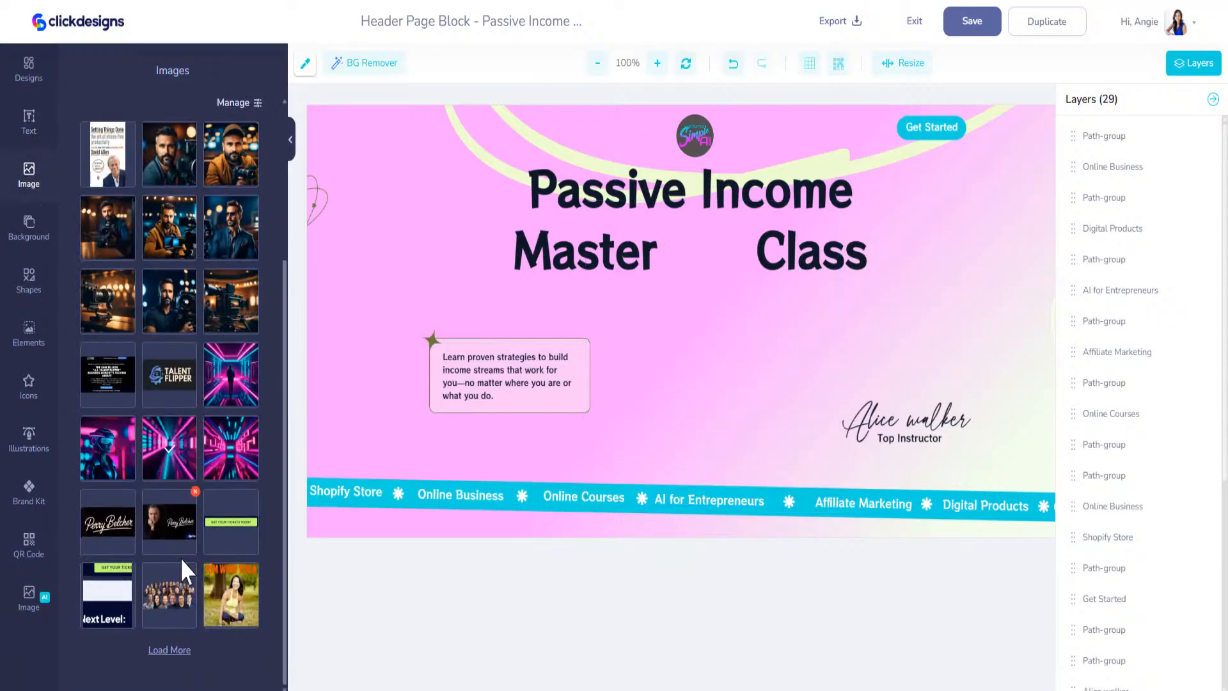
left_click(169, 650)
scroll(197, 567, "down", 7)
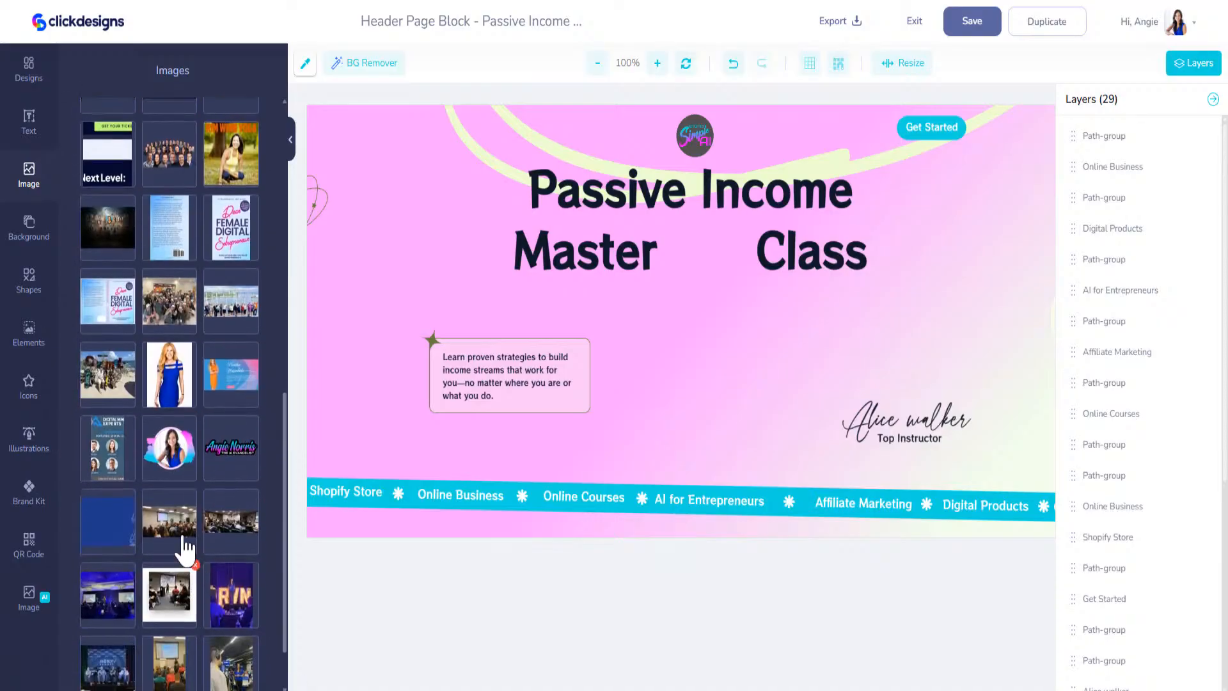
scroll(182, 608, "down", 2)
left_click(187, 652)
scroll(182, 550, "down", 10)
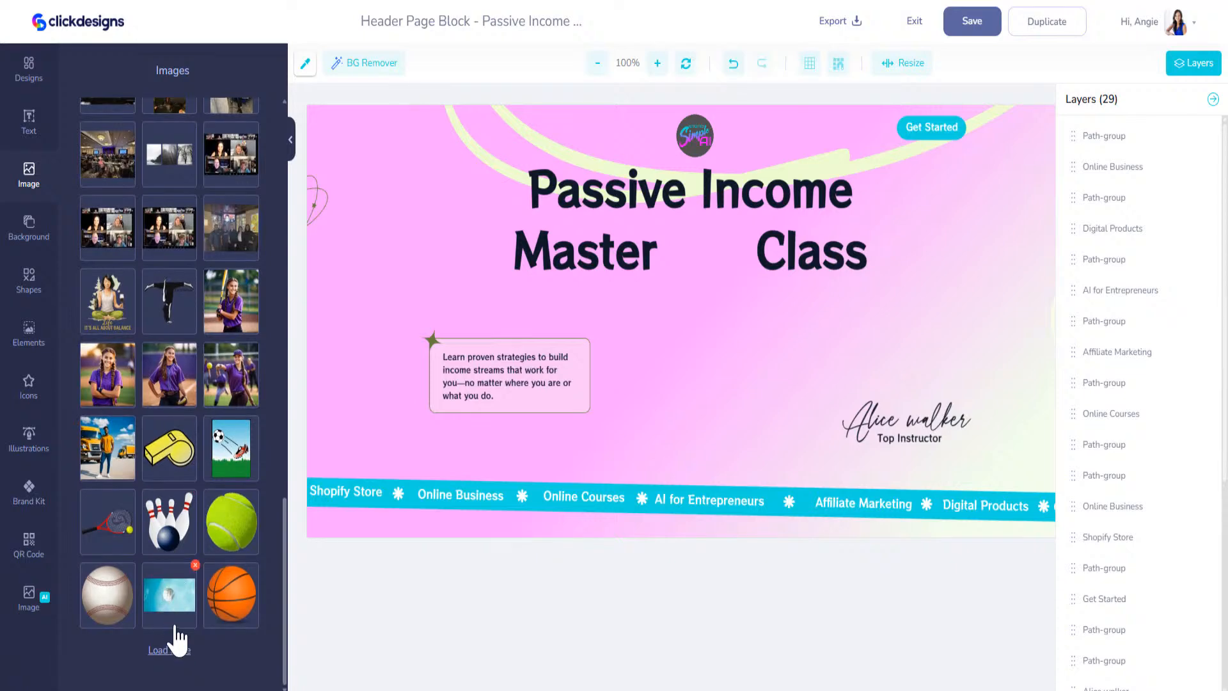
left_click(170, 650)
scroll(191, 543, "down", 10)
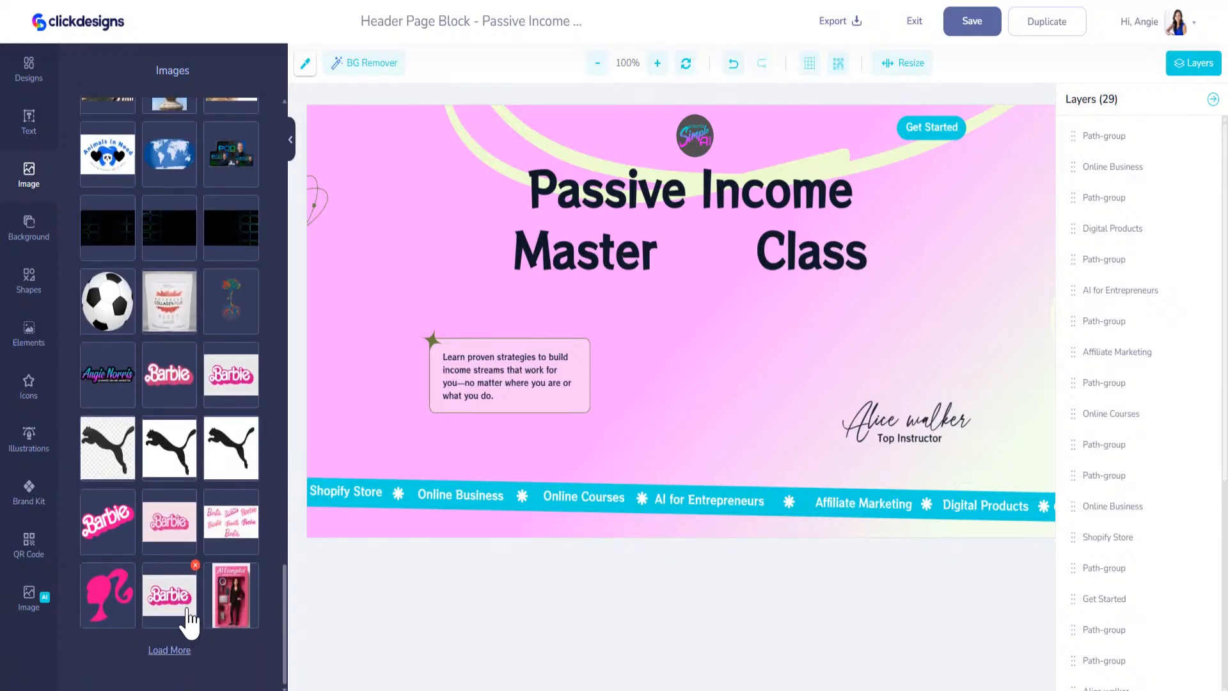
left_click(179, 649)
scroll(171, 512, "down", 5)
left_click(170, 650)
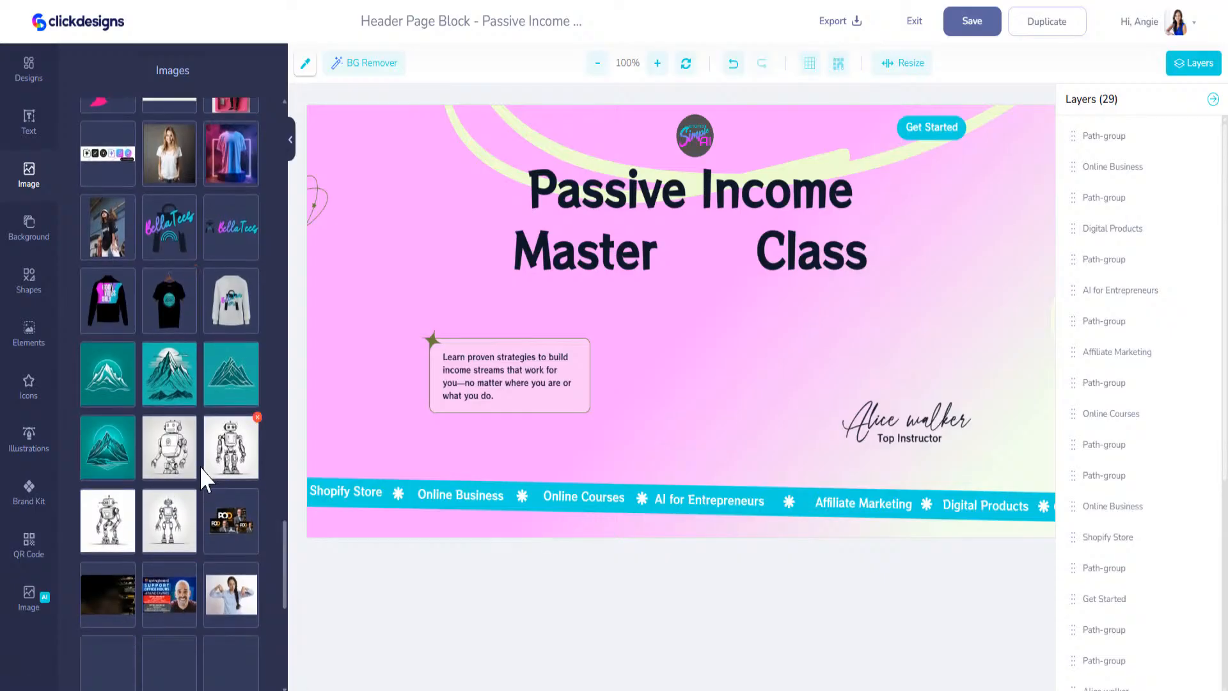
scroll(195, 473, "down", 10)
left_click(170, 650)
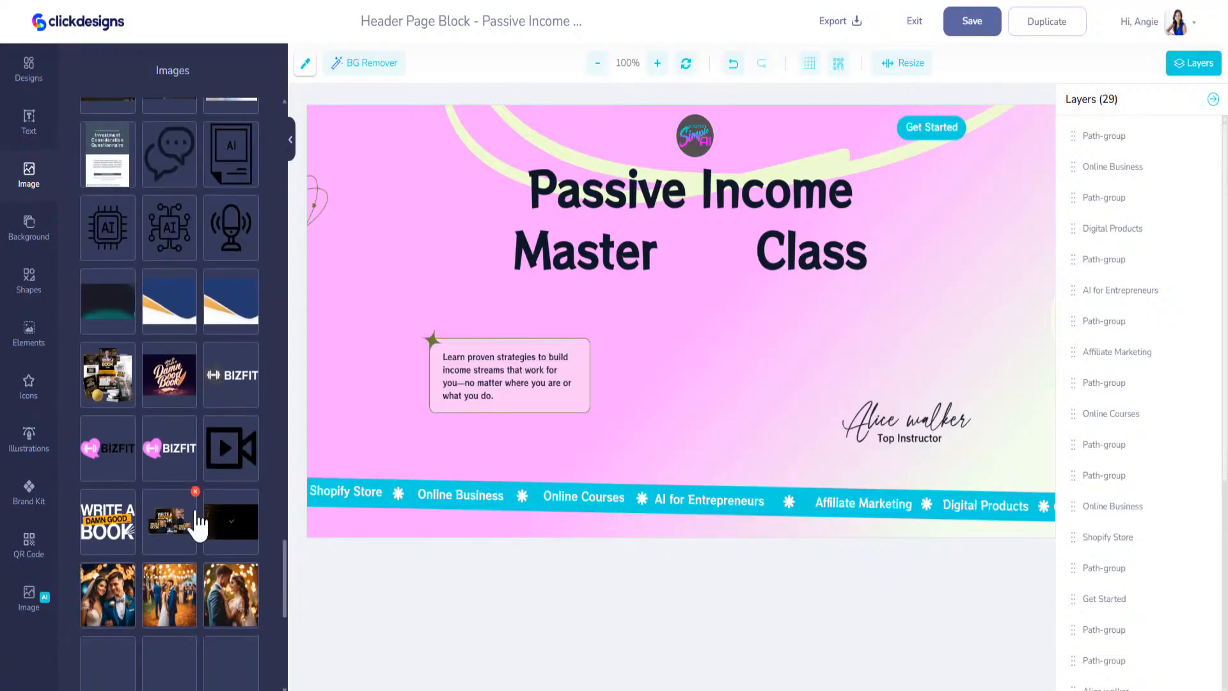
scroll(178, 520, "down", 8)
left_click(104, 237)
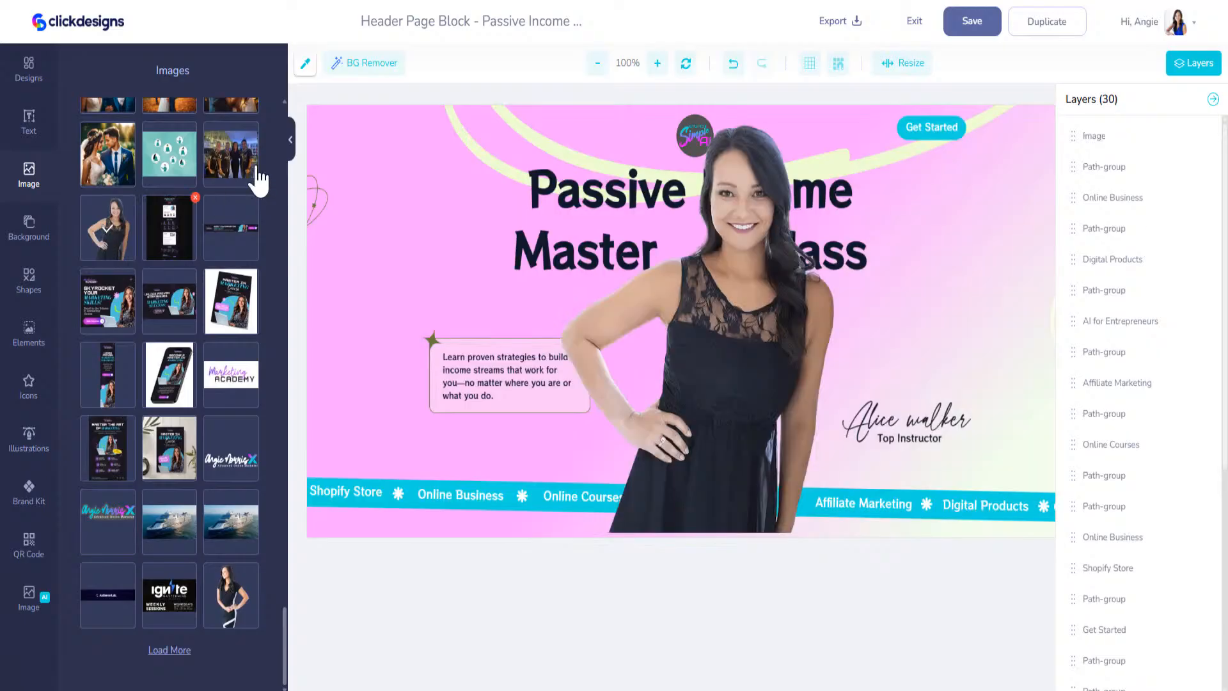
Move the portrait down and send it behind the title and keyword banner layers.
left_click_drag(739, 309, 715, 392)
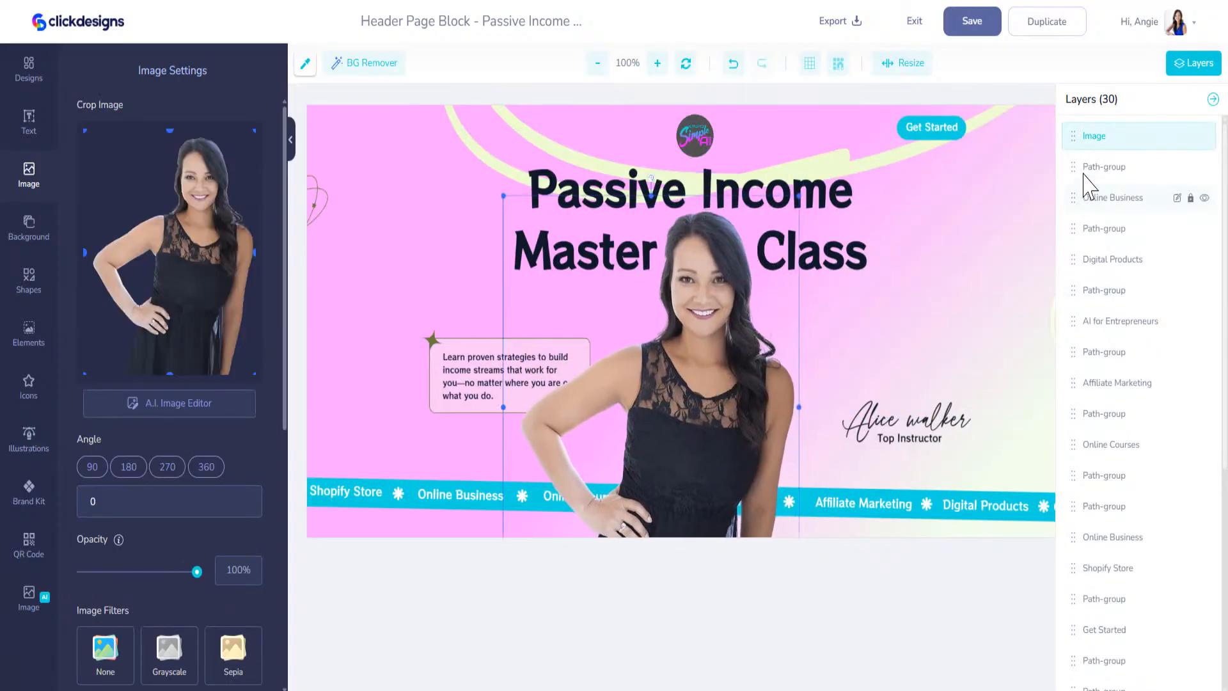
left_click_drag(1070, 137, 1092, 678)
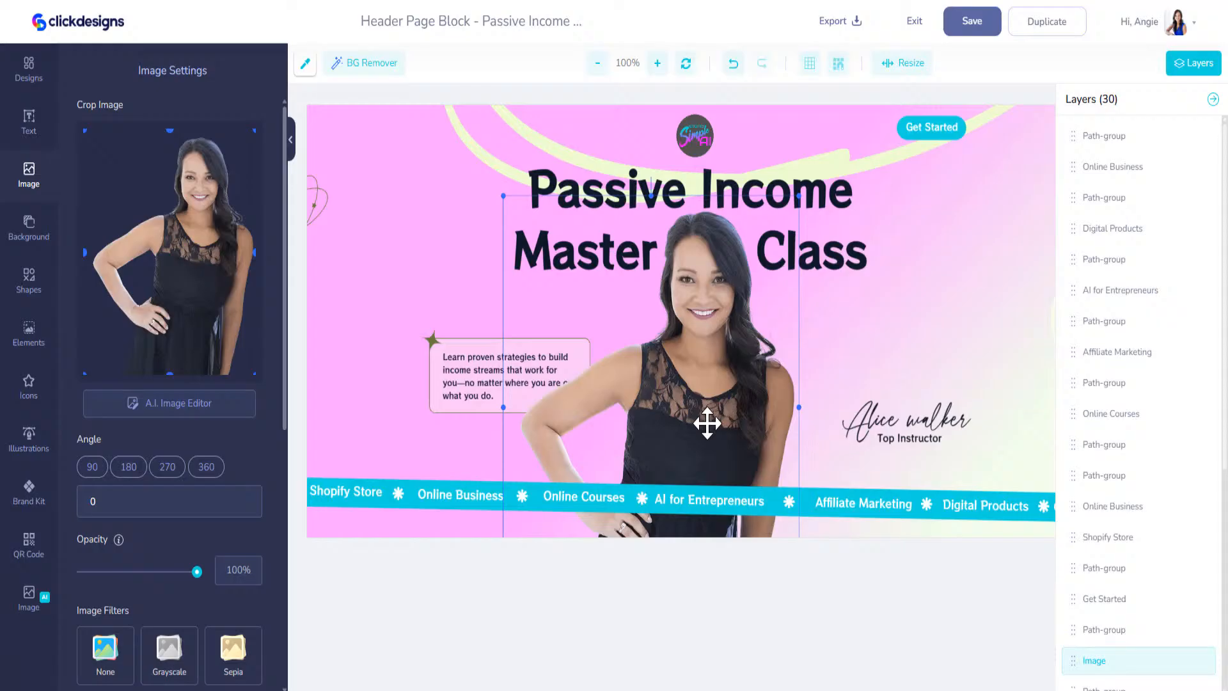
left_click(919, 424)
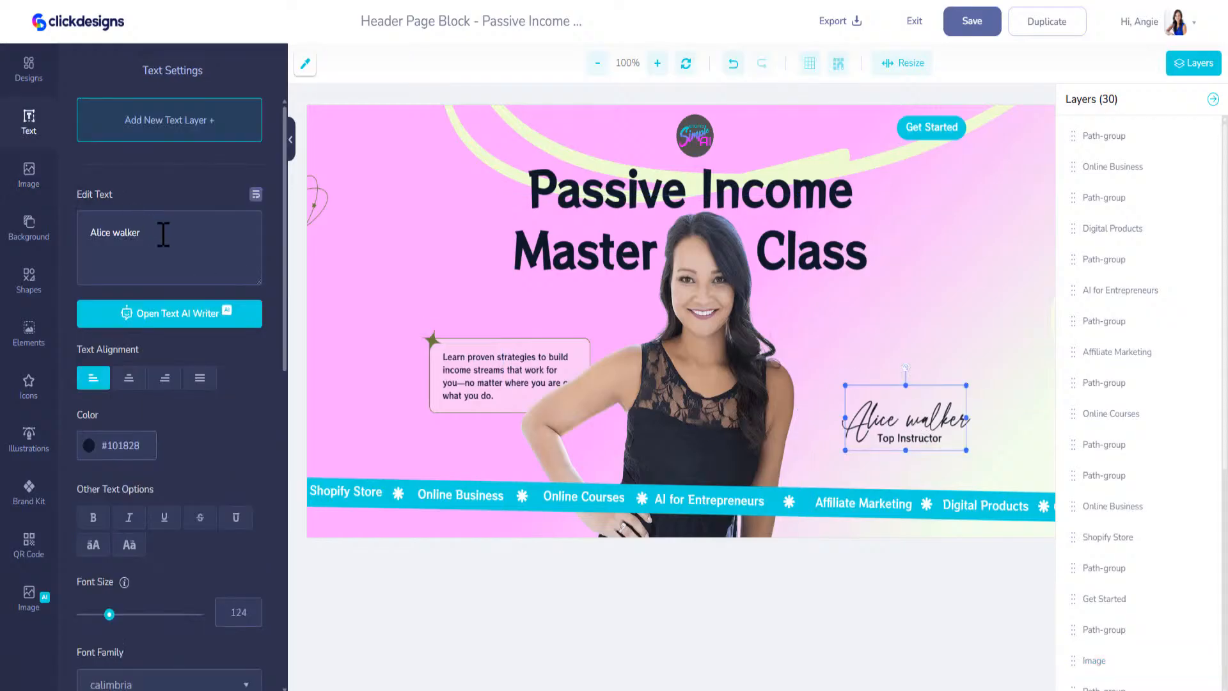
Change the signature to the instructor's name, nudge it up, and retype the caption as 'Your Instructor'.
type("Angie N")
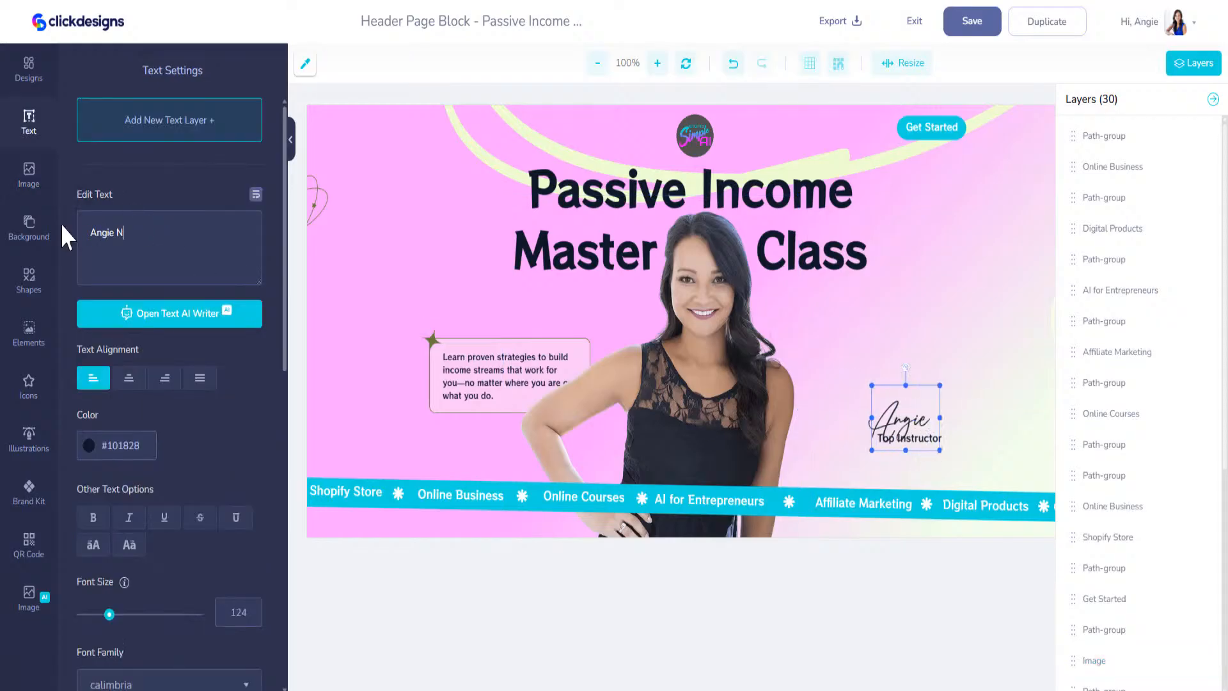
type("orris")
left_click_drag(915, 422, 914, 413)
left_click(897, 439)
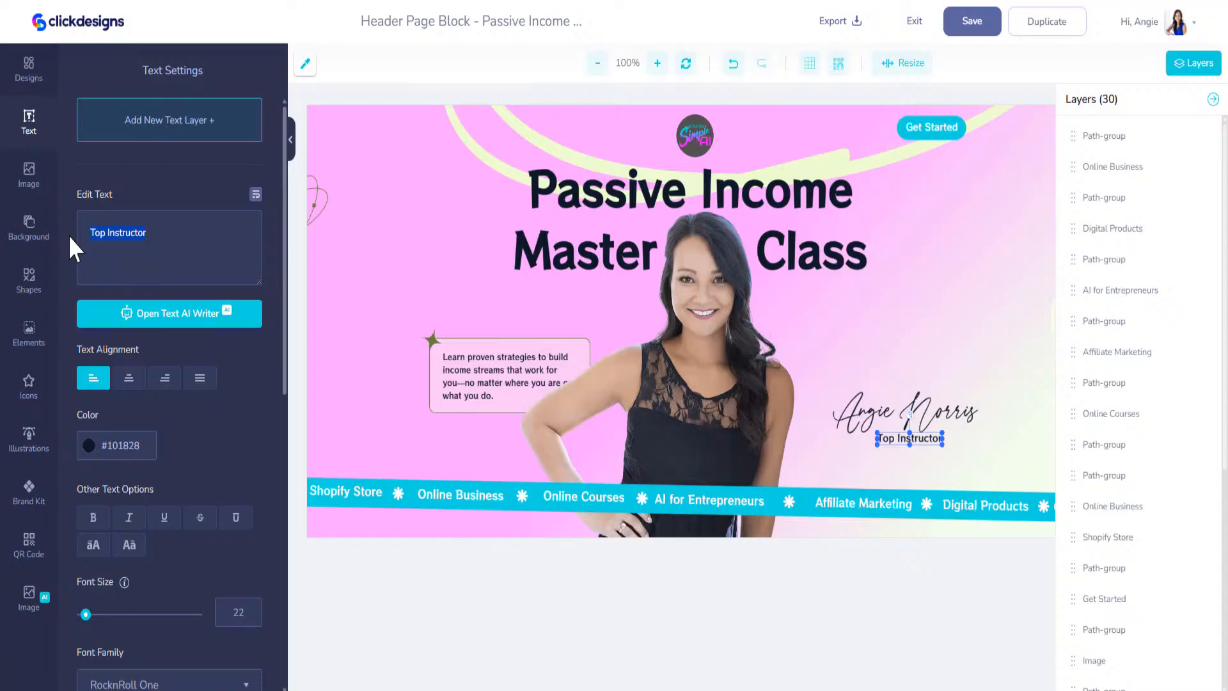
type("Your Instructor")
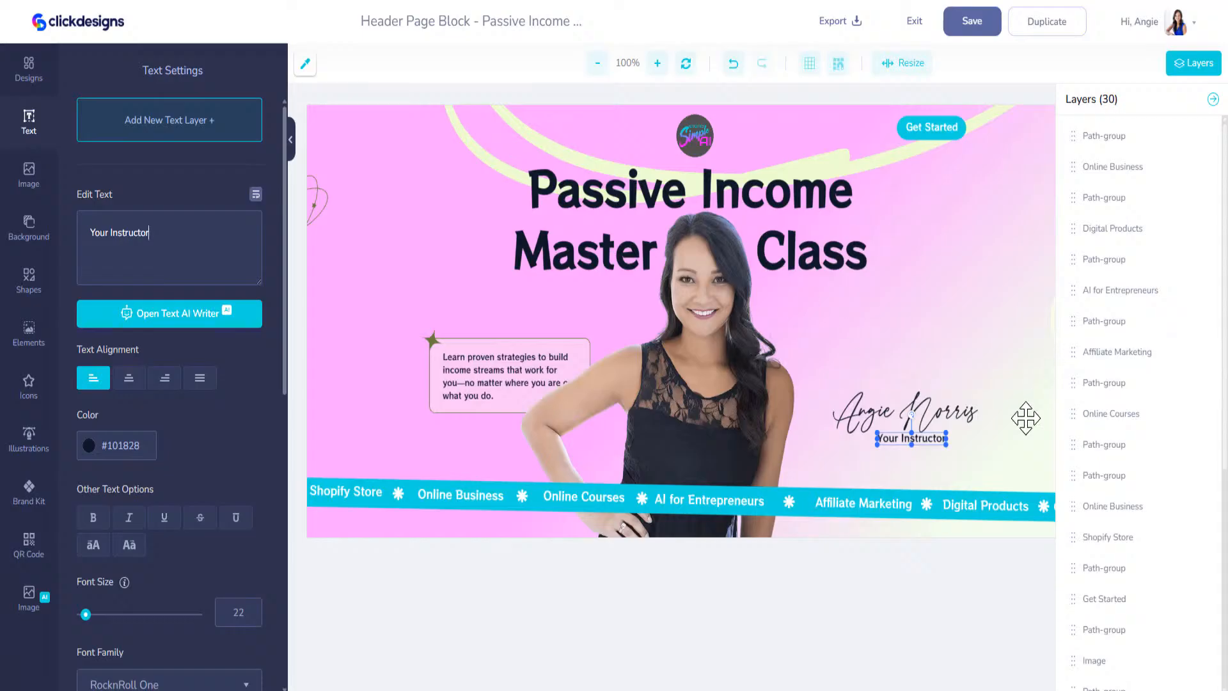
Give the Passive Income Master Class title a dark grey colour.
left_click(640, 206)
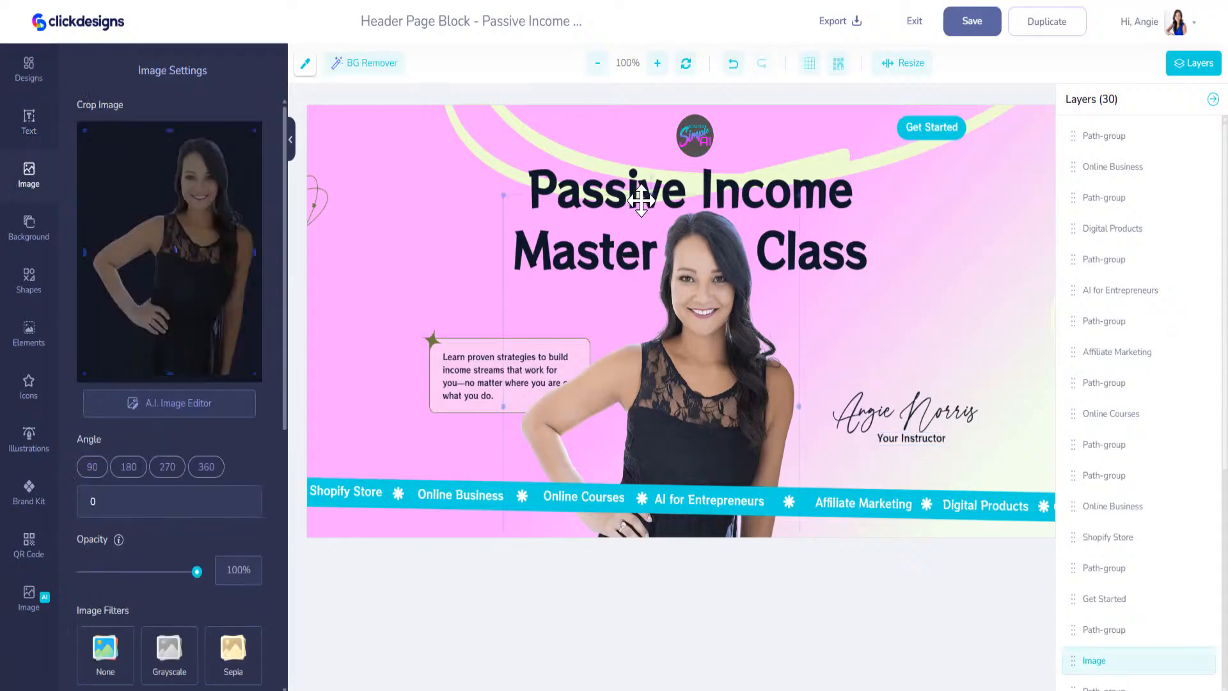
left_click(833, 251)
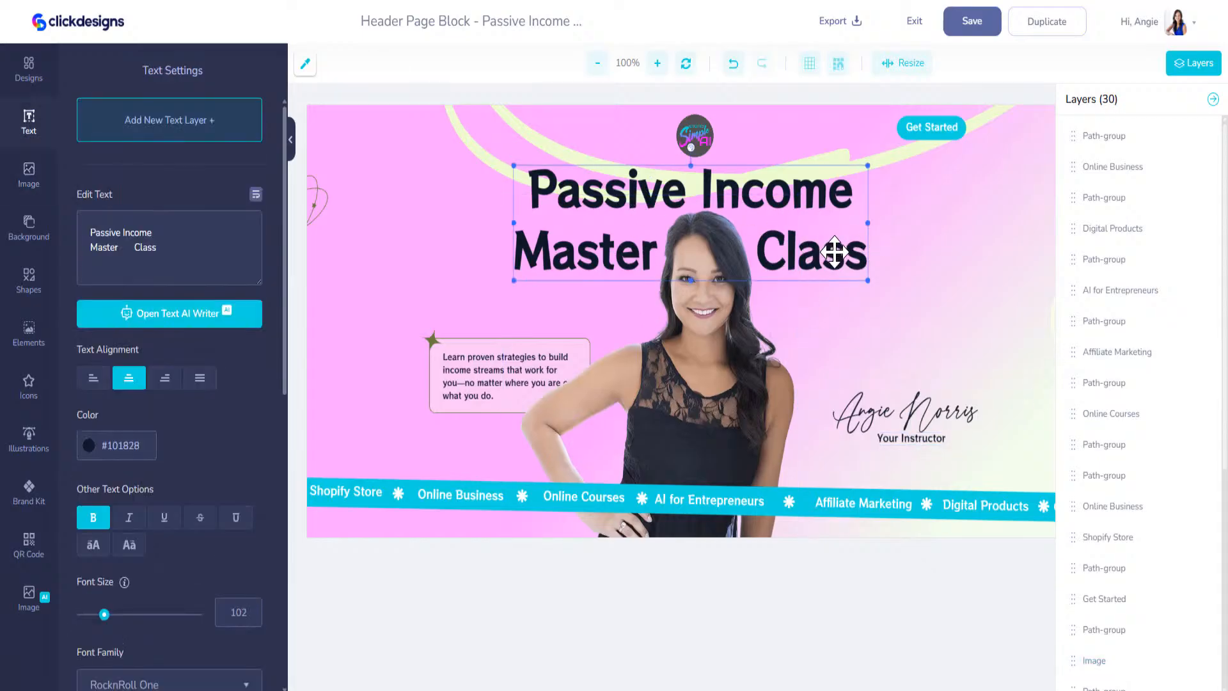
left_click(90, 446)
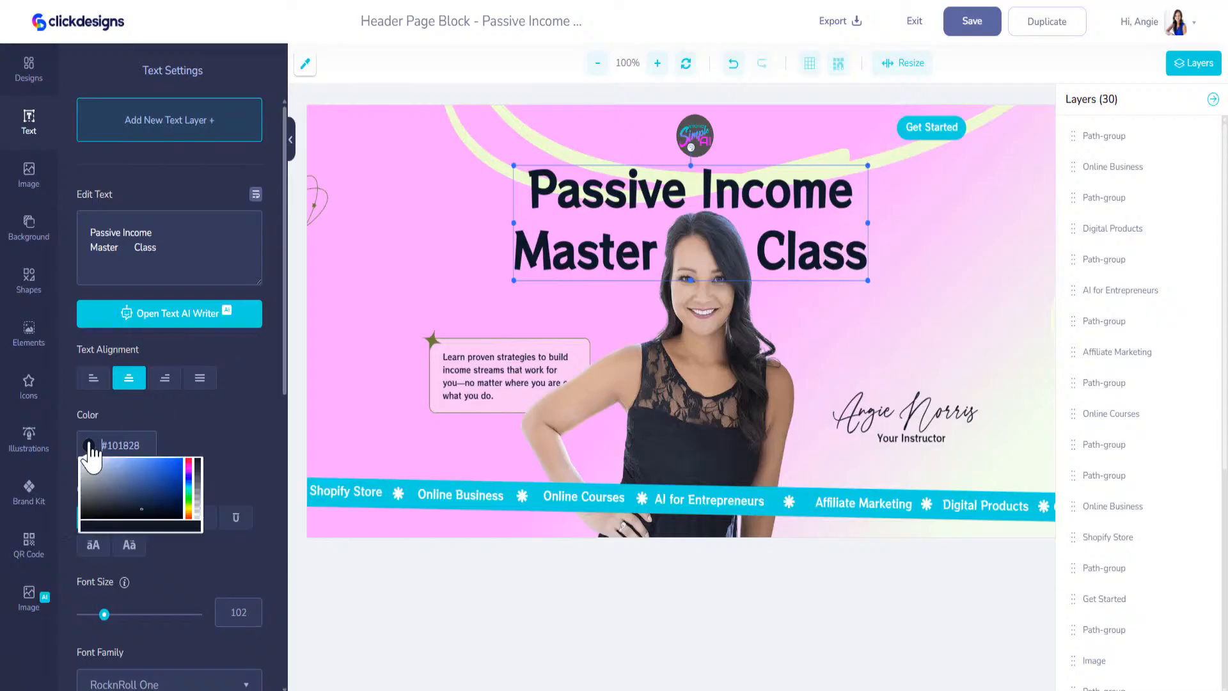
left_click_drag(105, 556, 79, 546)
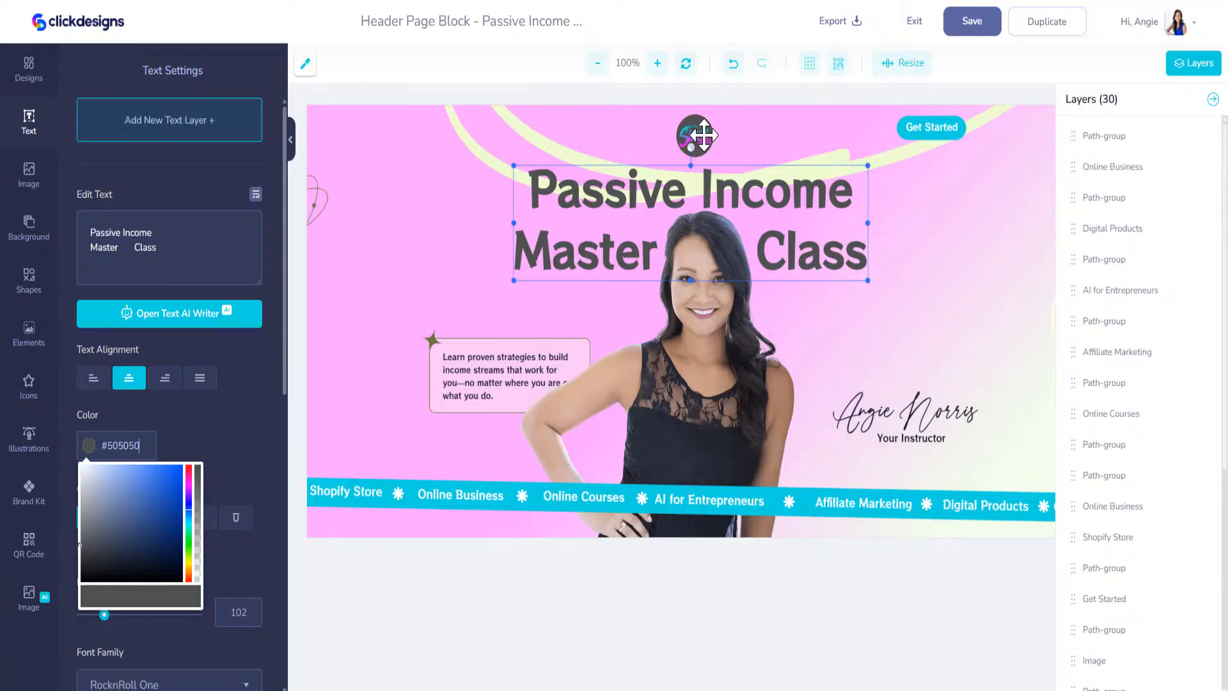
Apply the logo's sampled #535151 to the title, then save the header block and exit.
left_click(703, 135)
left_click(305, 63)
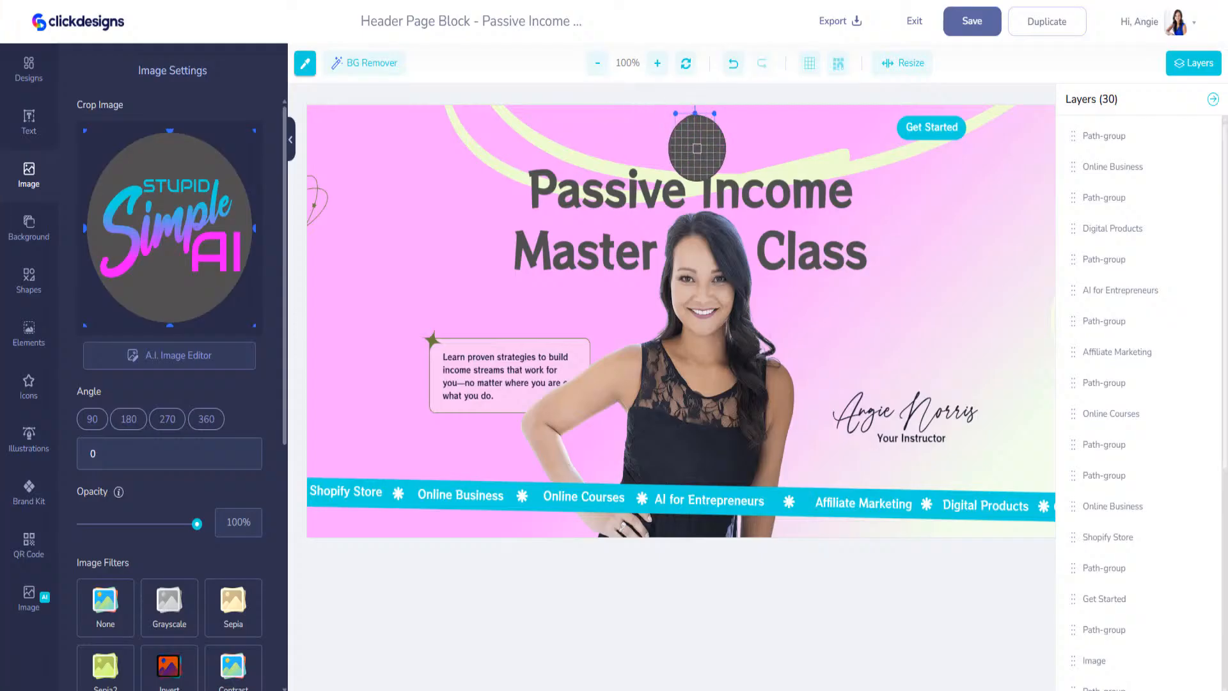
left_click(697, 148)
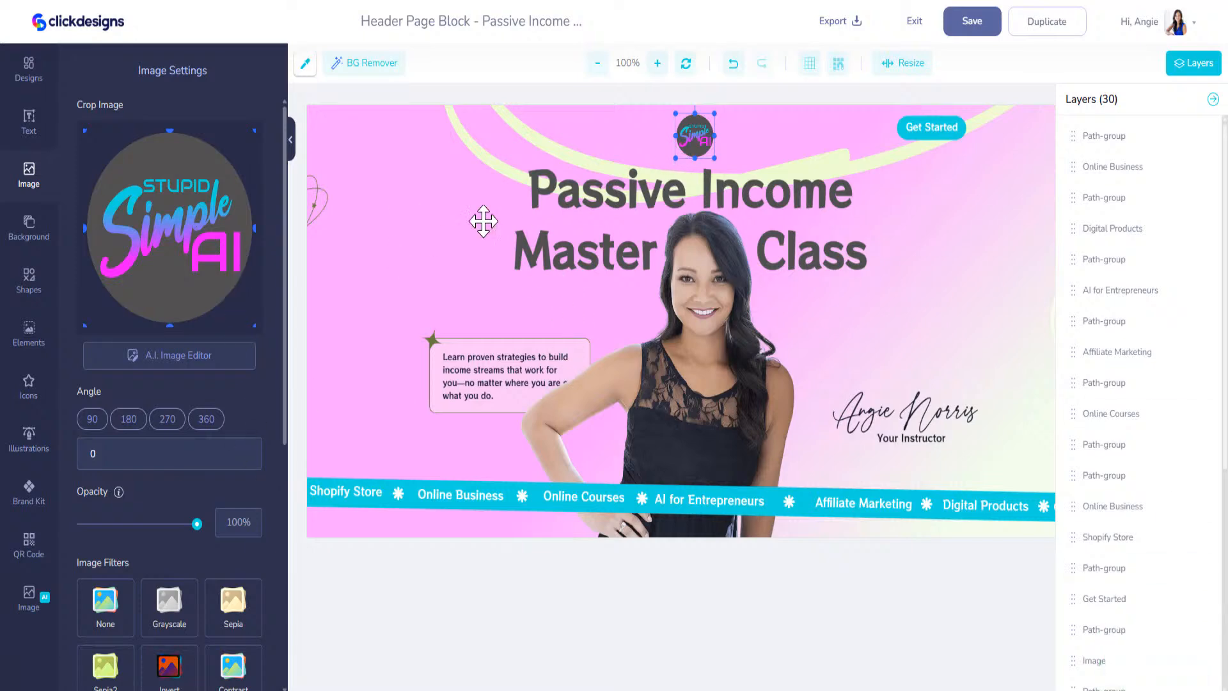
left_click(541, 192)
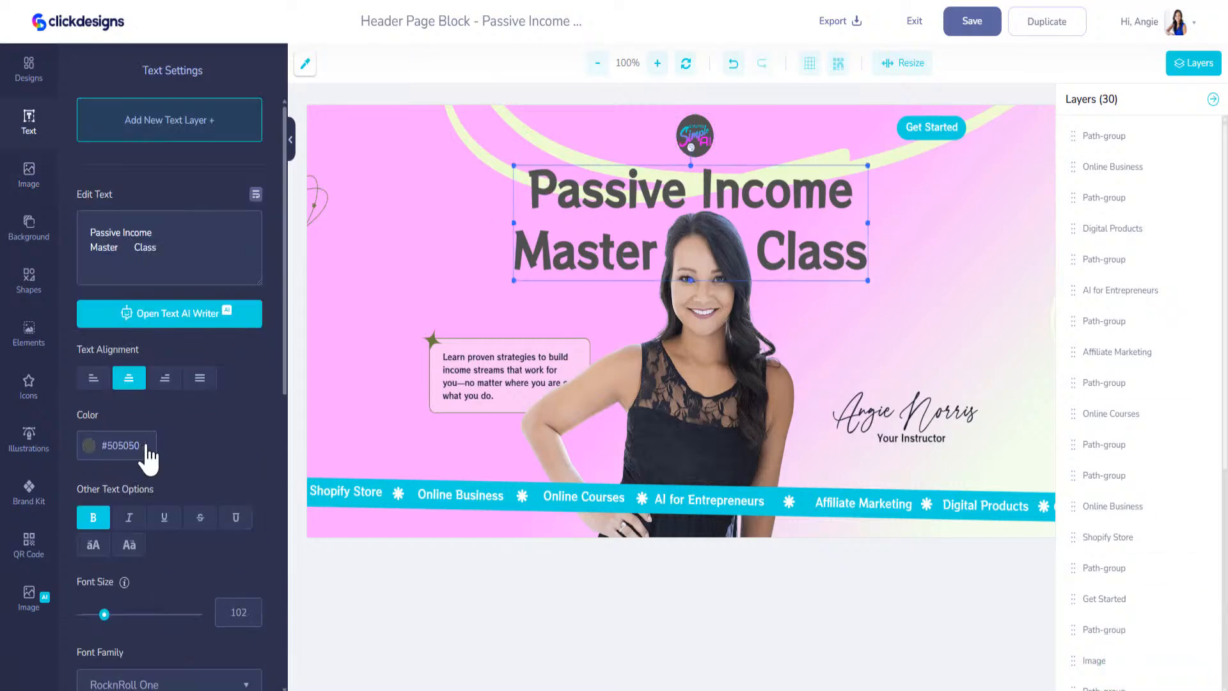
left_click(91, 446)
key("ctrl+v")
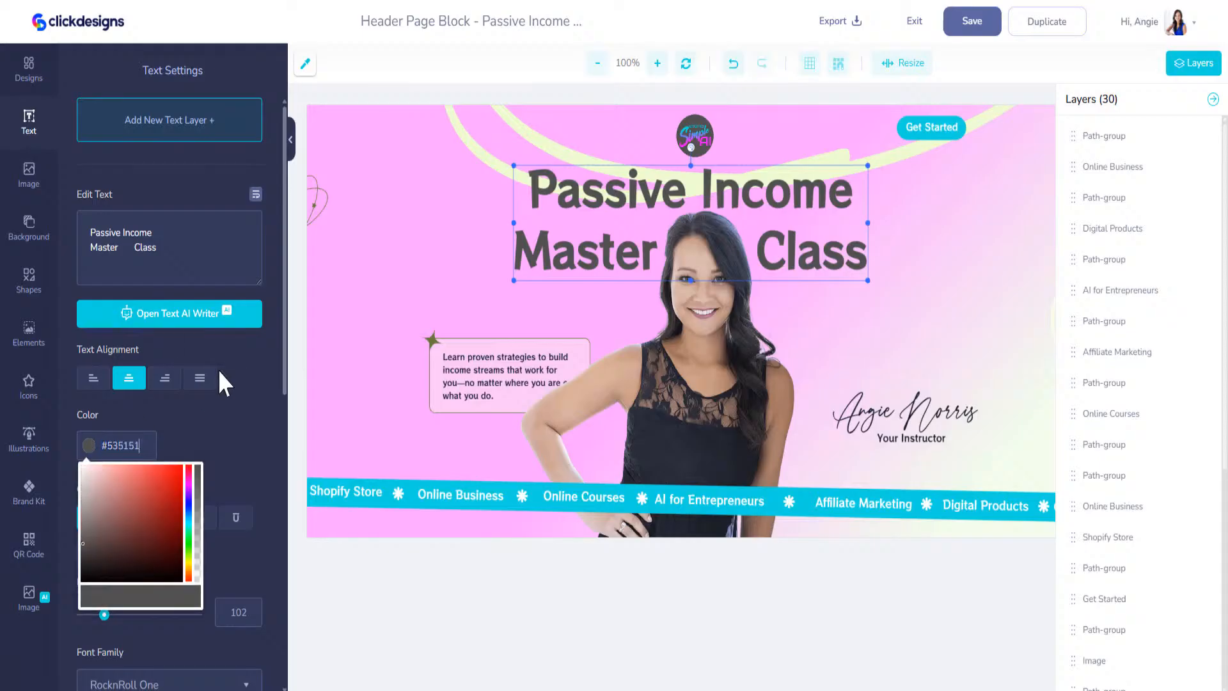
left_click(240, 400)
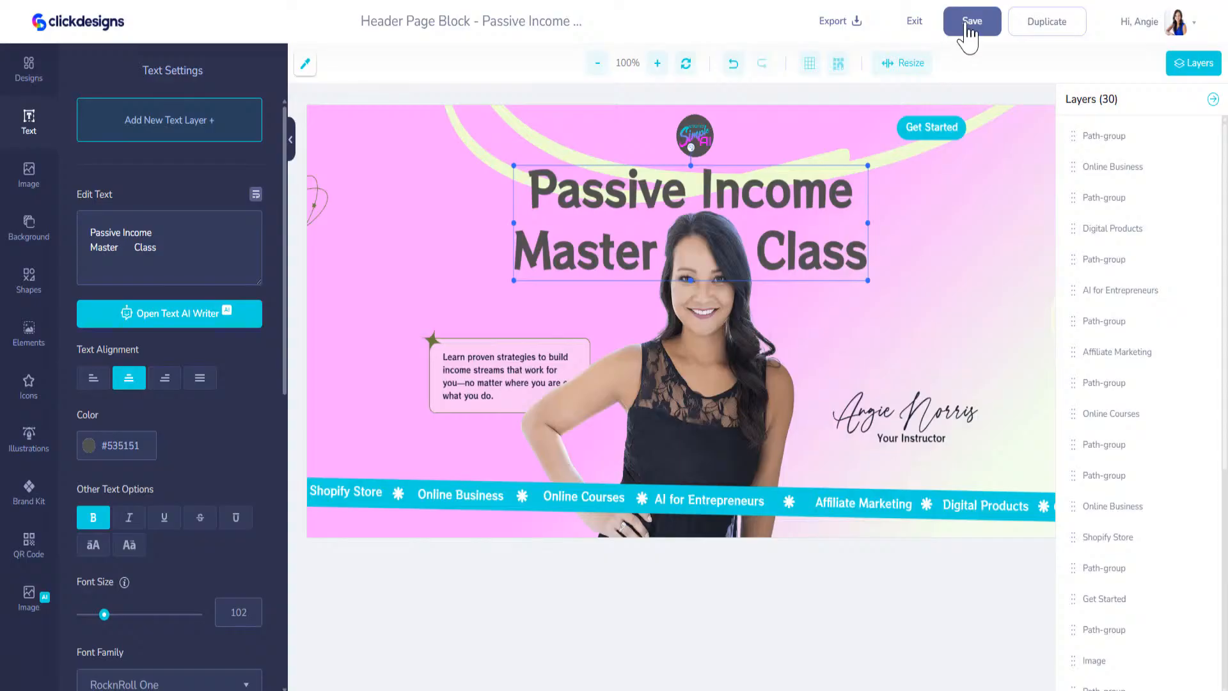
left_click(968, 25)
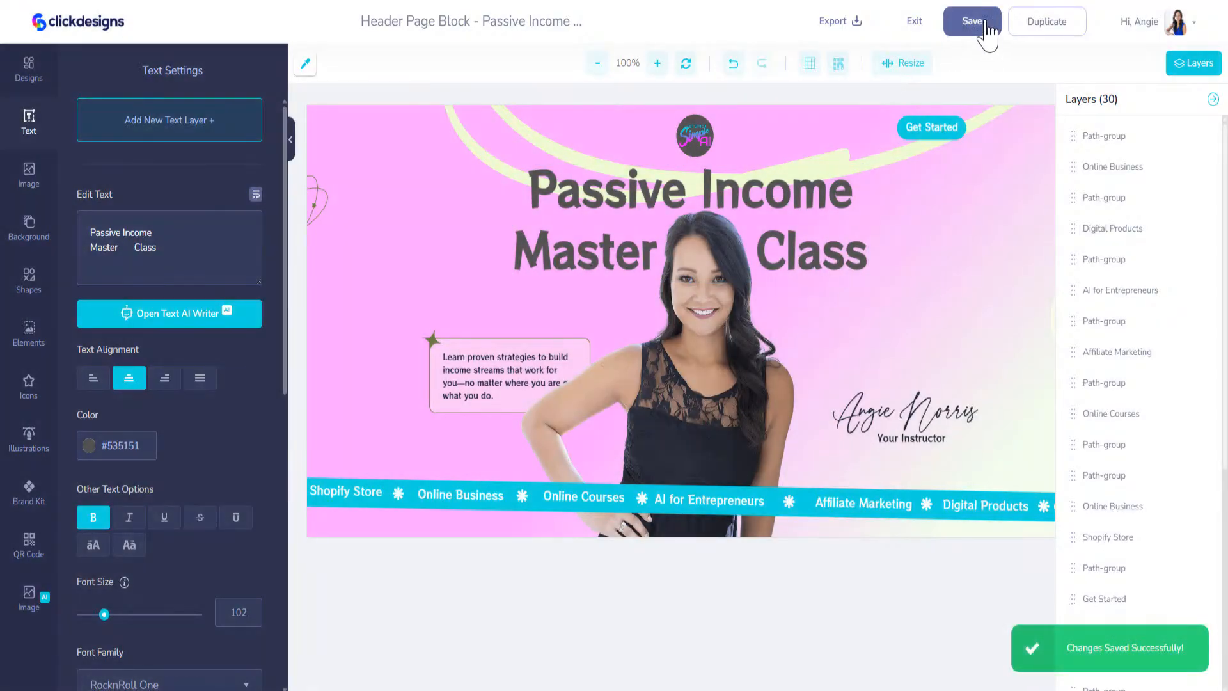
left_click(914, 23)
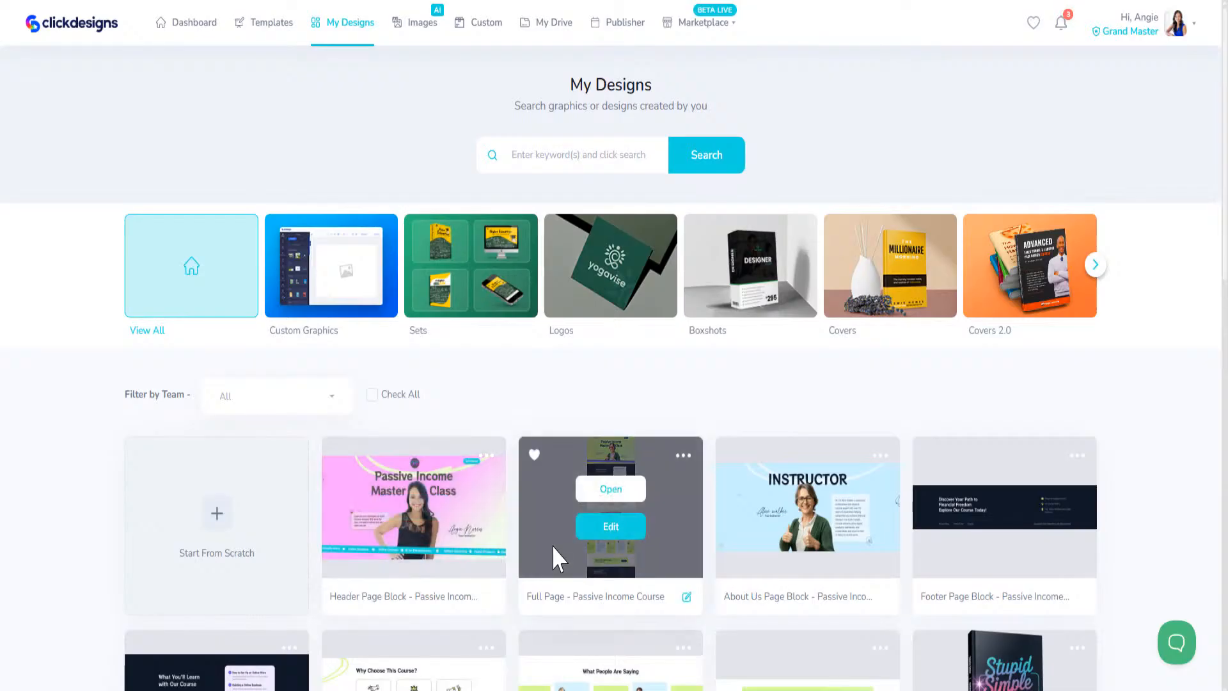
Review the Full Page course design's blocks, then finish back to the Pages list.
left_click(618, 531)
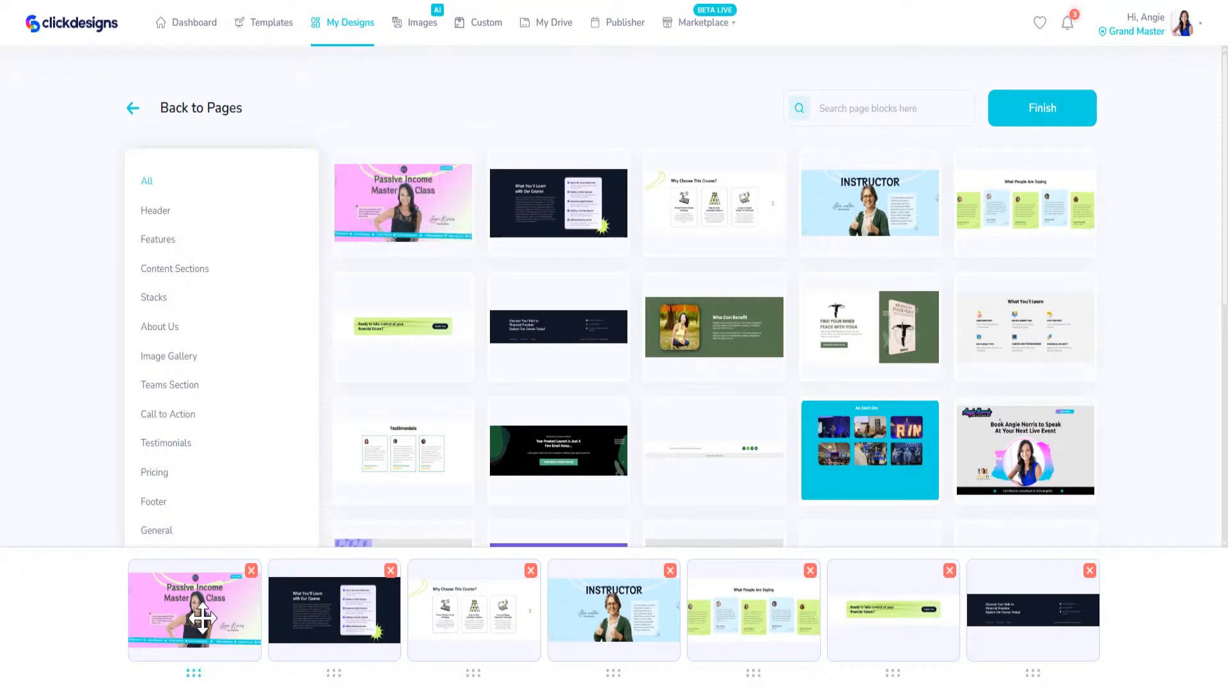
mouse_move(575, 230)
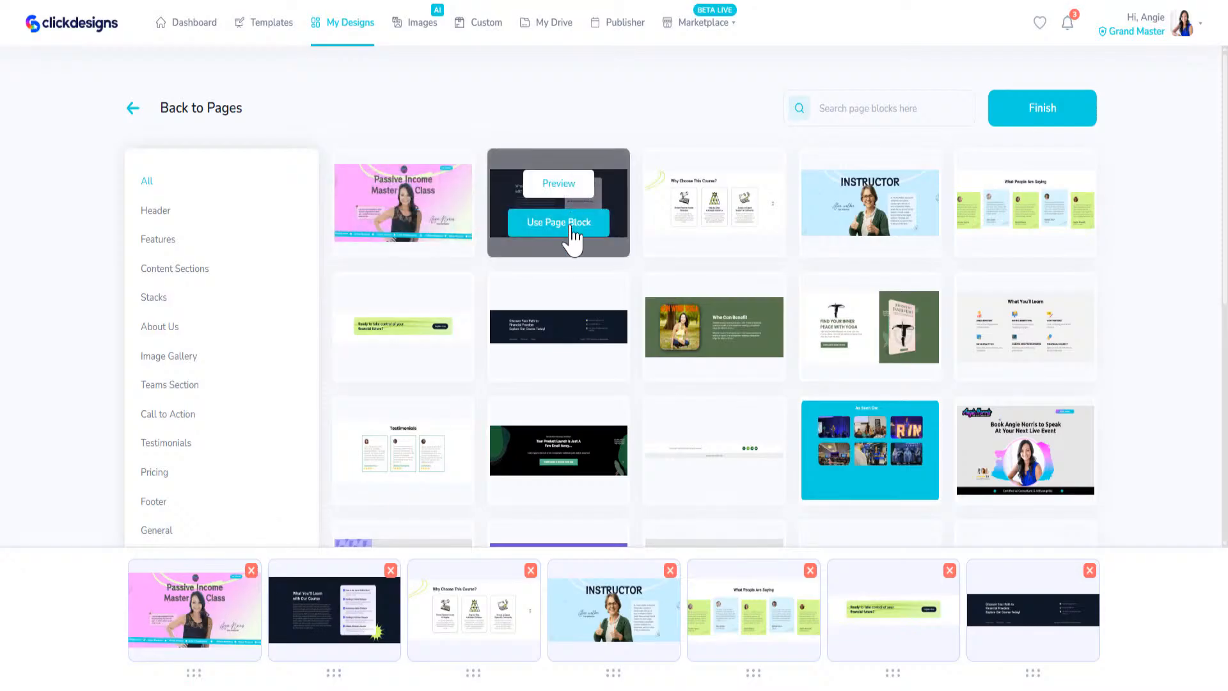
mouse_move(688, 206)
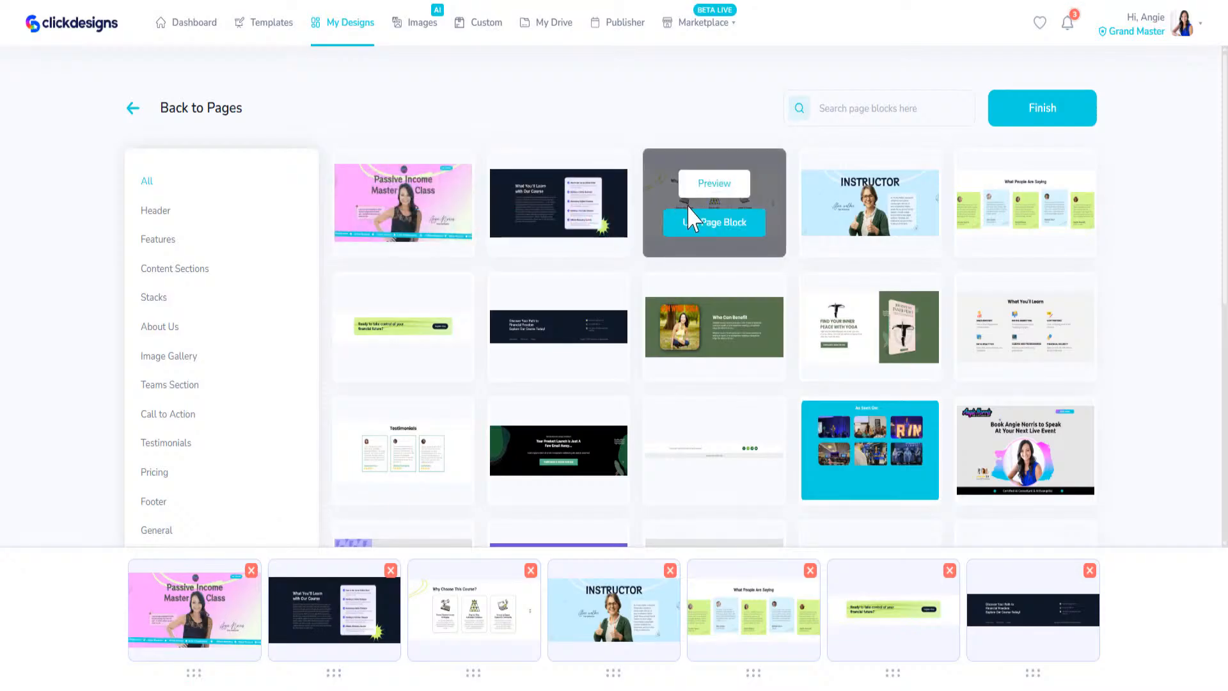
mouse_move(377, 313)
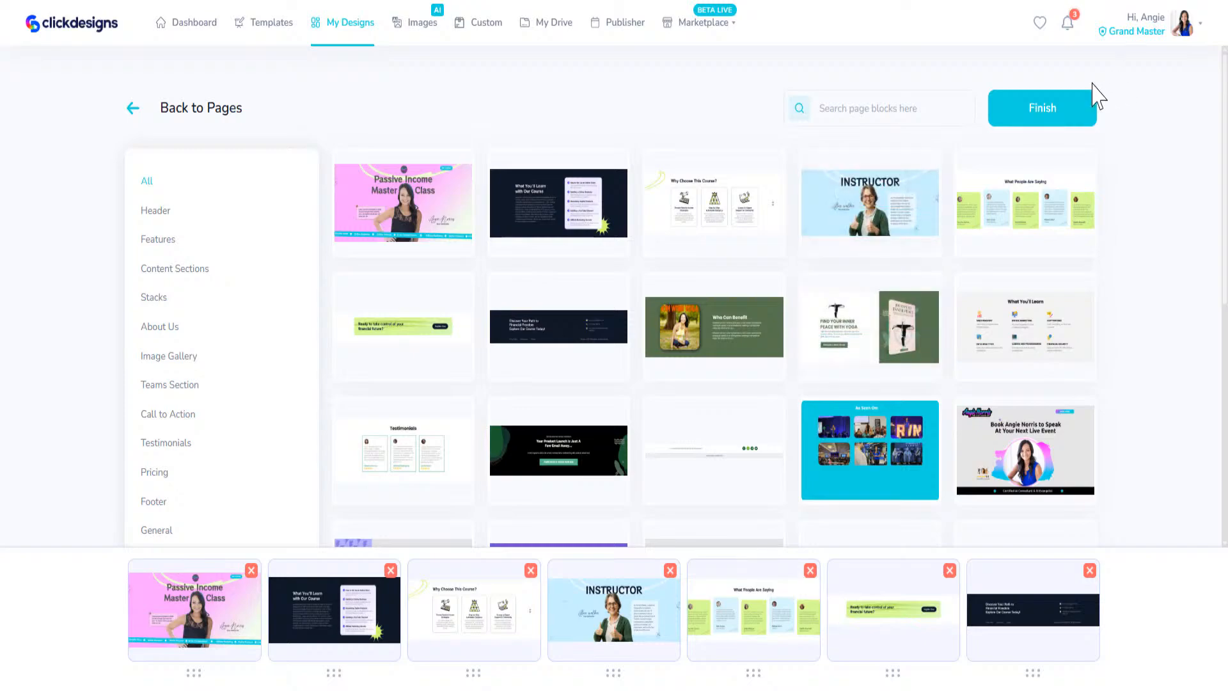
left_click(1055, 118)
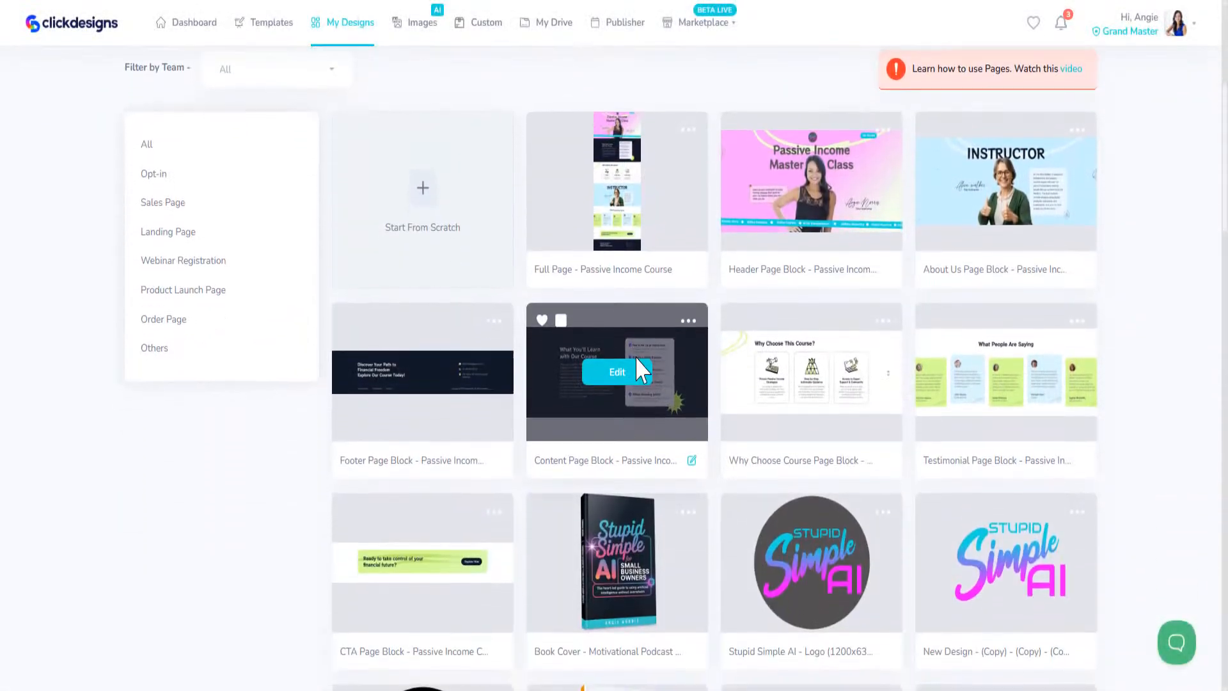
Open Content Page Block - Passive Income and ungroup the group holding the green starburst.
left_click(624, 376)
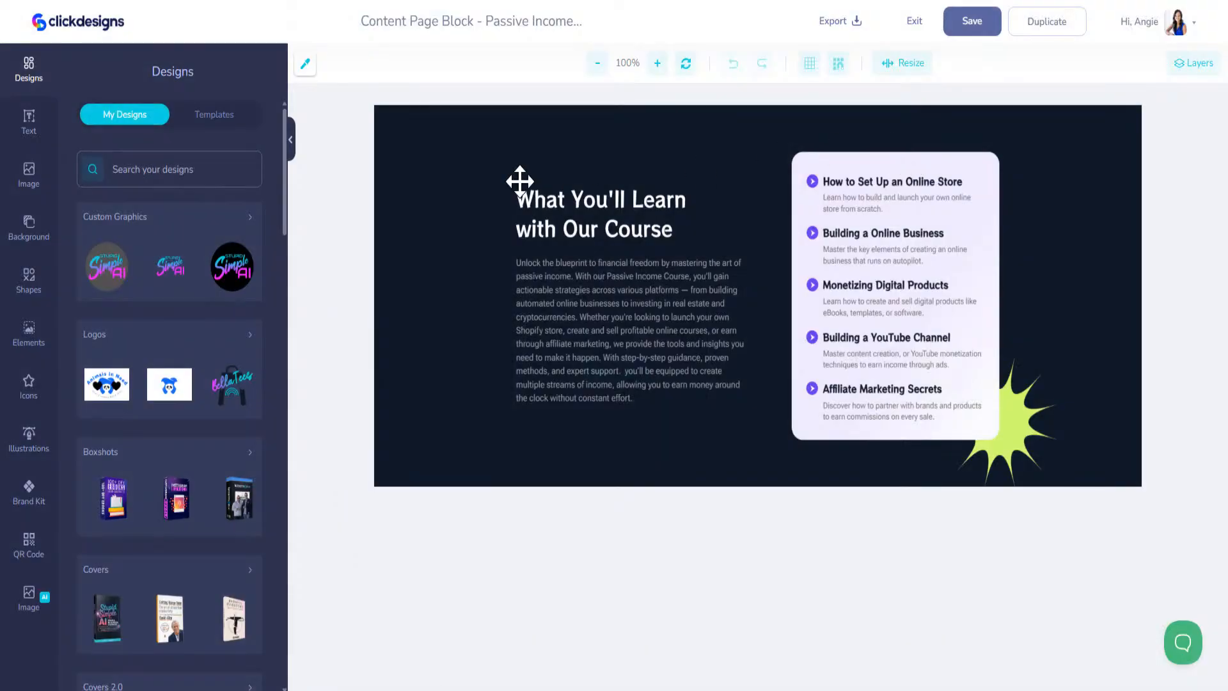
left_click(1020, 422)
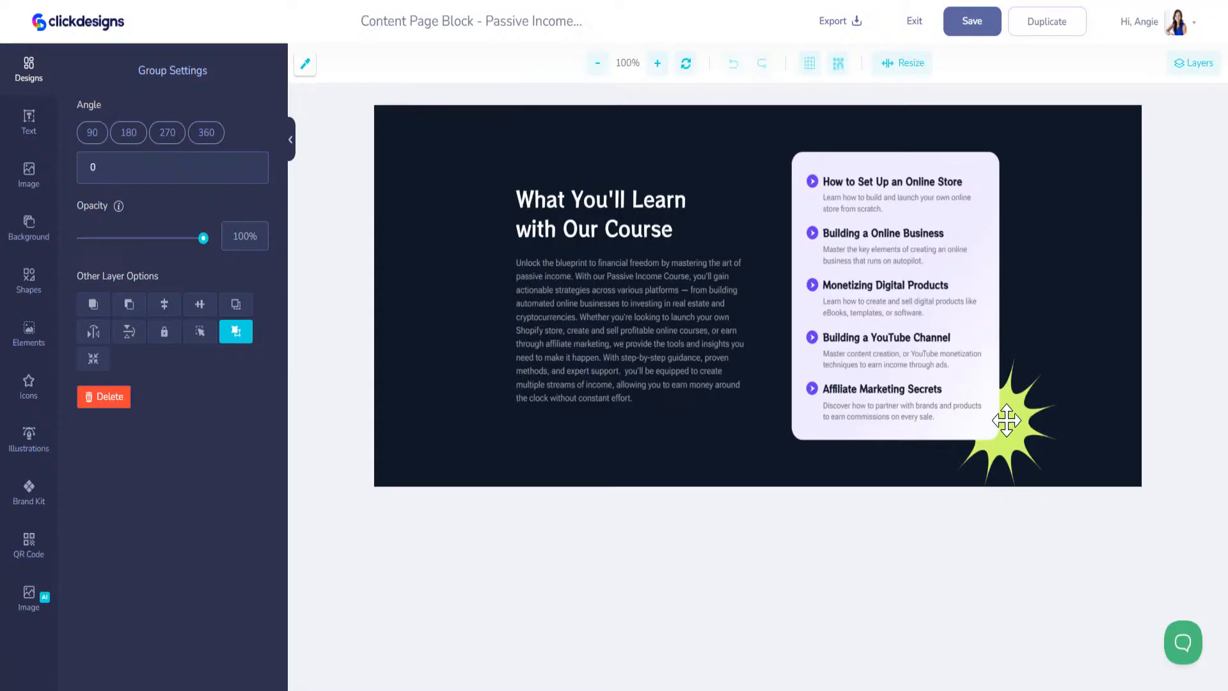
left_click(630, 307)
left_click(1031, 435)
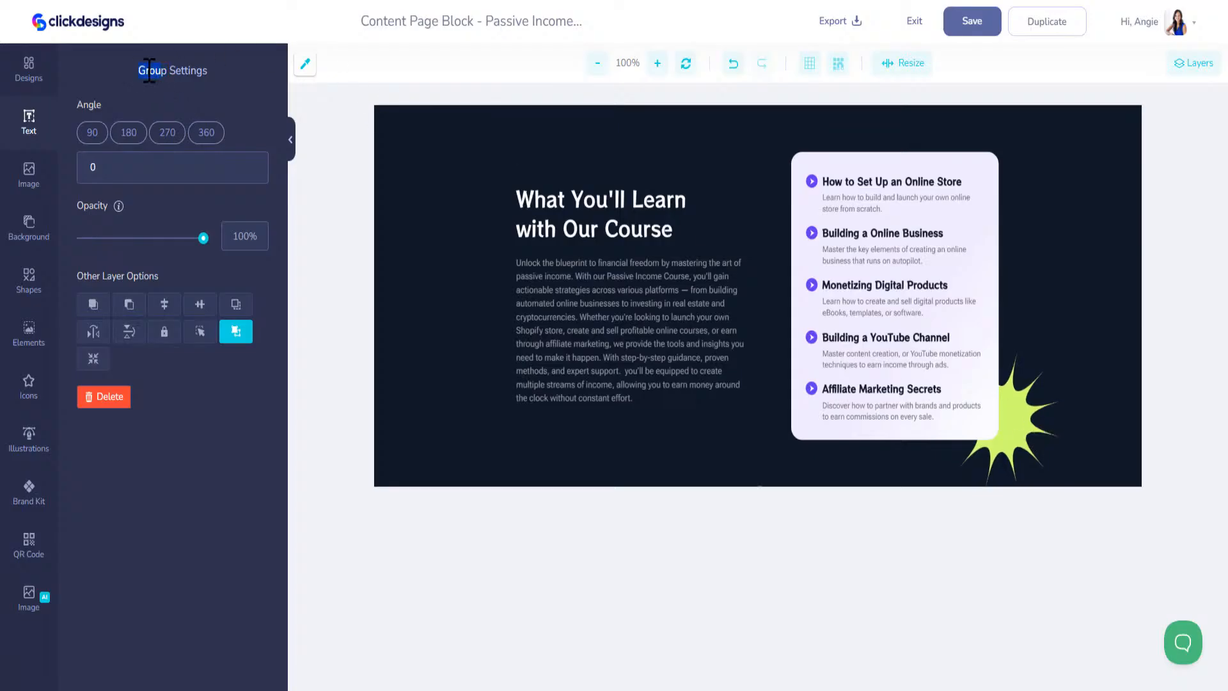
right_click(1023, 420)
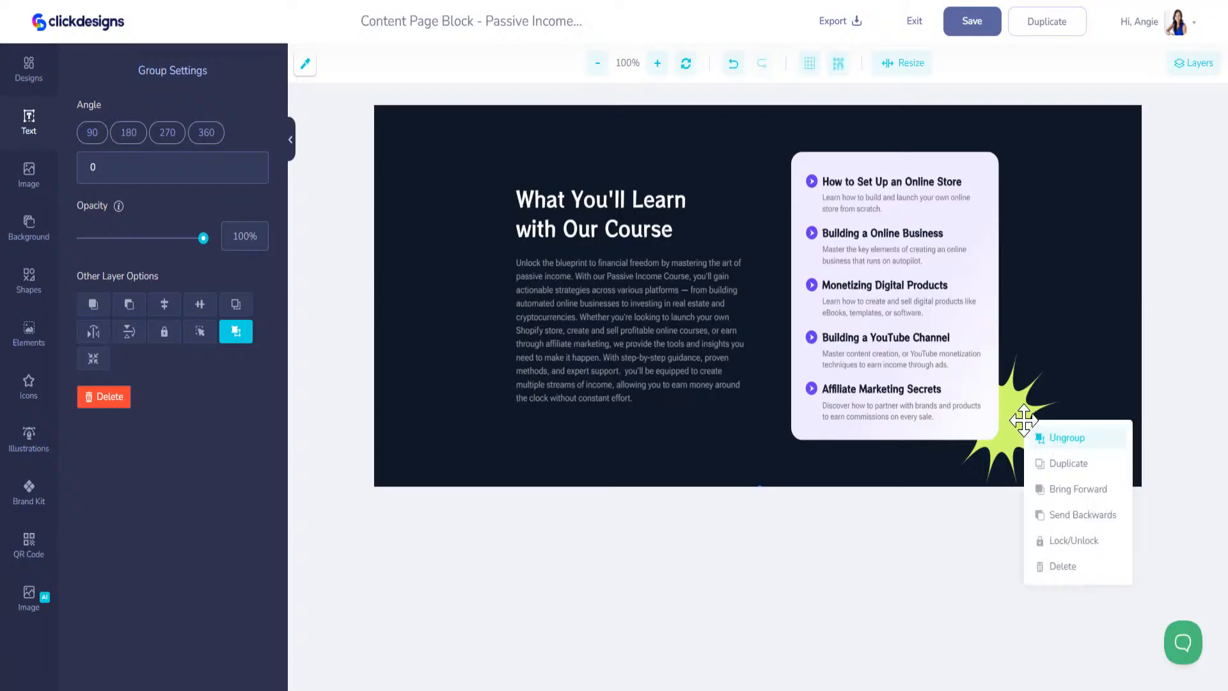
left_click(1068, 439)
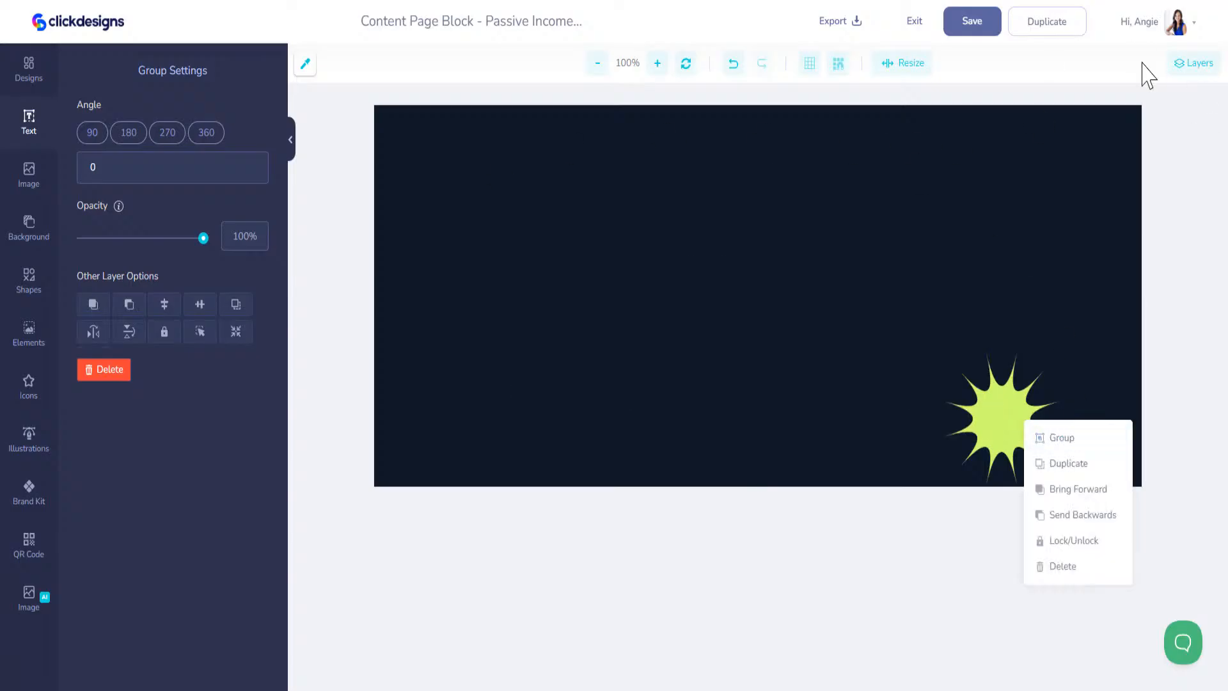
In Layers, toggle visibility of the starburst, a shape layer and the course-topics card group.
left_click(1195, 68)
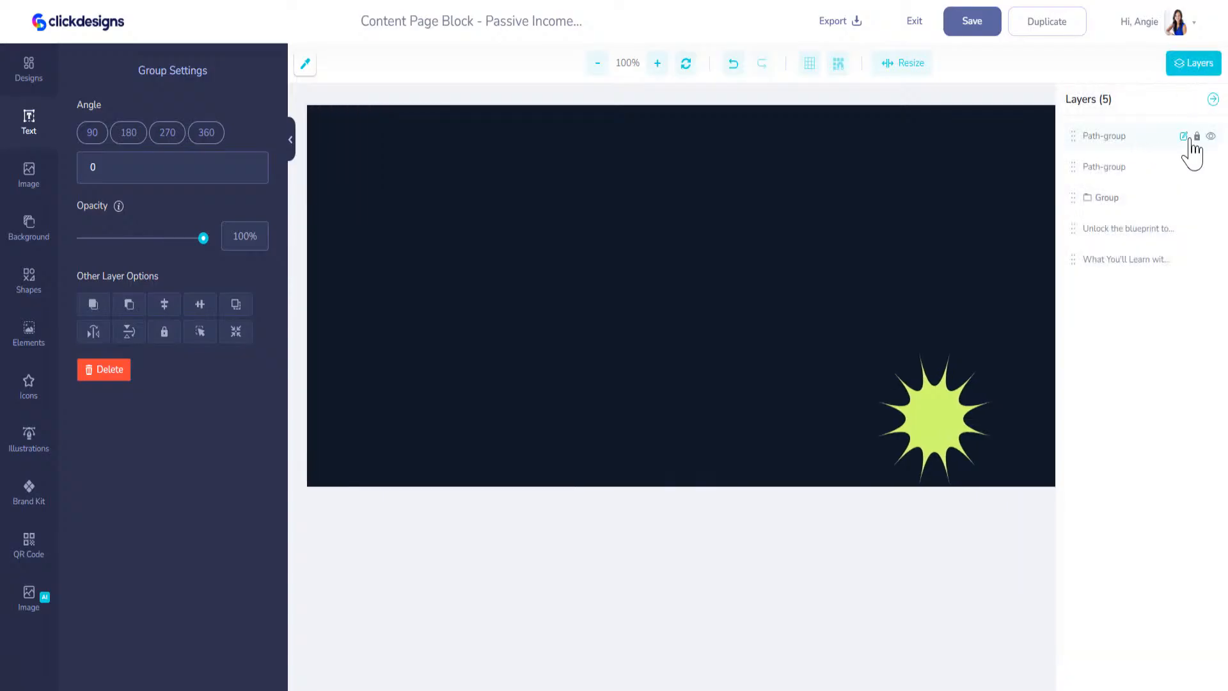
left_click(1211, 137)
left_click(1211, 137)
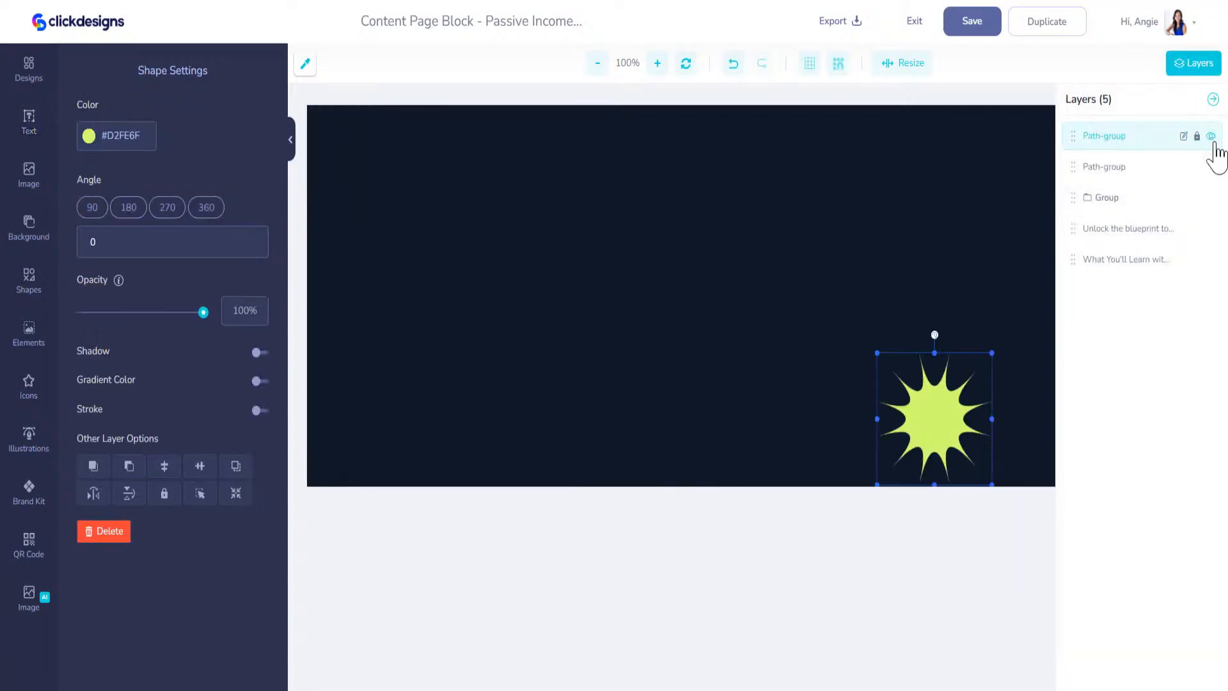
left_click(1210, 168)
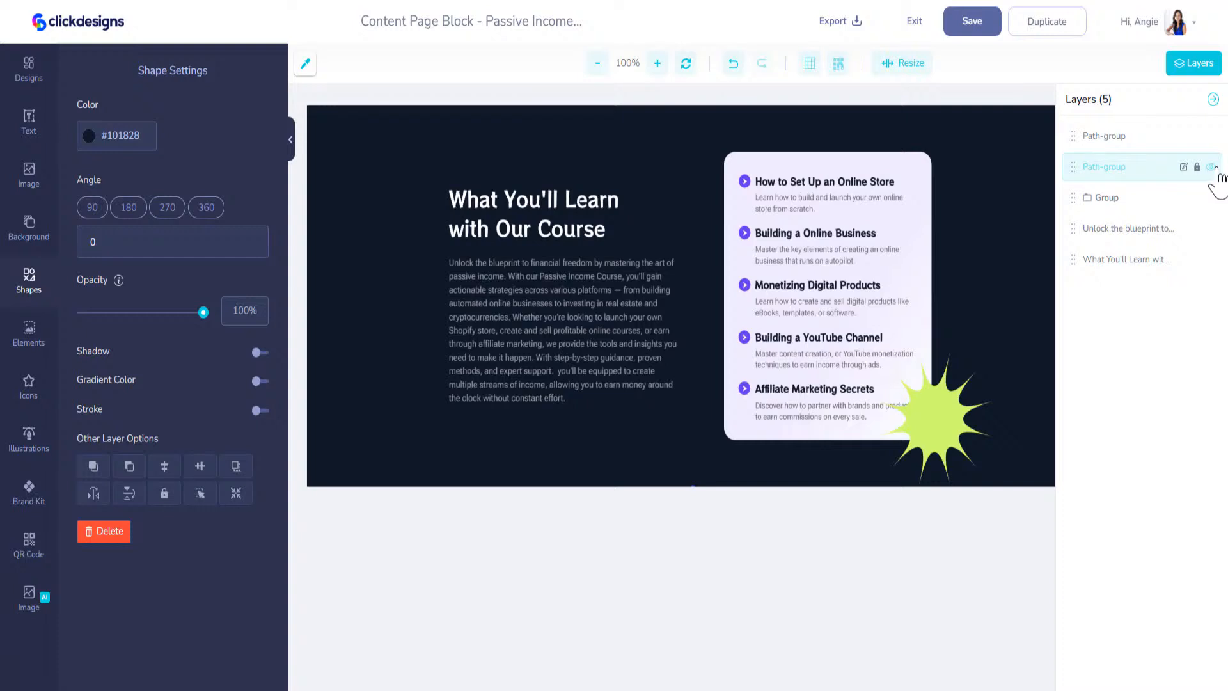
left_click(1211, 168)
left_click(1210, 199)
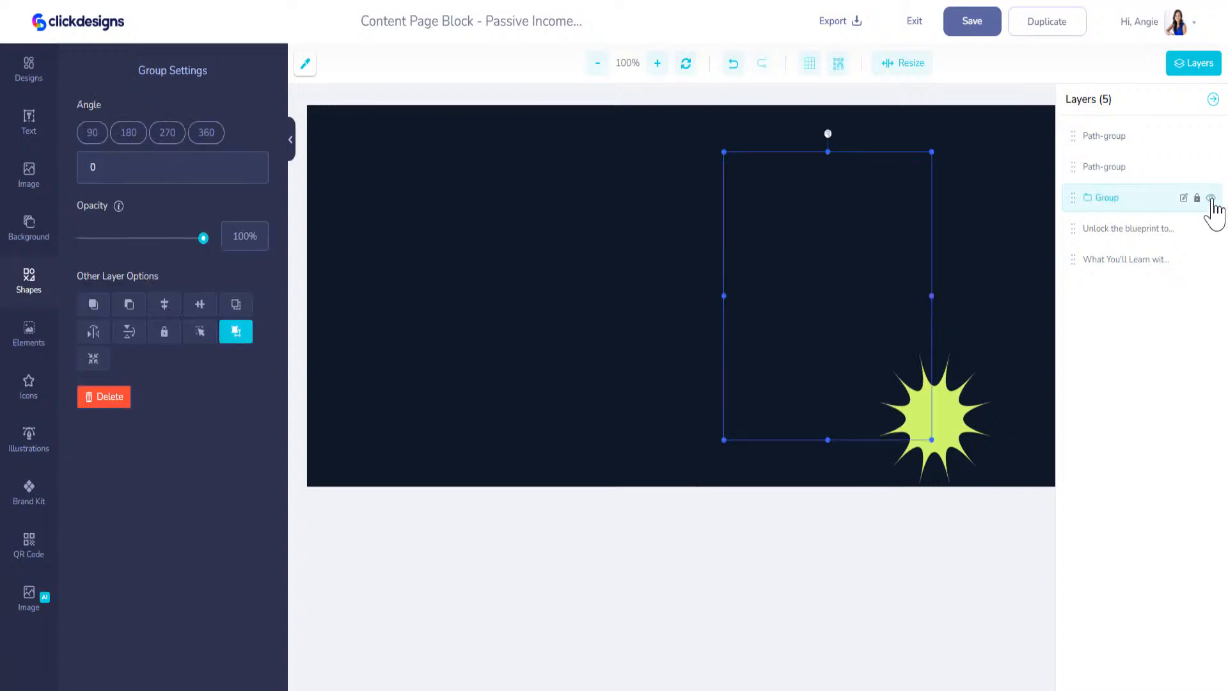
left_click(1211, 232)
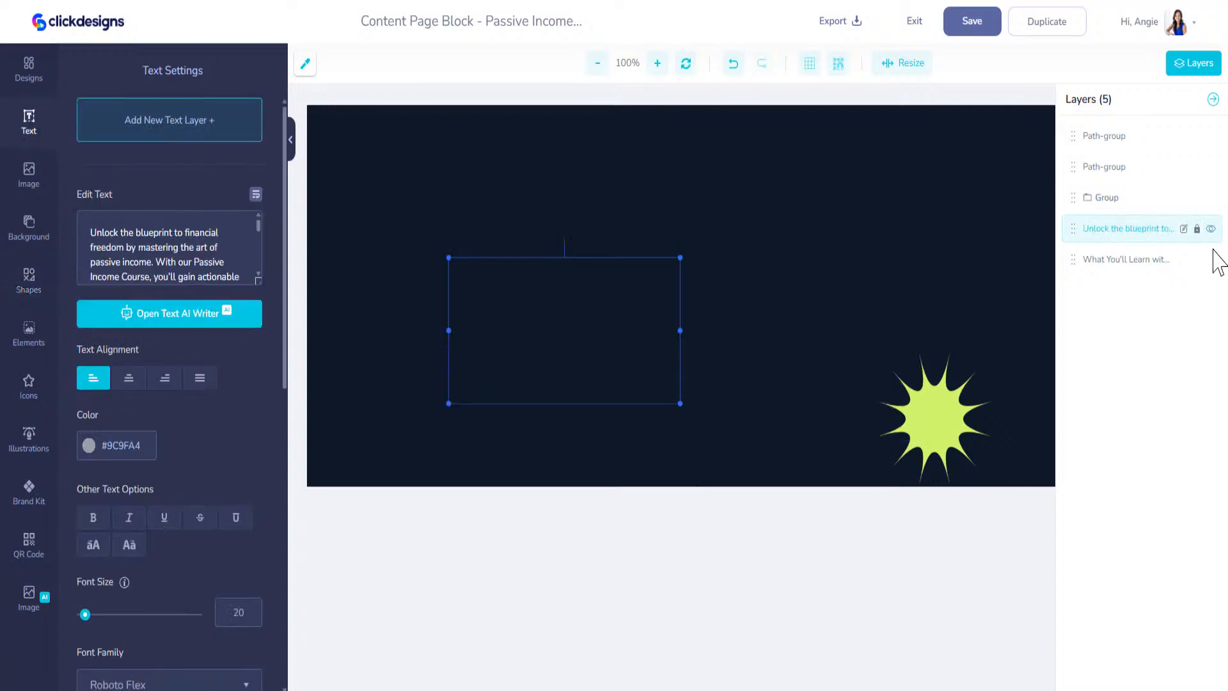
left_click(1208, 260)
left_click(1190, 198)
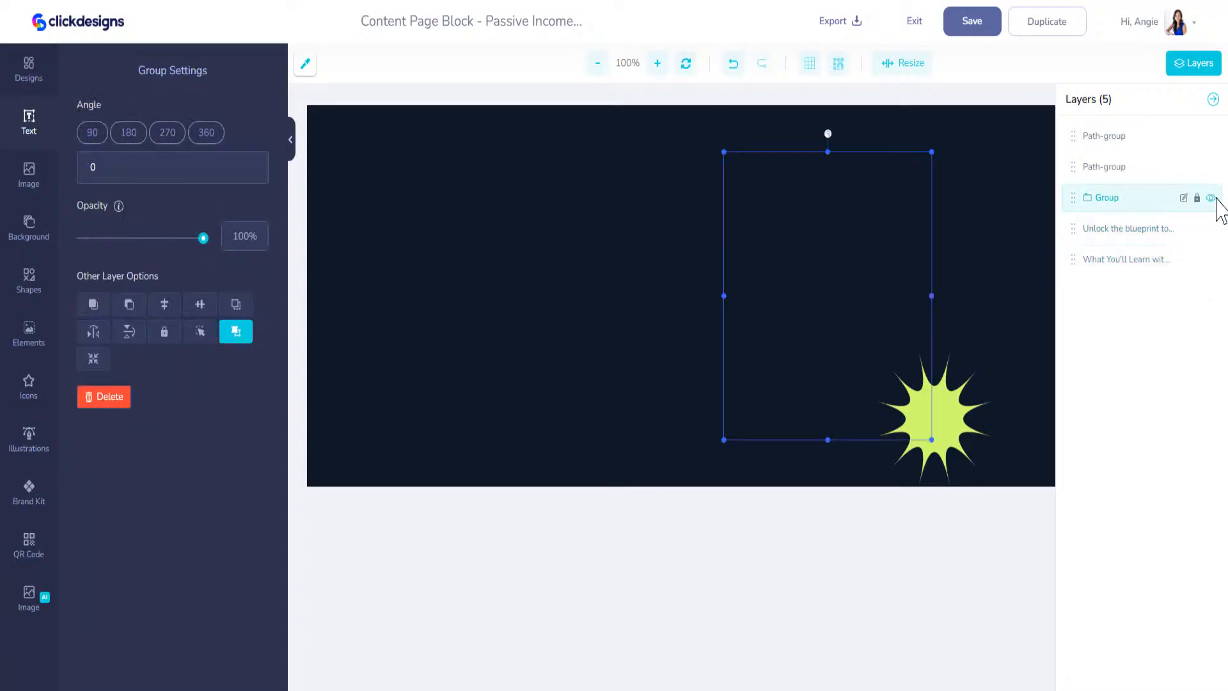
left_click(1210, 198)
Rearrange the starburst, card group and background shape within the layer stack.
left_click(1097, 169)
left_click_drag(1074, 167, 1072, 131)
left_click_drag(1077, 191, 1069, 145)
left_click_drag(1077, 192, 1070, 133)
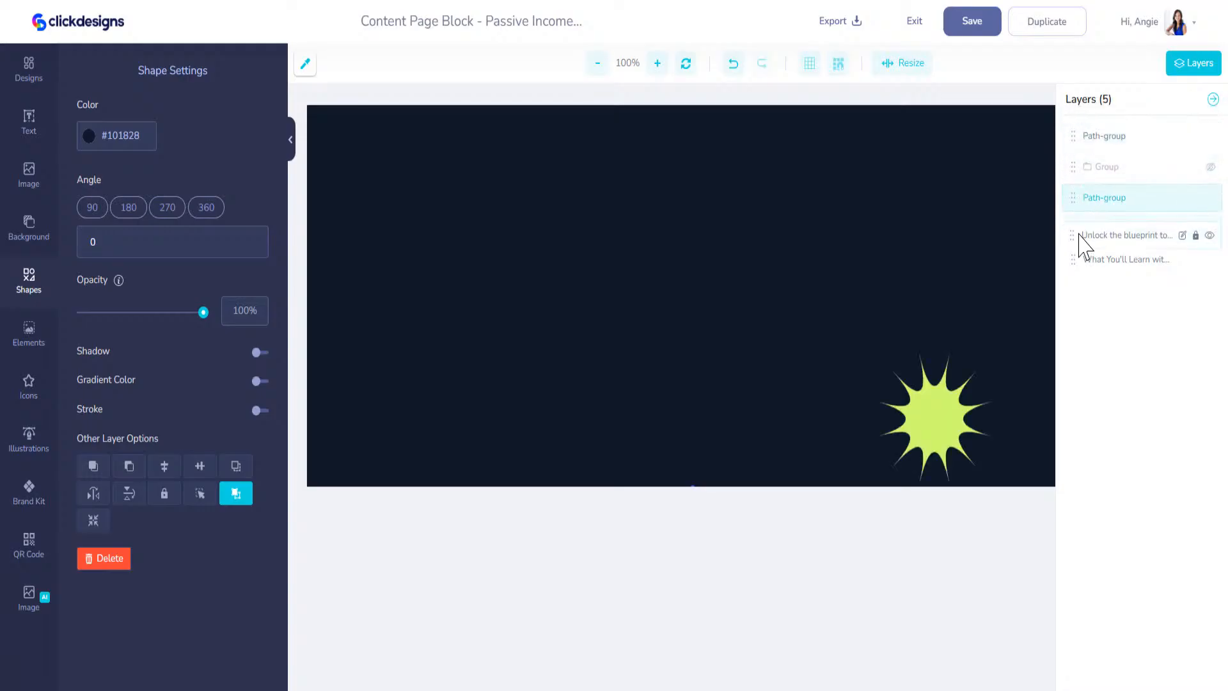
left_click_drag(1071, 195, 1076, 271)
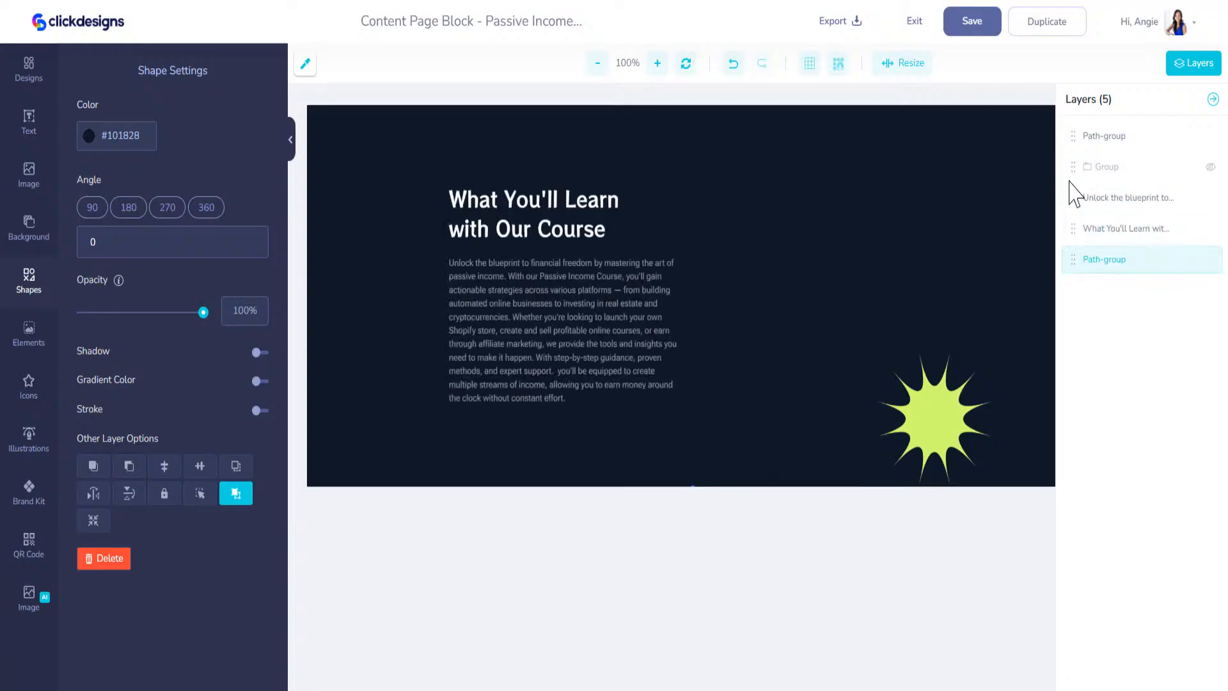
left_click_drag(1069, 164, 1077, 282)
left_click_drag(1073, 135, 1085, 239)
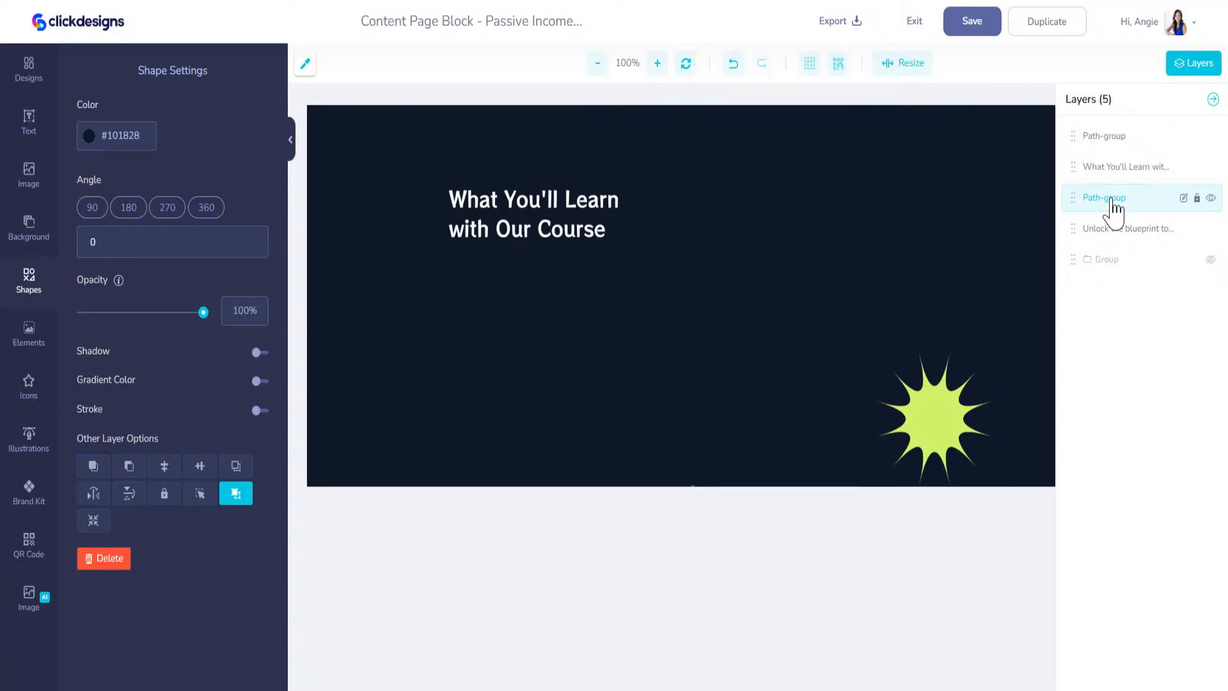
Move the hidden card group to the top of the layers and make it visible again.
left_click(1106, 168)
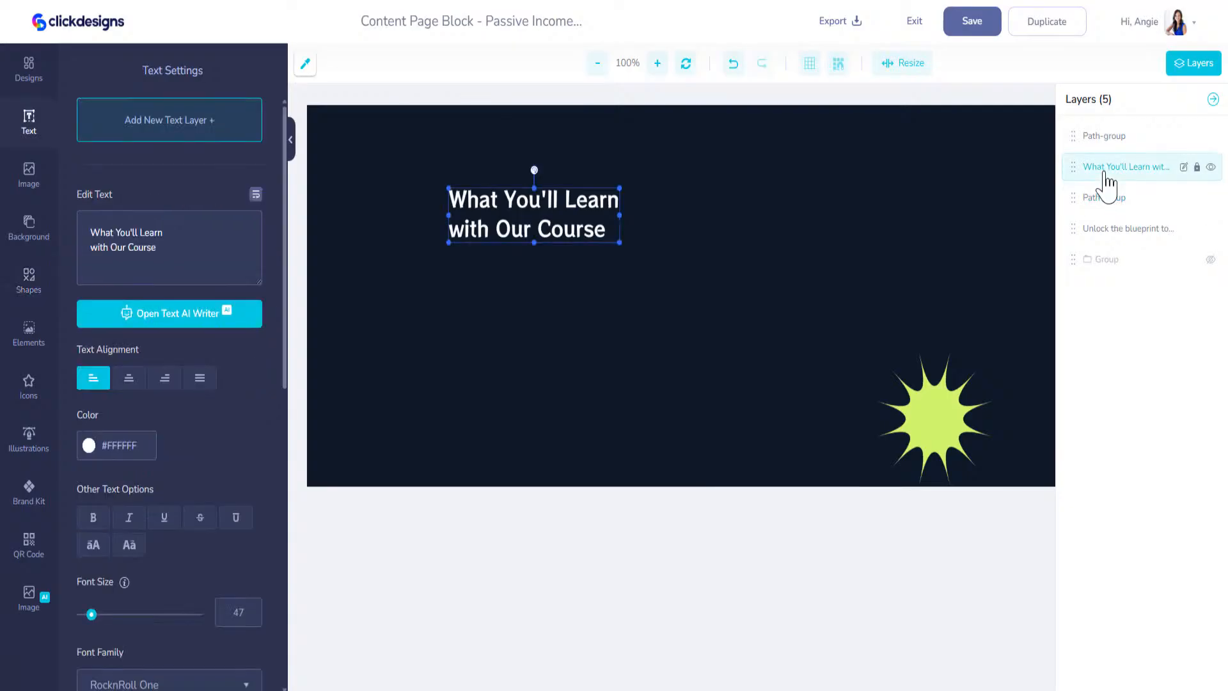
left_click(1108, 137)
left_click(1113, 168)
left_click_drag(141, 72, 191, 71)
left_click(1080, 198)
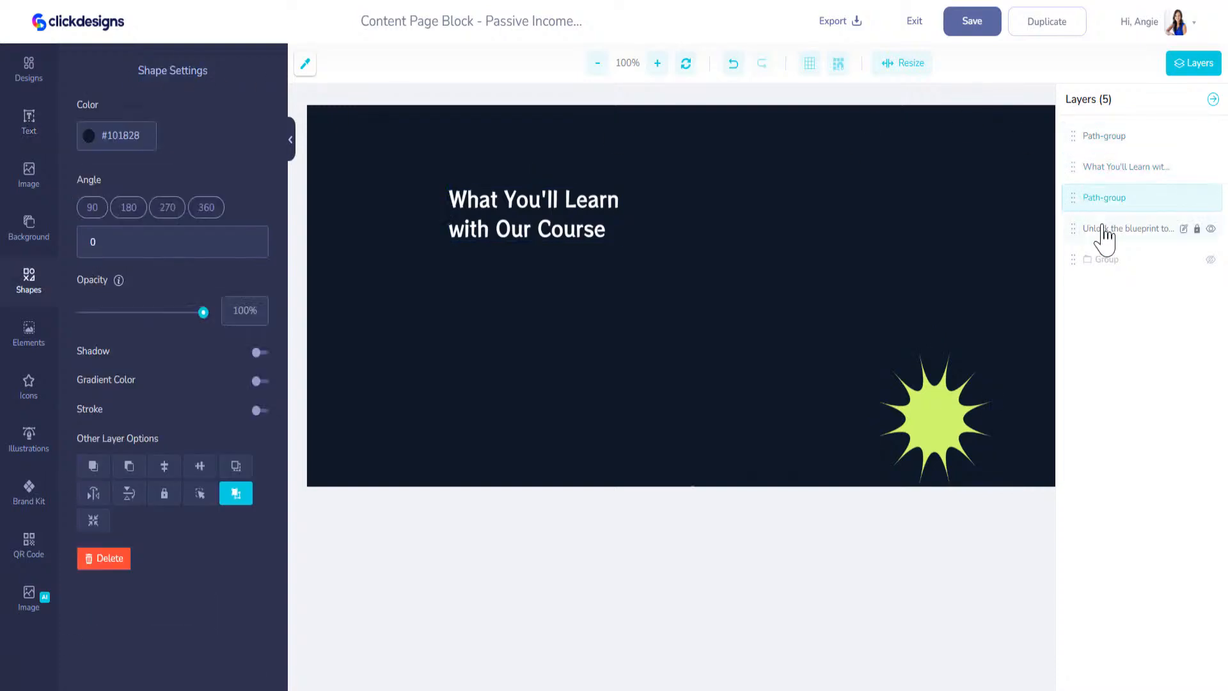
left_click(1103, 230)
left_click(1104, 259)
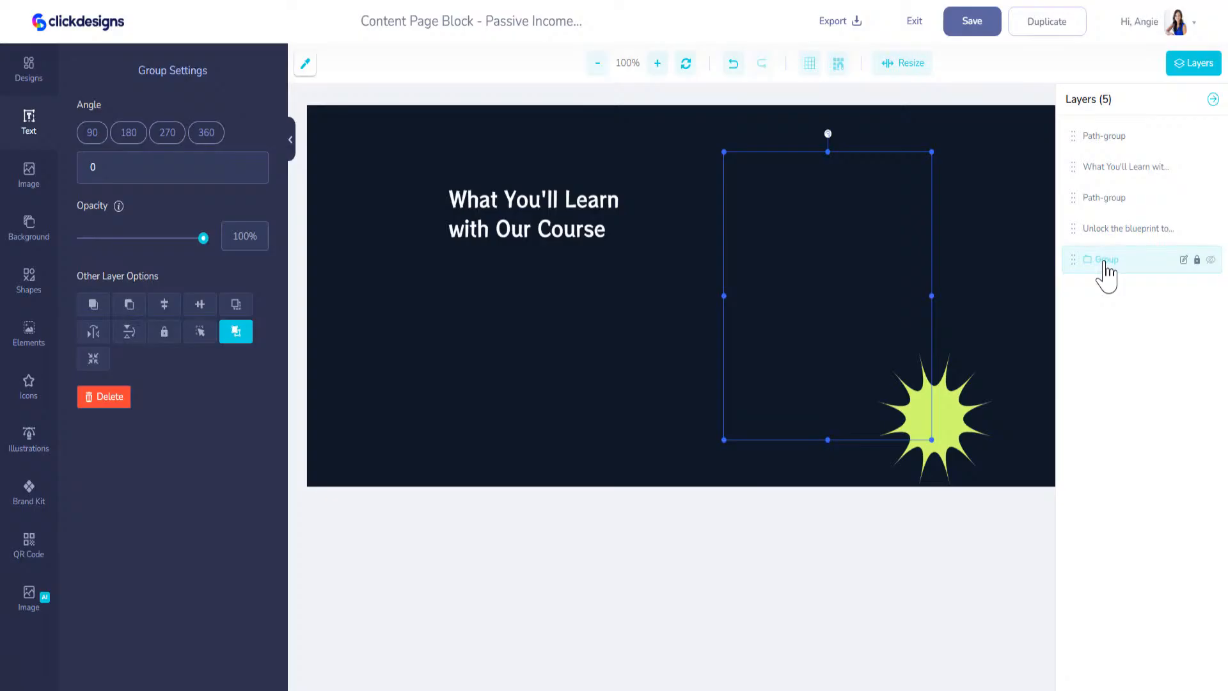
left_click_drag(1105, 264, 1096, 154)
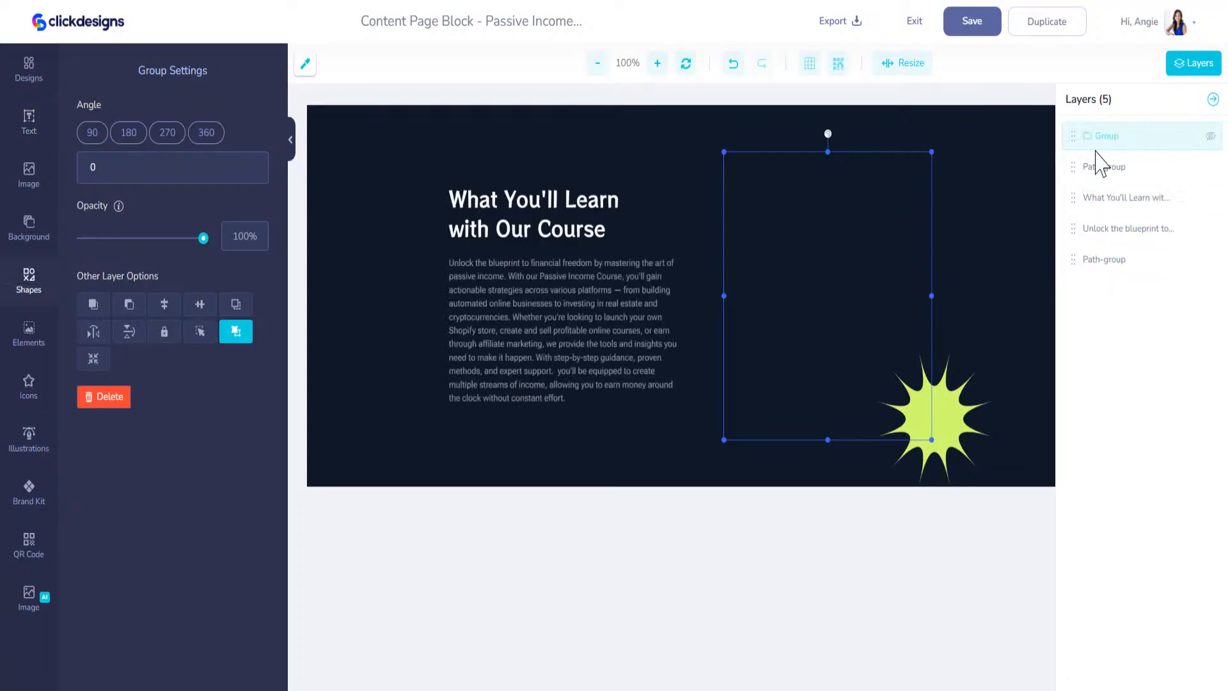
left_click(1210, 137)
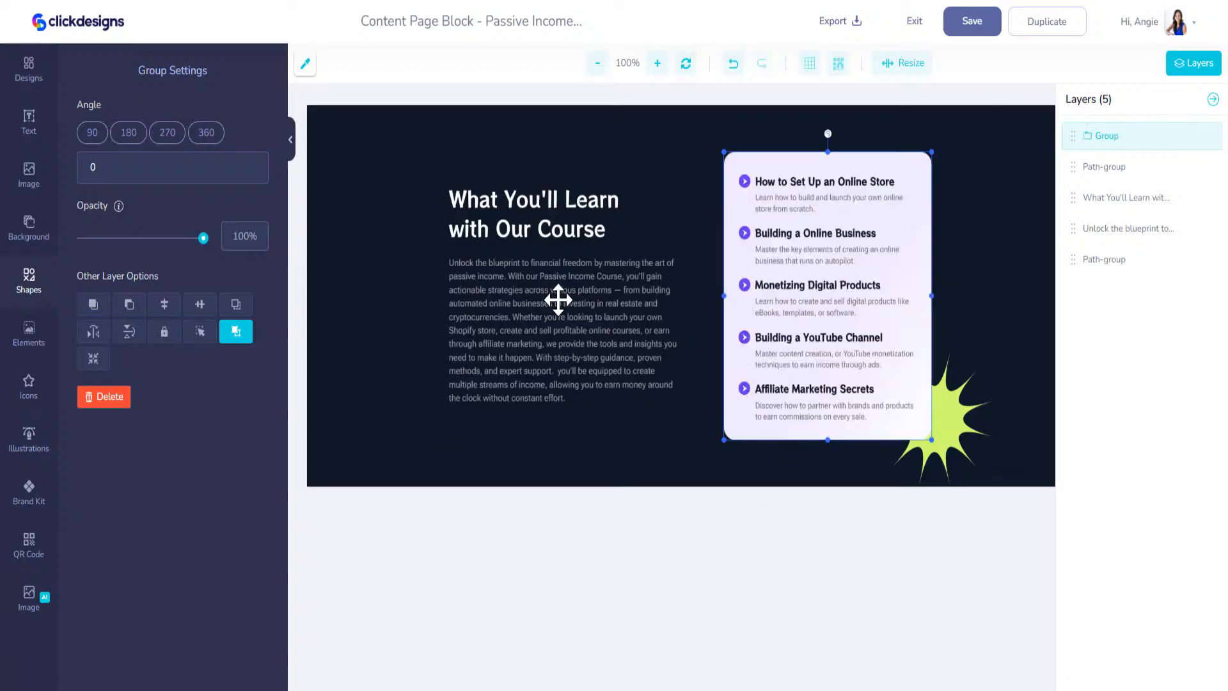
Turn the starburst cyan using the Brand Kit colour swatches.
left_click(955, 421)
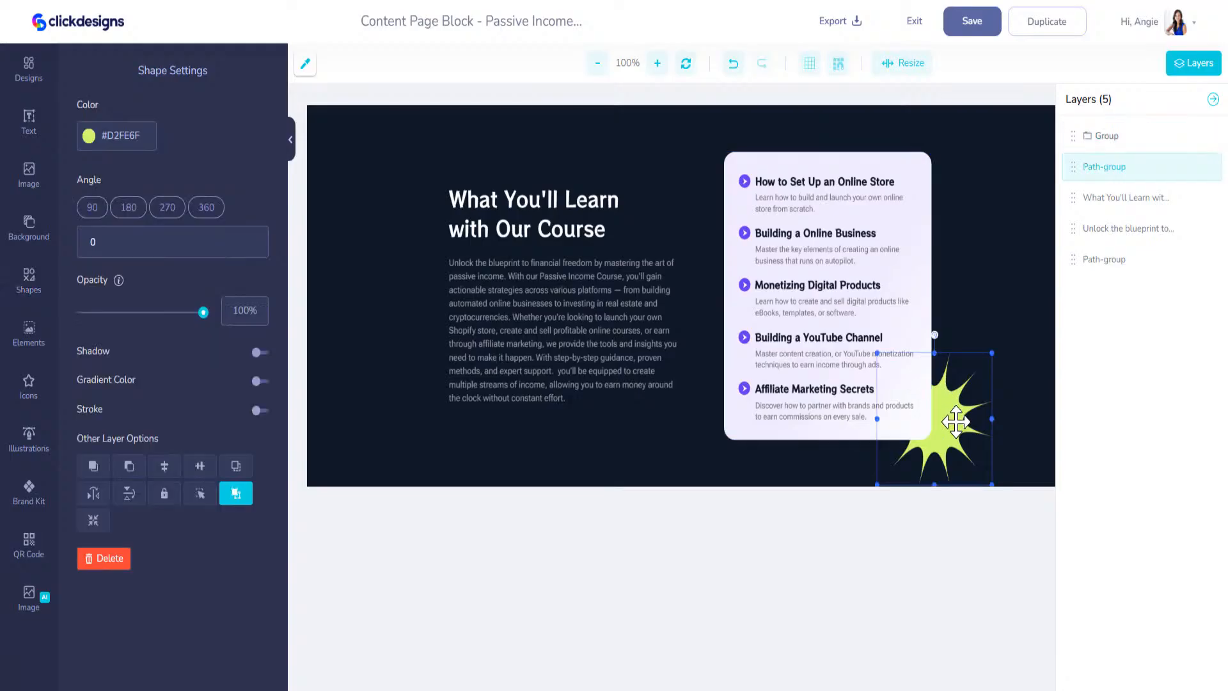
left_click(29, 492)
left_click(169, 114)
left_click(102, 198)
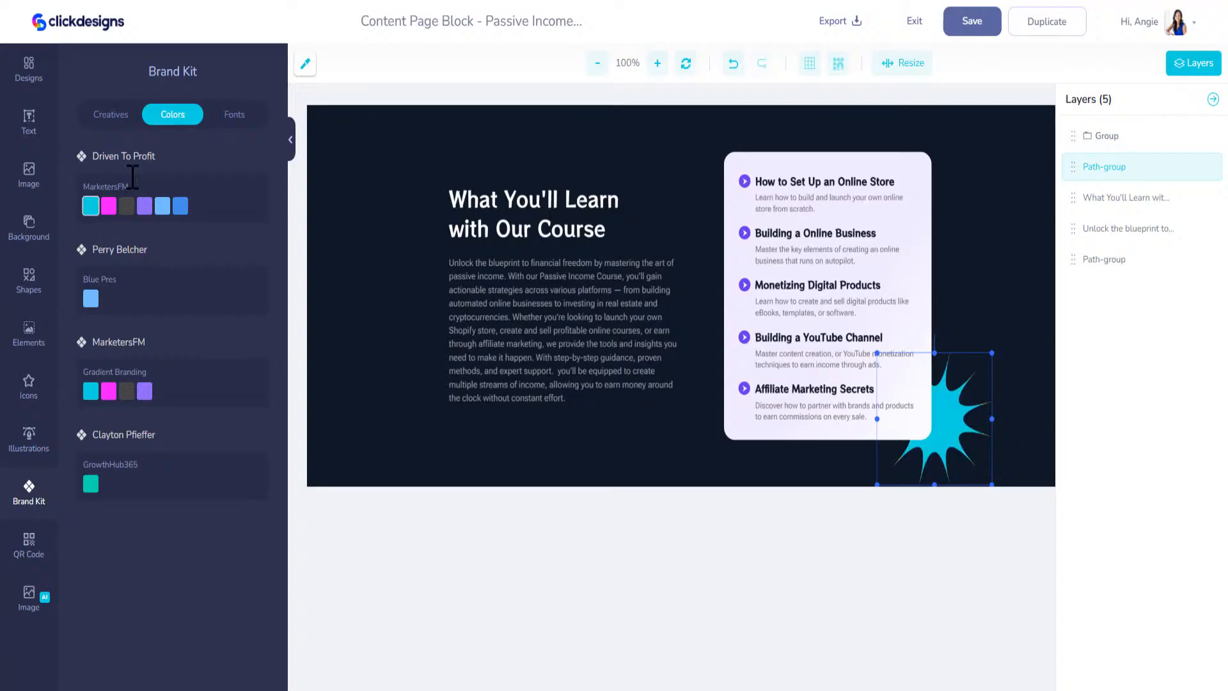
Change the dark navy background shape to dark grey #2B2B2B.
left_click(341, 131)
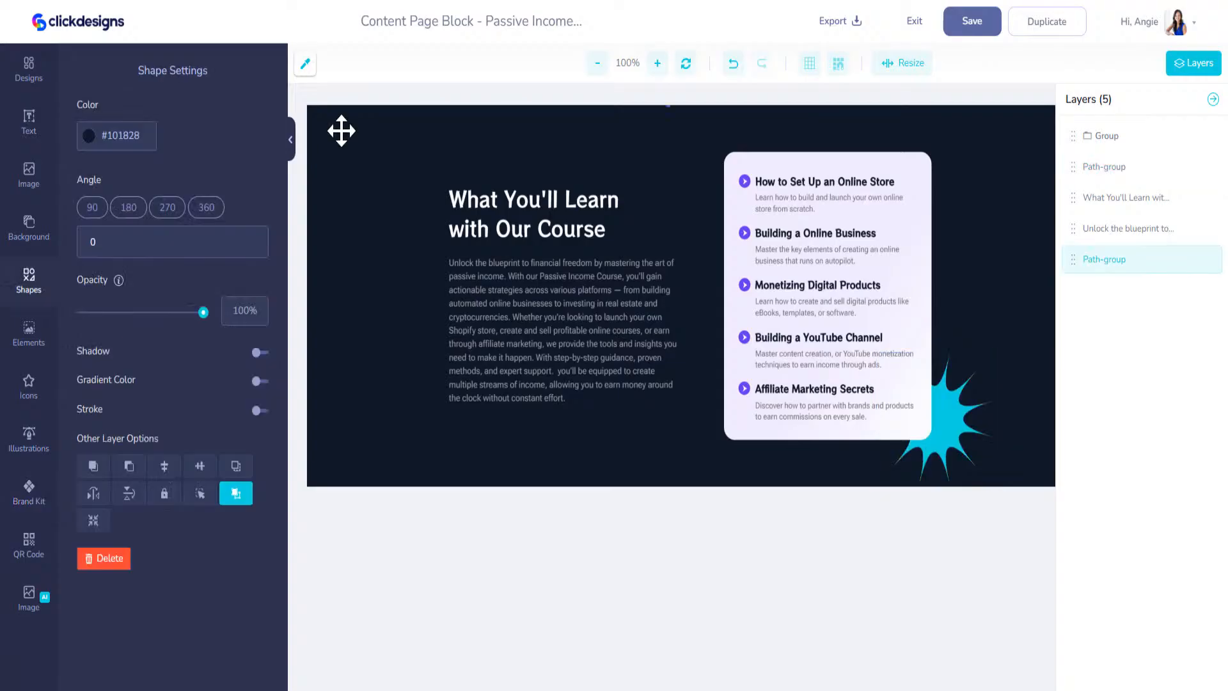
left_click(97, 137)
left_click_drag(86, 243, 76, 253)
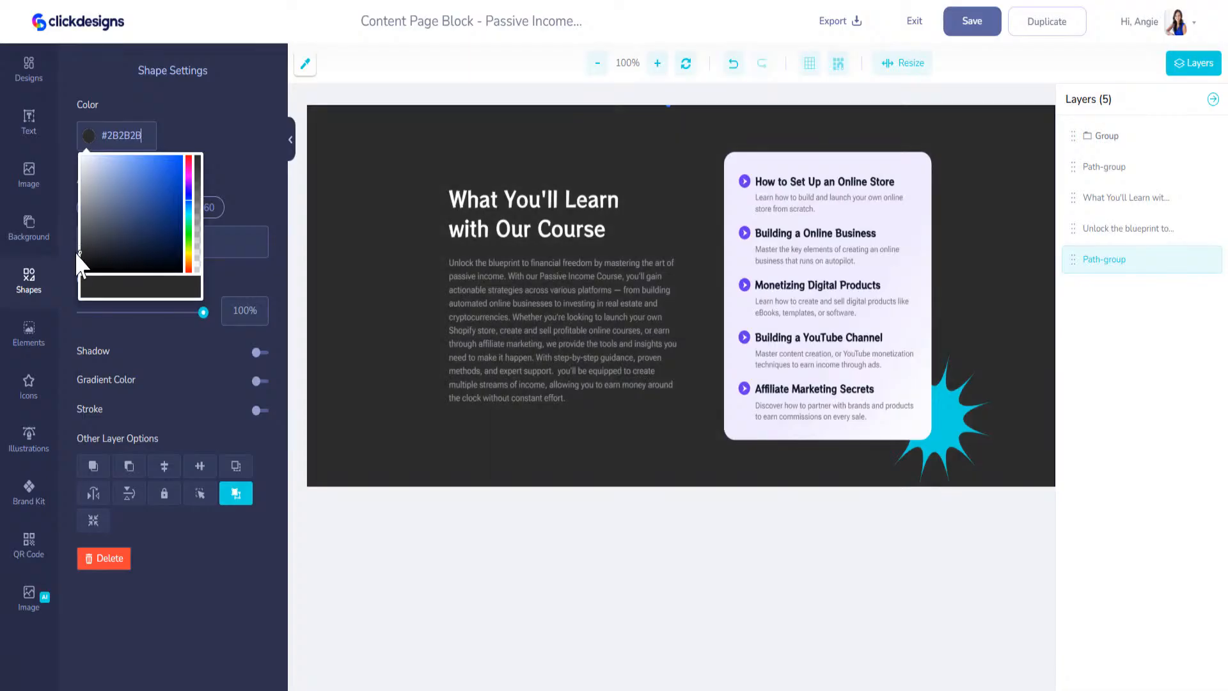
left_click(744, 184)
Ungroup the course-topics card and recolour the first two bullet icons with the brand cyan.
right_click(781, 180)
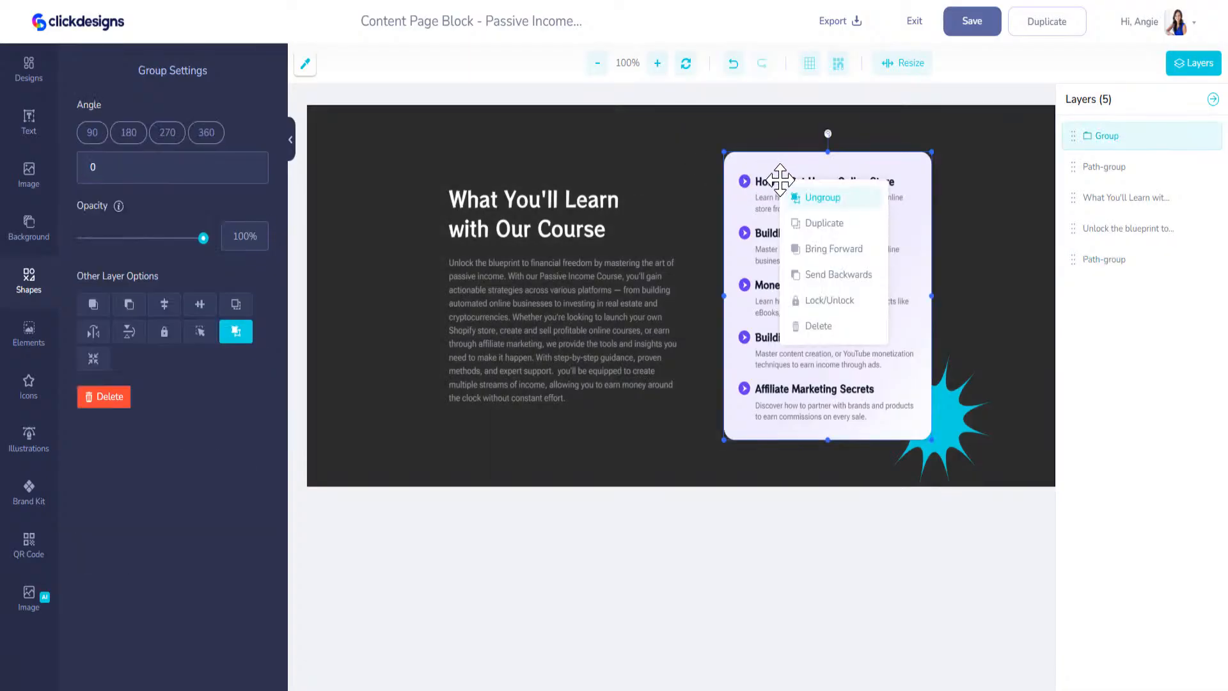
left_click(821, 200)
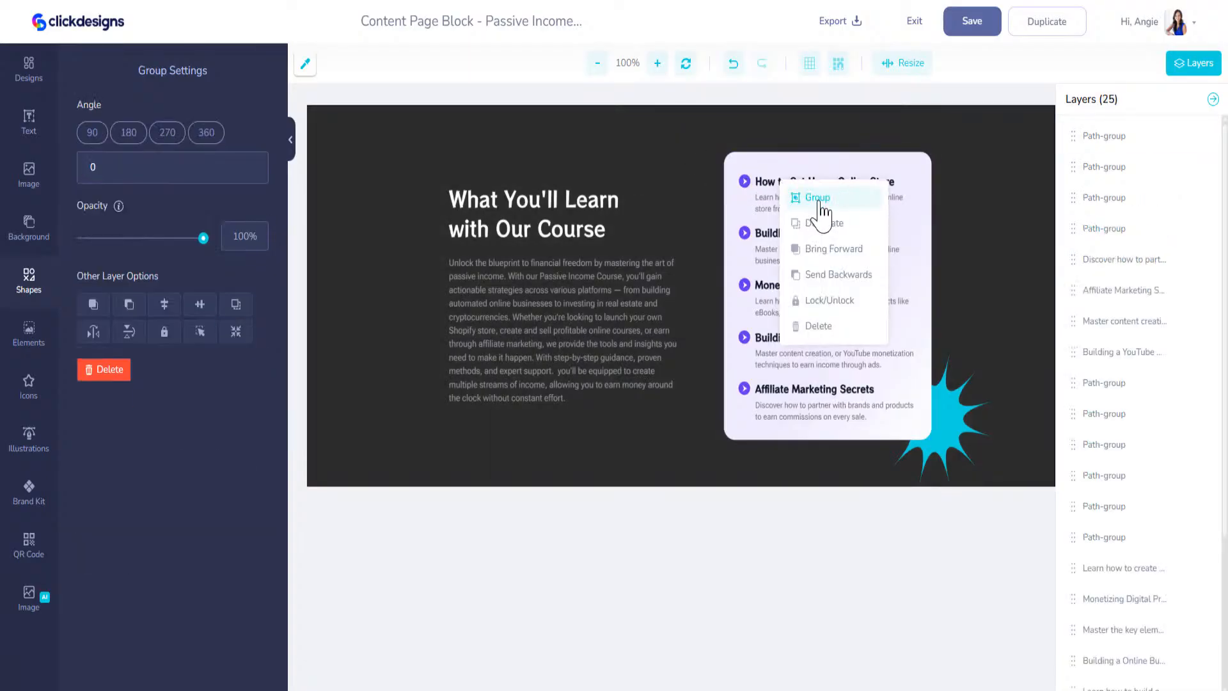
left_click(745, 183)
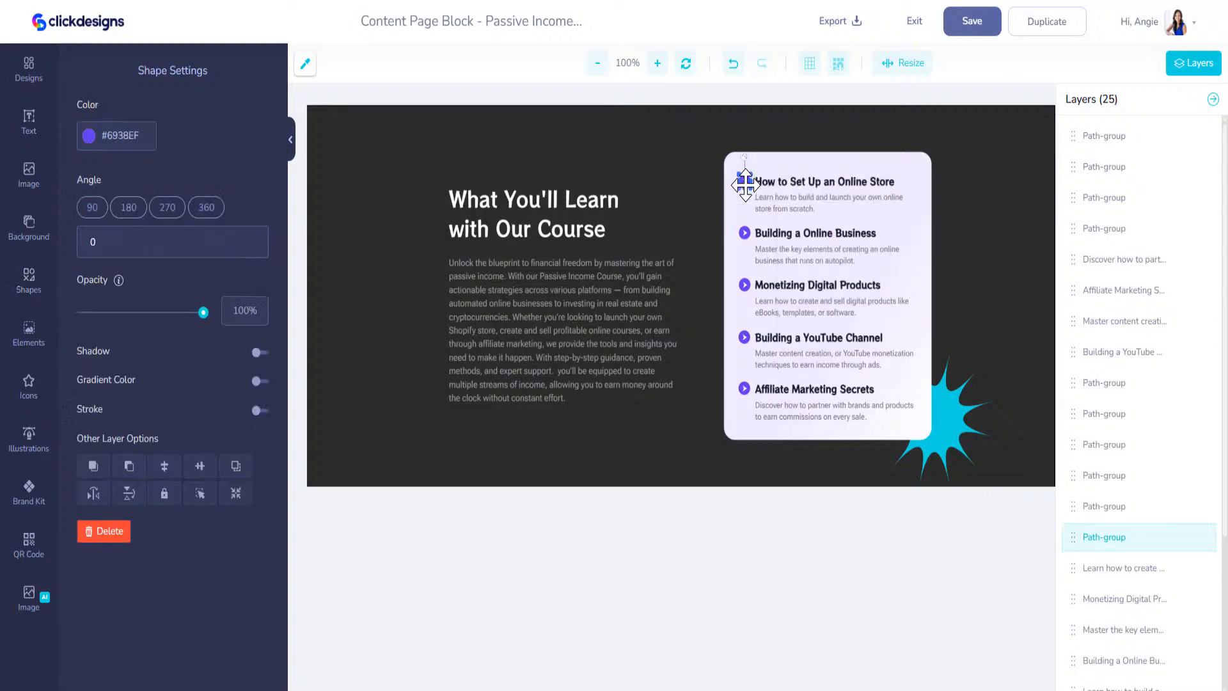
left_click(29, 492)
left_click(91, 205)
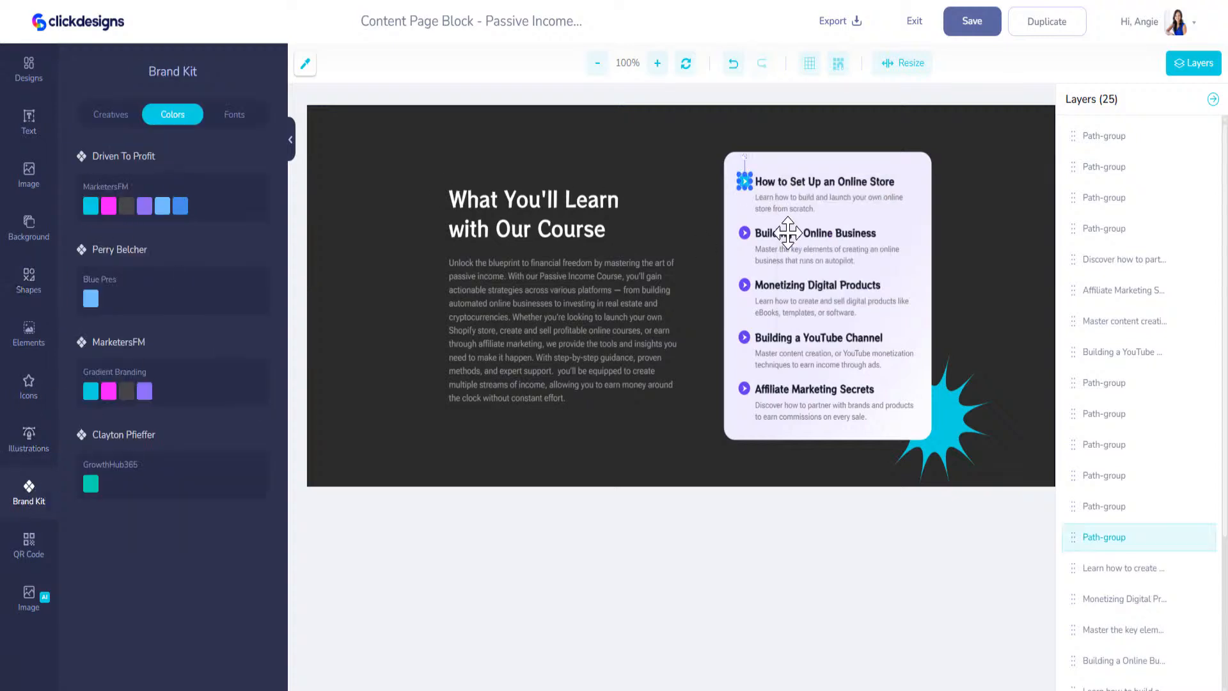
left_click(743, 233)
left_click(29, 492)
left_click(93, 209)
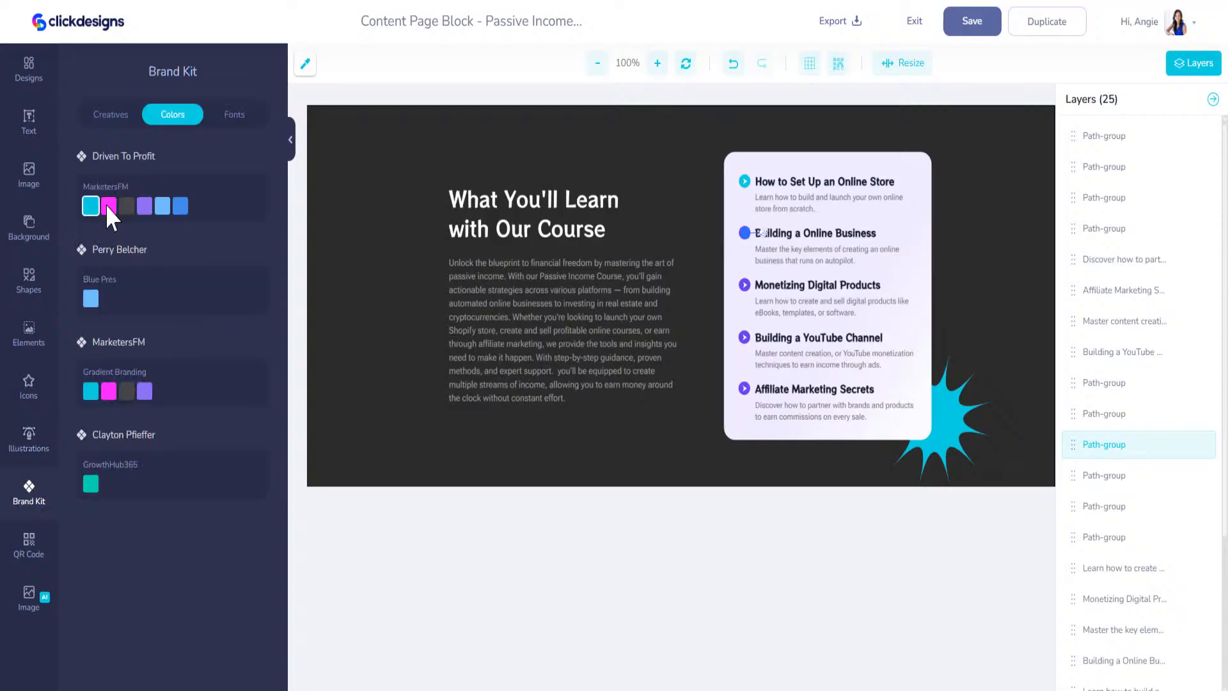
left_click(743, 285)
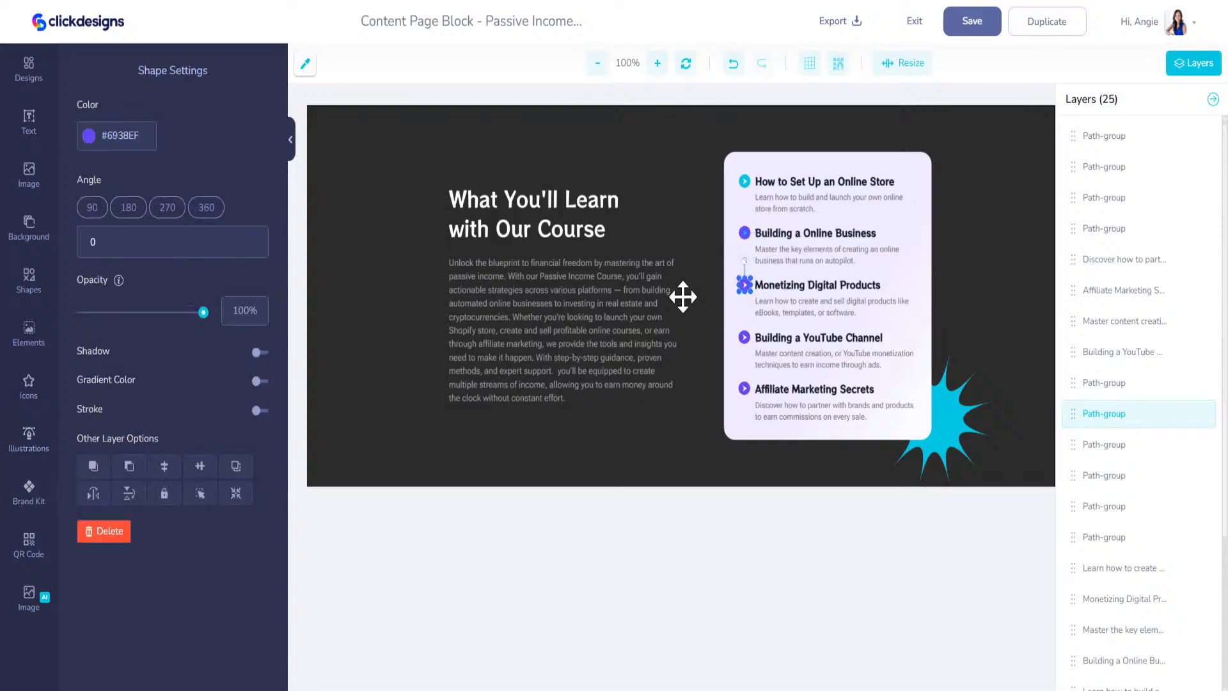
left_click(734, 66)
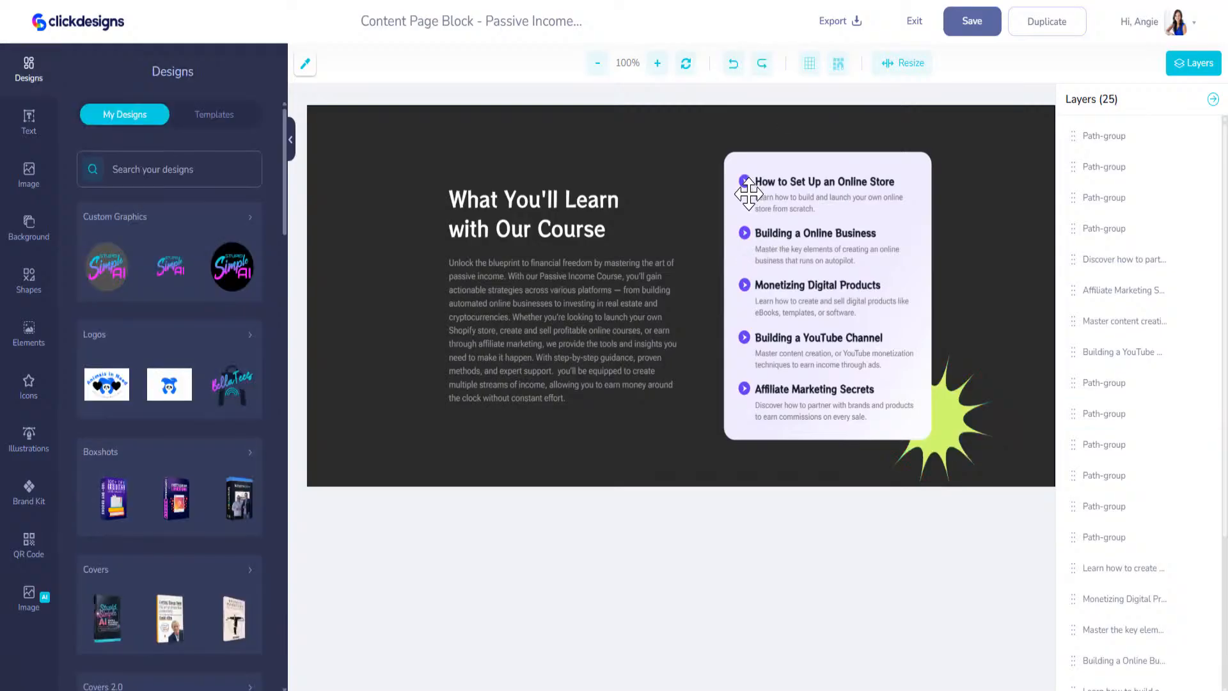
Turn the lime starburst cyan again.
left_click(975, 412)
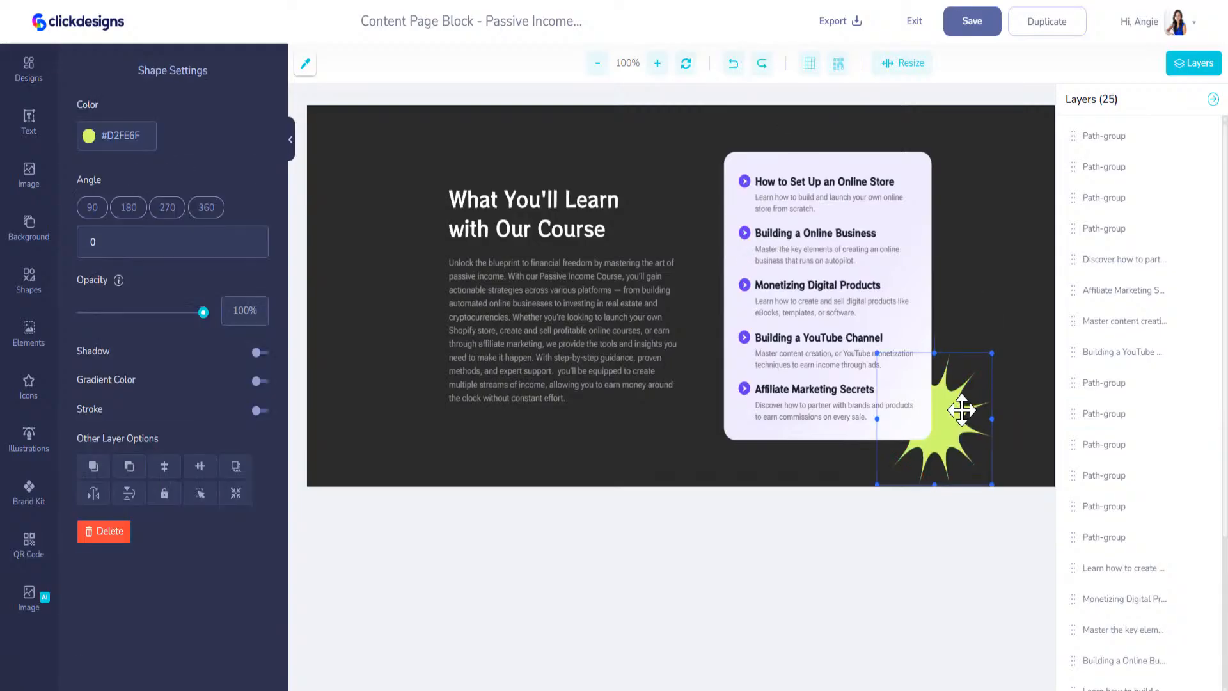
left_click(26, 495)
left_click(91, 207)
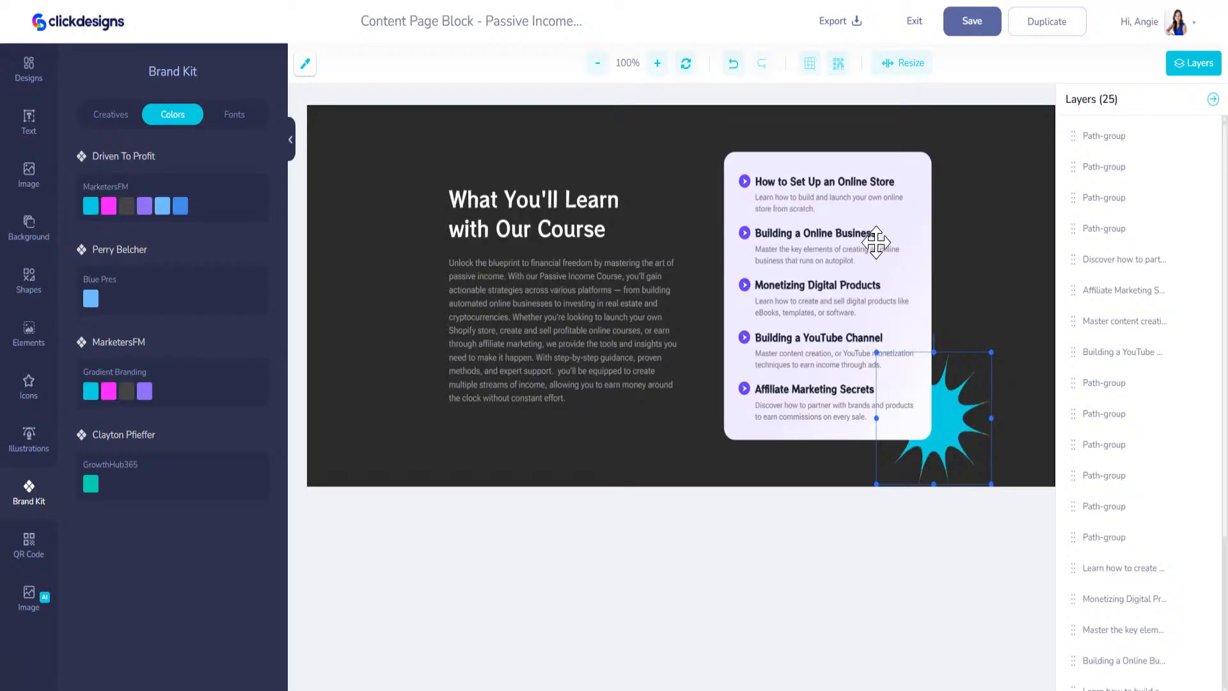
Recolour the remaining topic bullets, through Affiliate Marketing Secrets, cyan and save the block.
left_click(746, 182)
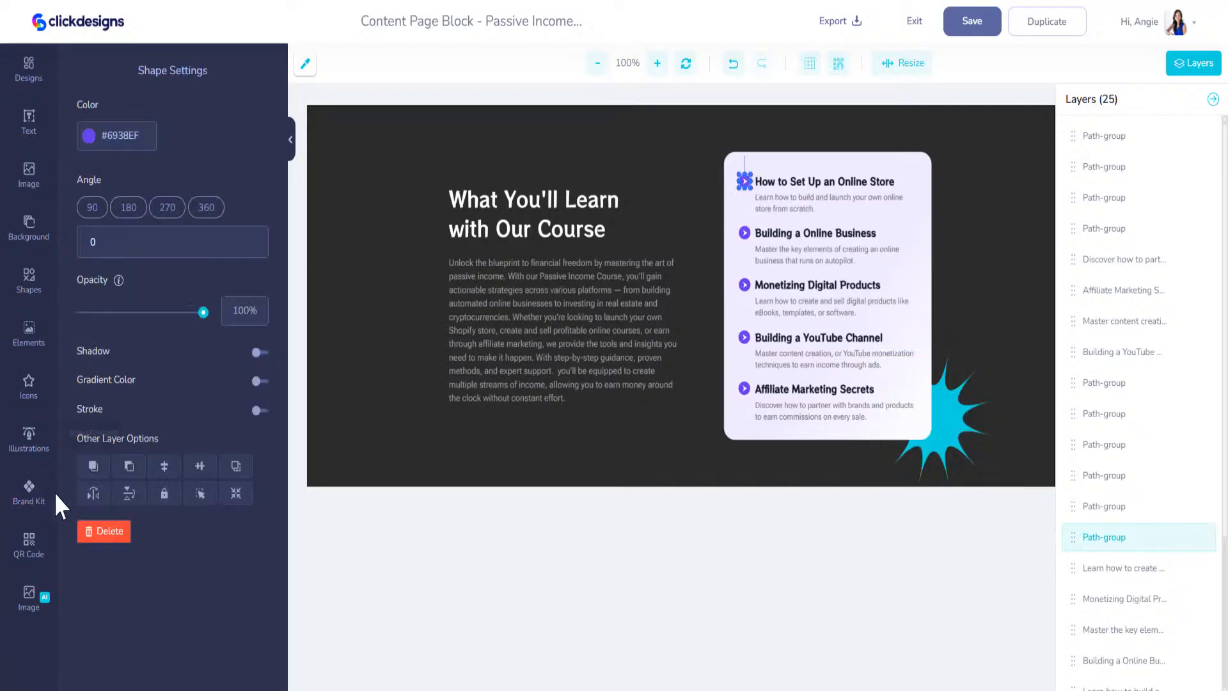
left_click(33, 486)
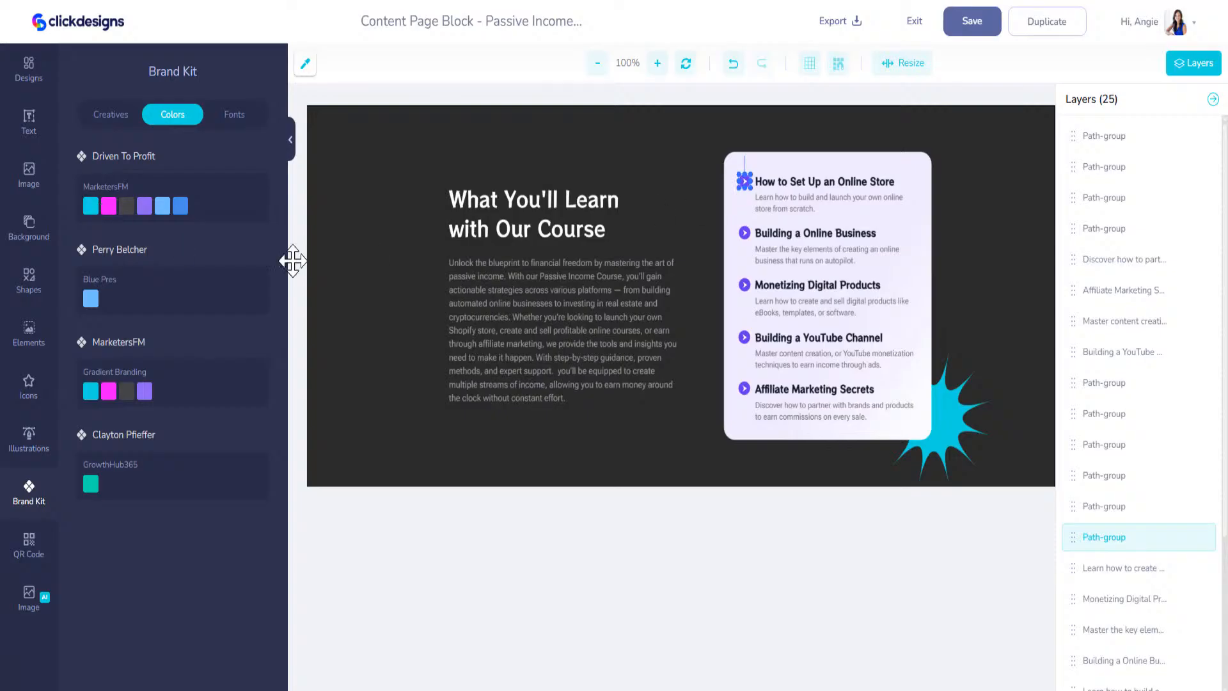
left_click(91, 205)
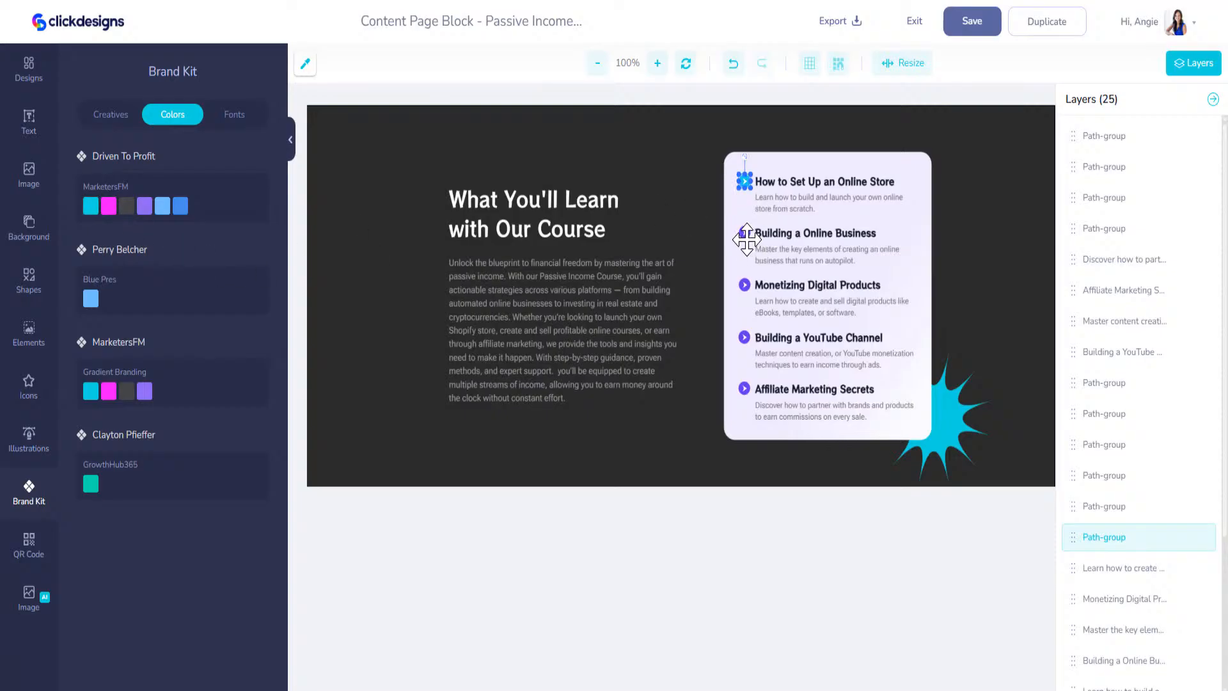
left_click(744, 234)
left_click(32, 502)
left_click(90, 206)
left_click(744, 286)
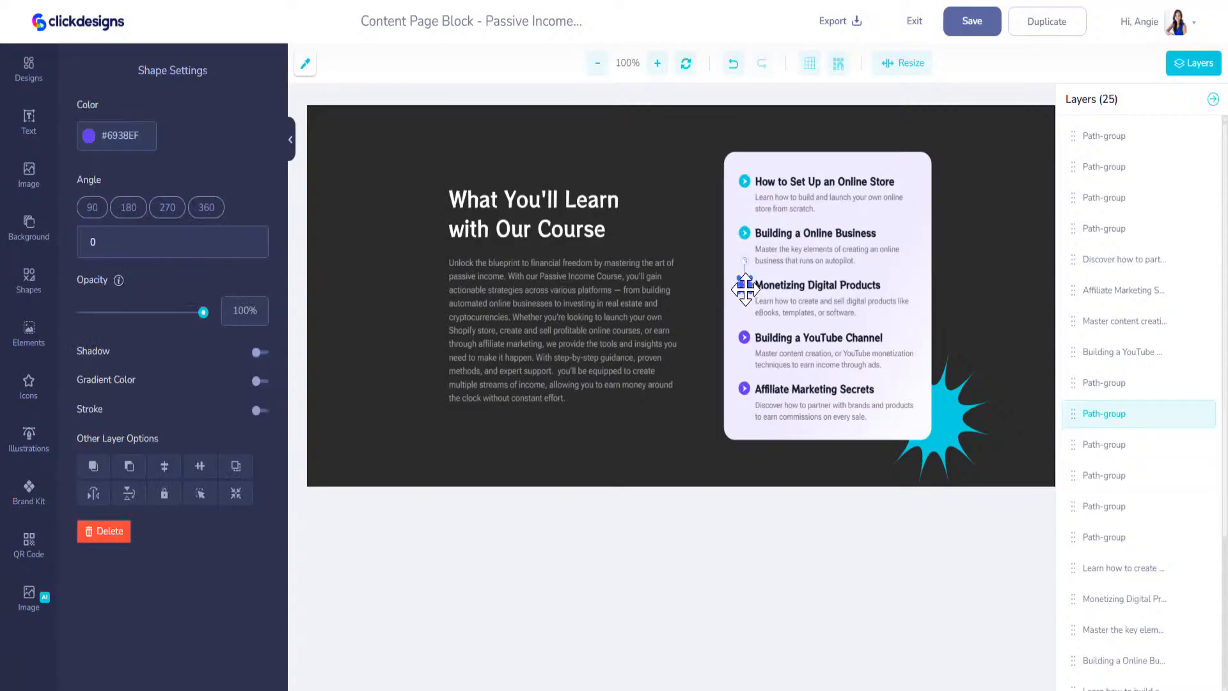
left_click(32, 489)
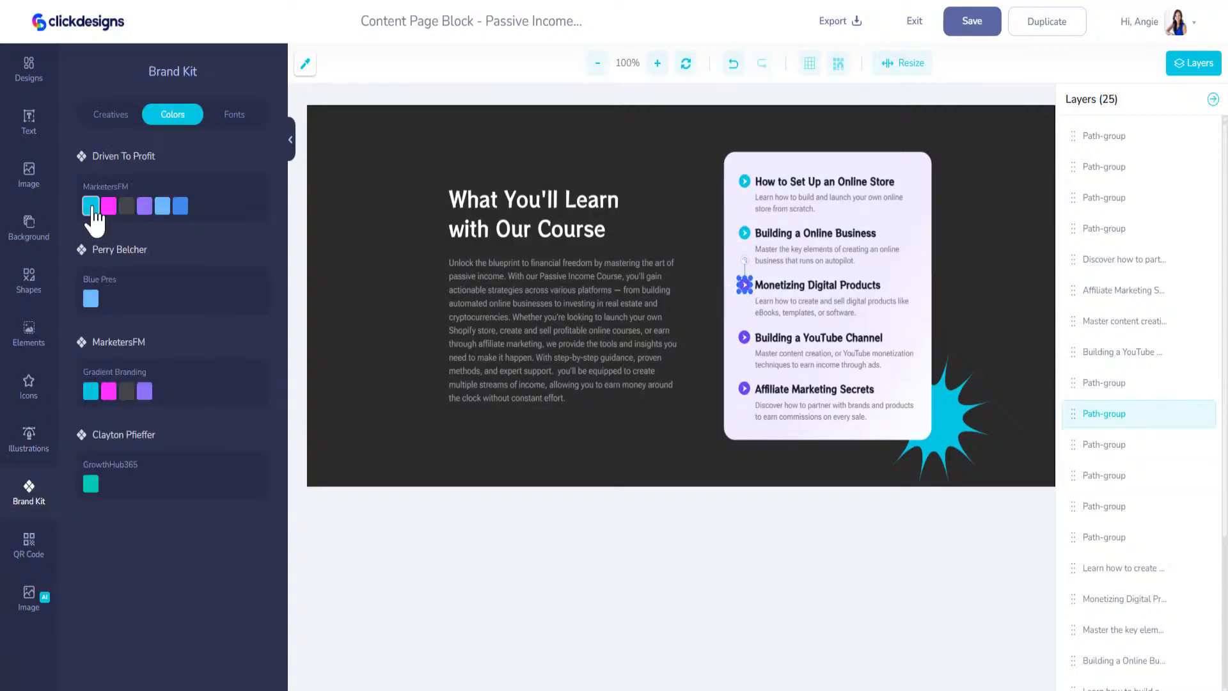
left_click(742, 341)
left_click(30, 500)
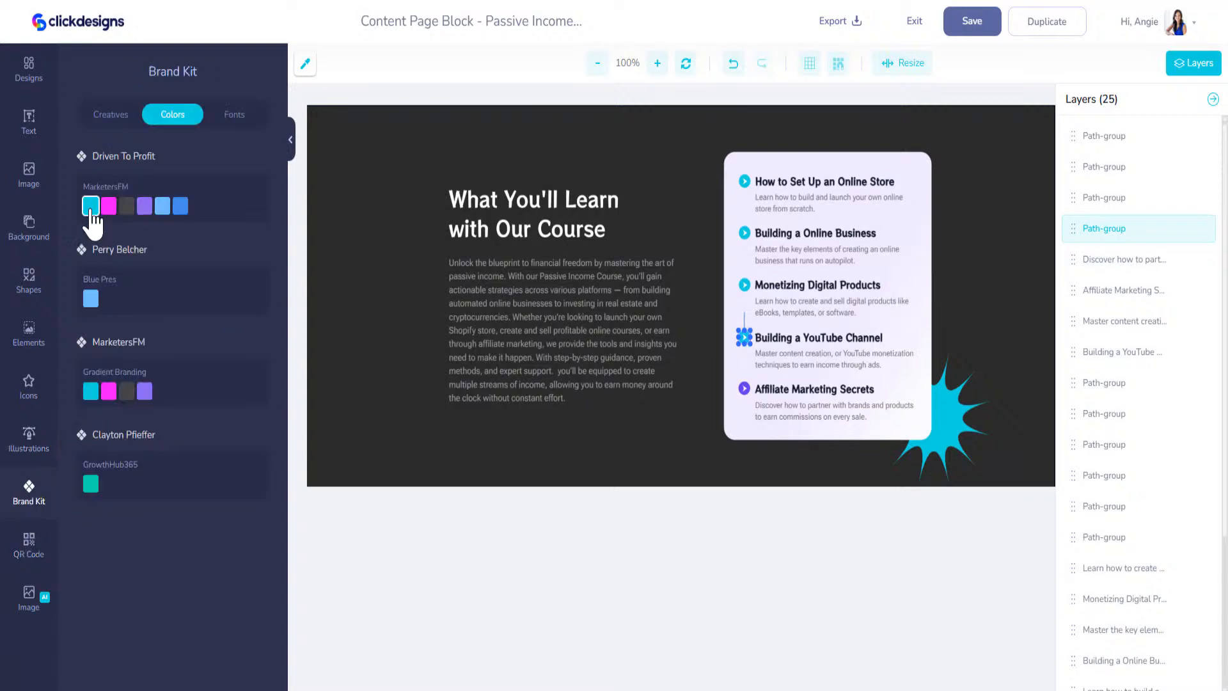
left_click(743, 388)
left_click(29, 495)
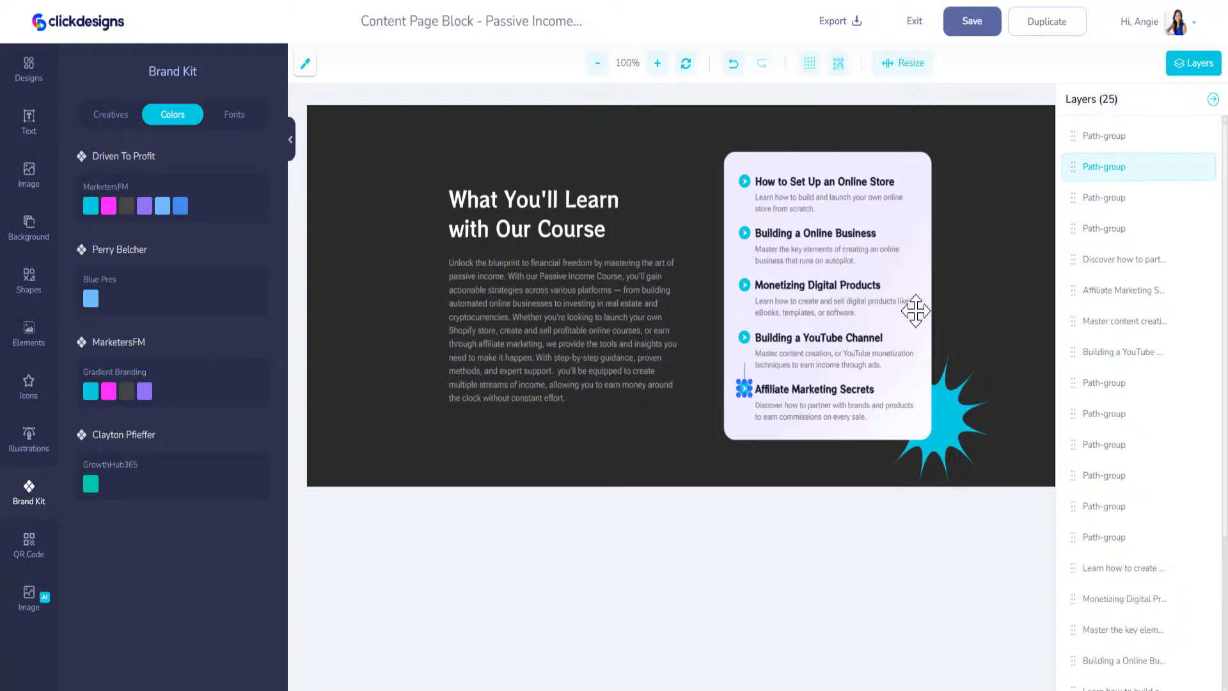
left_click(967, 29)
Return to My Designs and open the Why Choose Course block for editing.
left_click(915, 22)
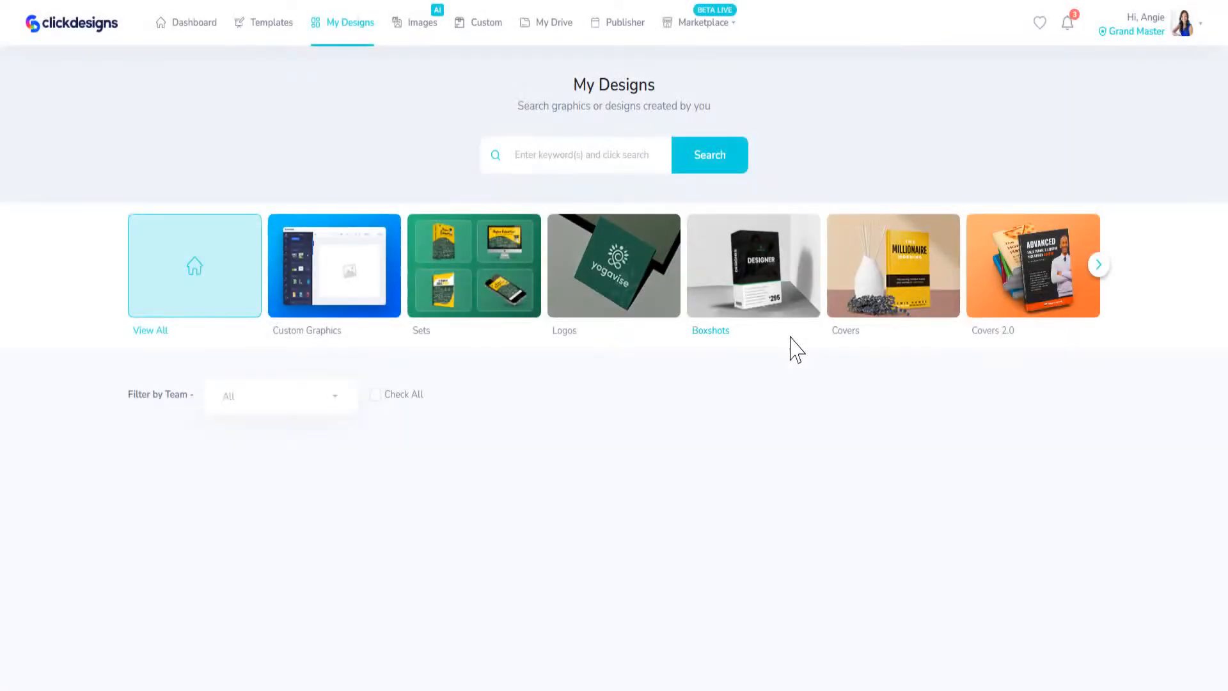
scroll(639, 563, "down", 6)
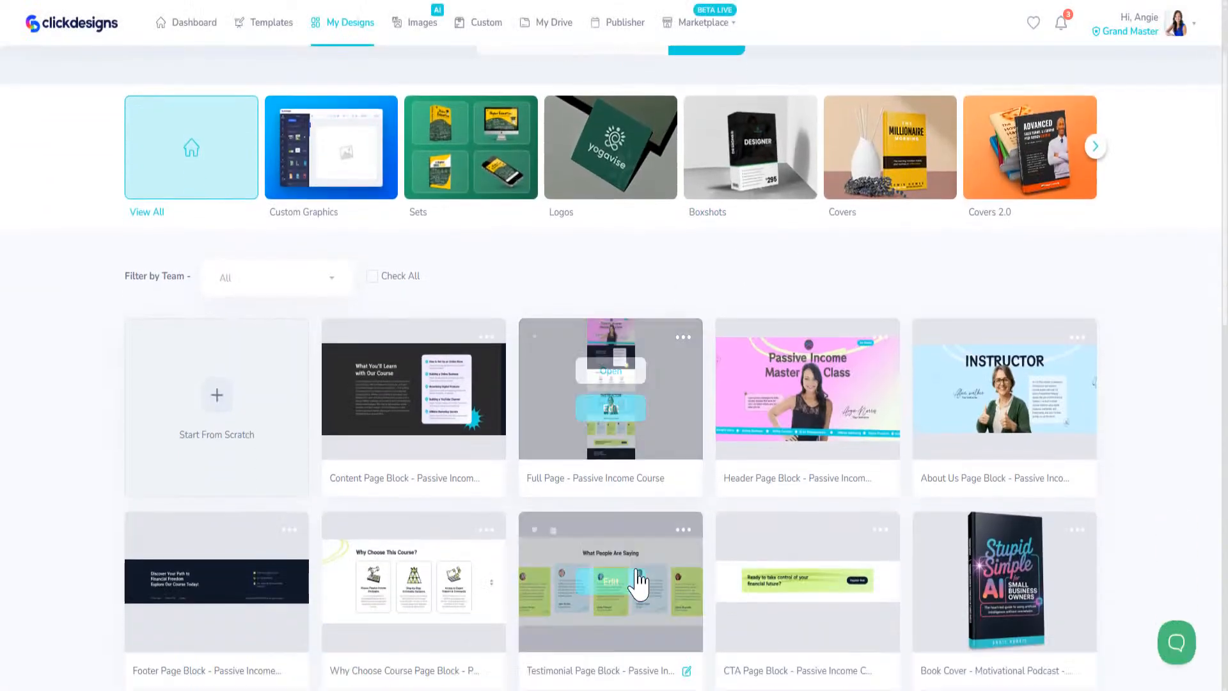
scroll(636, 570, "up", 4)
scroll(745, 240, "down", 2)
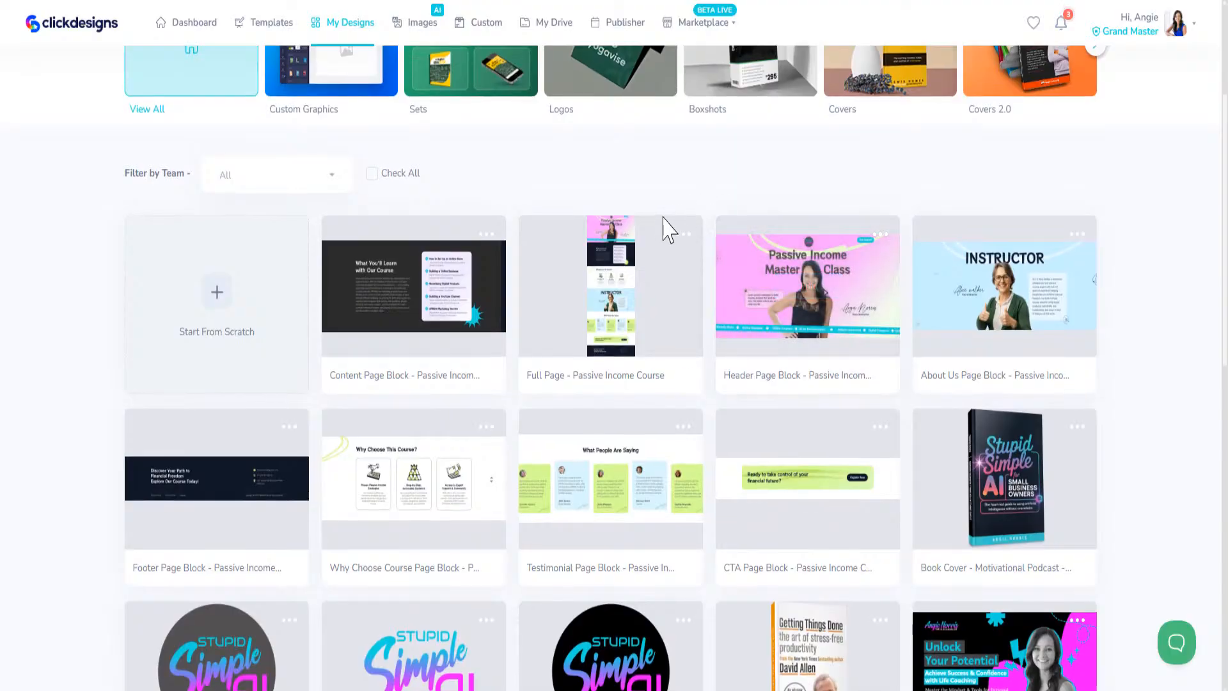
left_click(413, 481)
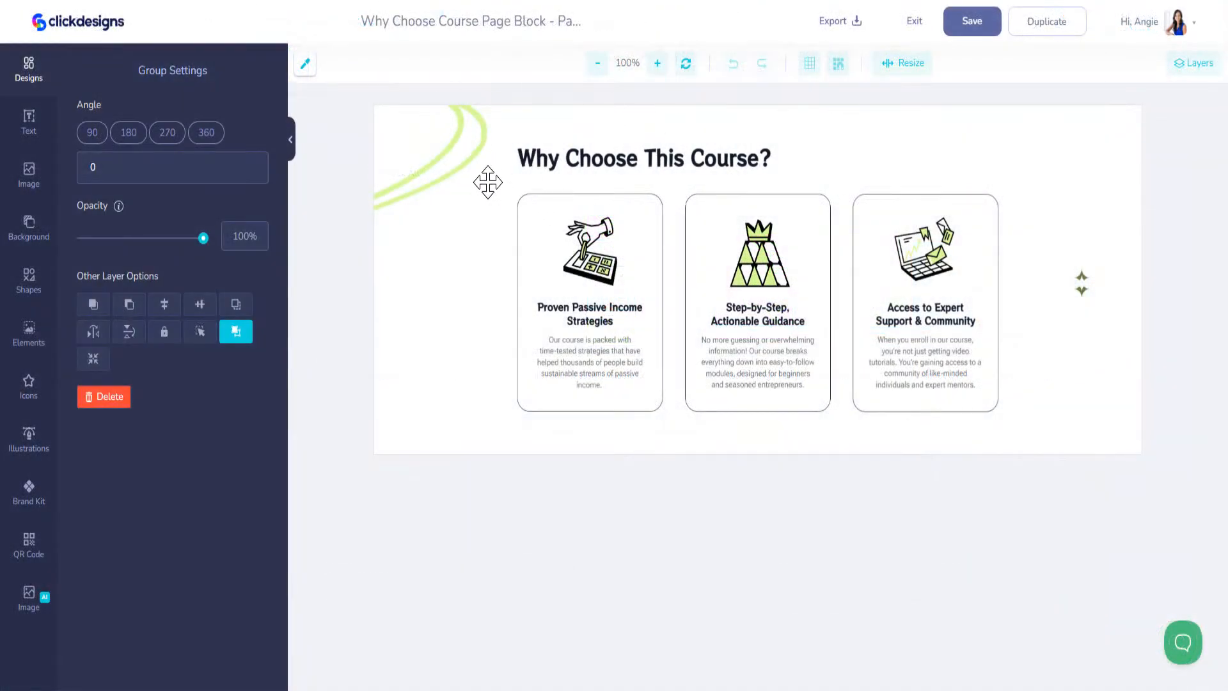
Ungroup the block, hide the white cover shape and move its layer to the top.
right_click(487, 183)
left_click(526, 203)
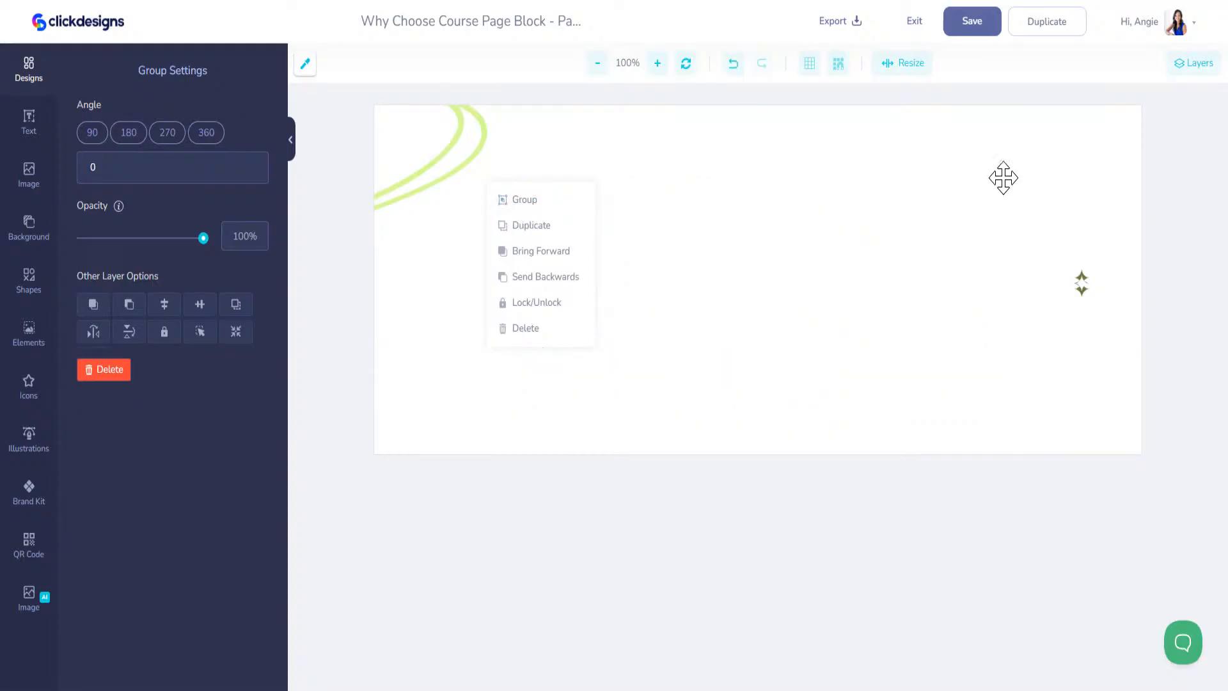
left_click(1179, 64)
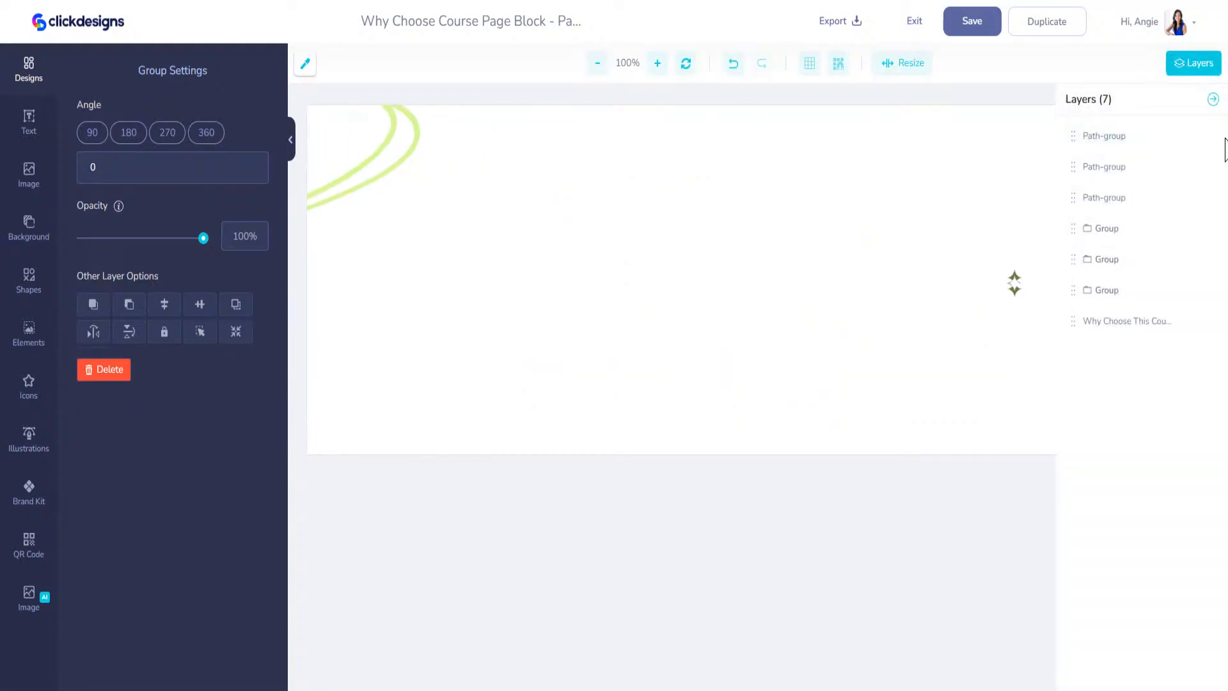
left_click(1212, 136)
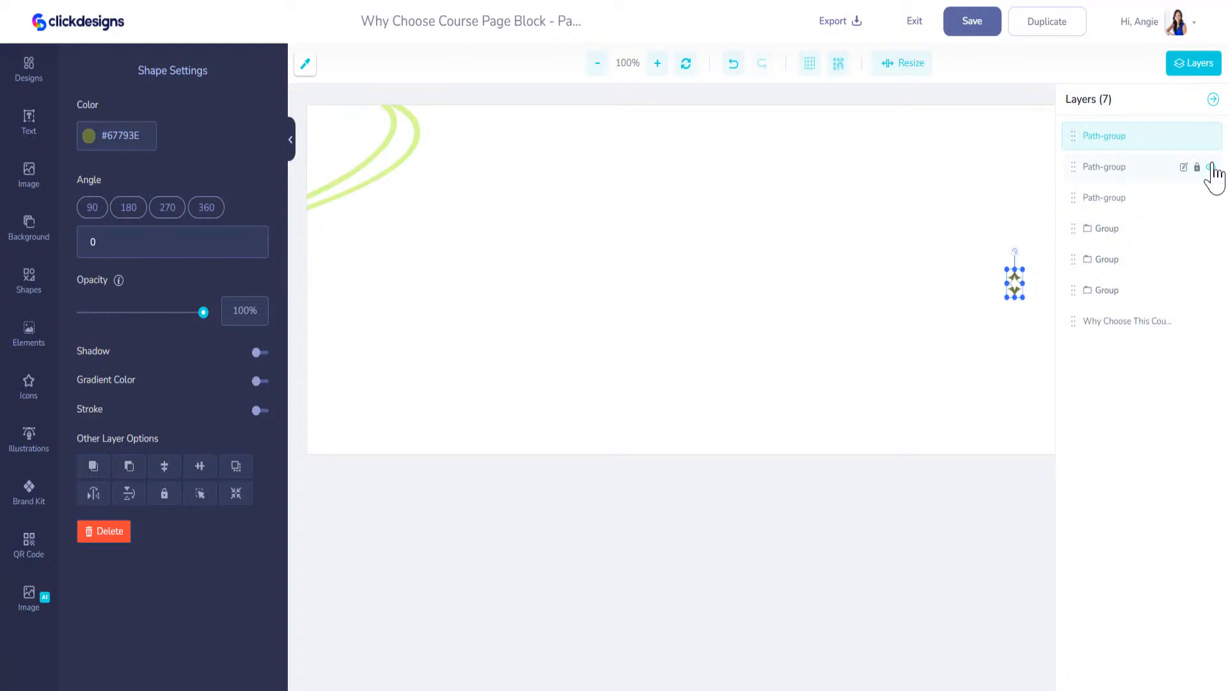
left_click(1210, 167)
left_click(1211, 200)
left_click(1211, 199)
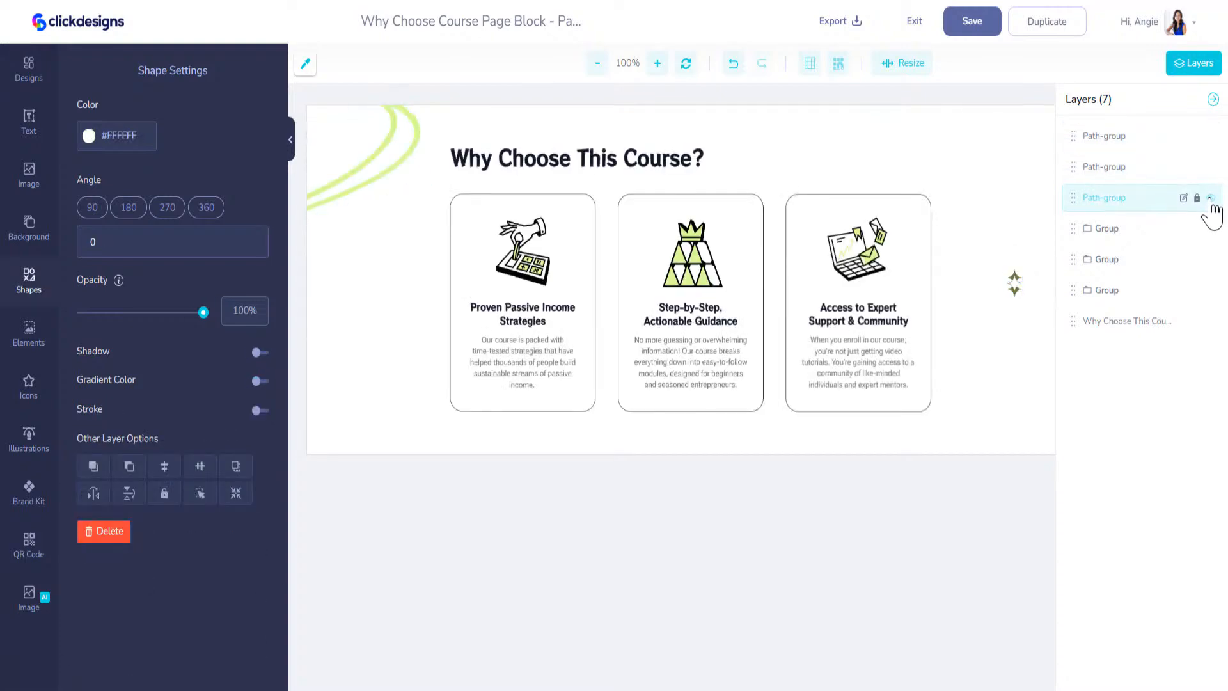
left_click_drag(1071, 197, 1075, 136)
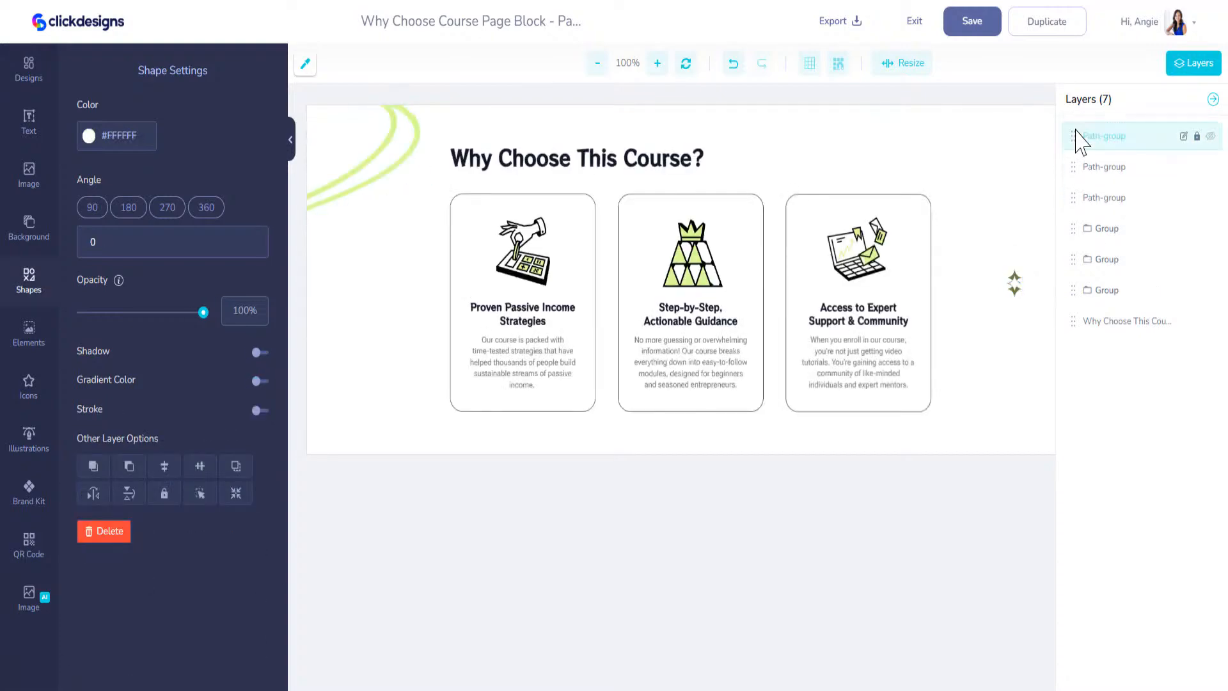
Set the top-left corner arc's first gradient colour to #12D6DF.
left_click(360, 149)
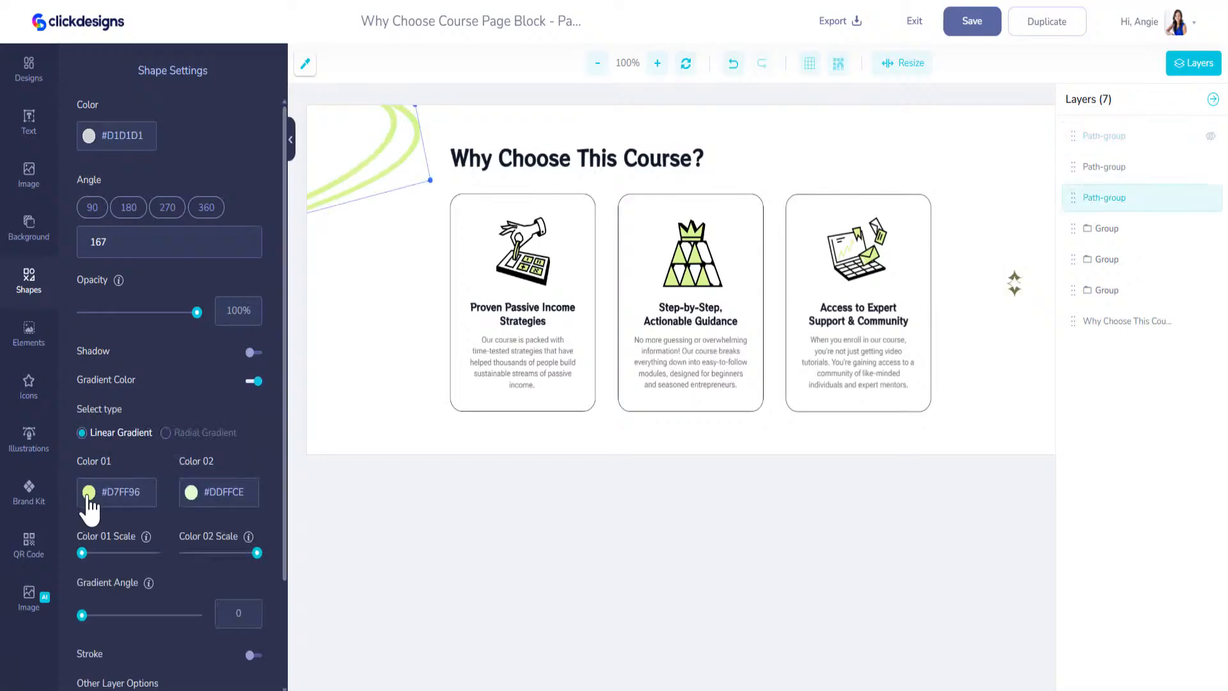
left_click(110, 495)
type("#1")
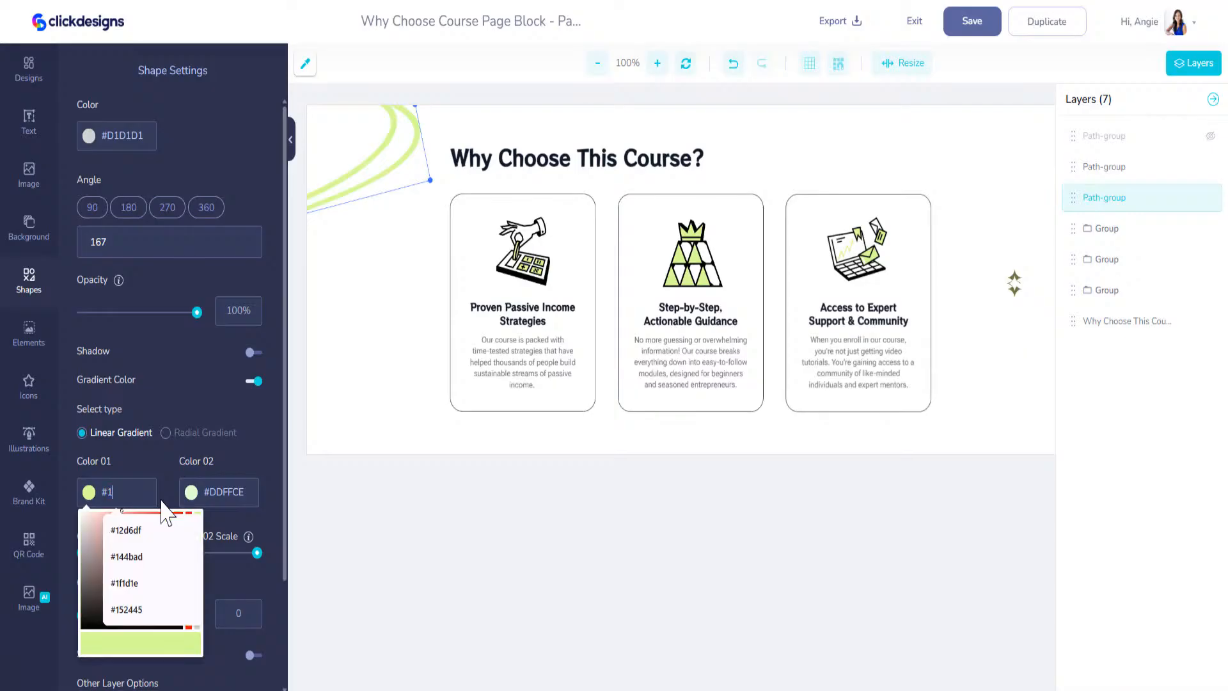
type("2D6DF")
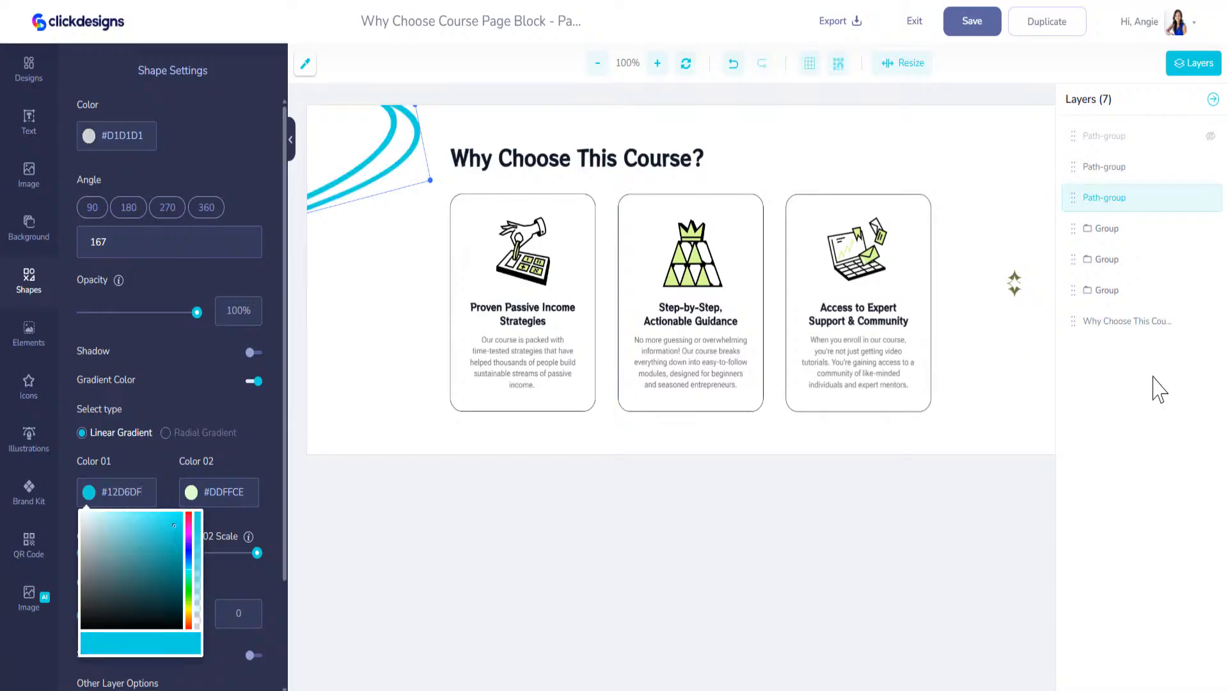
Color the small sparkle accent with the brand-kit cyan, then select the course cards.
left_click(1017, 287)
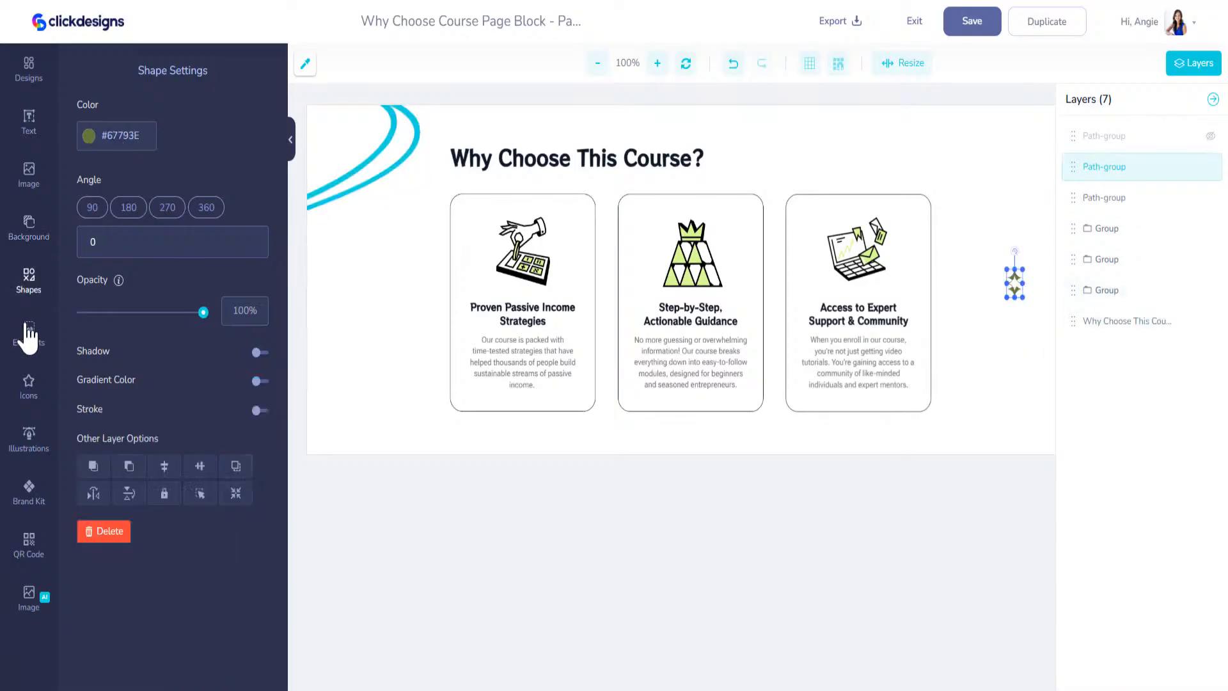
left_click(28, 491)
left_click(173, 114)
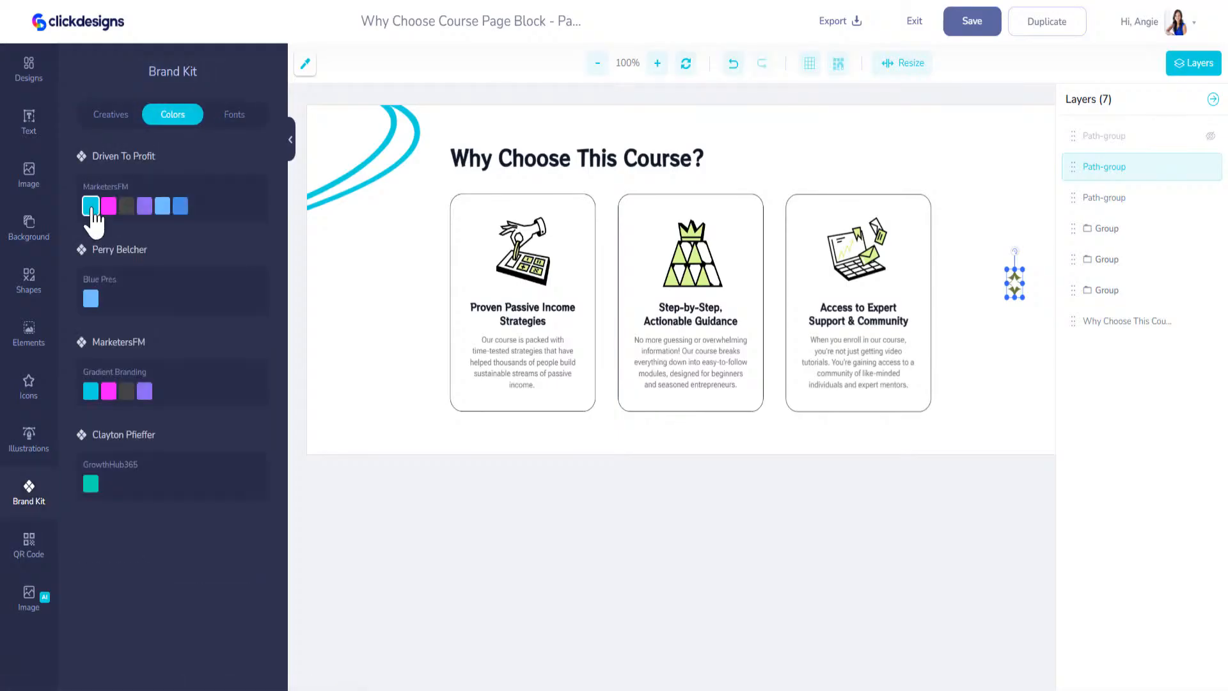
left_click(530, 259)
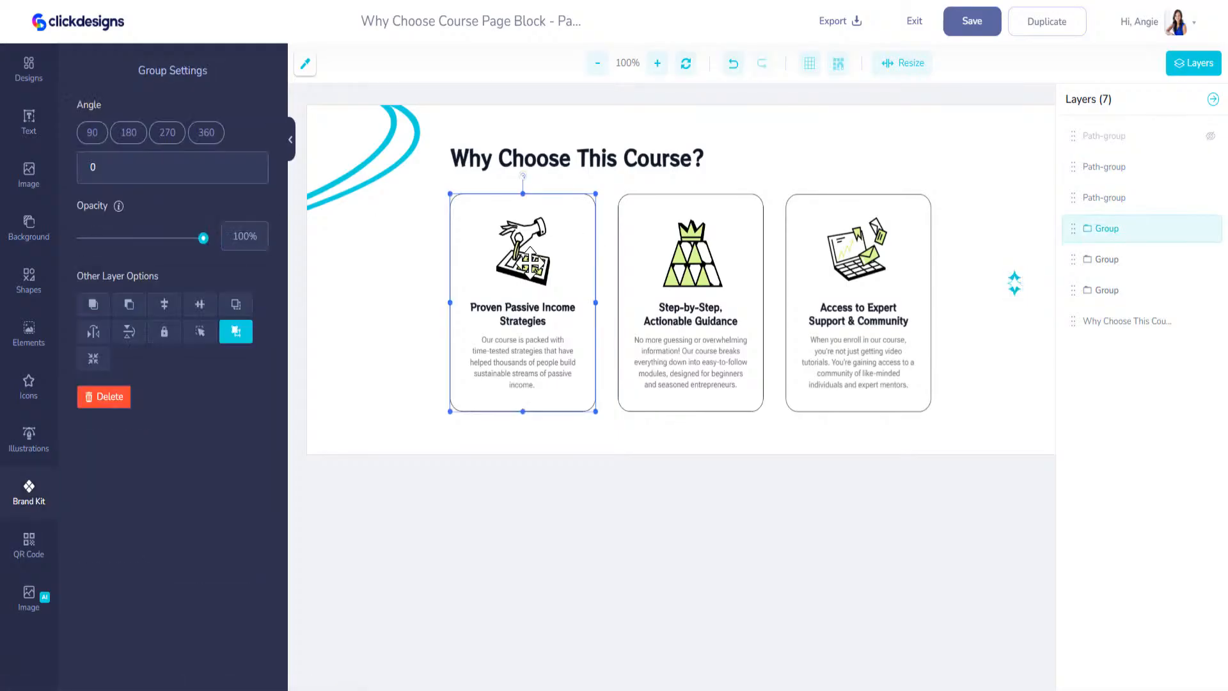
right_click(530, 261)
left_click(671, 259)
left_click(834, 261)
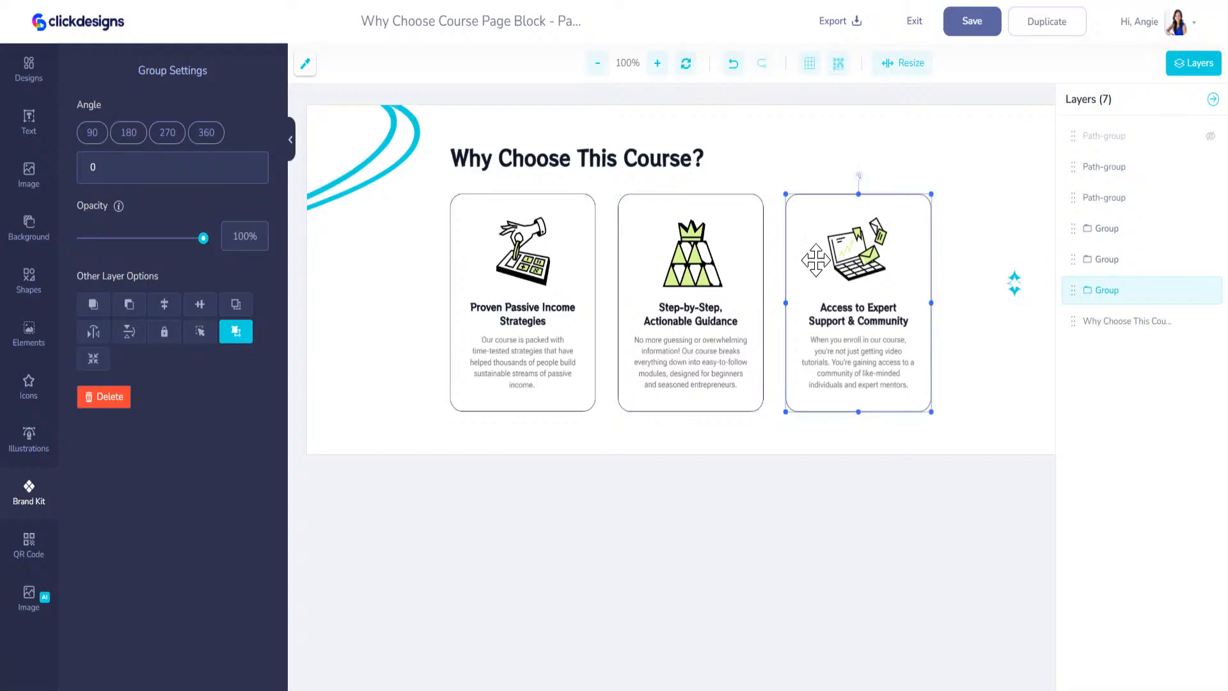
left_click(694, 250)
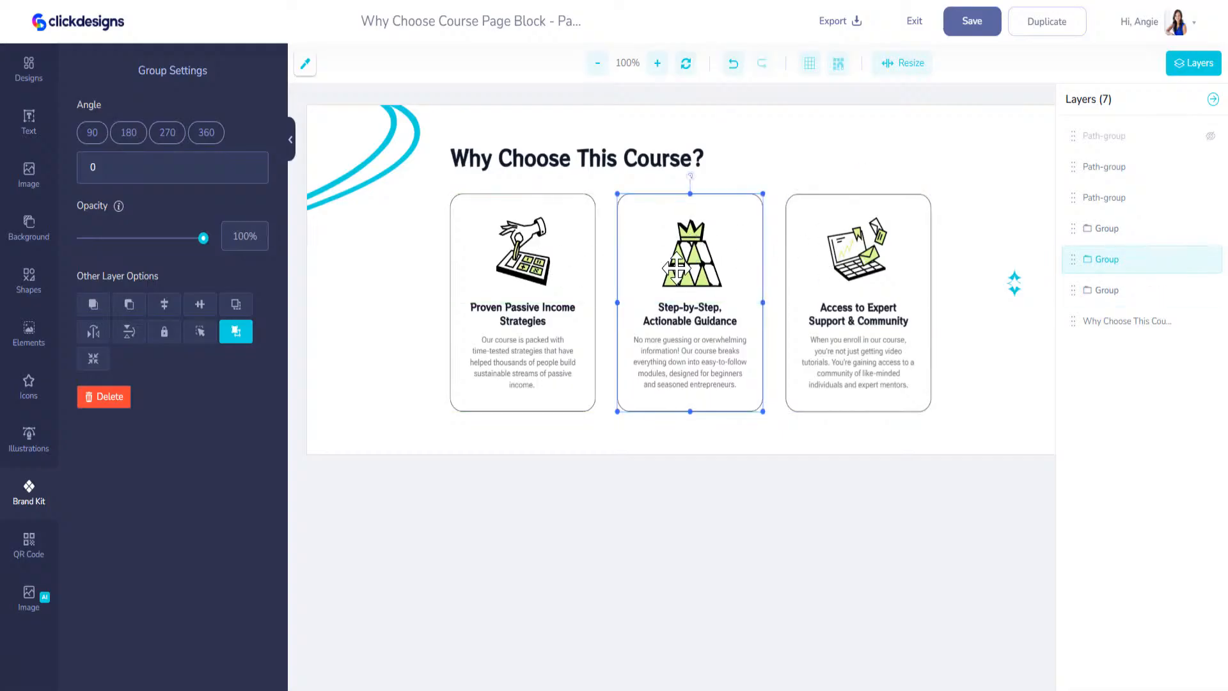
Save the Why Choose block and open the About Us block for editing.
left_click(972, 25)
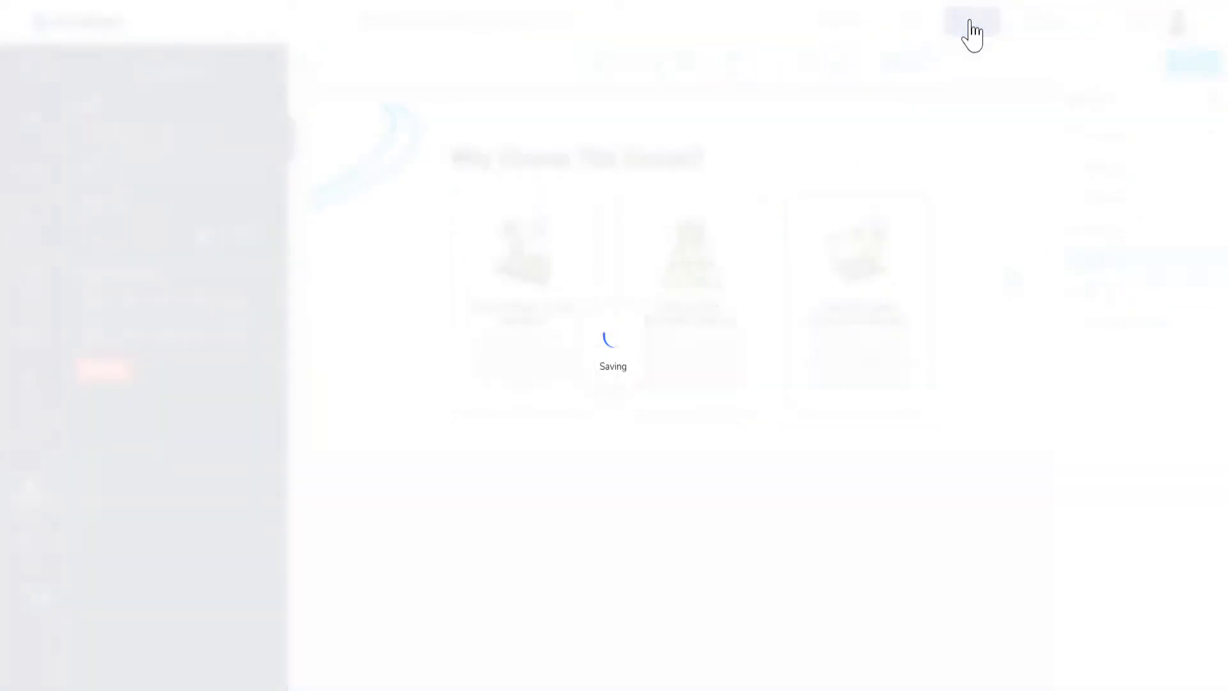
scroll(776, 438, "down", 5)
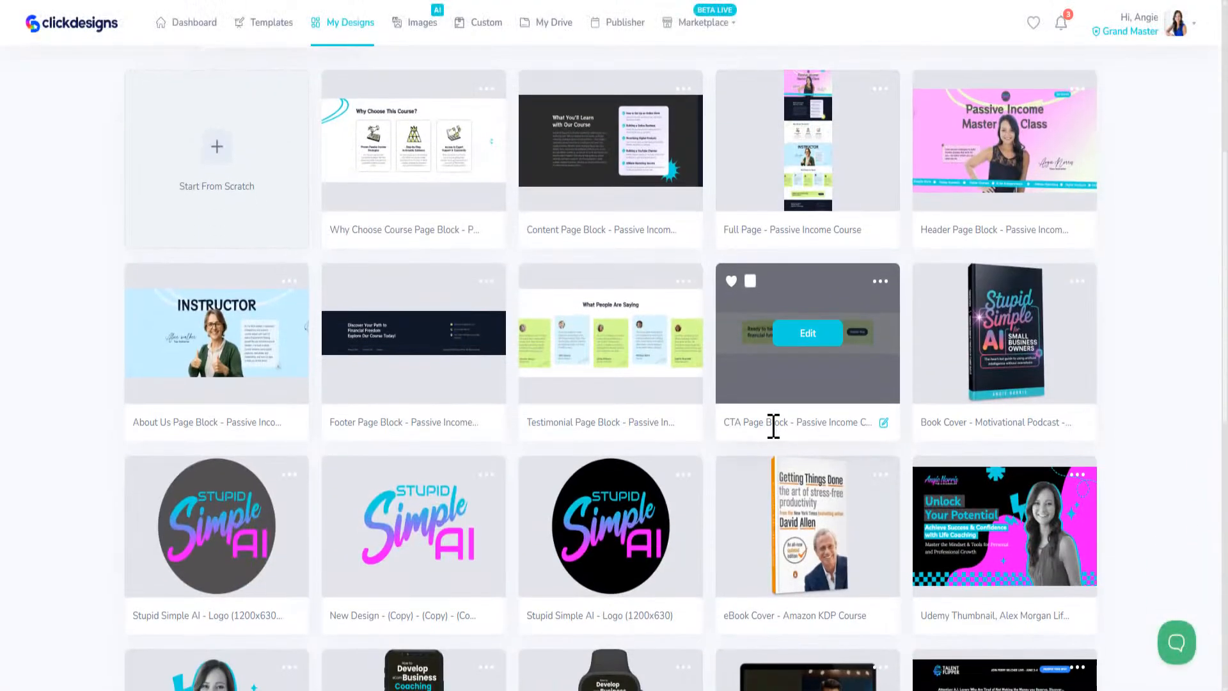
mouse_move(249, 336)
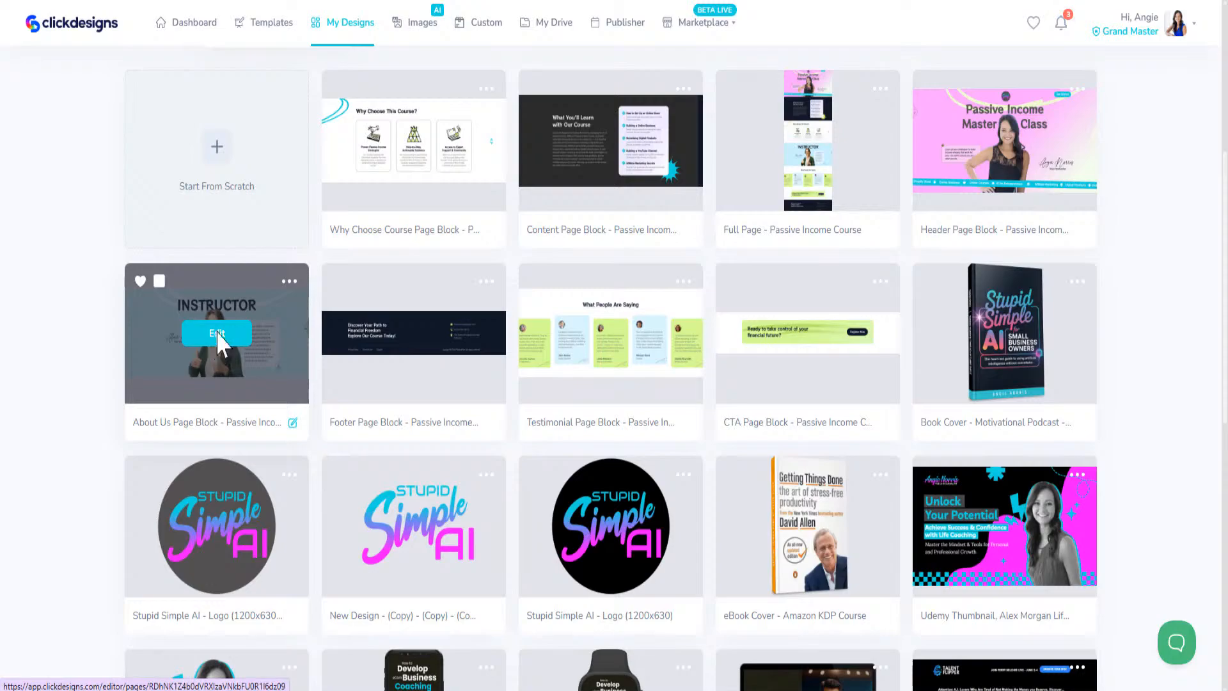
left_click(217, 334)
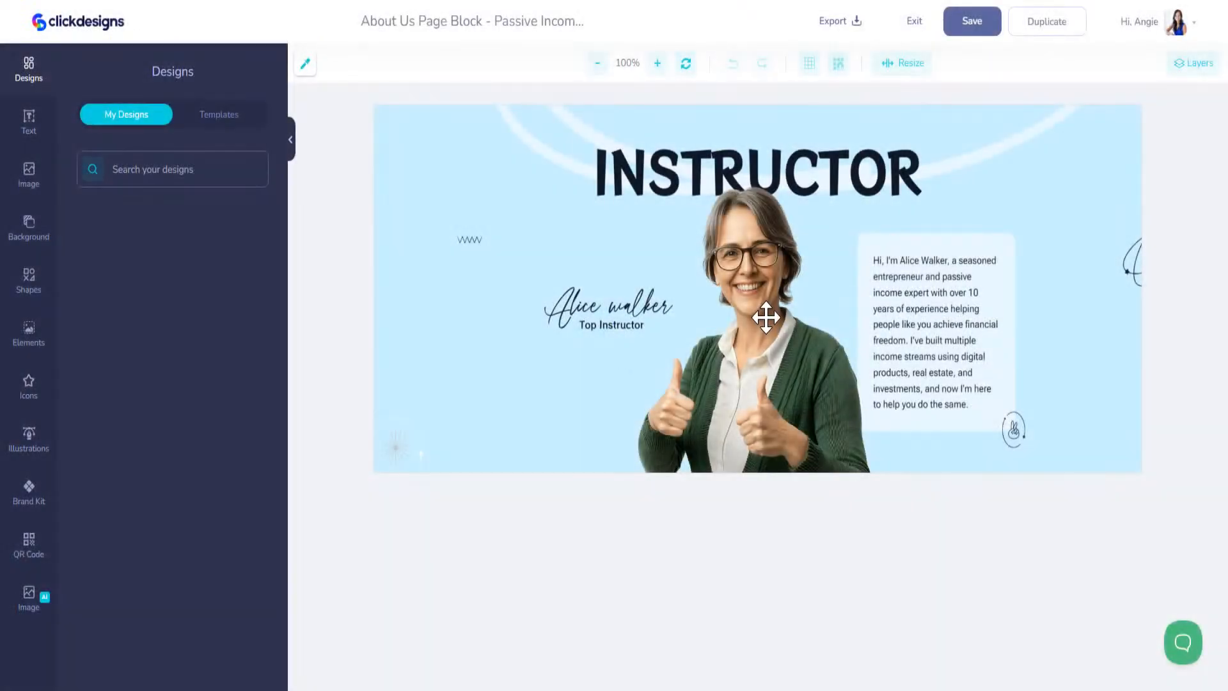
Delete the current instructor photo and browse the uploaded images library.
left_click(766, 316)
key("Delete")
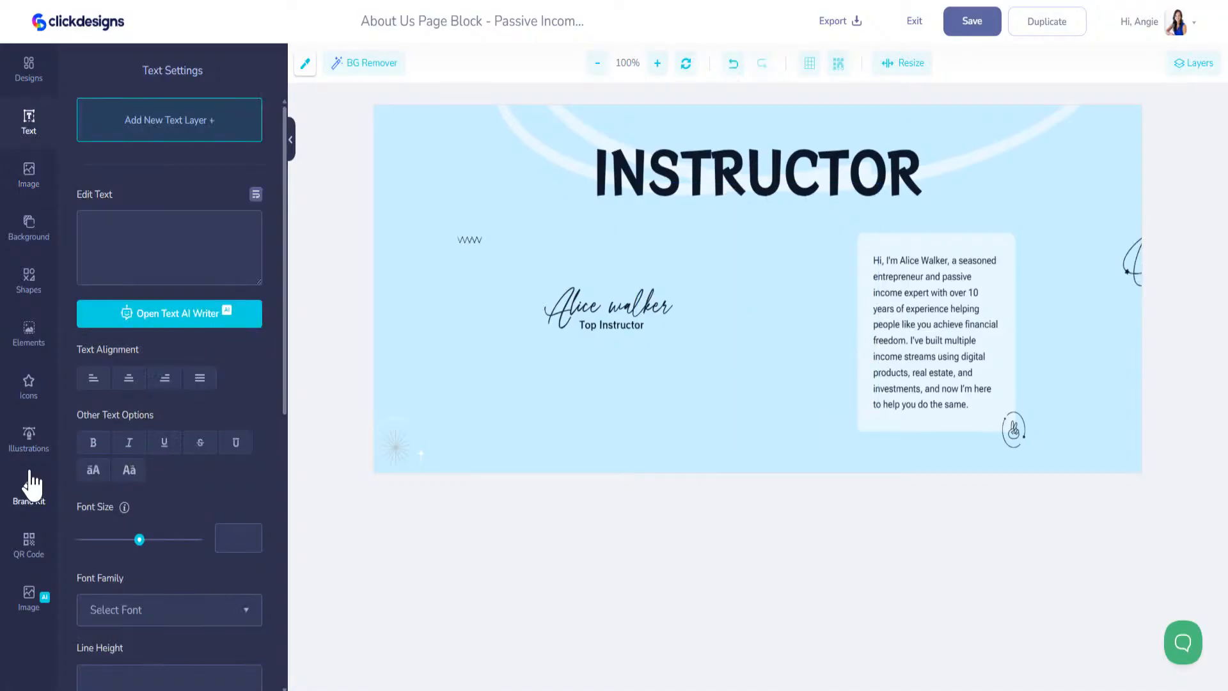
left_click(35, 181)
scroll(181, 521, "down", 5)
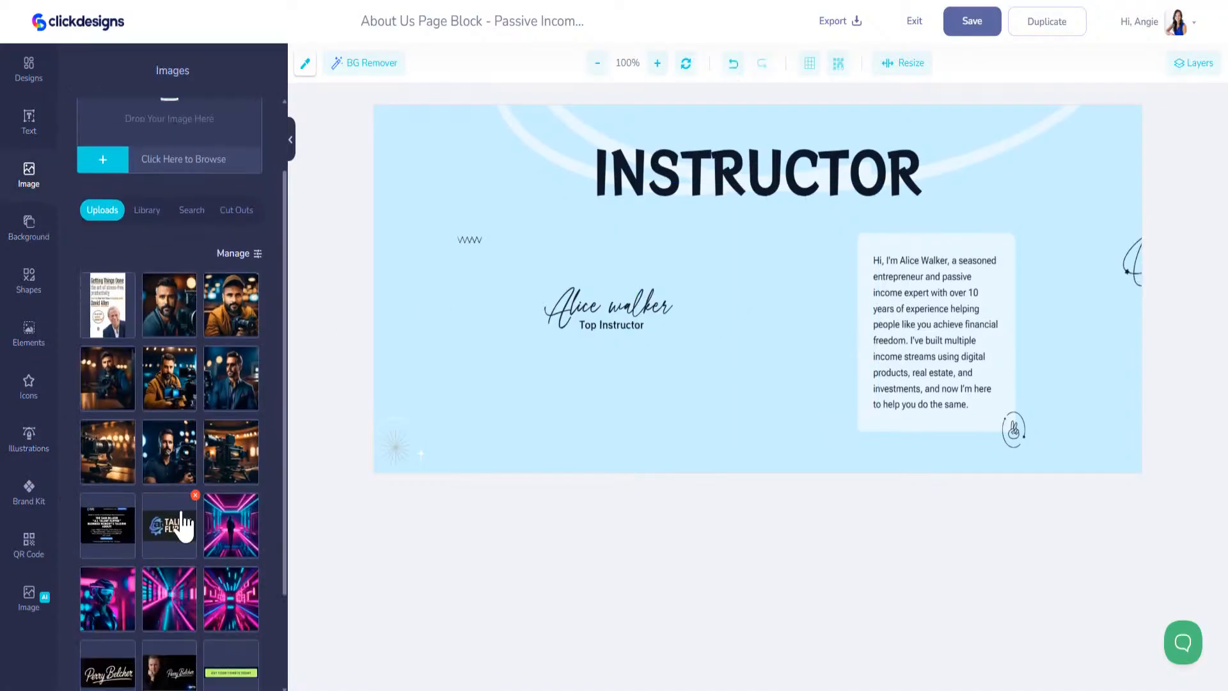
scroll(195, 516, "down", 8)
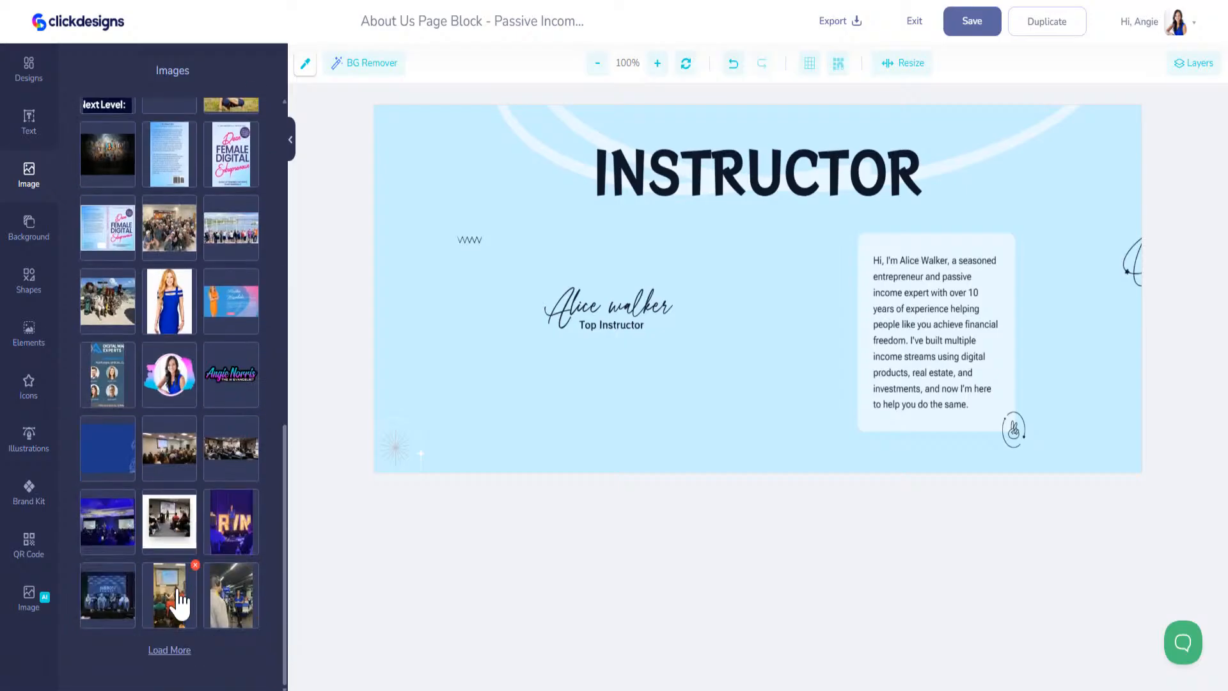
Keep loading more uploaded images until the standing woman's portrait appears.
left_click(165, 653)
scroll(198, 505, "down", 10)
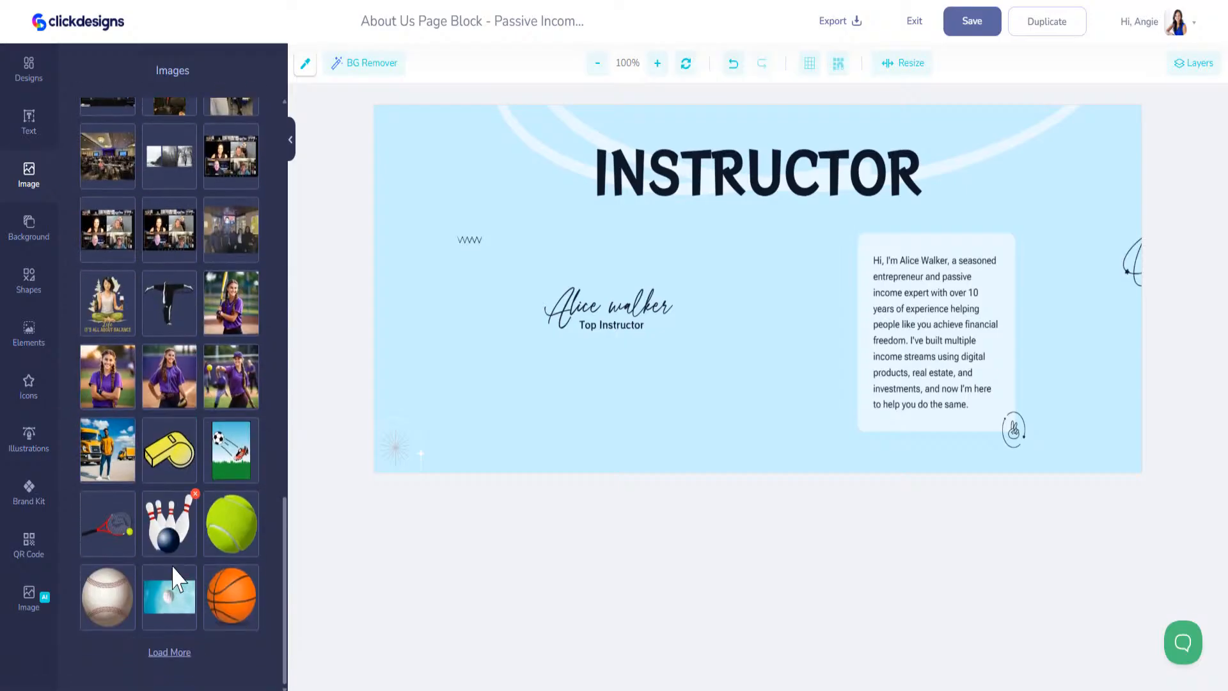
left_click(173, 653)
scroll(179, 643, "down", 8)
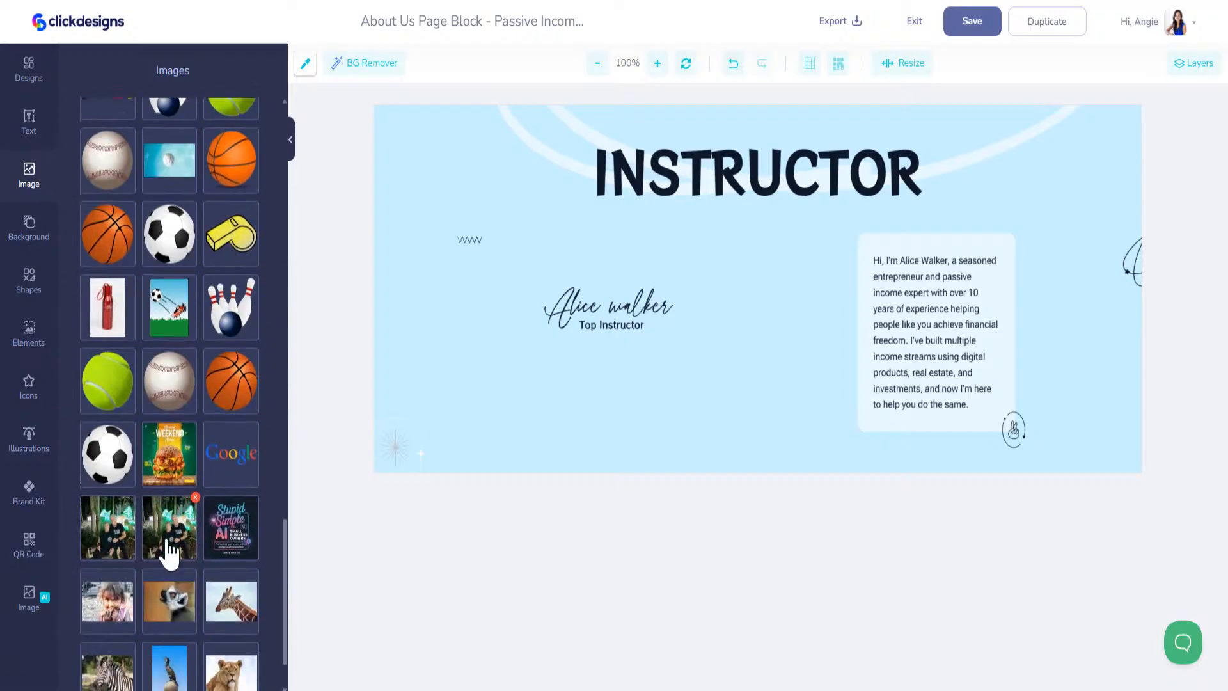
left_click(171, 651)
scroll(173, 576, "down", 10)
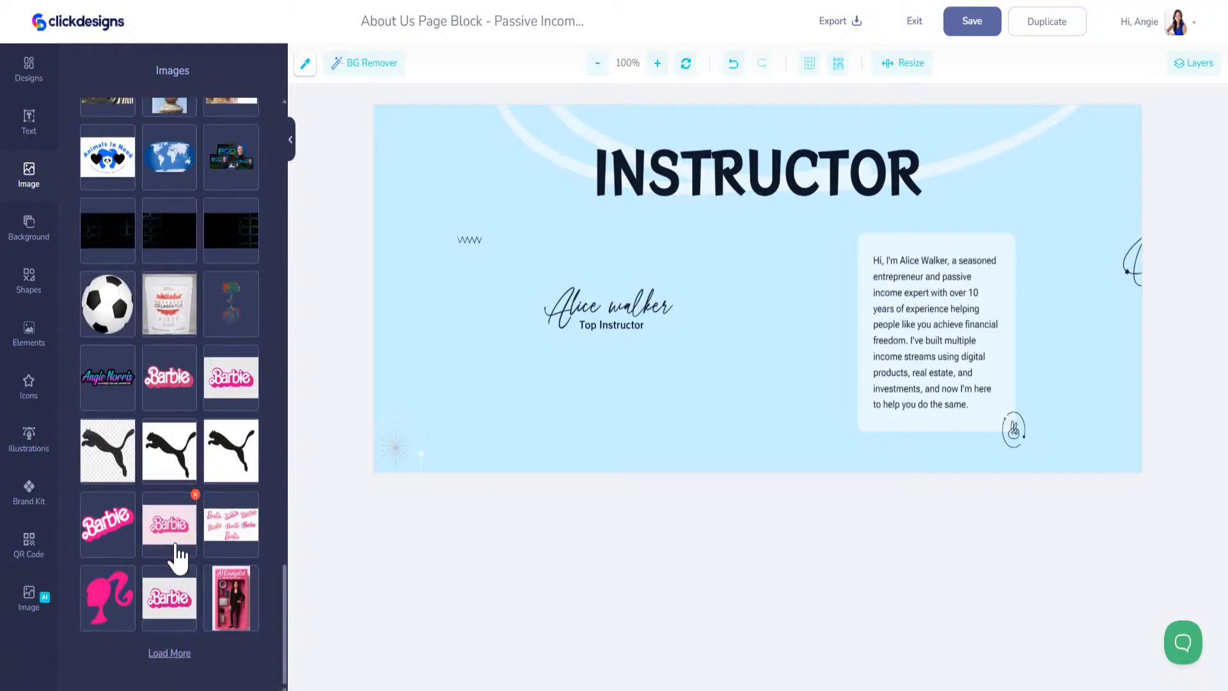
left_click(168, 652)
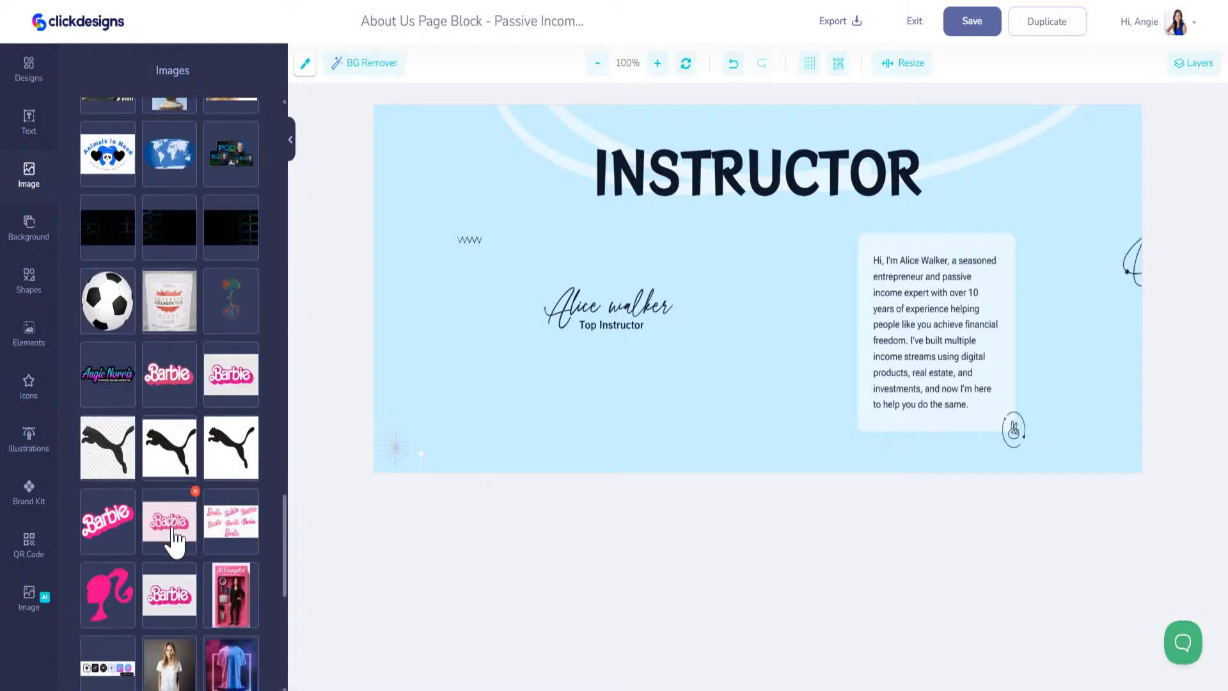
scroll(170, 543, "down", 10)
left_click(169, 649)
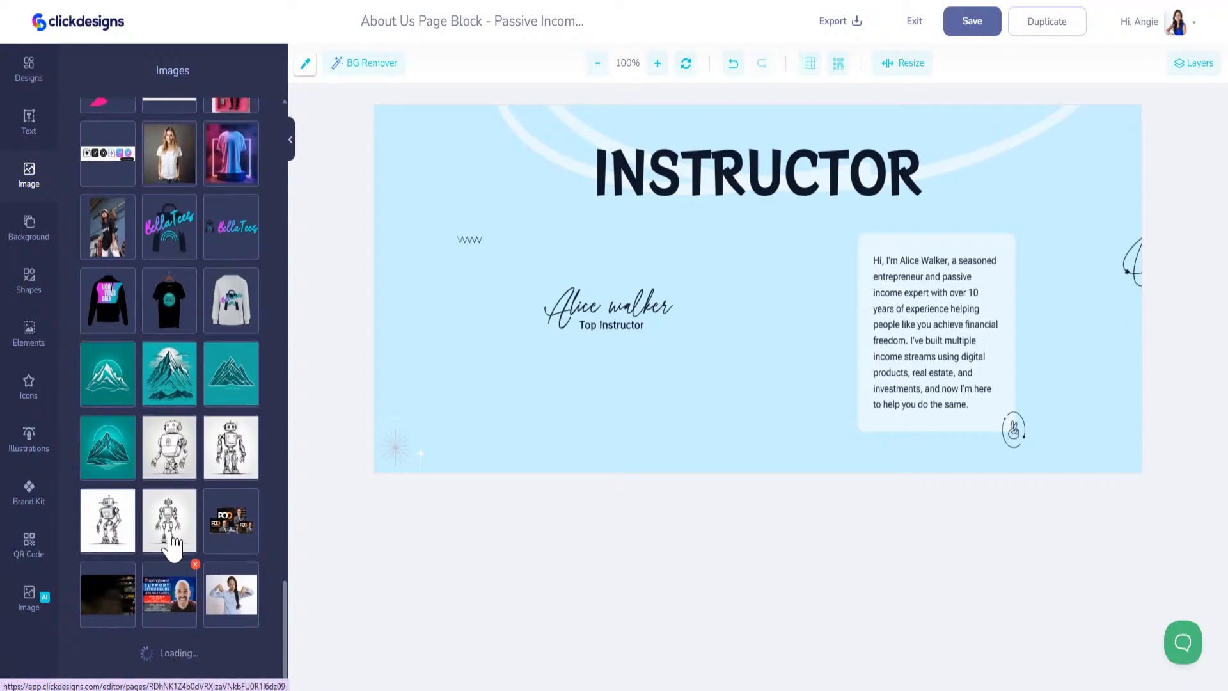
scroll(168, 550, "down", 7)
left_click(171, 649)
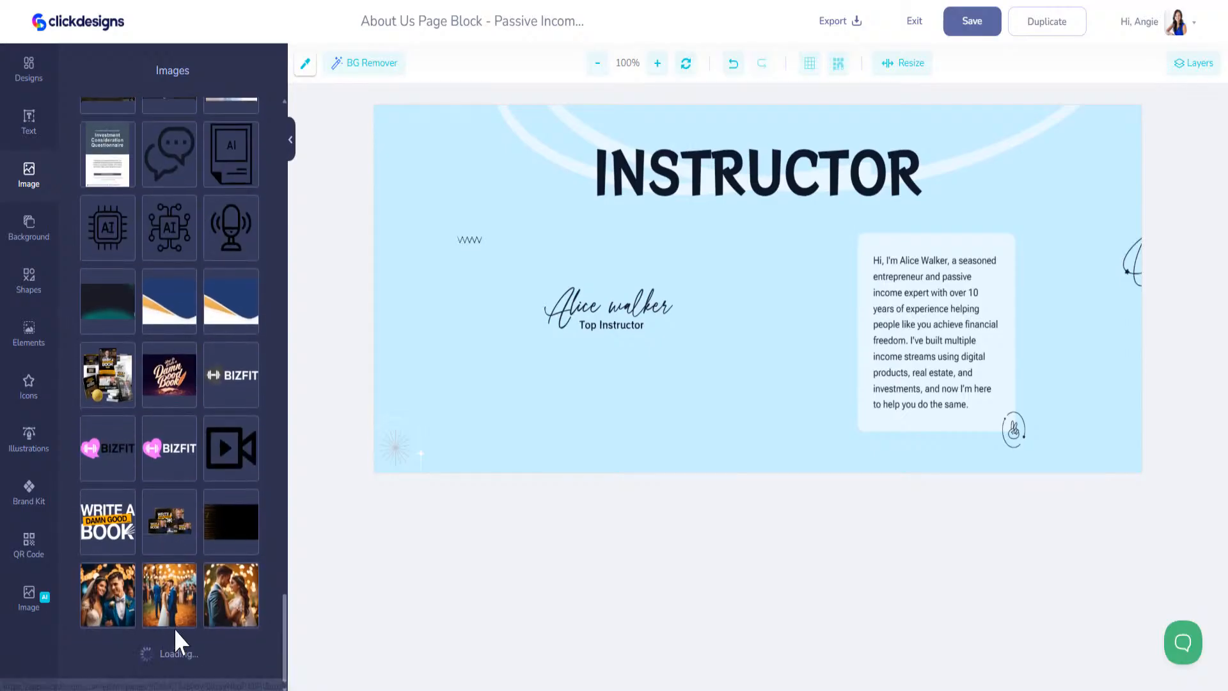
scroll(175, 608, "down", 6)
scroll(173, 632, "down", 2)
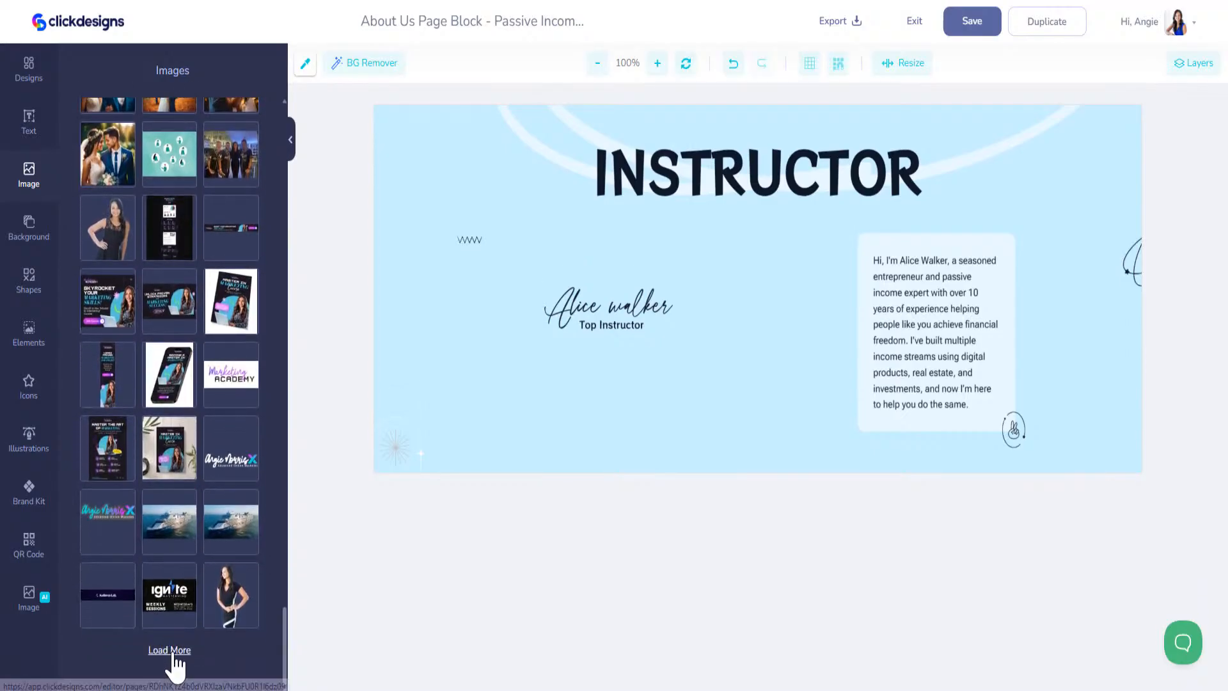
Add the standing woman's photo and move it down-left into the block's centre.
left_click(119, 247)
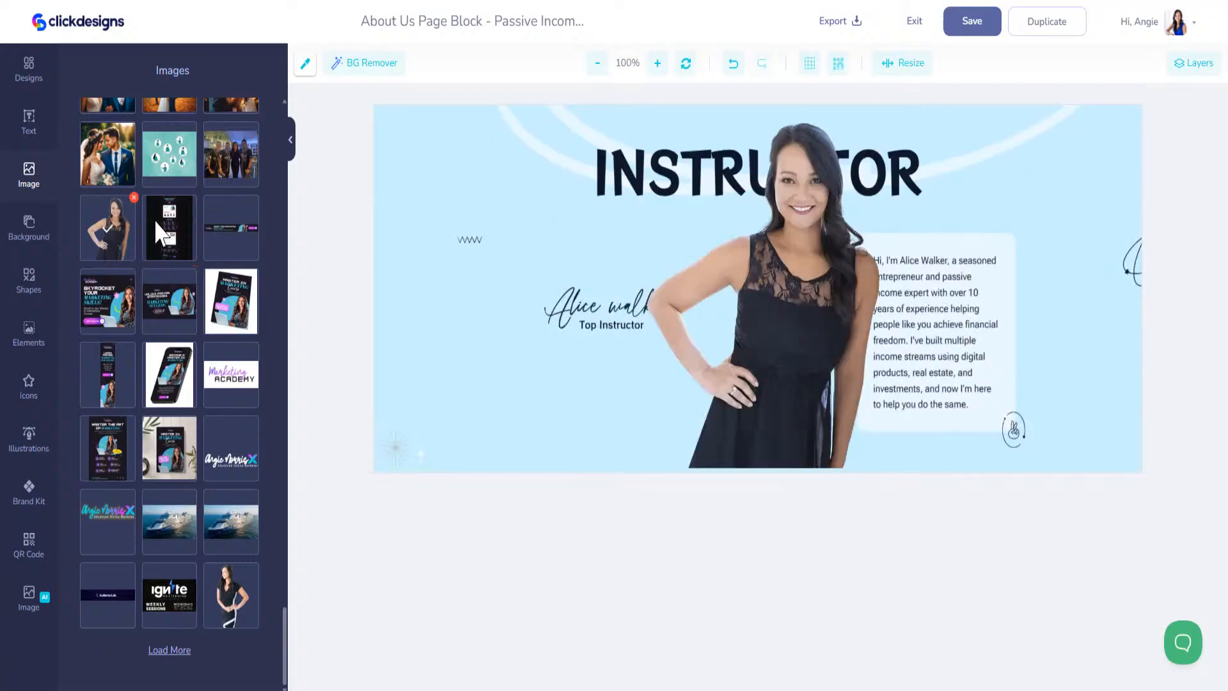
left_click(806, 316)
left_click_drag(806, 316, 757, 390)
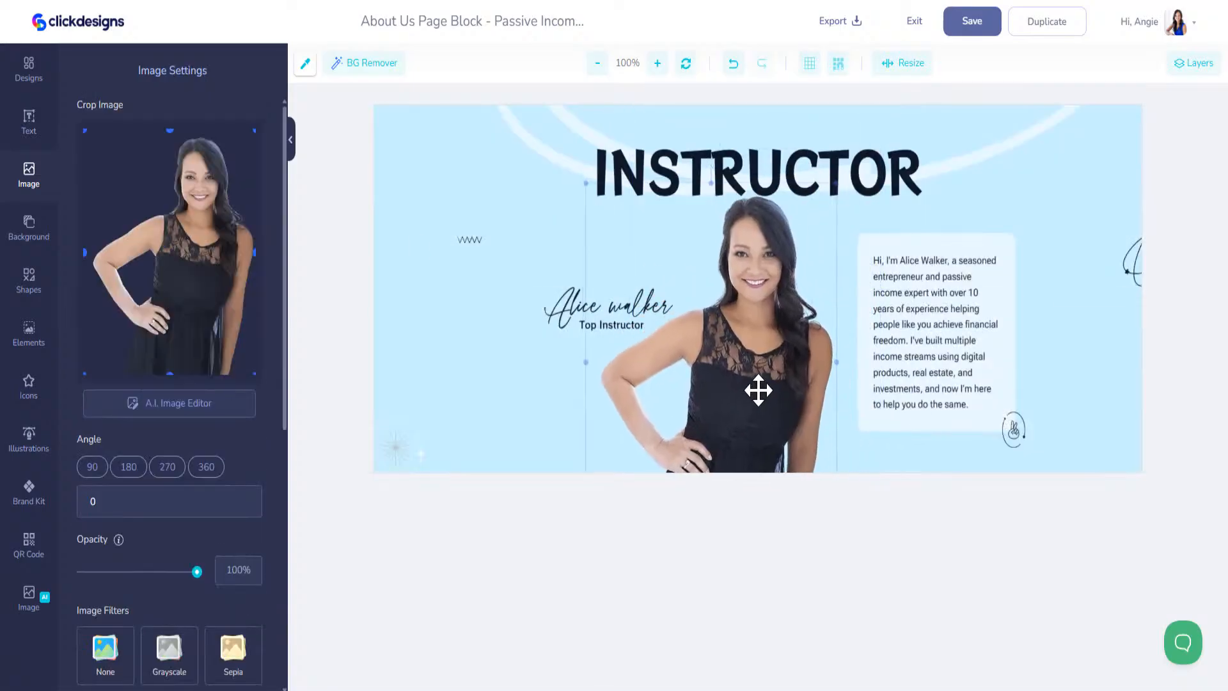
Replace the instructor name with the new instructor's name and nudge it upward.
left_click(565, 318)
type("Angie")
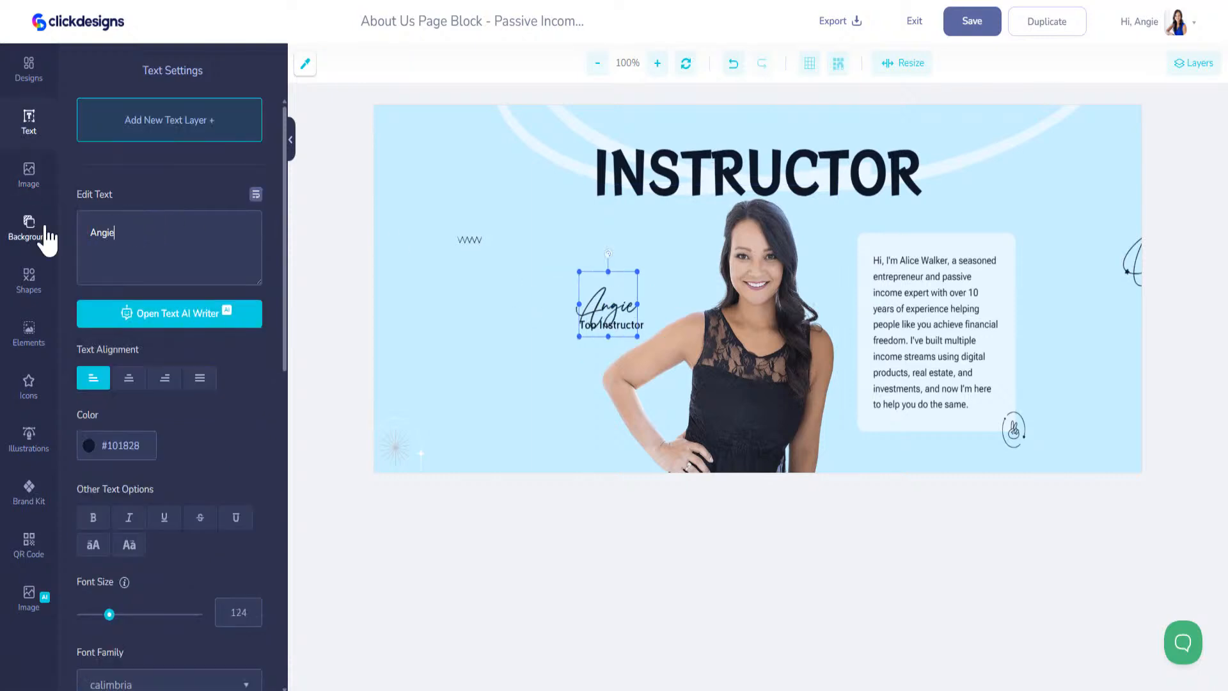
type(" Norris")
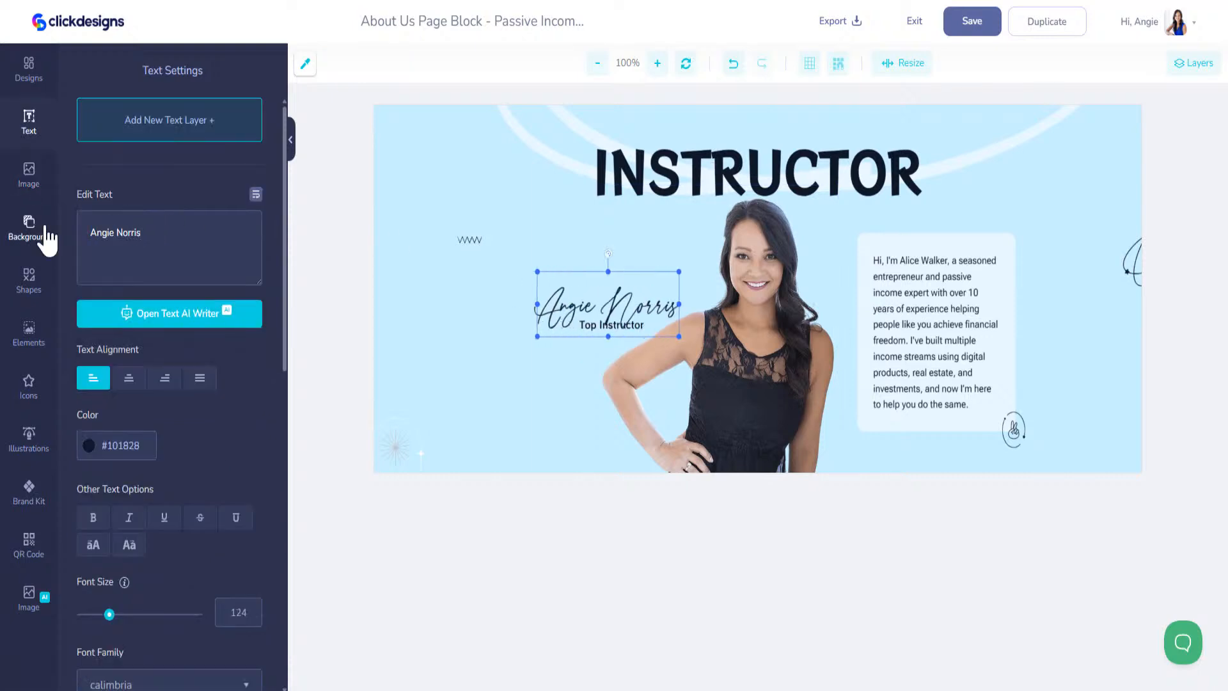
left_click(630, 297)
left_click_drag(557, 311, 560, 297)
Change the Top Instructor subtitle to AI Evangelist.
left_click(590, 327)
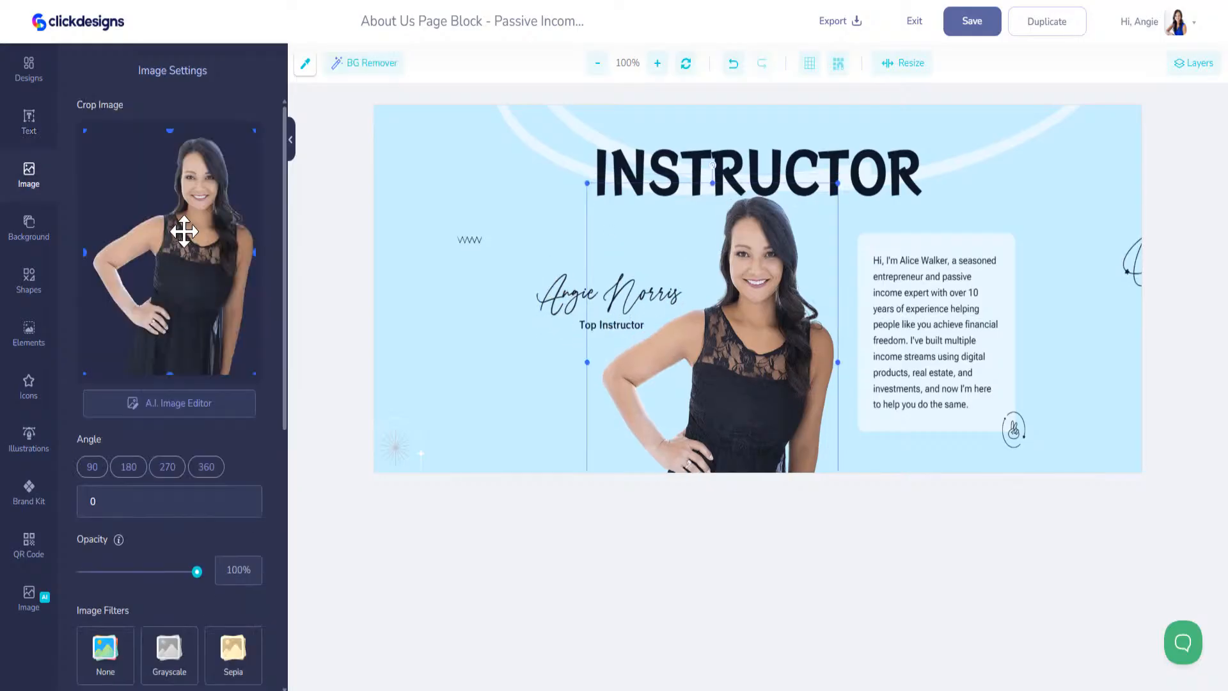
left_click(578, 325)
left_click_drag(222, 248, 56, 227)
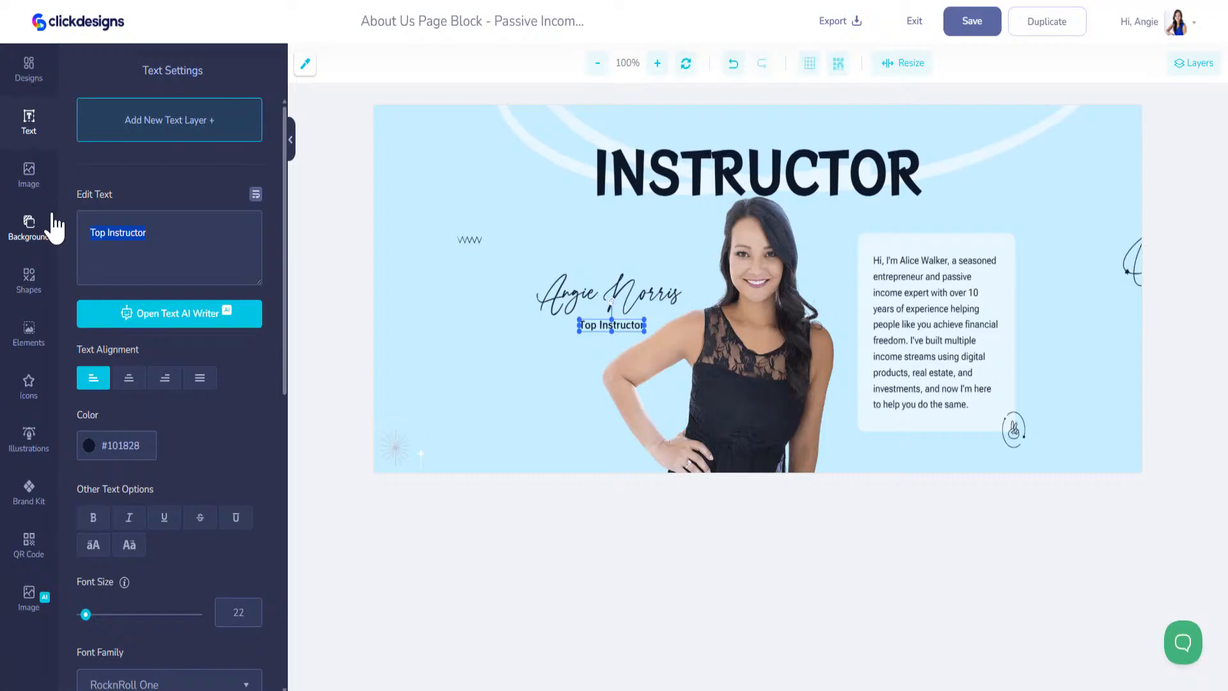
type("AI Evangelist")
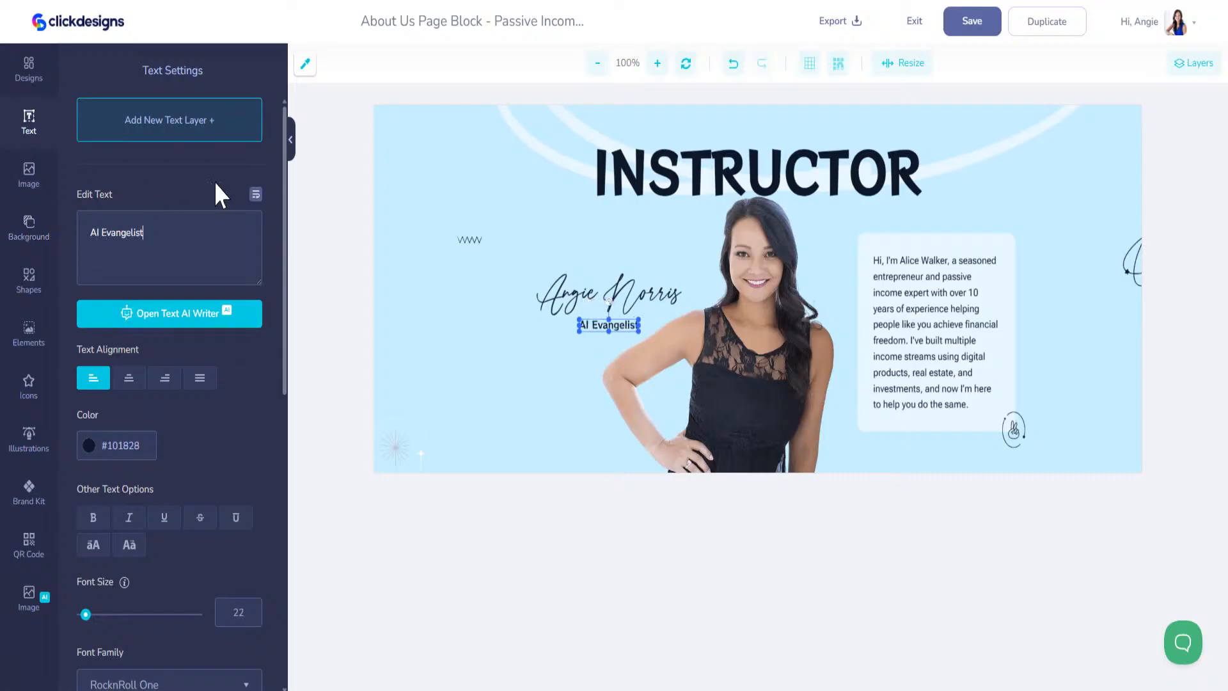
left_click(470, 241)
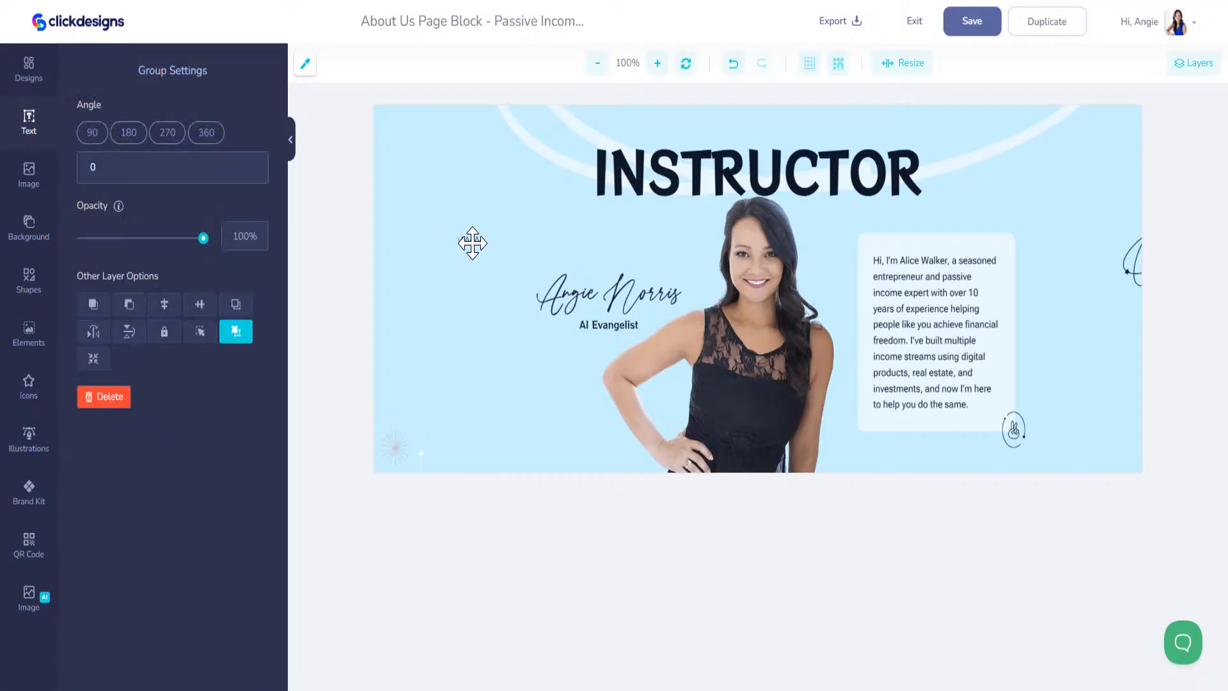
Ungroup the block's decorative elements in Layers and move the group lower.
left_click(654, 189)
left_click(703, 168)
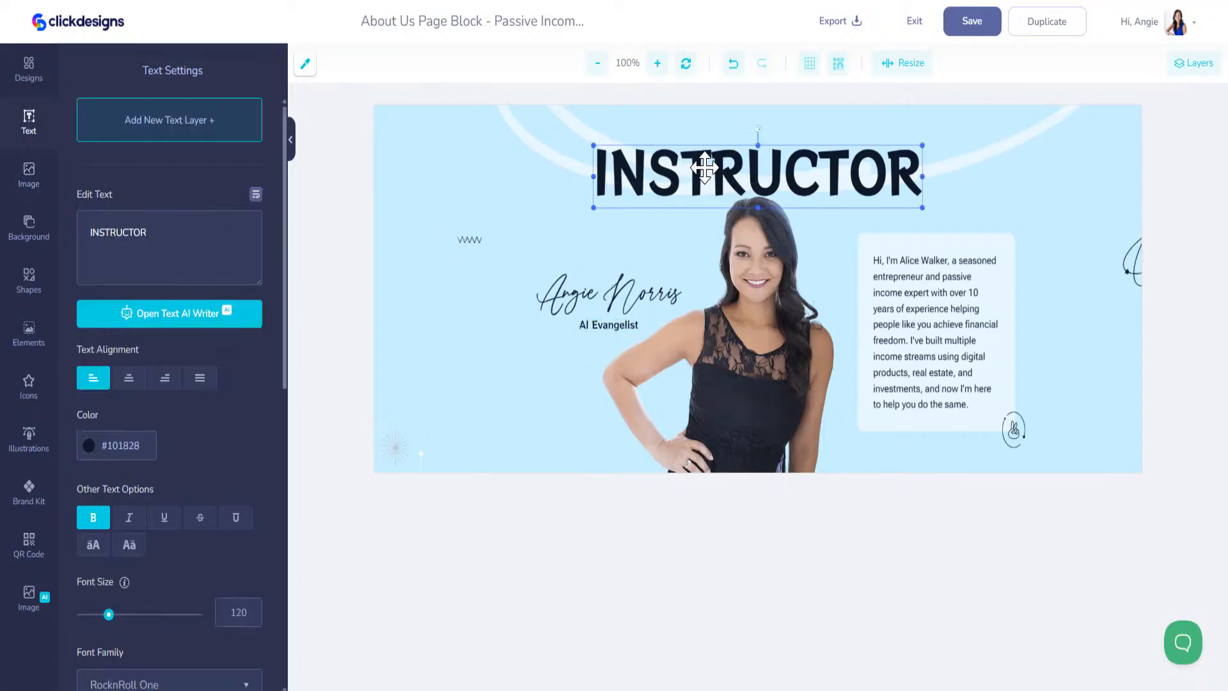
left_click(488, 141)
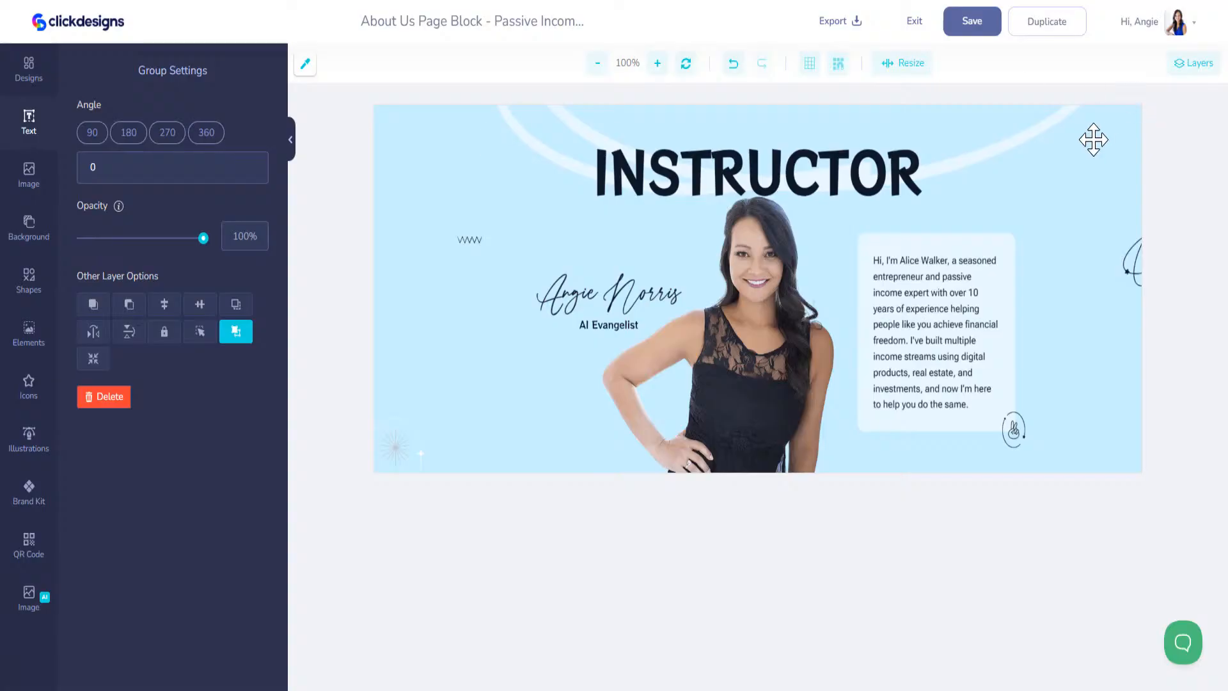
left_click(1193, 62)
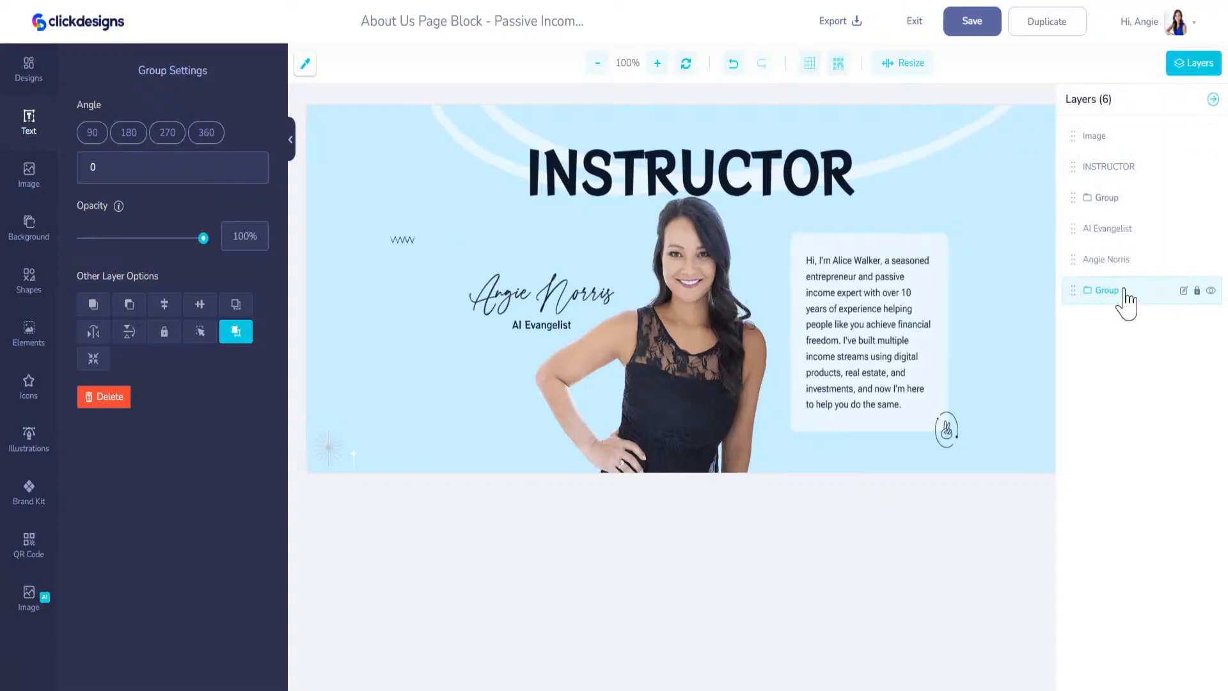
right_click(1014, 205)
left_click(1035, 223)
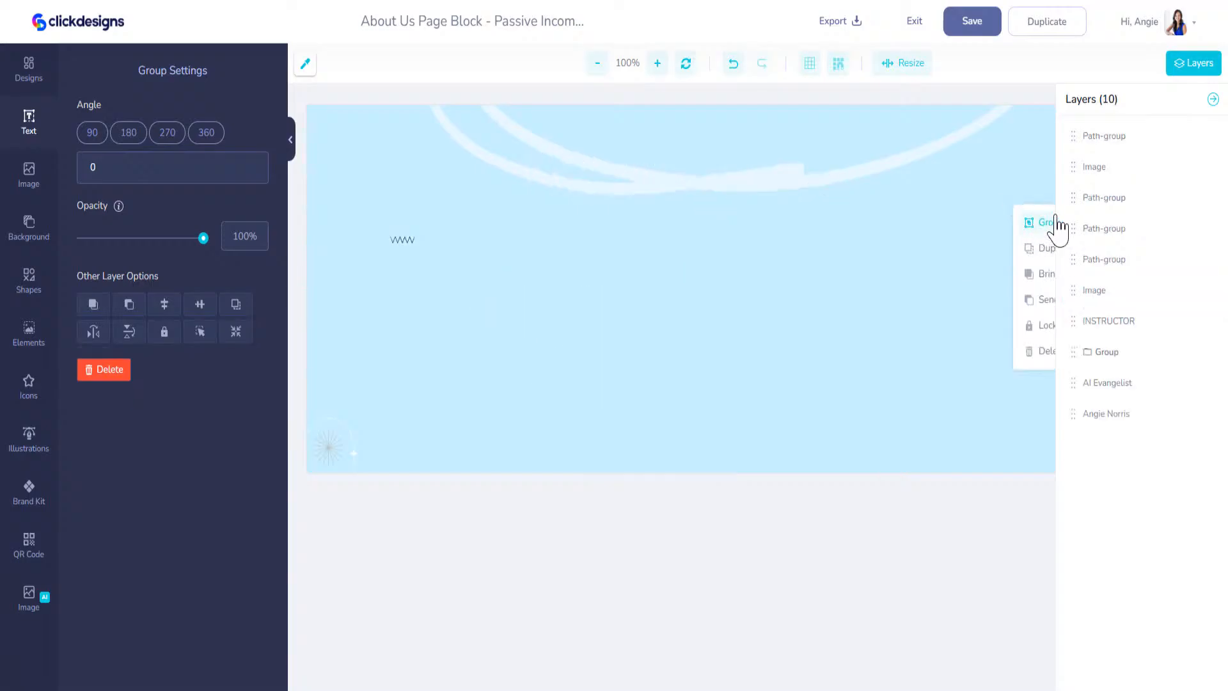
left_click_drag(1074, 351, 1079, 418)
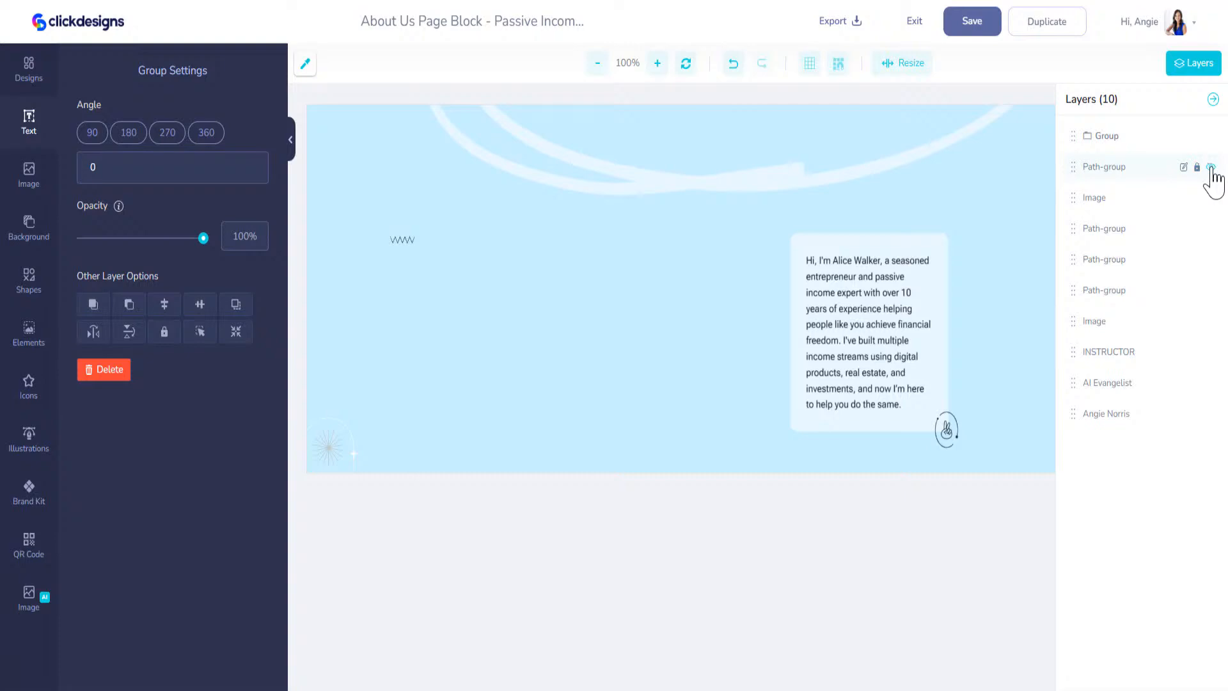
Send the light-blue background shape to the bottom of the layer stack.
left_click(1213, 181)
left_click(1213, 203)
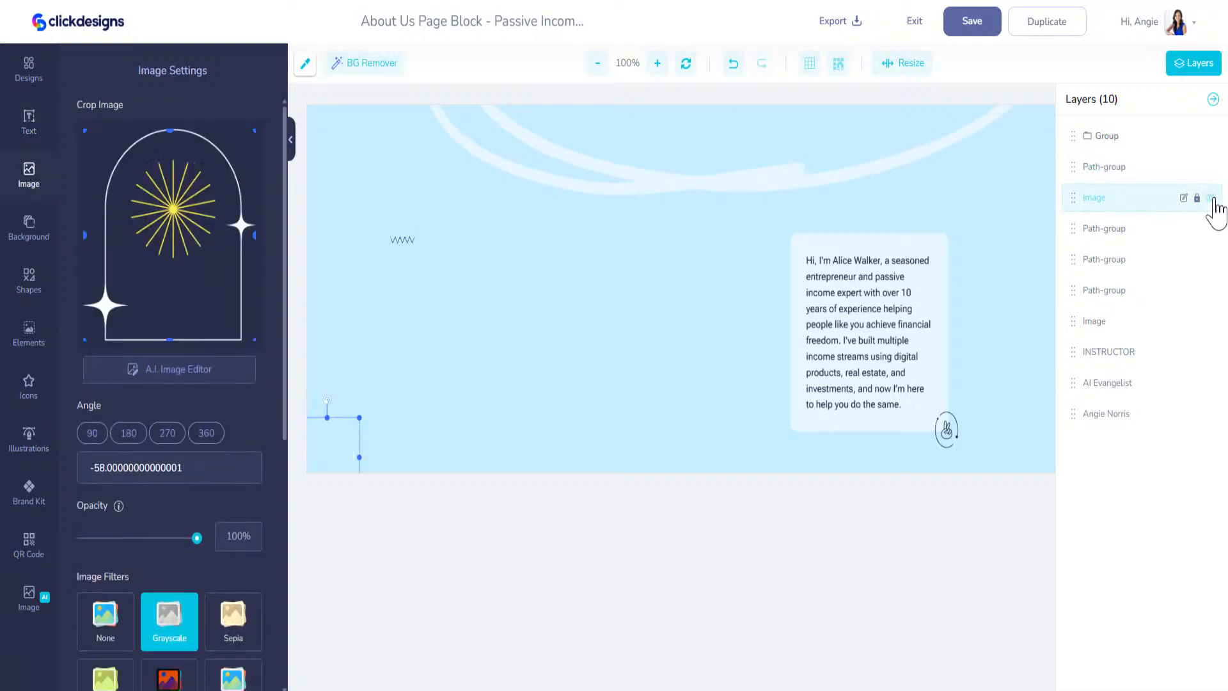
left_click(1210, 230)
left_click(1189, 291)
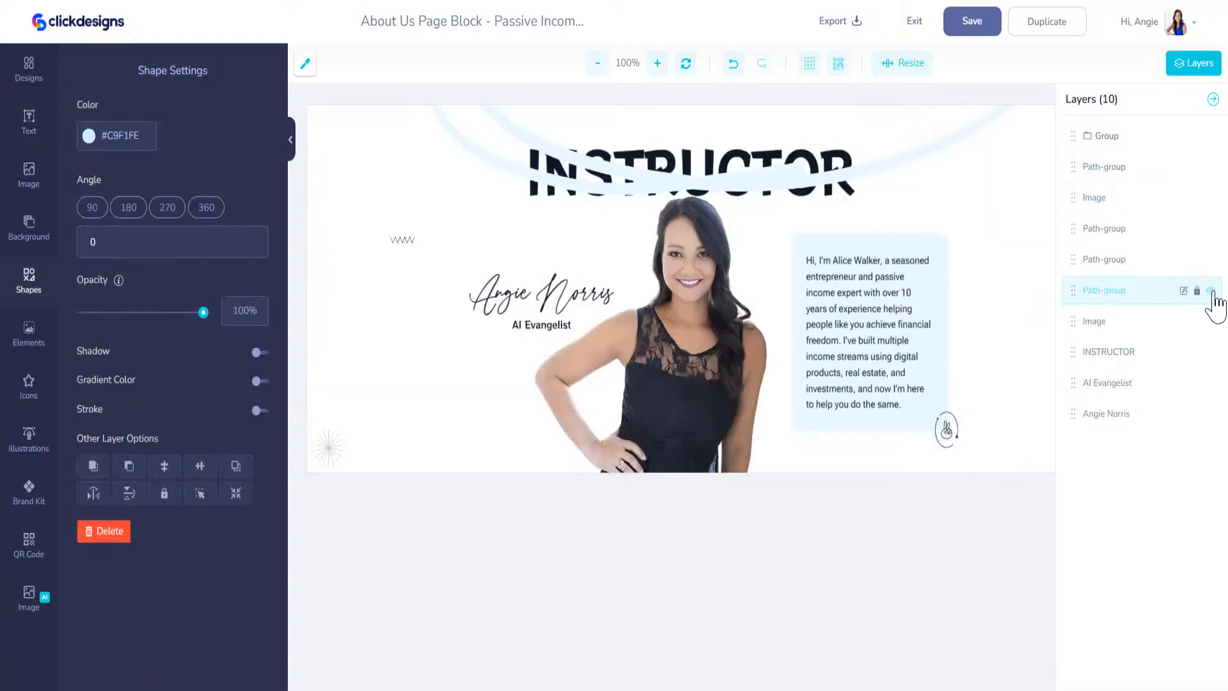
left_click_drag(1069, 289, 1080, 435)
Bring the INSTRUCTOR heading layer to the top, above the white arc.
left_click(819, 158)
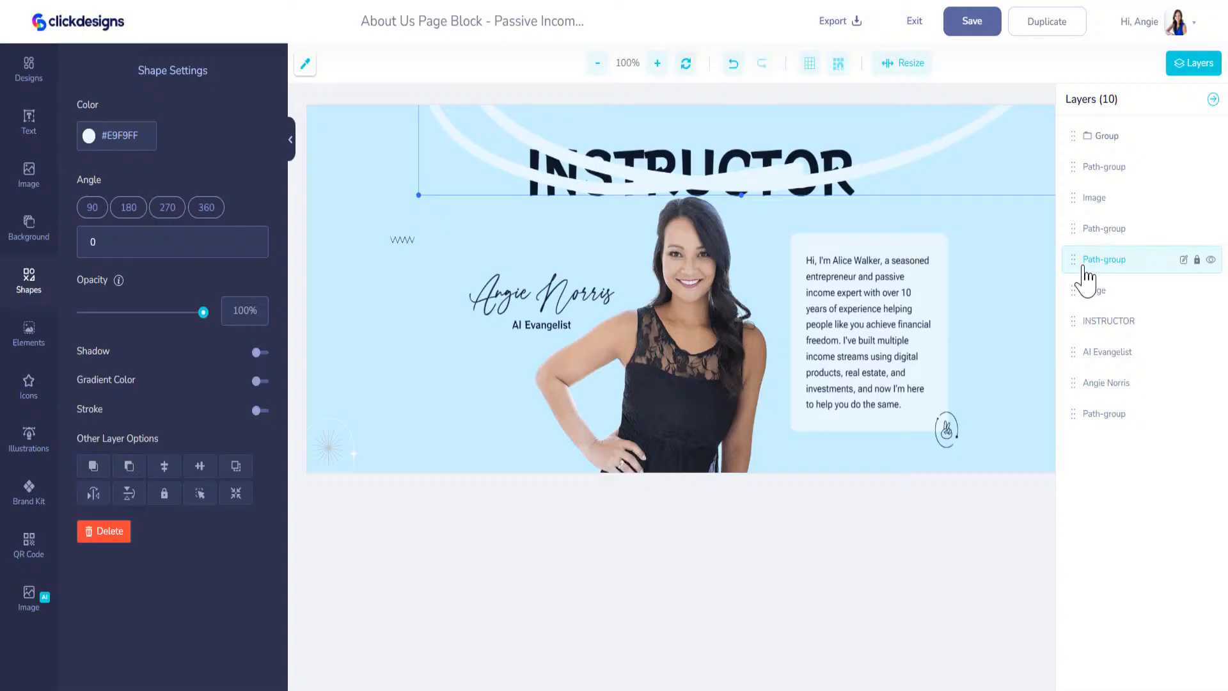
left_click_drag(1072, 320, 1073, 124)
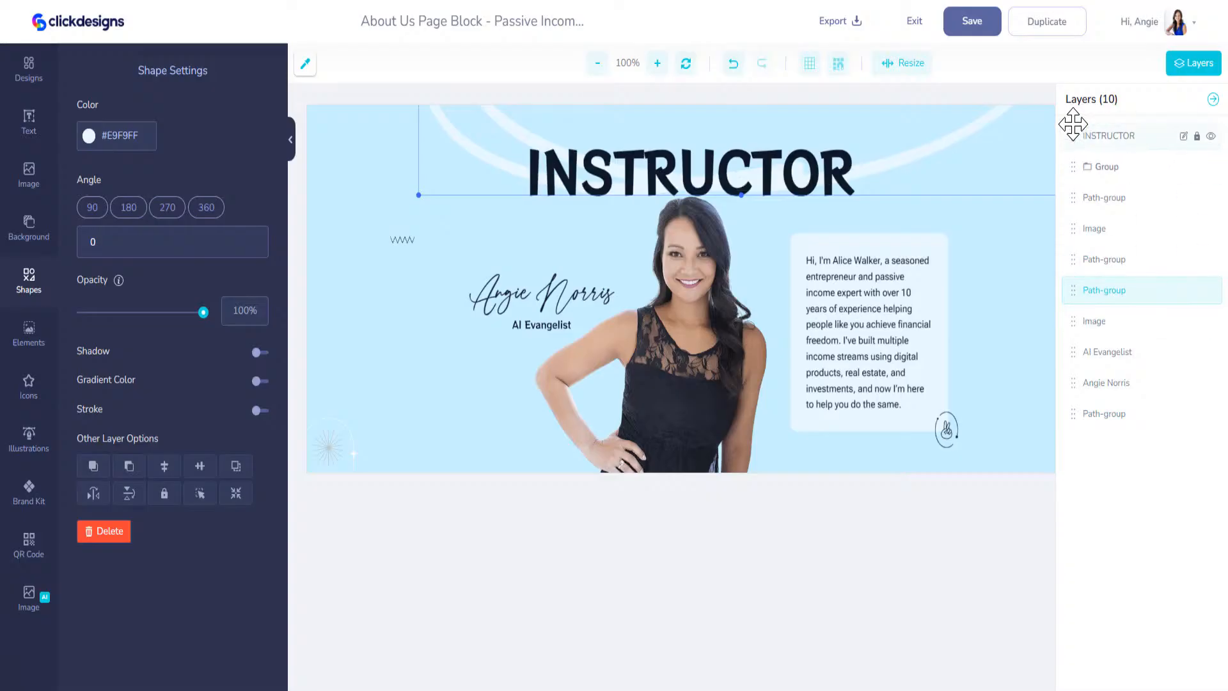
left_click(1010, 241)
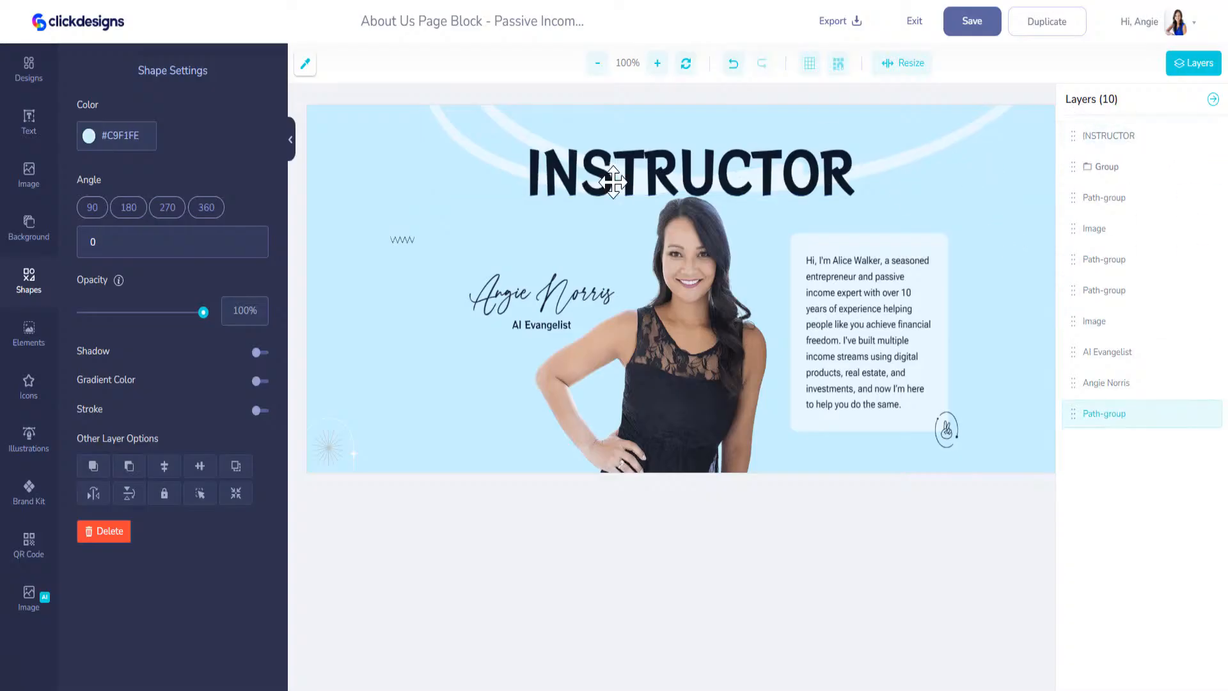
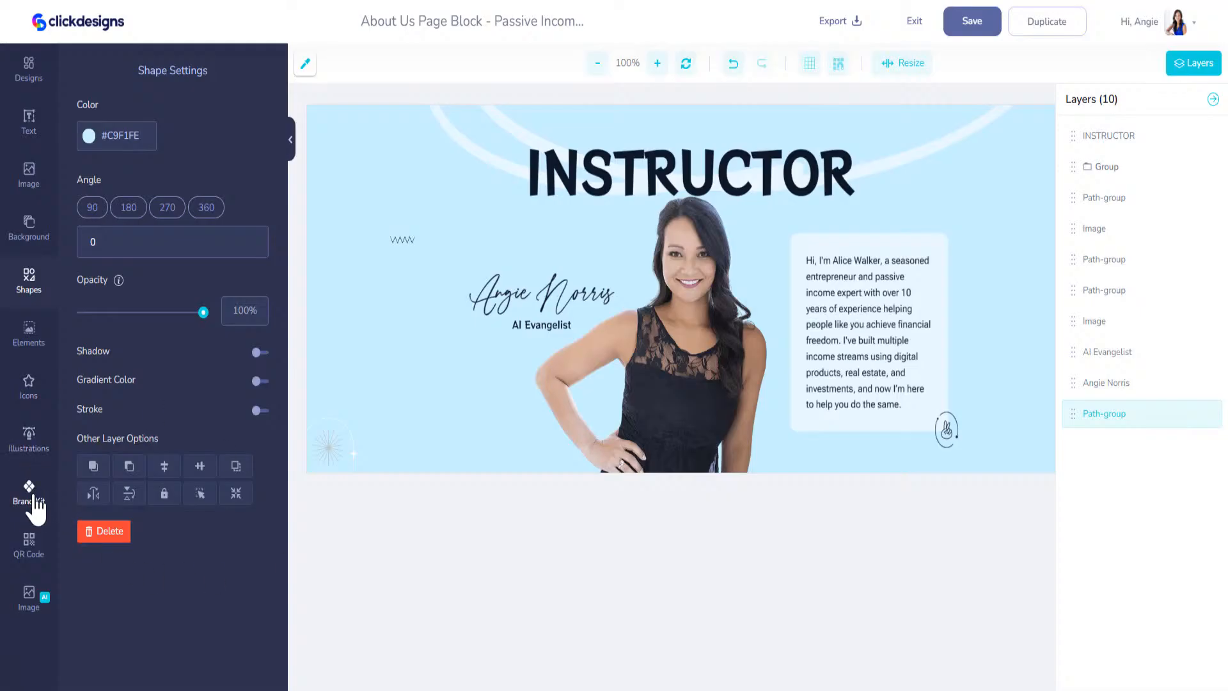
Make the background shape magenta from the brand kit and fade it to a faint pink.
left_click(32, 495)
left_click(169, 115)
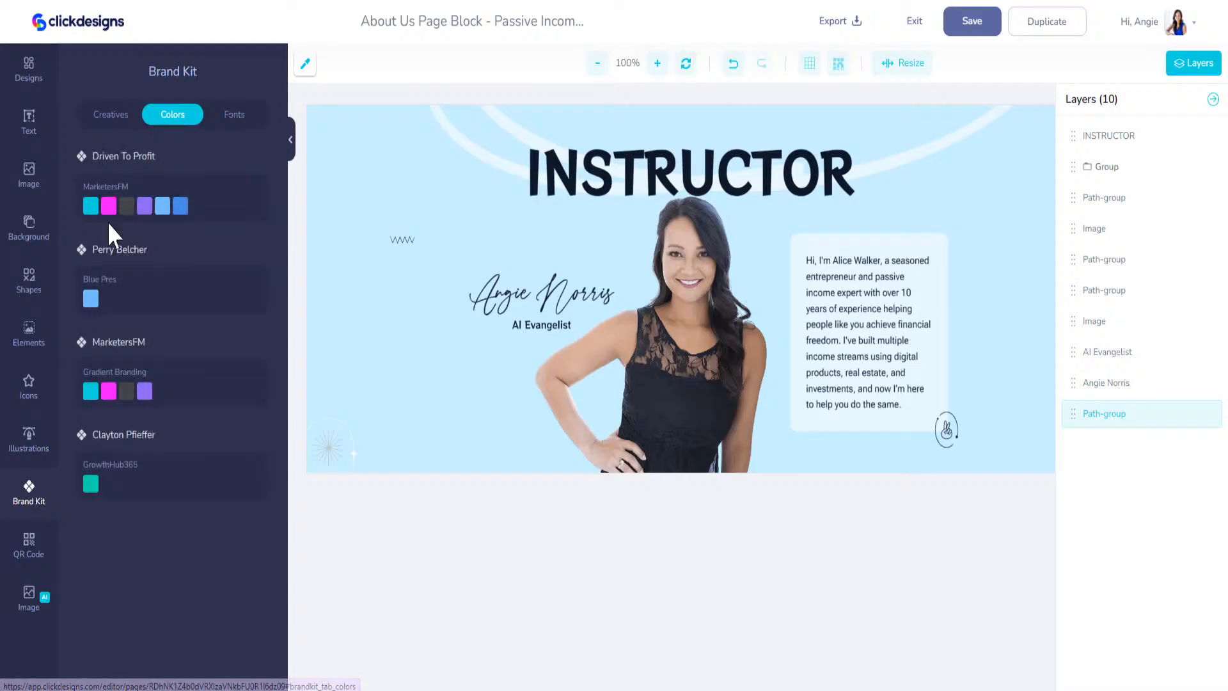
left_click(109, 206)
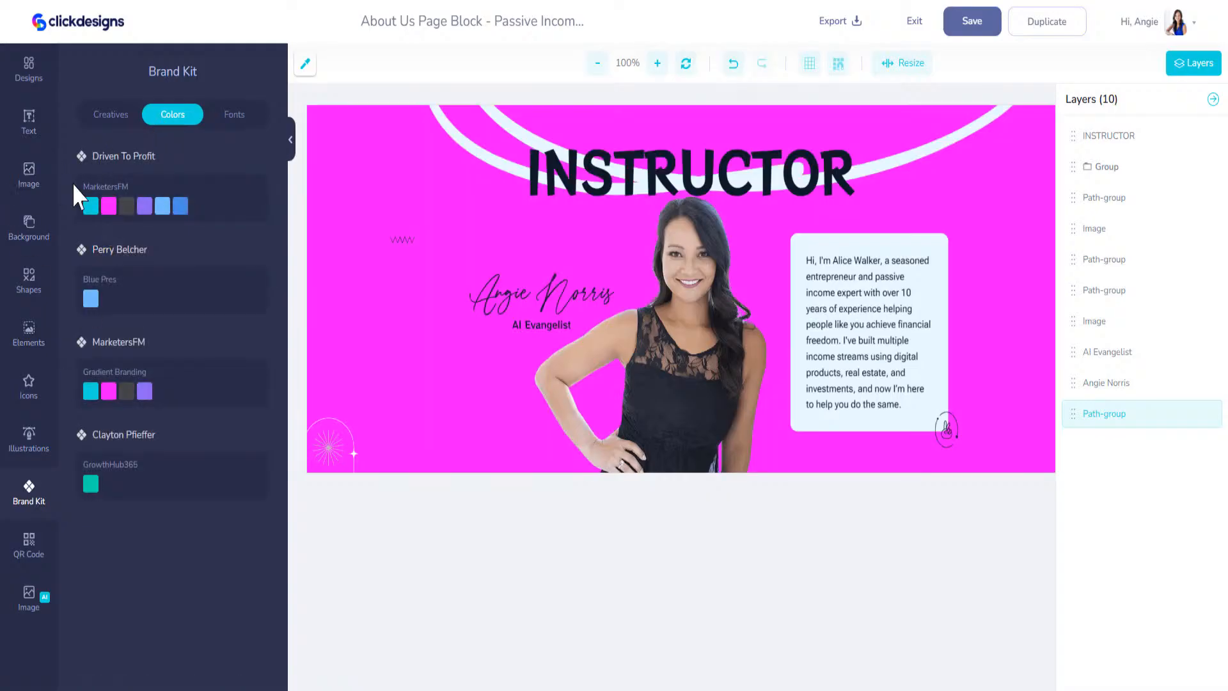
left_click(354, 378)
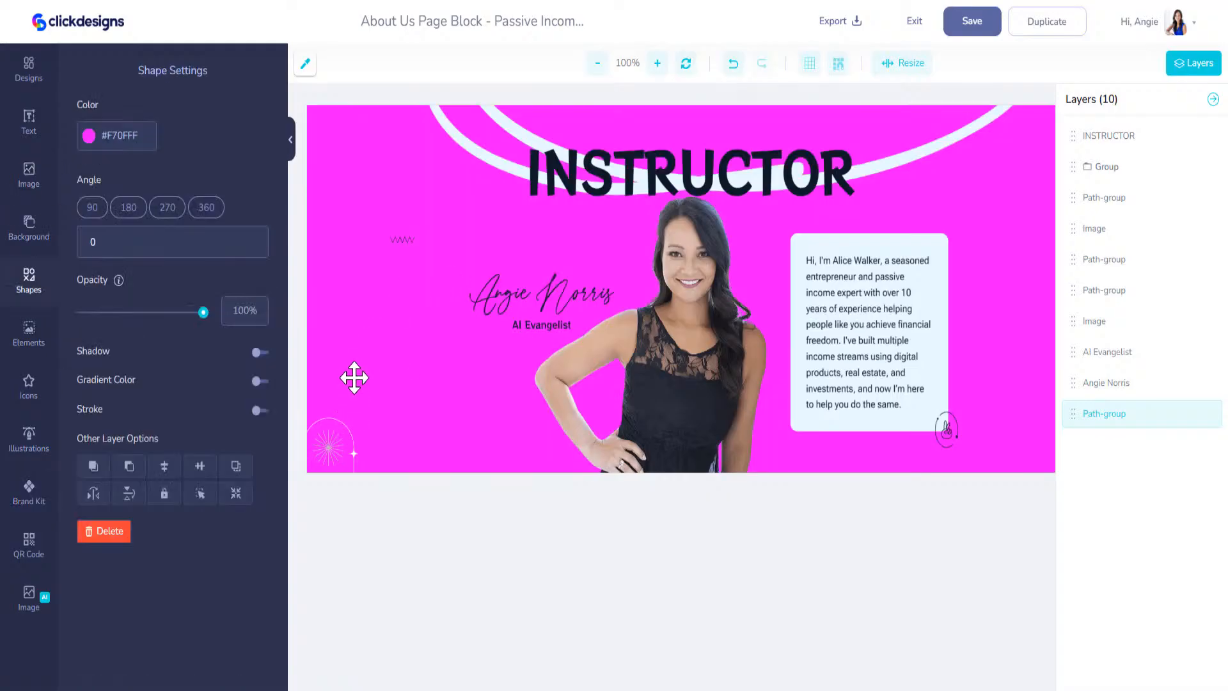
left_click_drag(204, 312, 108, 312)
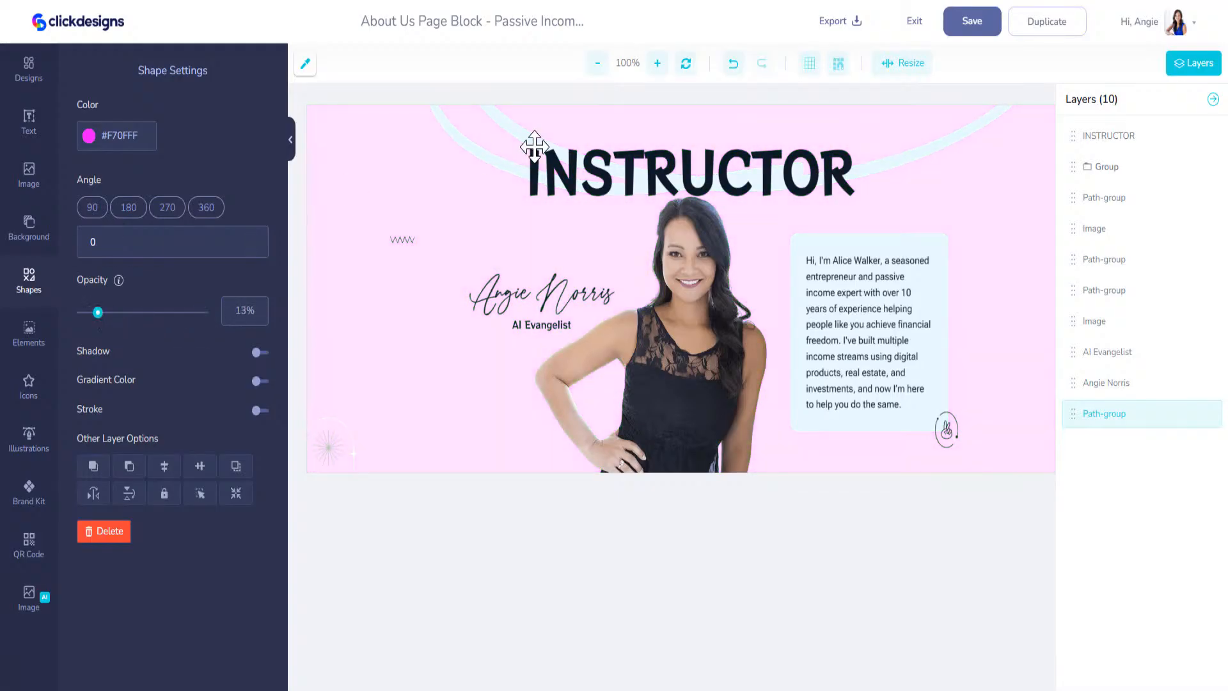
Recolour the INSTRUCTOR title and the arc behind it bright cyan from the brand palette.
left_click(561, 156)
left_click(30, 494)
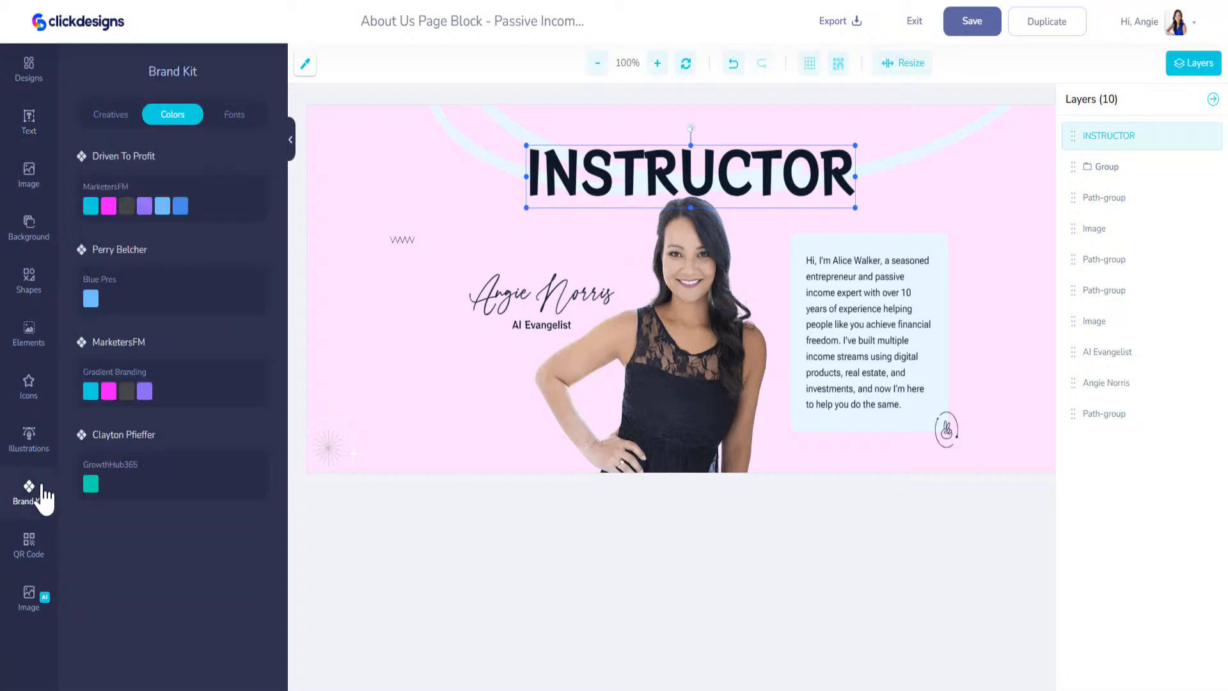
left_click(90, 206)
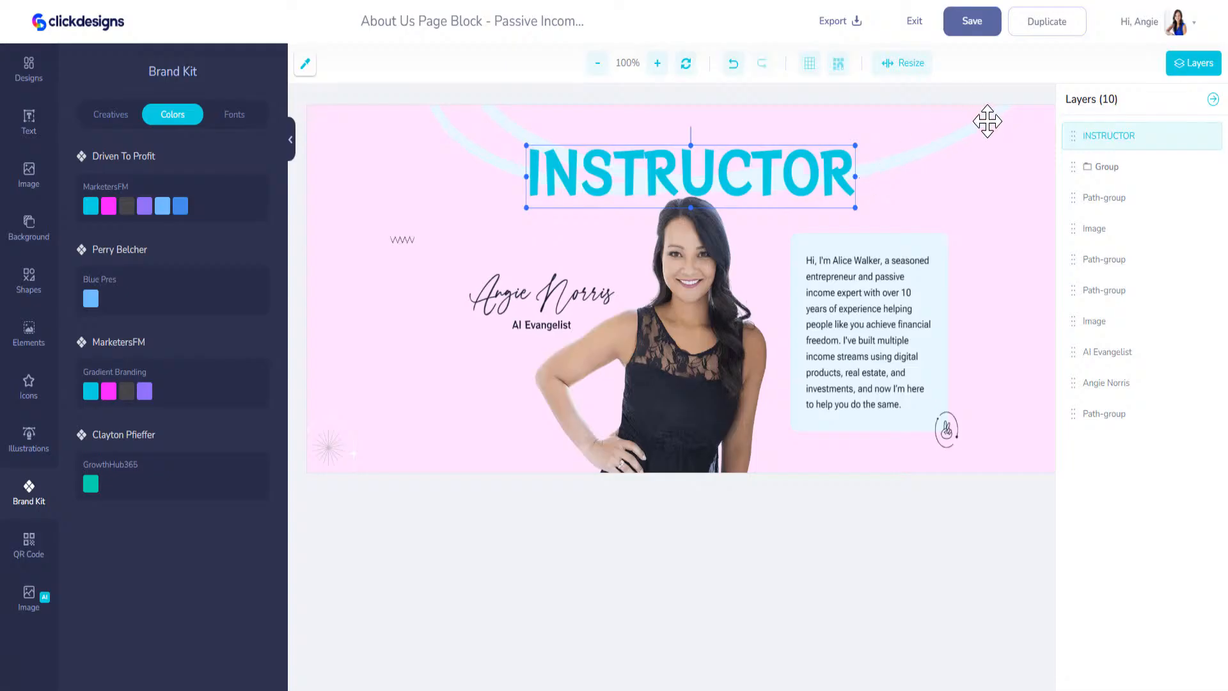
left_click(987, 121)
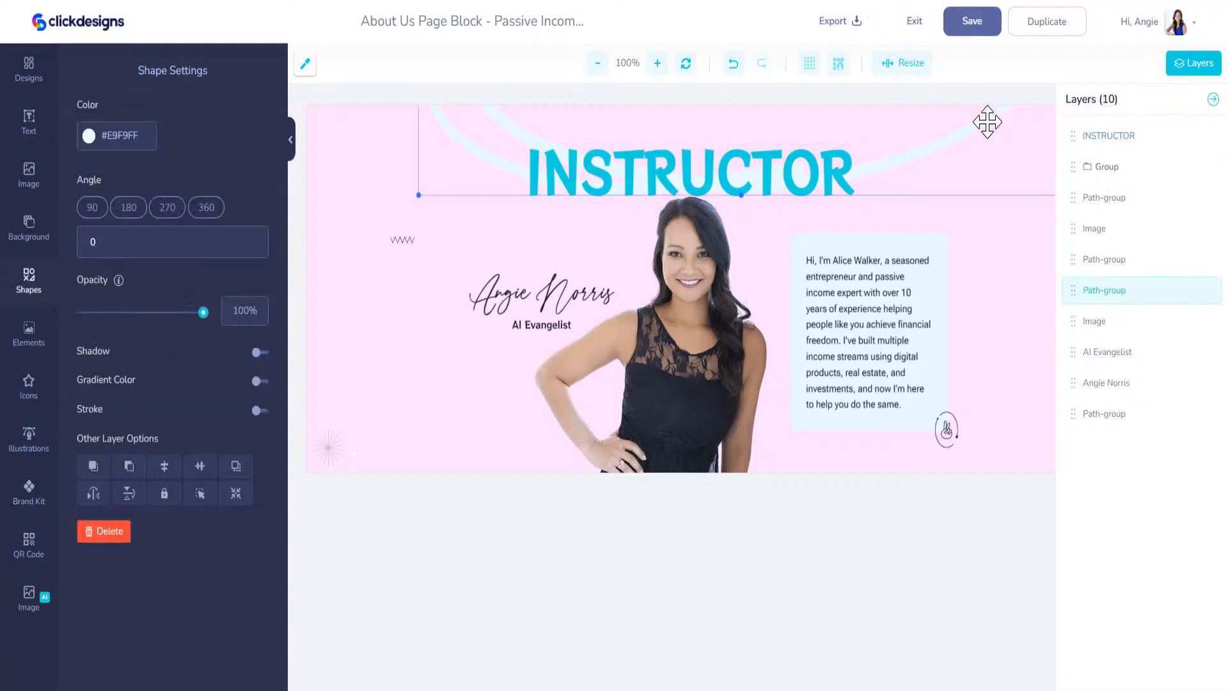
left_click(35, 496)
left_click(90, 205)
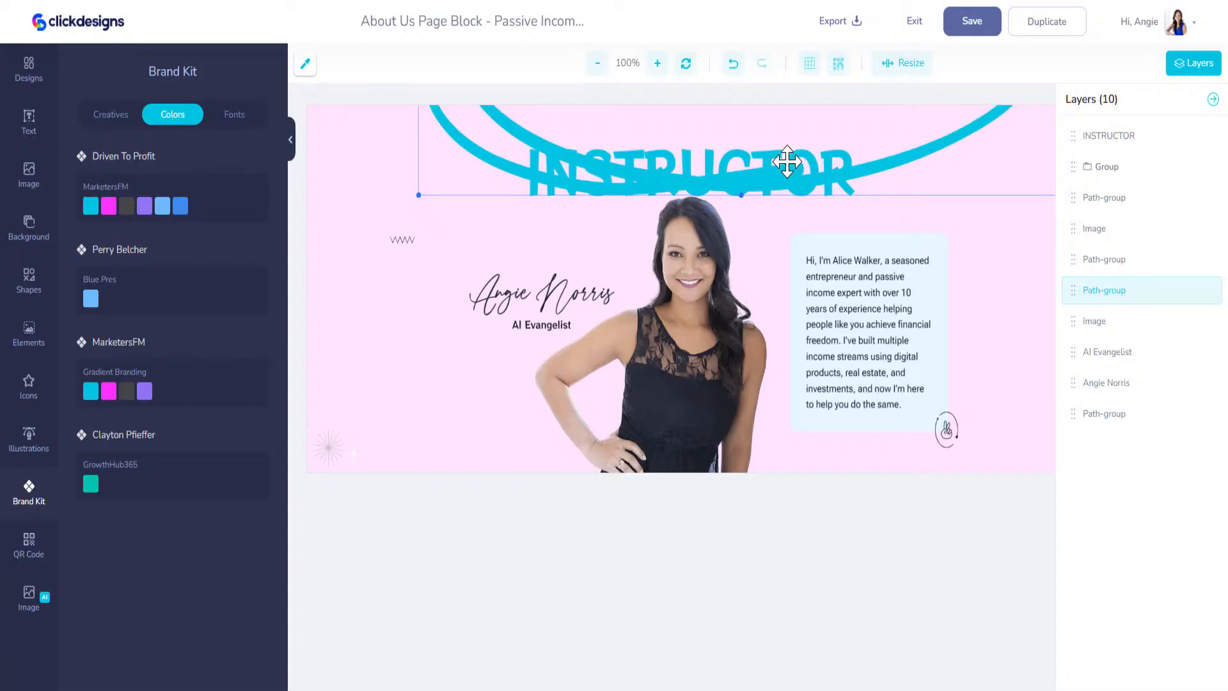
Change the INSTRUCTOR title to dark grey from the brand palette.
left_click(762, 159)
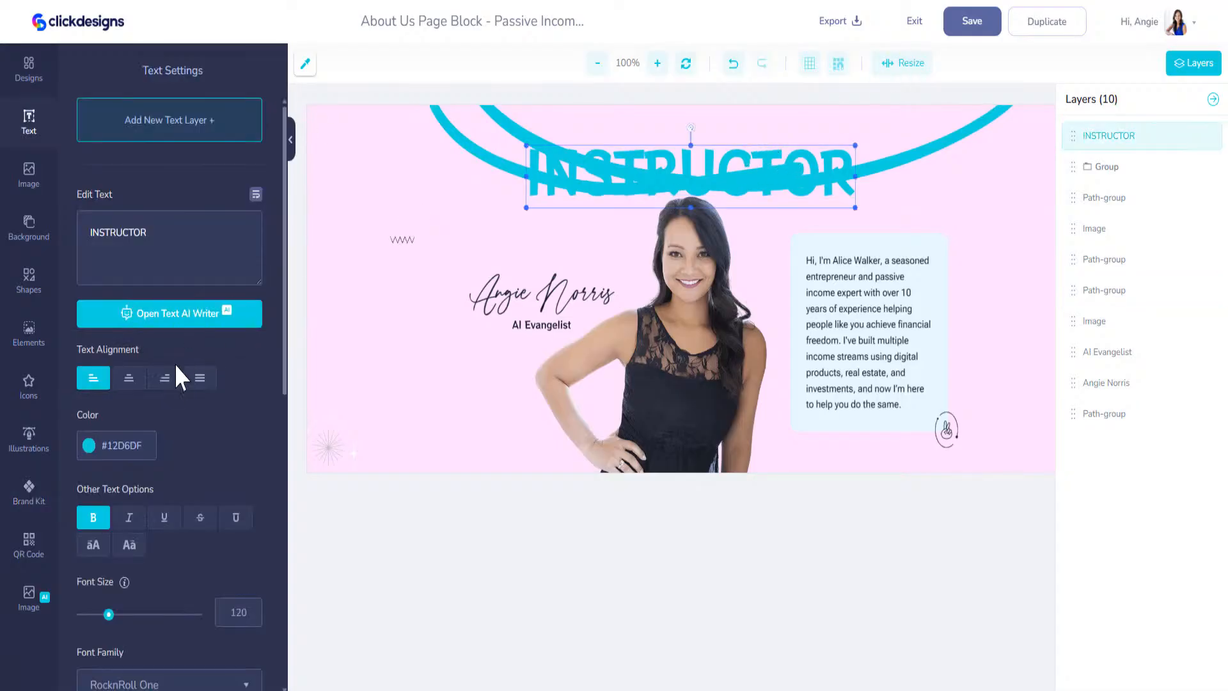
left_click(29, 492)
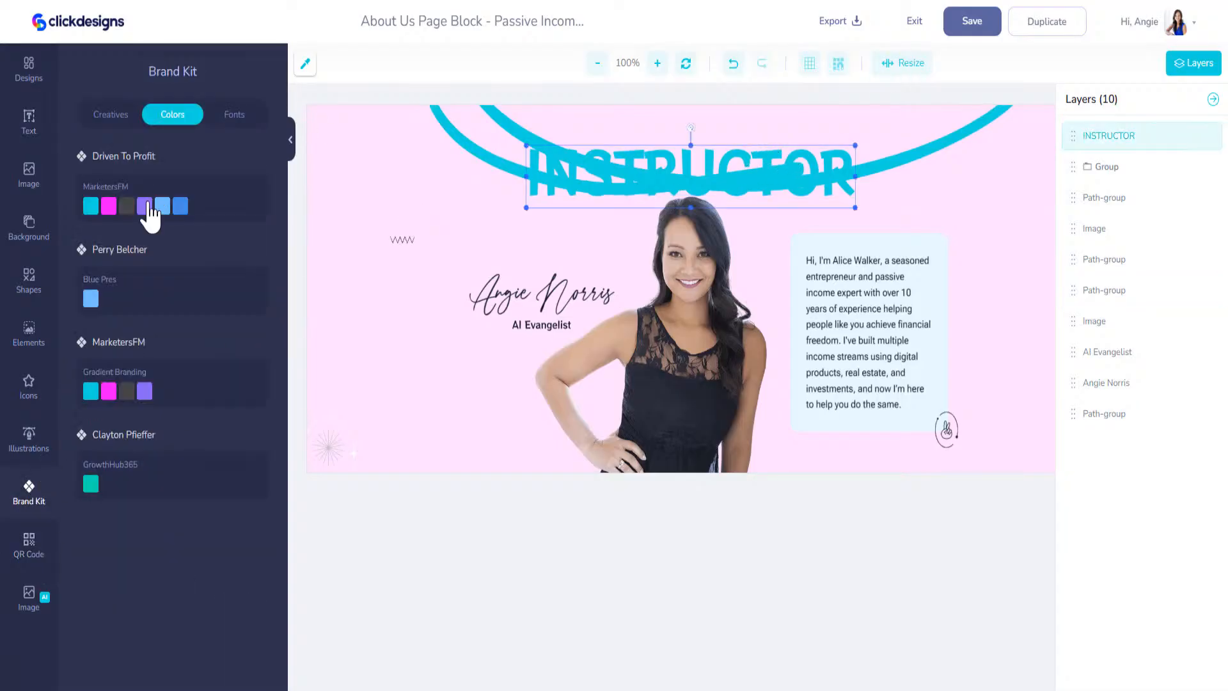
left_click(126, 206)
Save the About Us block, then open and finish the Full Page - Passive Income Course design.
left_click(965, 26)
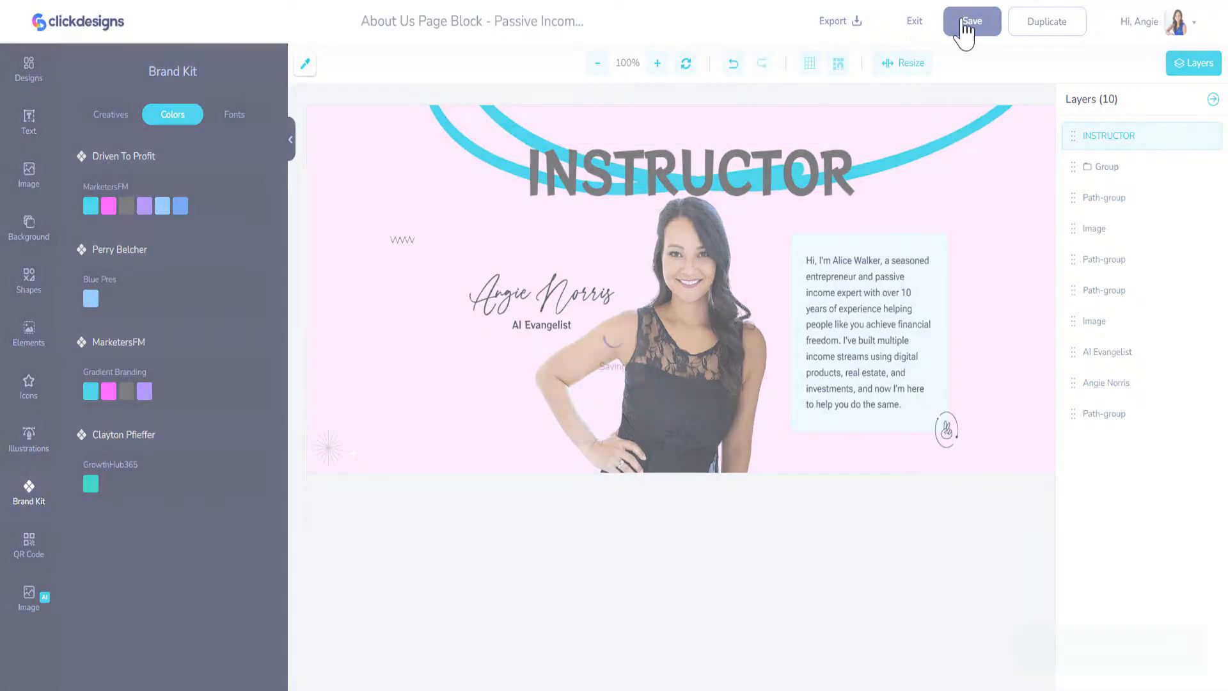
left_click(914, 26)
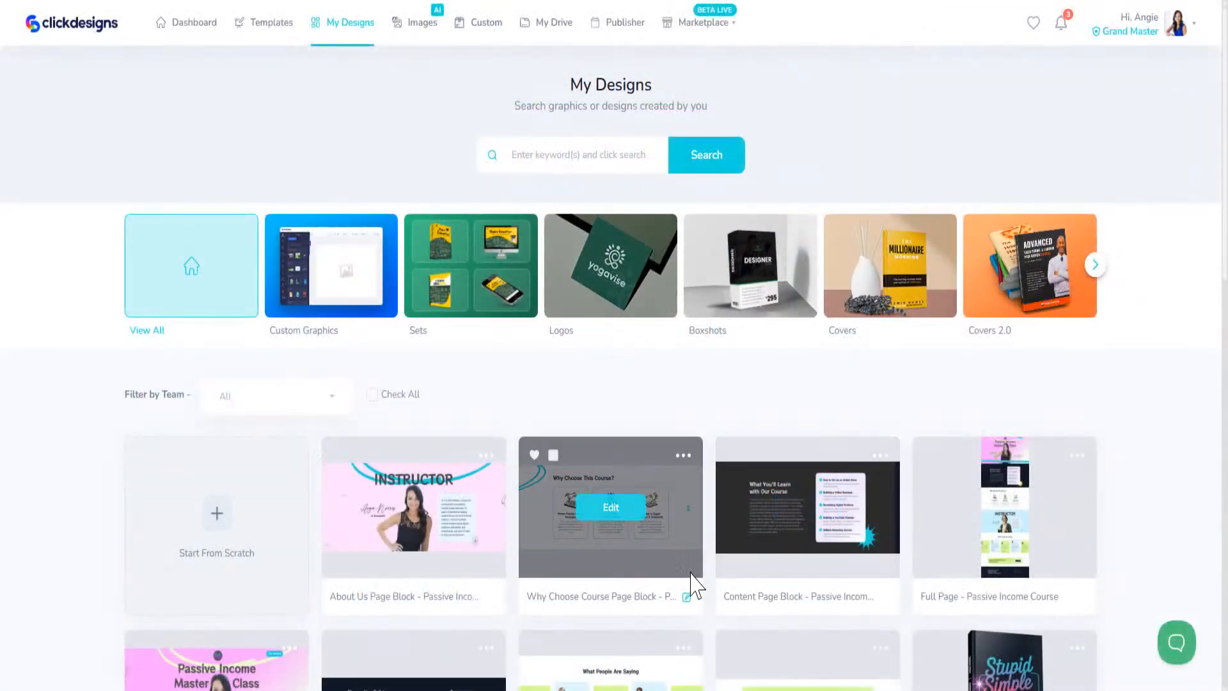
scroll(697, 576, "down", 3)
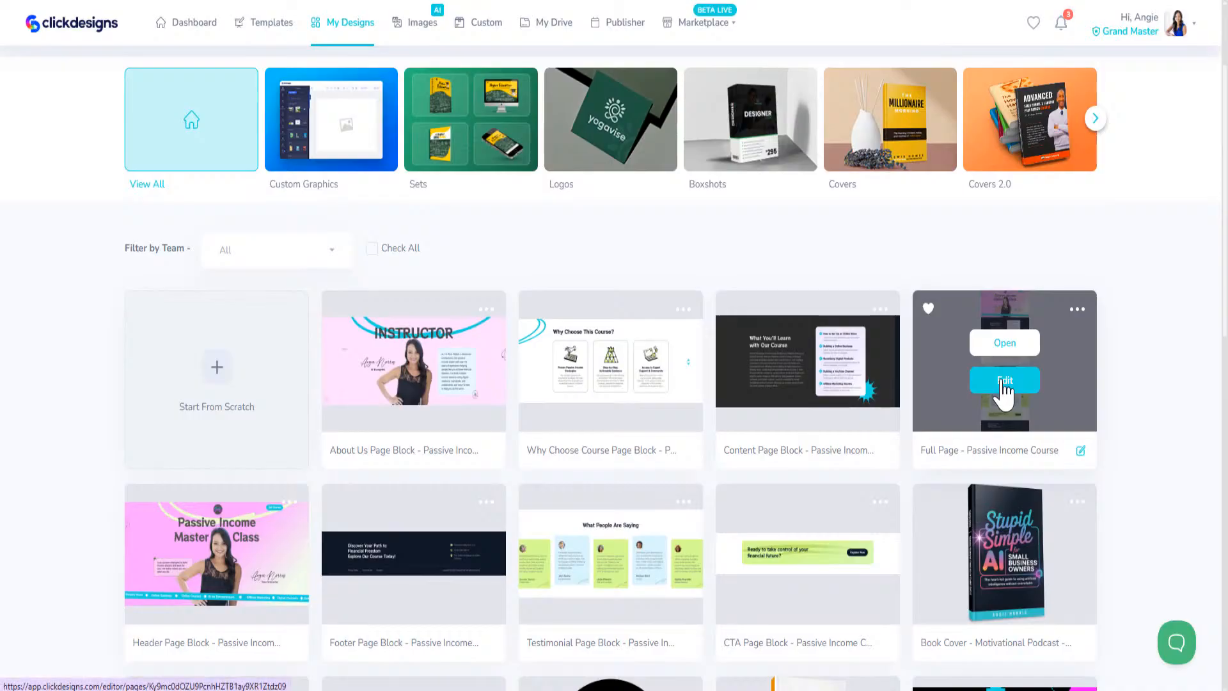
left_click(1004, 386)
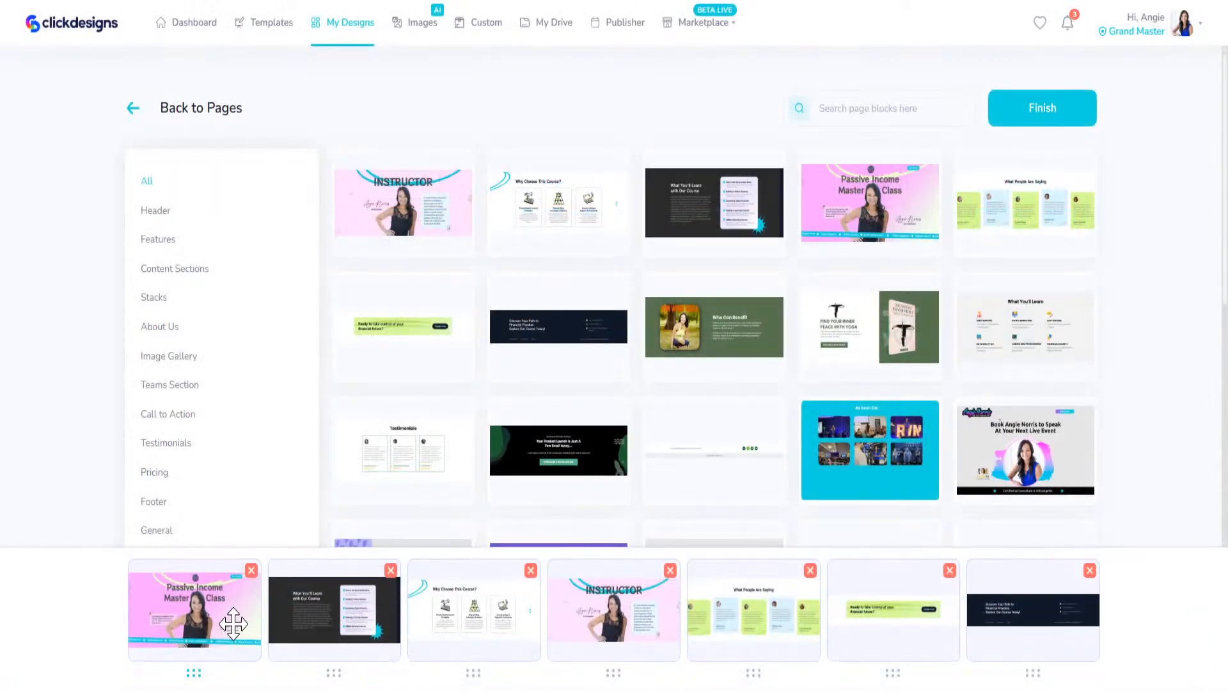
left_click(1036, 118)
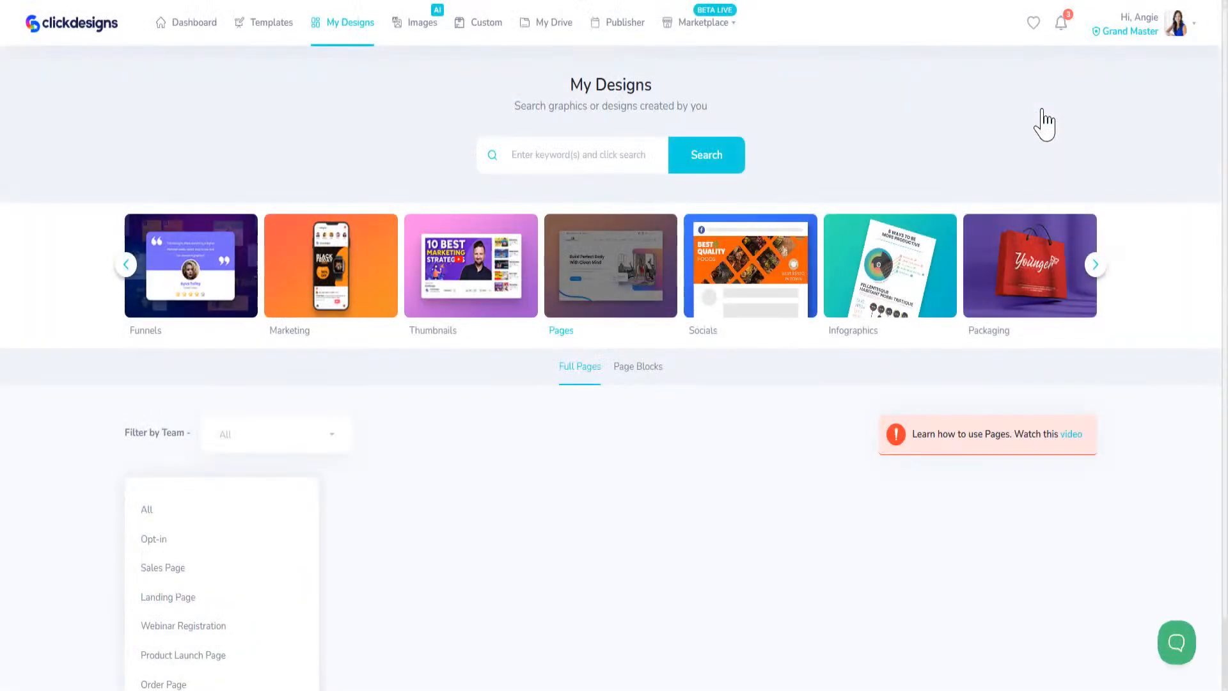
Preview the Full Page design, close the preview, and scroll down the Pages list.
left_click(688, 496)
left_click(618, 615)
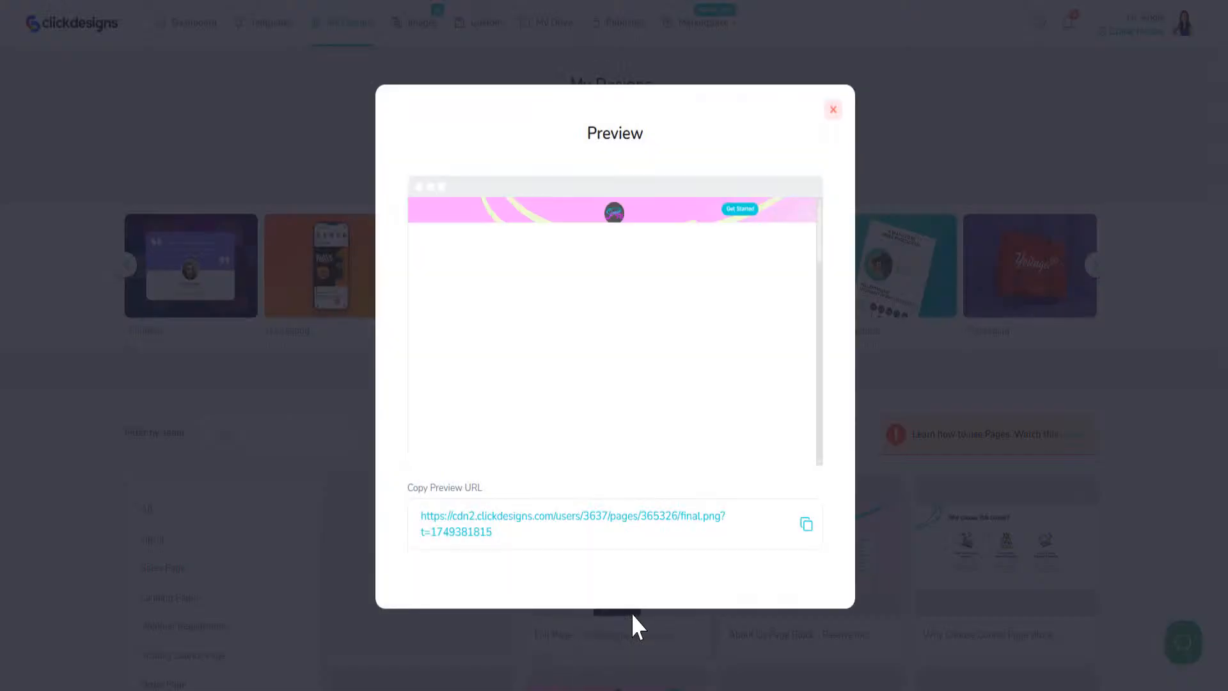
left_click_drag(820, 241, 842, 219)
left_click(833, 110)
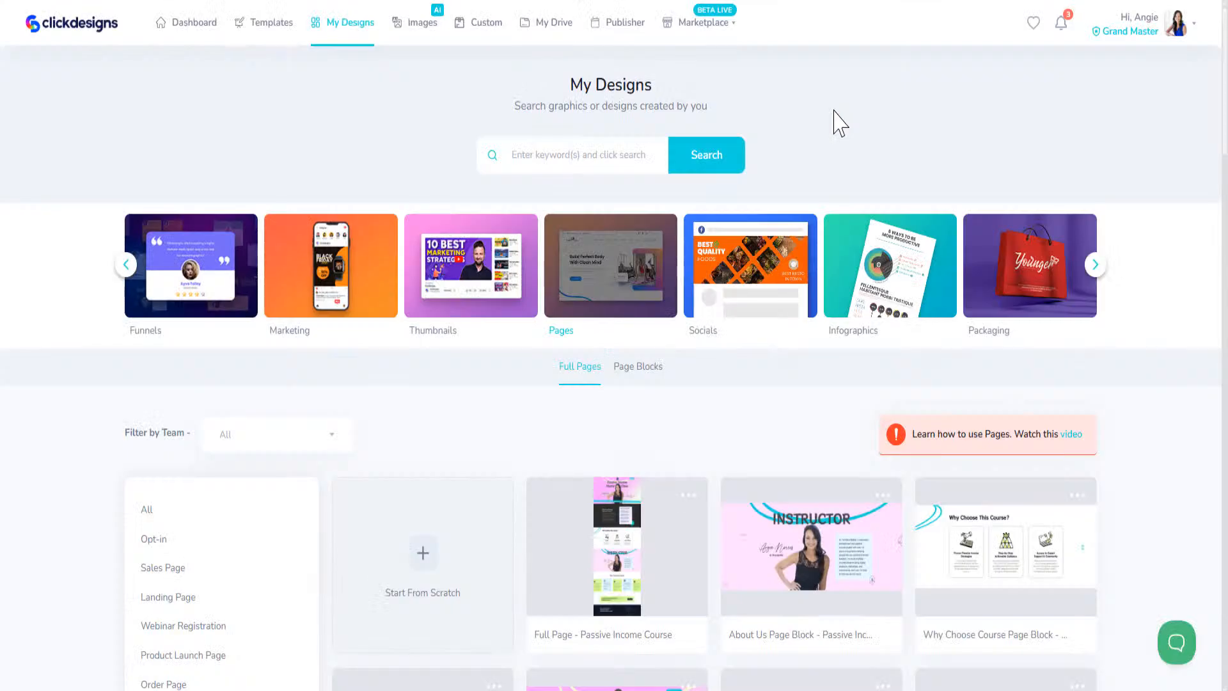
scroll(813, 540, "down", 3)
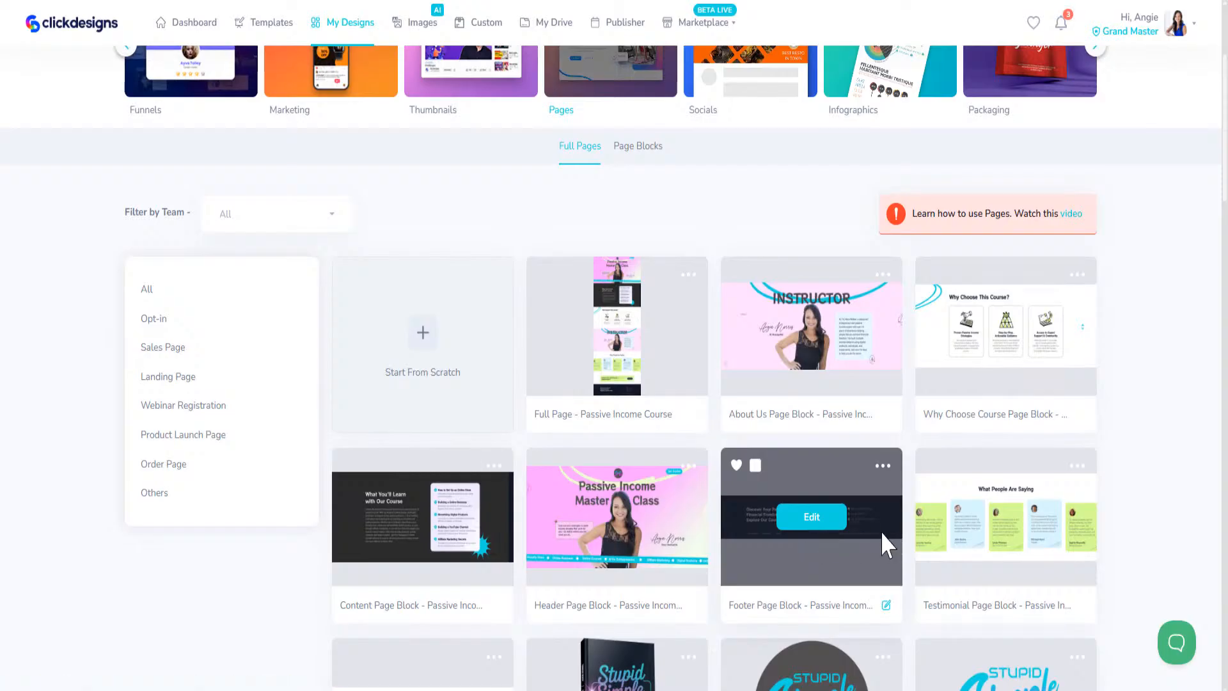
scroll(872, 526, "down", 2)
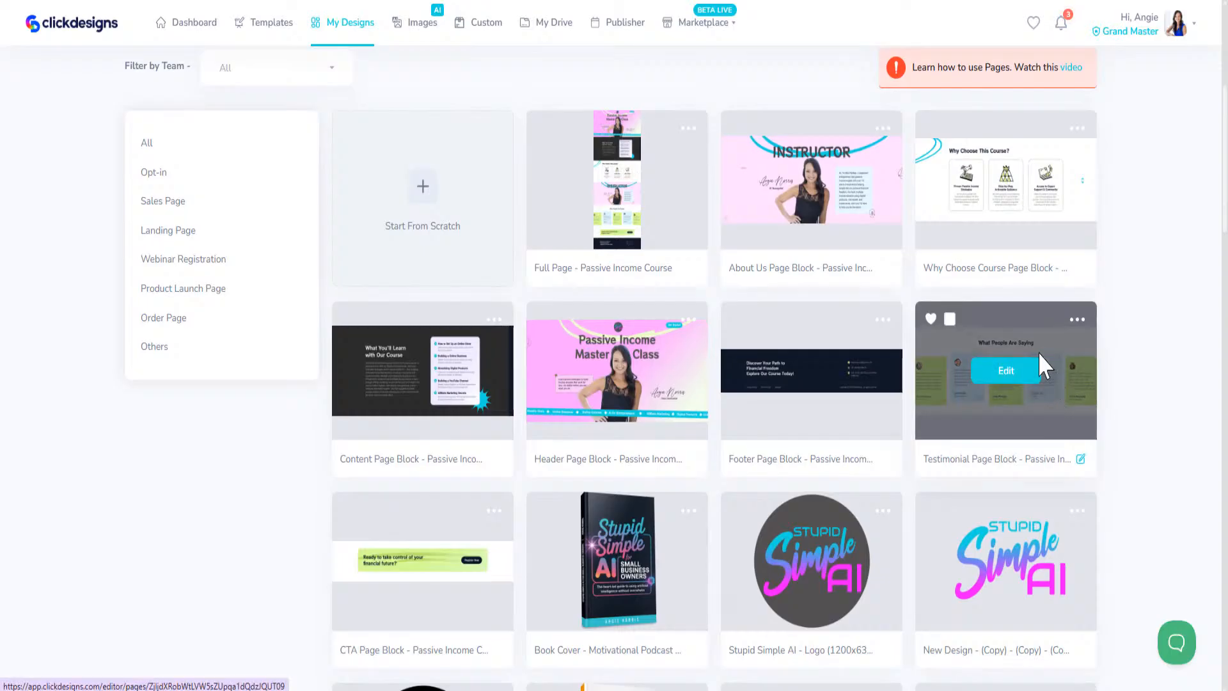
Open the Testimonial page block and delete all five existing testimonial cards.
left_click(1006, 372)
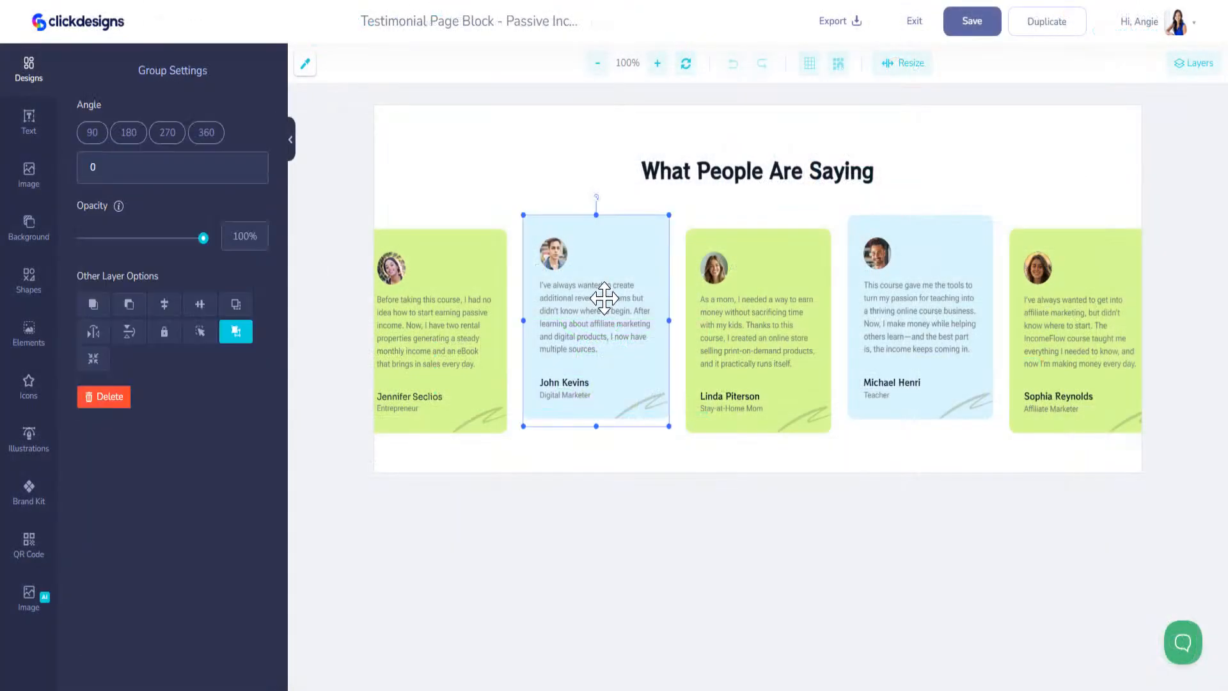
key("Delete")
left_click(488, 313)
key("Delete")
left_click(715, 310)
key("Delete")
left_click(881, 311)
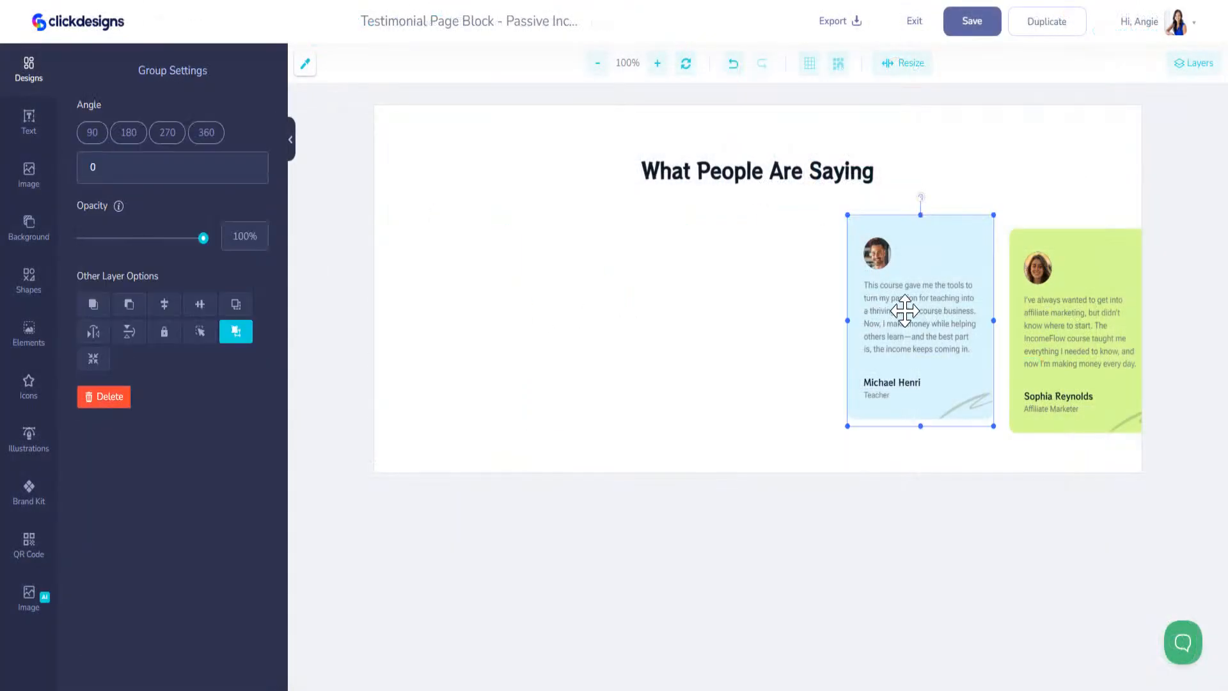
key("Delete")
left_click(1015, 312)
key("Delete")
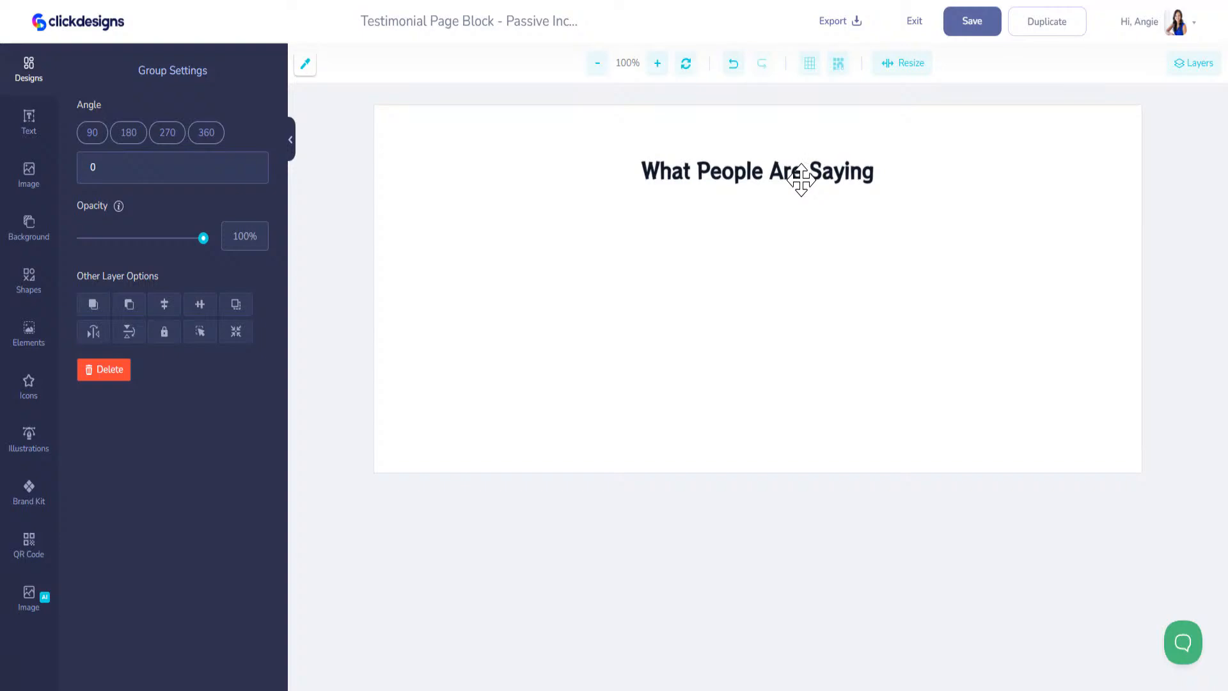
Upload the chat screenshot and place it under the heading, moved up and left.
left_click(28, 174)
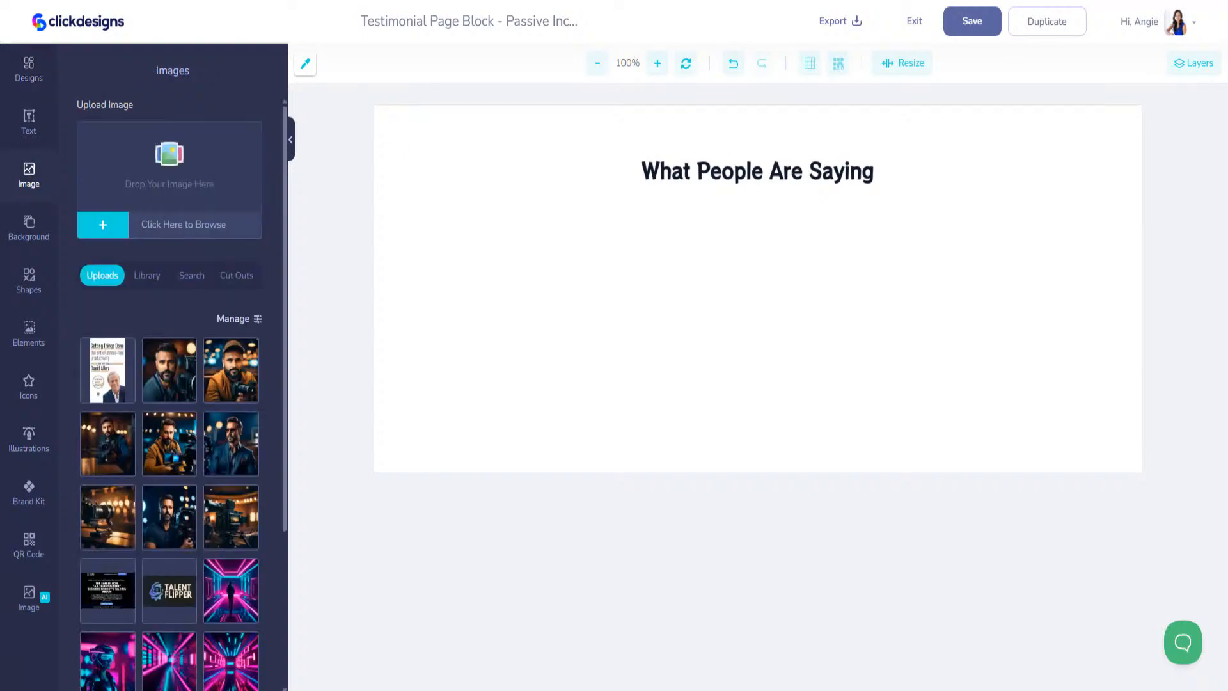
left_click_drag(3, 243, 232, 190)
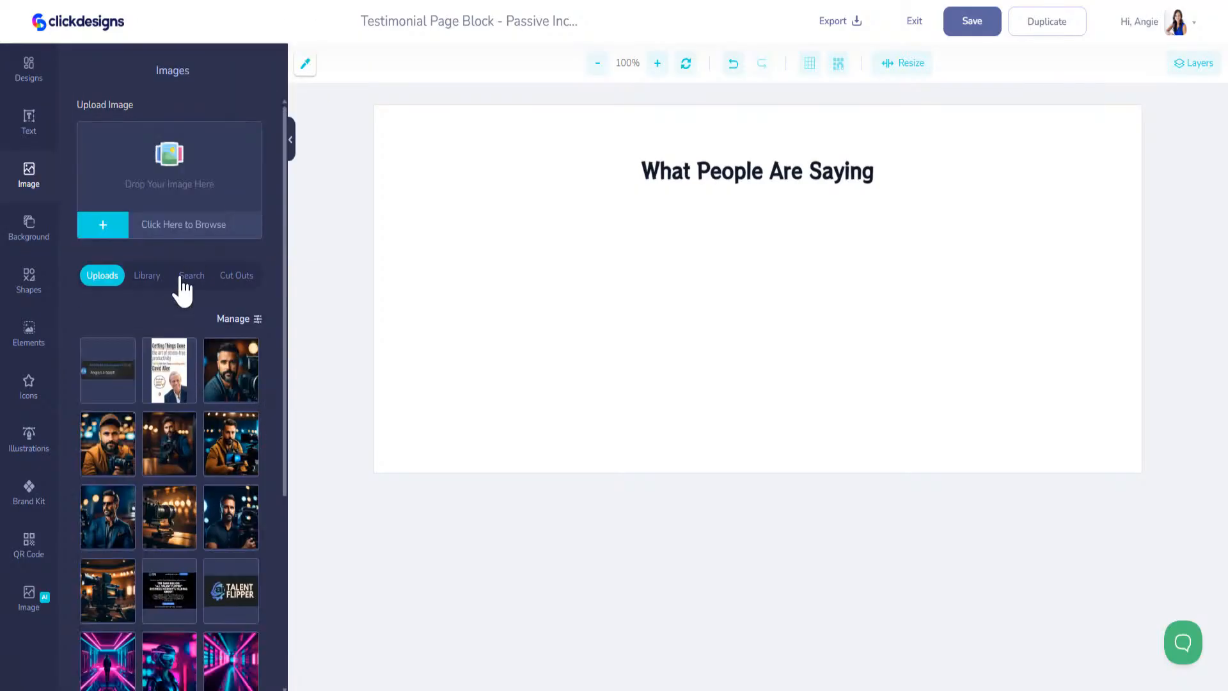
left_click(101, 388)
left_click_drag(707, 293, 575, 263)
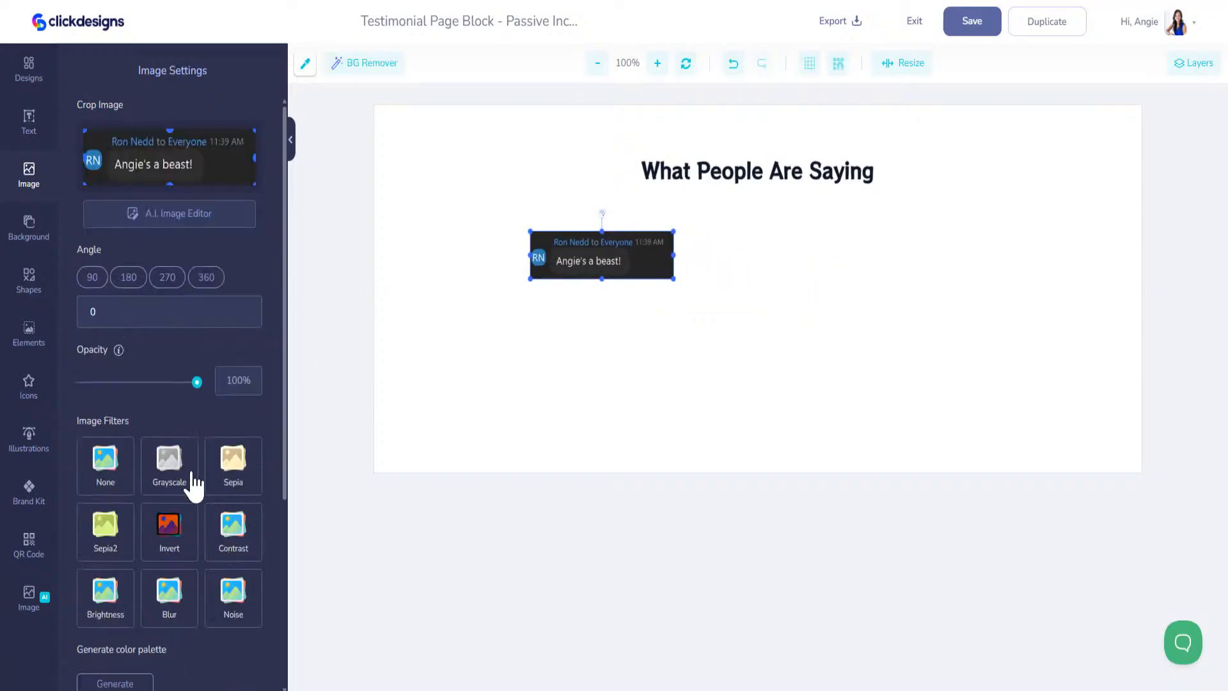
Give the chat screenshot slightly rounded corners and move it toward the upper left.
scroll(192, 485, "down", 1)
scroll(211, 524, "down", 3)
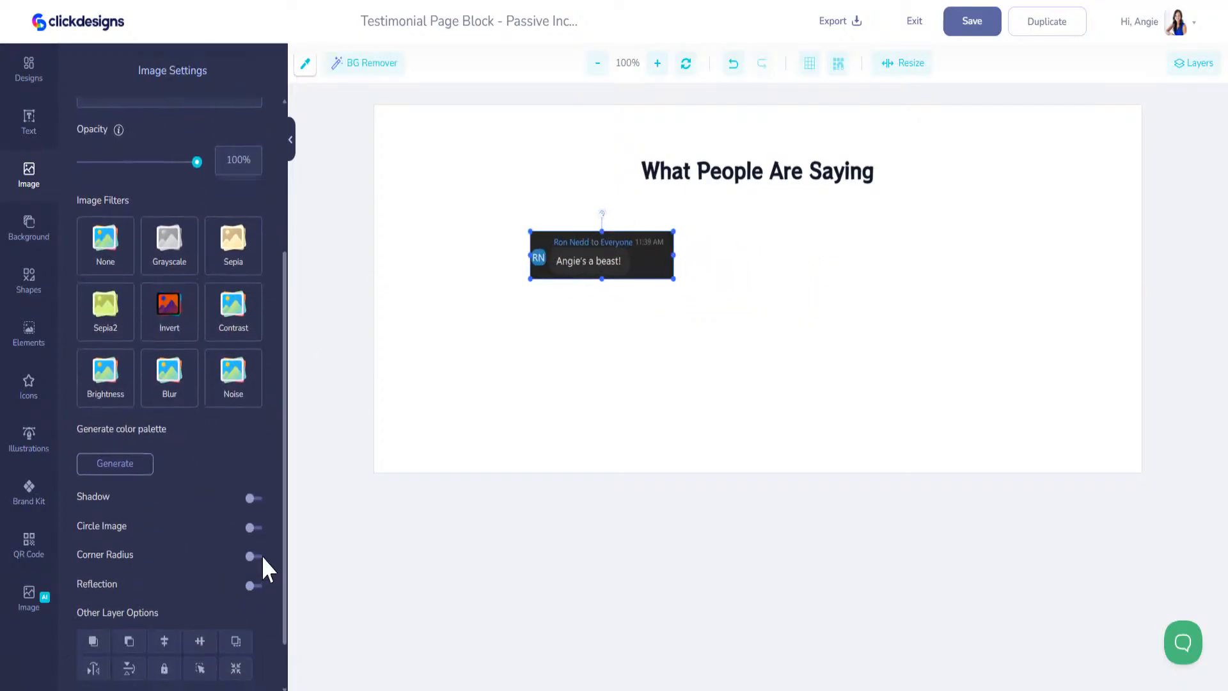
left_click(253, 556)
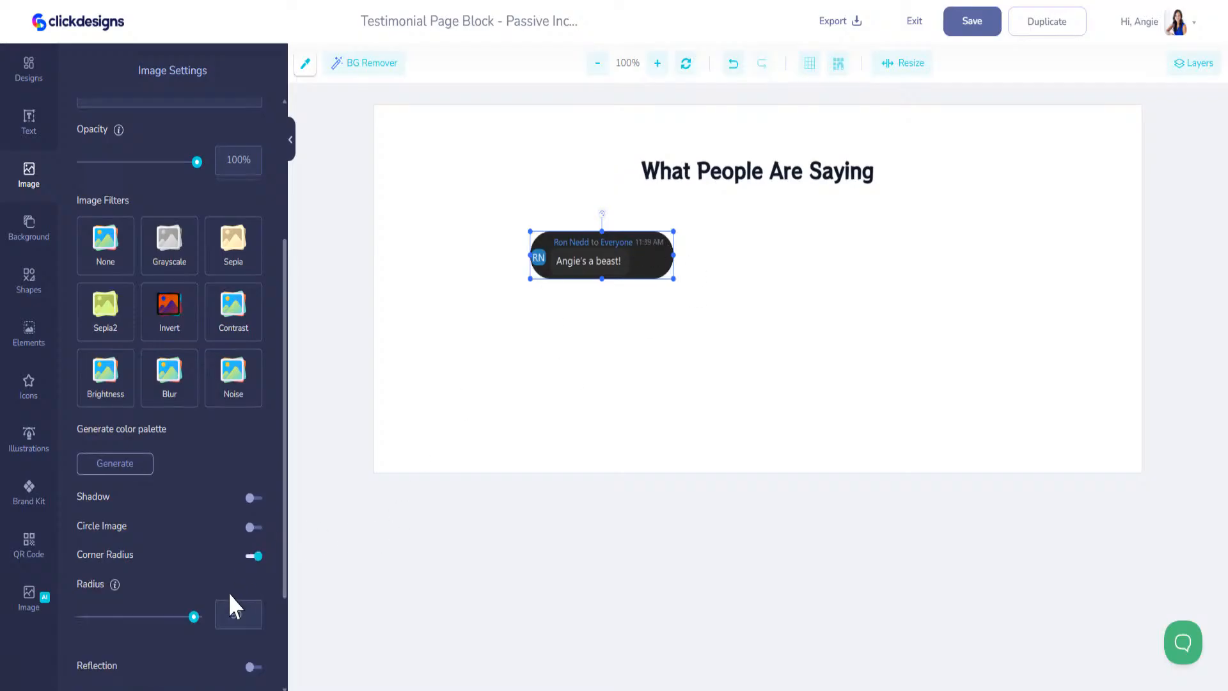
left_click_drag(194, 617, 122, 618)
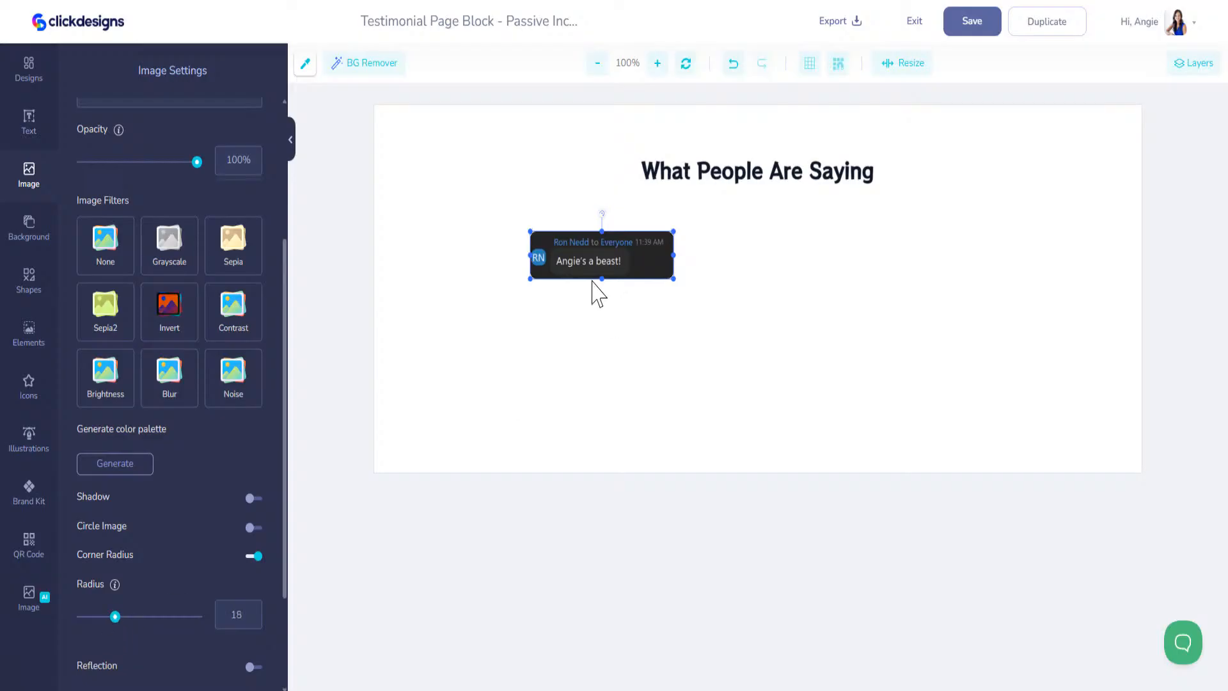
left_click_drag(603, 244, 551, 221)
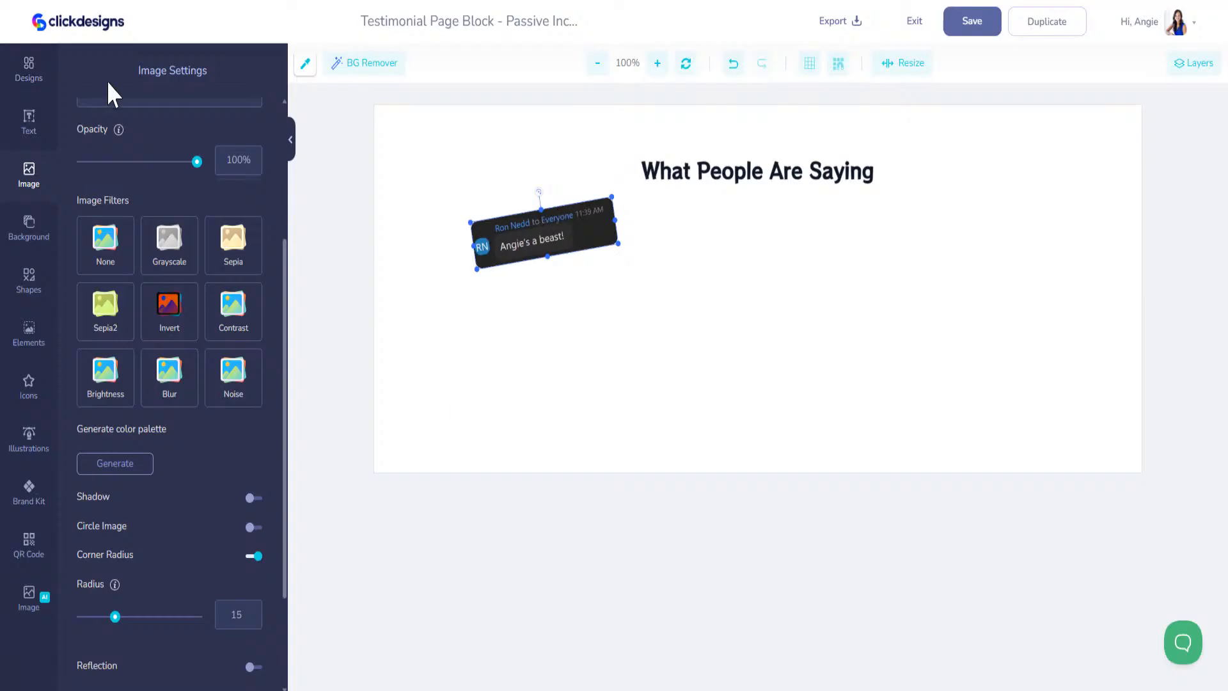
left_click(28, 176)
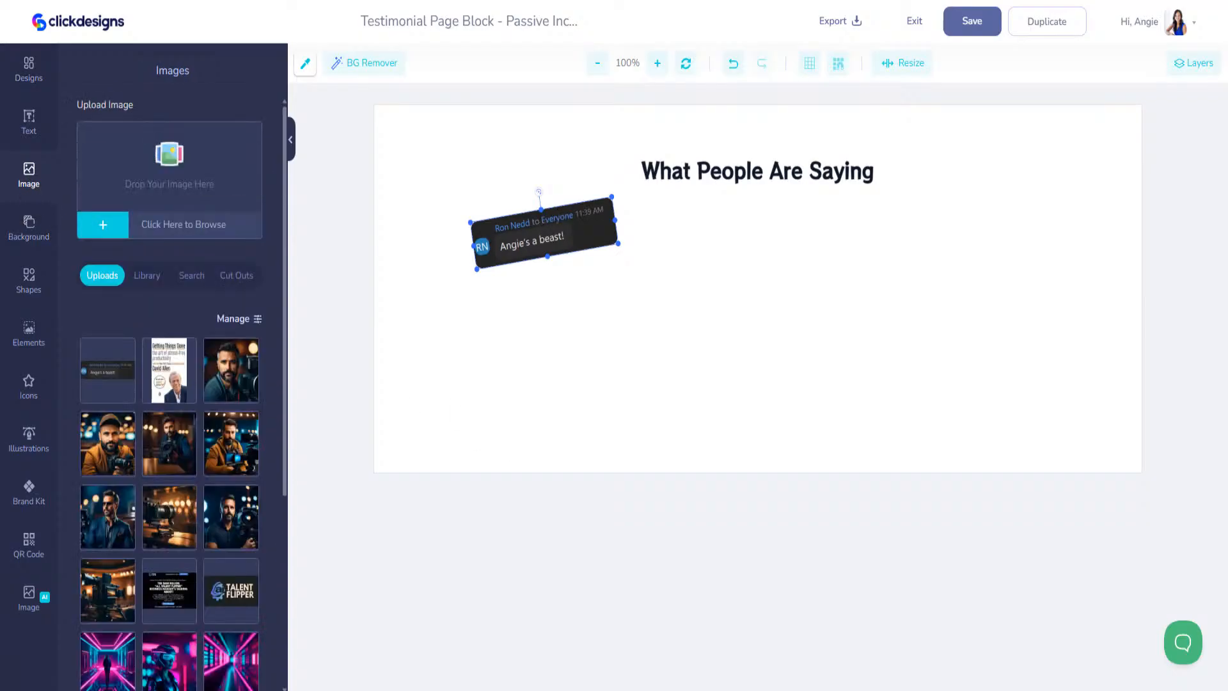
Add the second chat screenshot with corner radius 10, overlapping the first card.
left_click_drag(132, 260, 209, 201)
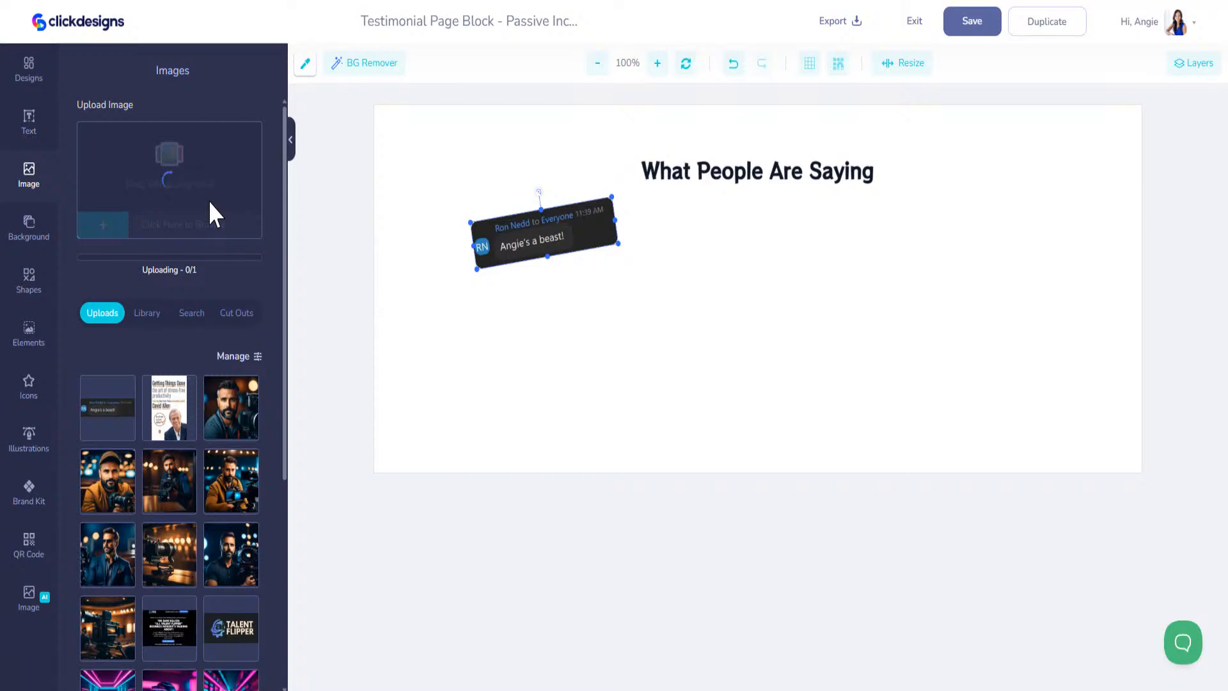
left_click(102, 384)
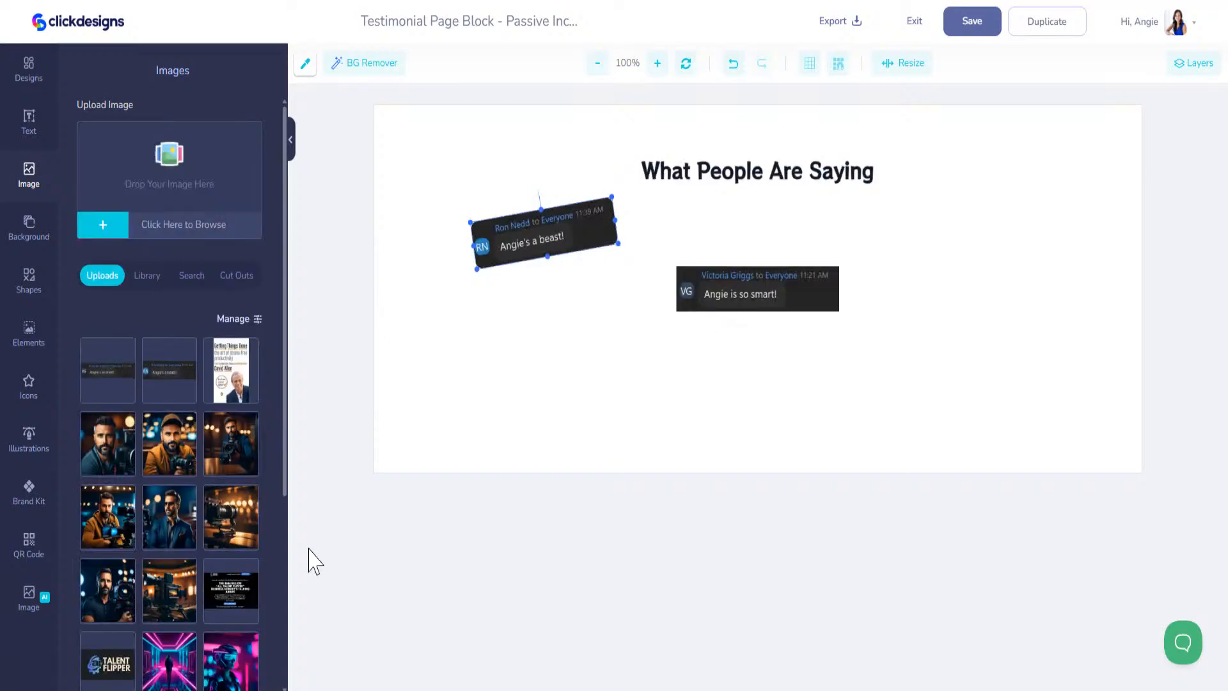
scroll(192, 540, "down", 5)
left_click(721, 288)
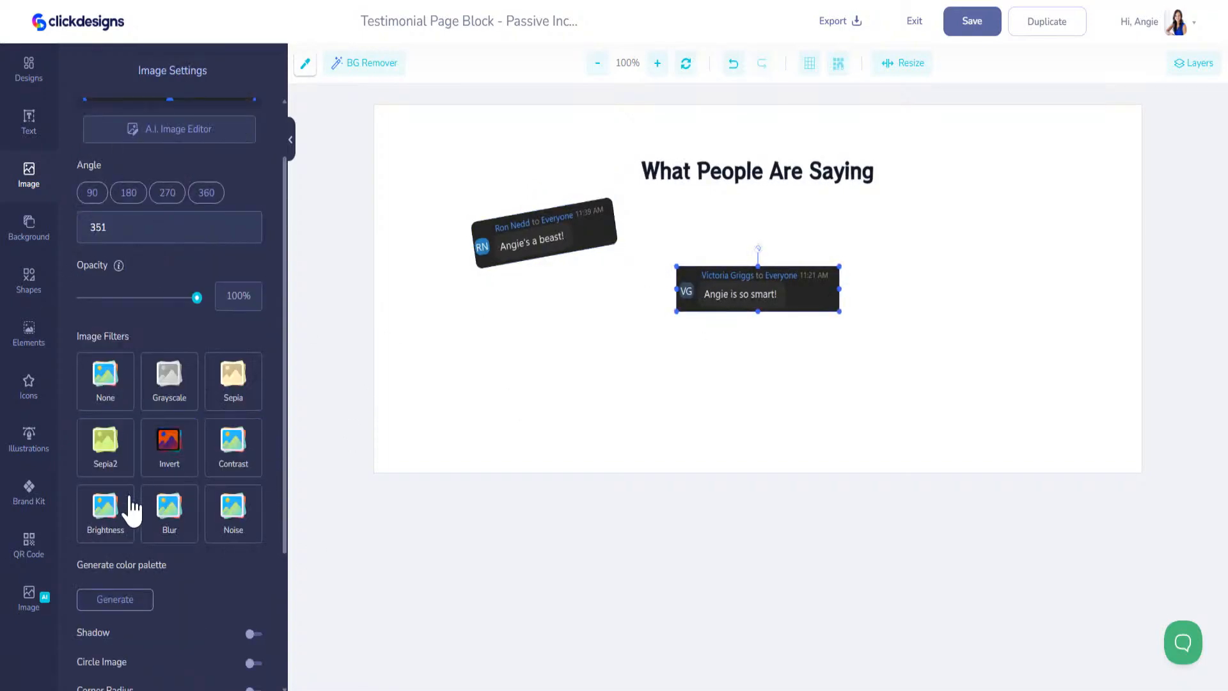
scroll(163, 592, "down", 3)
left_click(253, 495)
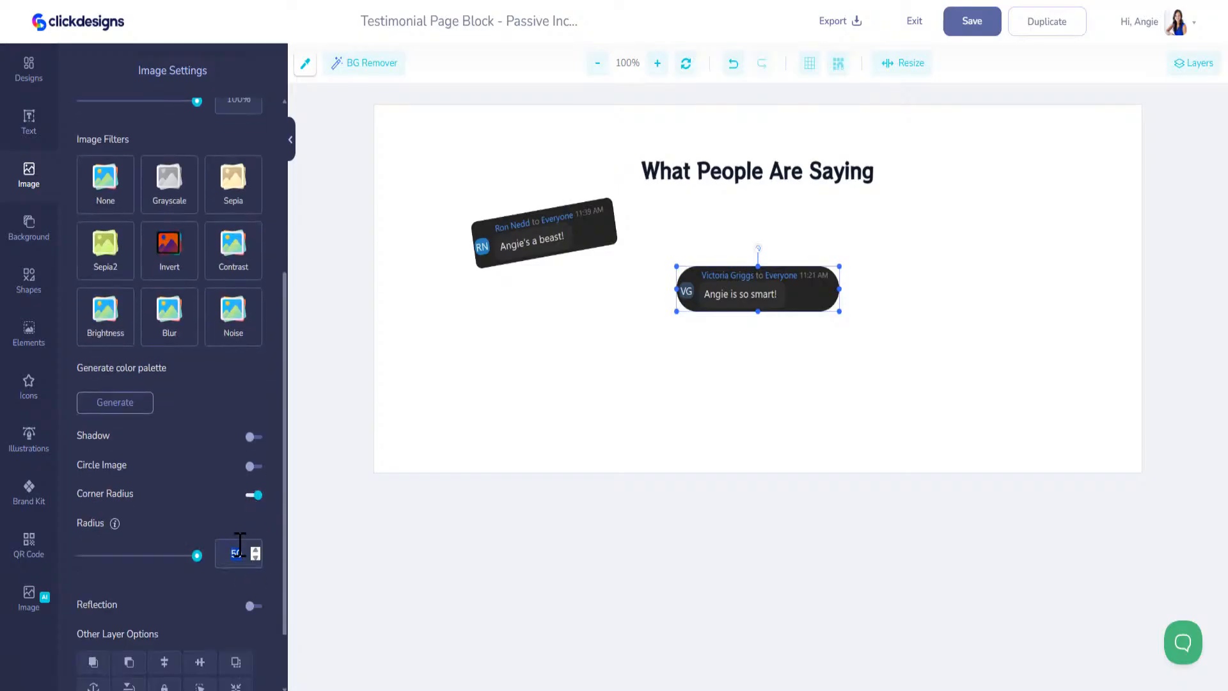
type("10")
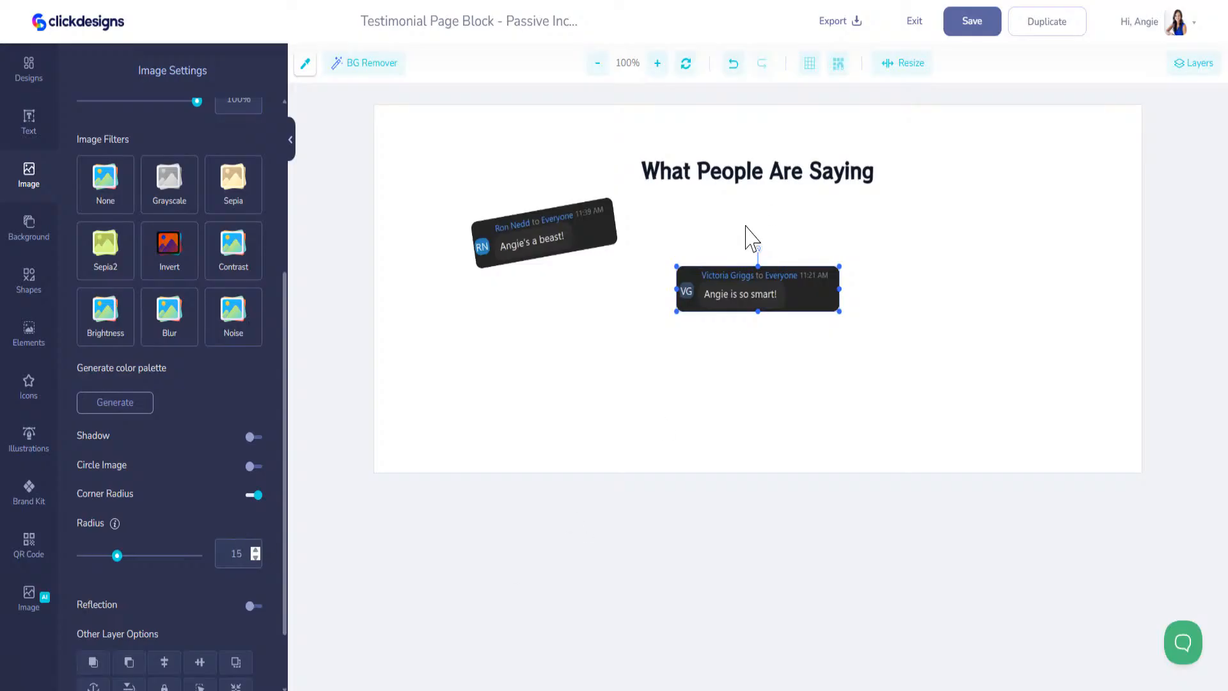
left_click_drag(677, 285, 625, 252)
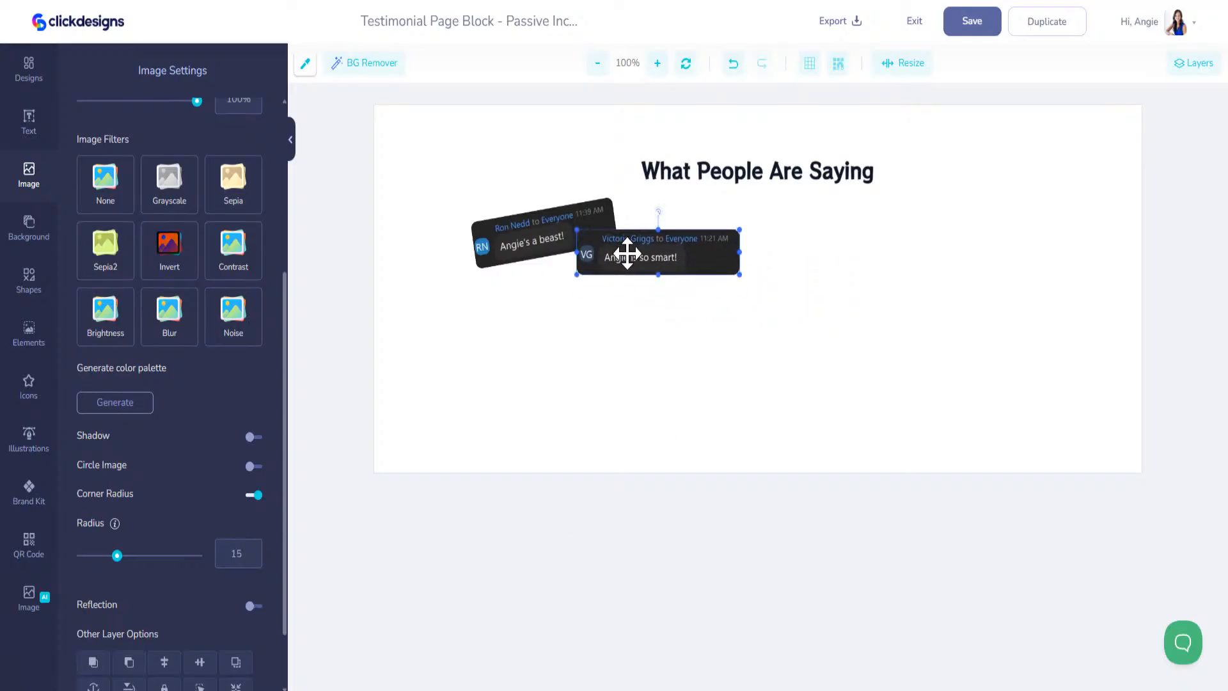
Give the second card a #12D6DF cyan shadow with a softer, wider blur.
left_click(253, 437)
left_click(85, 485)
left_click(137, 465)
left_click(104, 483)
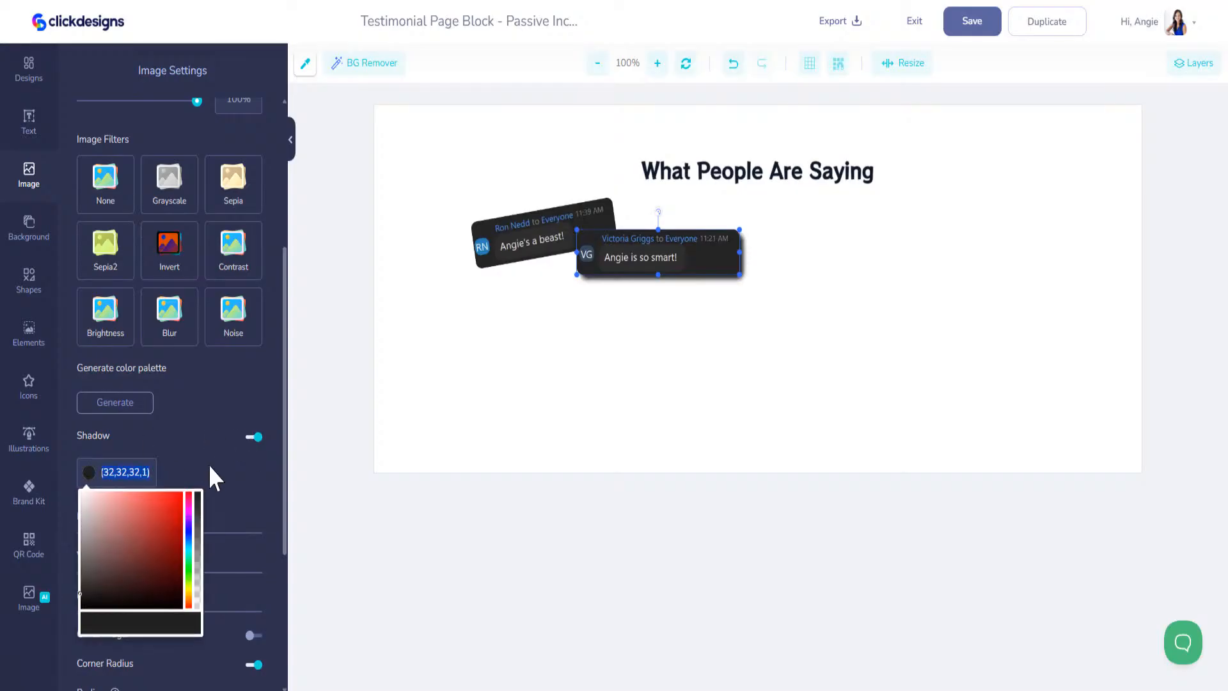
key("BackSpace")
type("#12D6DF")
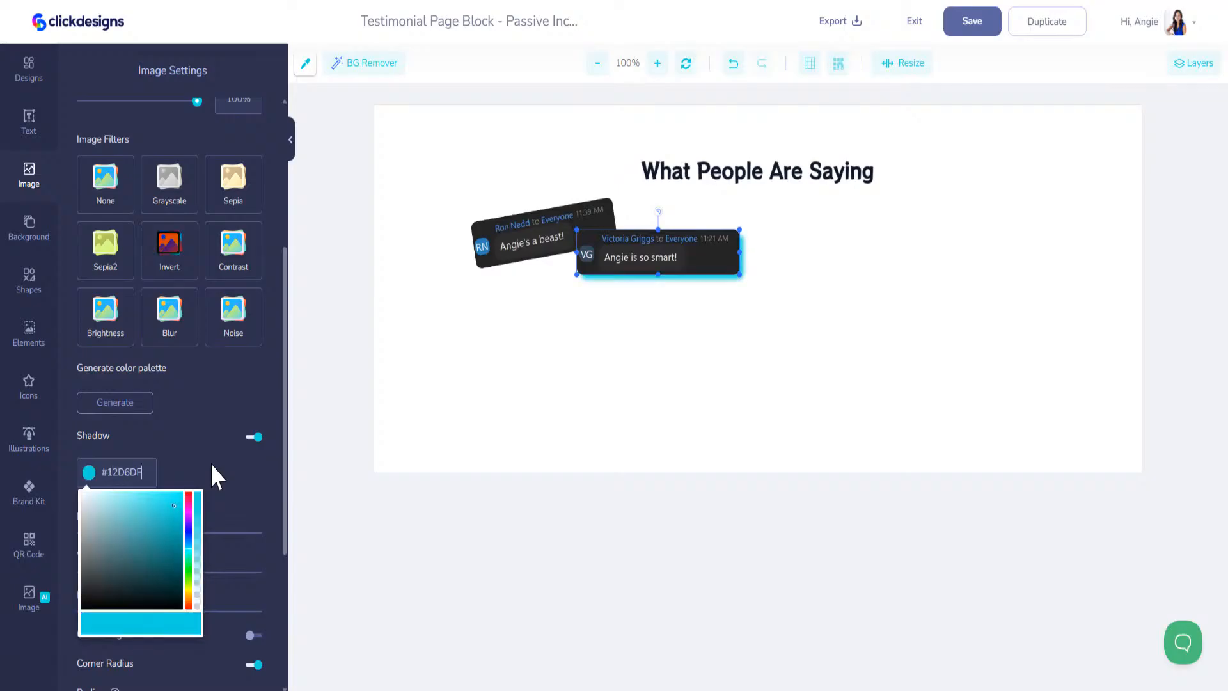
double_click(128, 473)
key("ctrl+c")
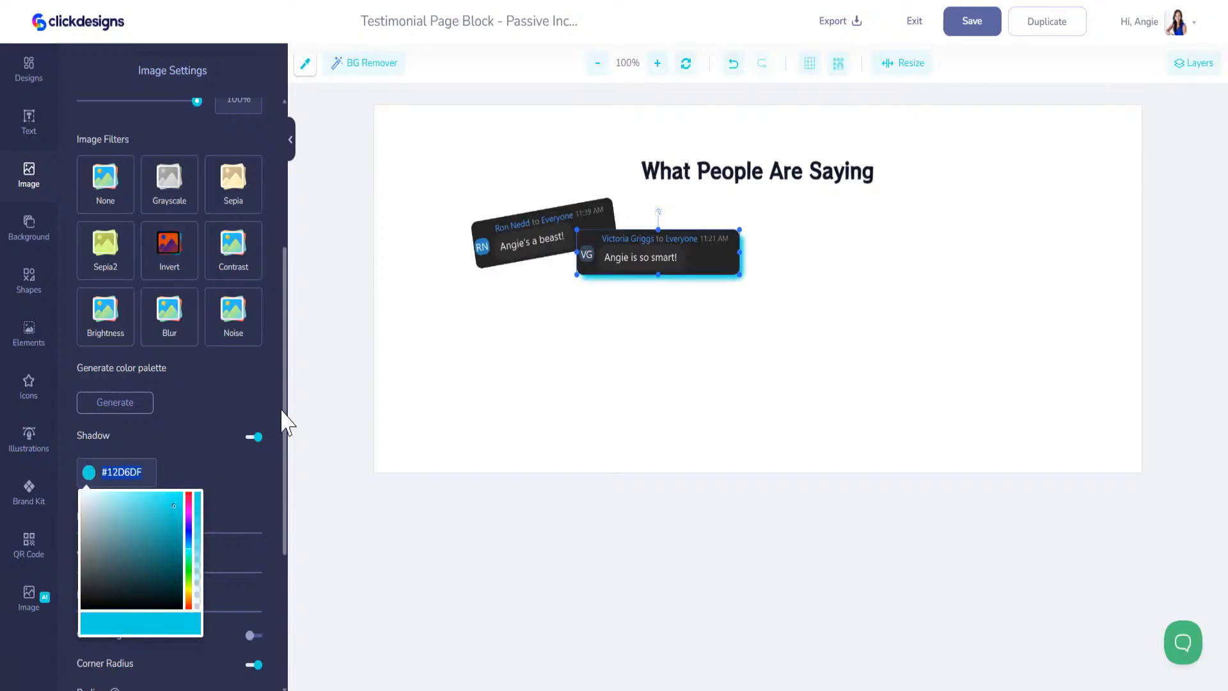
double_click(191, 414)
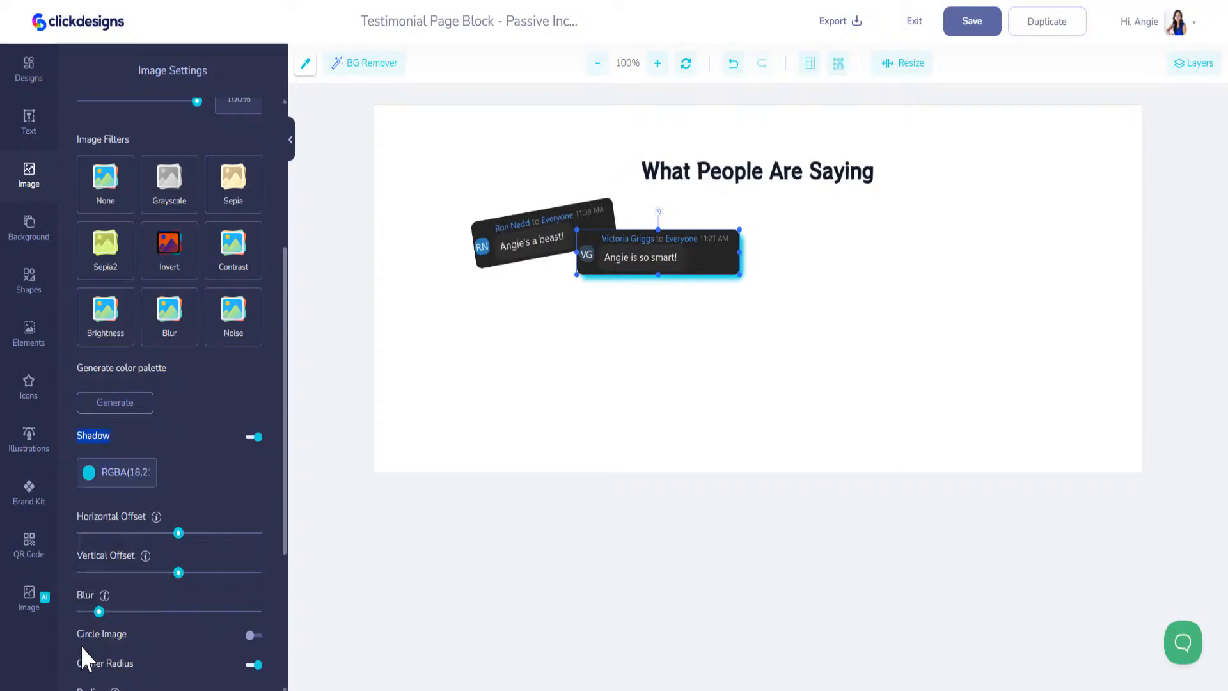
left_click_drag(119, 615, 180, 612)
Give the first tilted card the same soft cyan shadow and nudge it down-left.
left_click(543, 243)
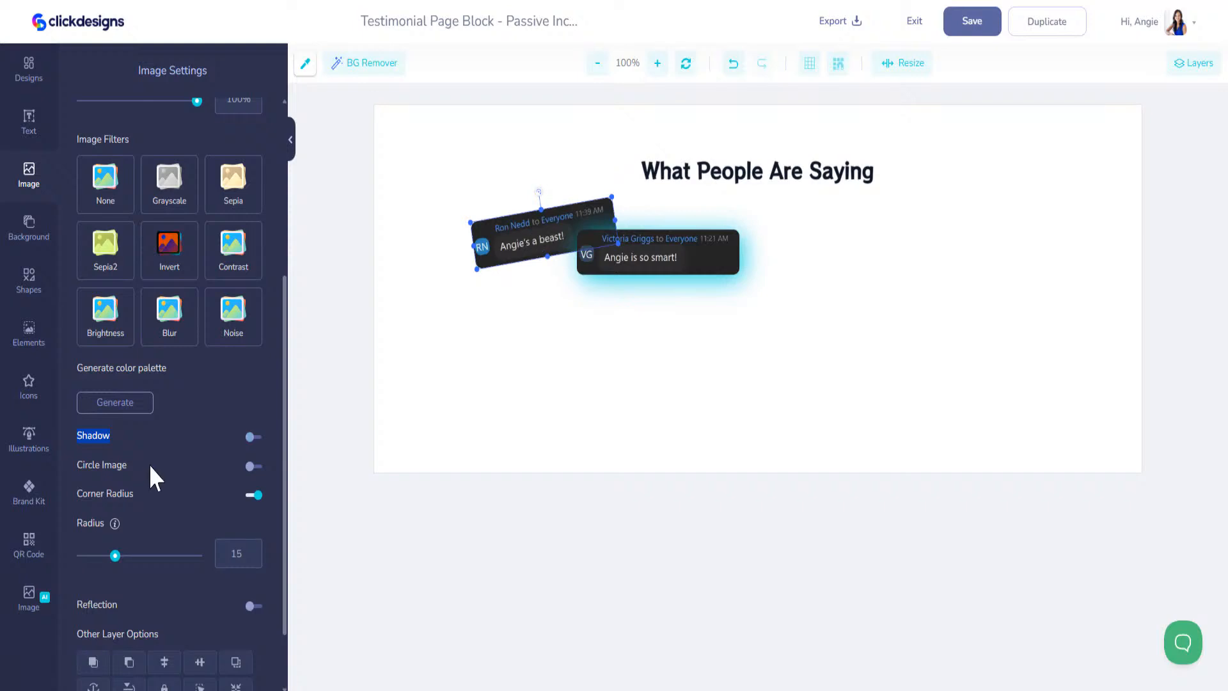
left_click(251, 437)
left_click_drag(100, 611, 178, 612)
mouse_move(540, 239)
left_mouse_down()
mouse_move(527, 219)
mouse_move(526, 236)
mouse_move(471, 238)
mouse_move(489, 314)
mouse_move(515, 328)
mouse_move(534, 231)
left_mouse_up()
left_click(107, 477)
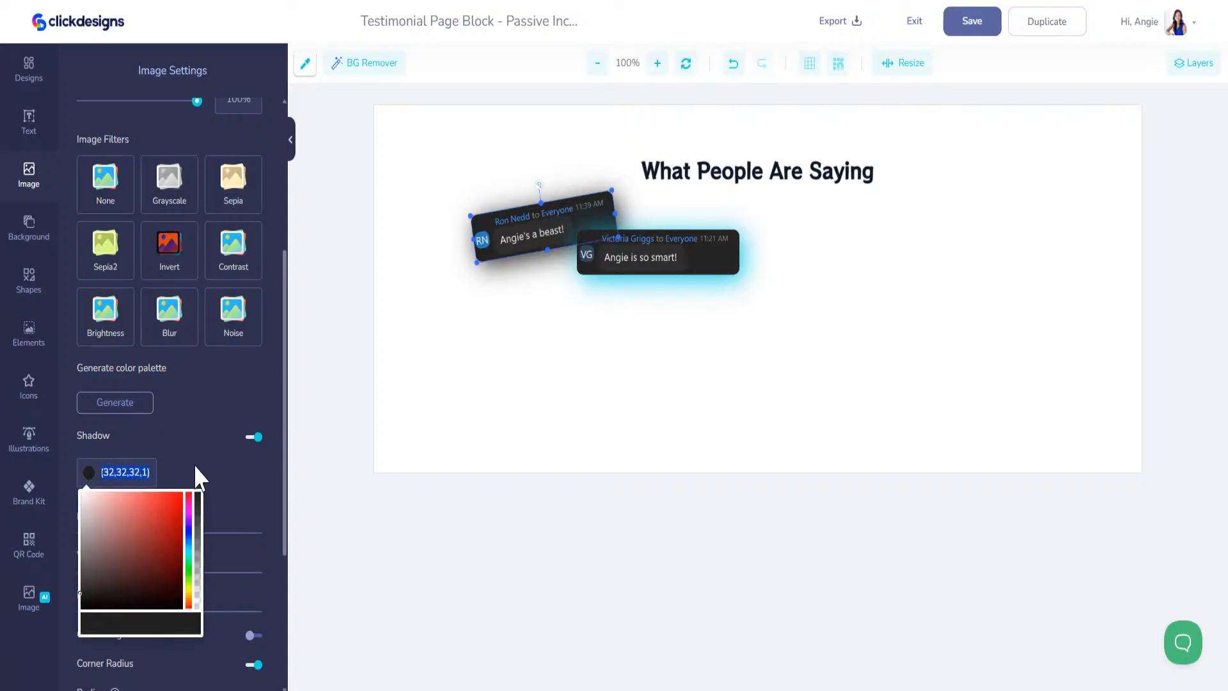
key("ctrl+v")
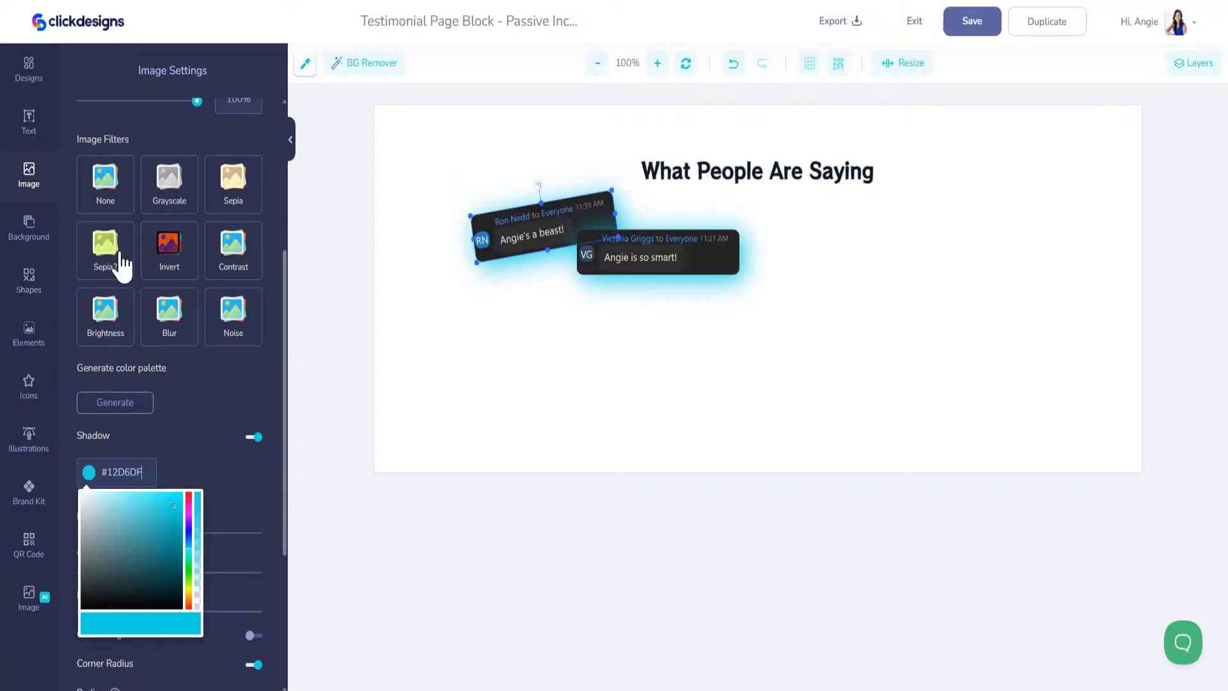
Add the third chat screenshot to the page with corner radius 14.
scroll(89, 230, "up", 1)
left_click(35, 181)
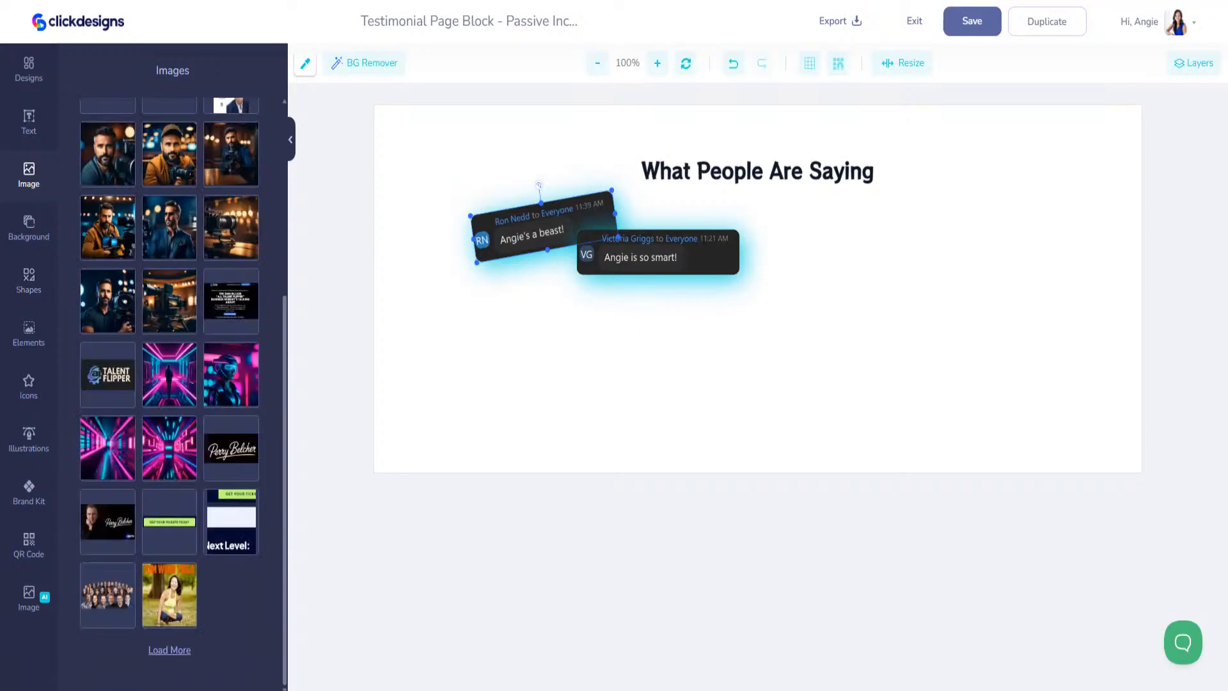
mouse_move(0, 64)
left_mouse_down()
mouse_move(55, 61)
mouse_move(1, 76)
left_mouse_up()
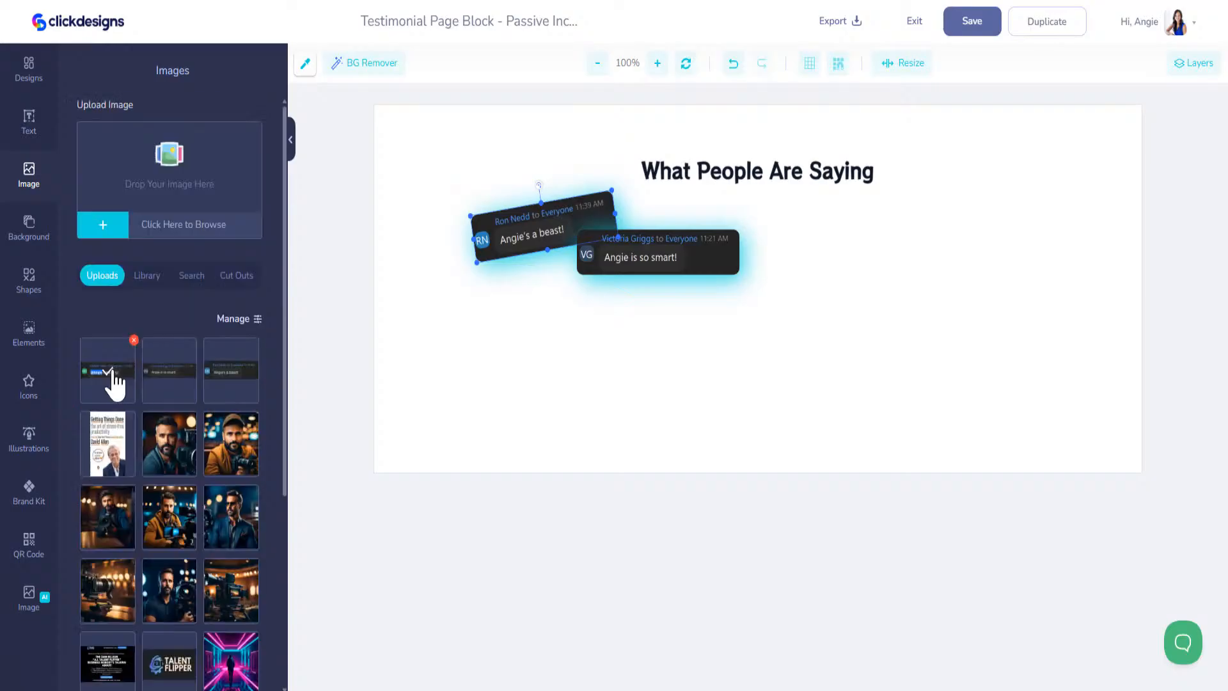
left_click(116, 382)
scroll(198, 565, "down", 5)
scroll(200, 567, "up", 5)
left_click(711, 296)
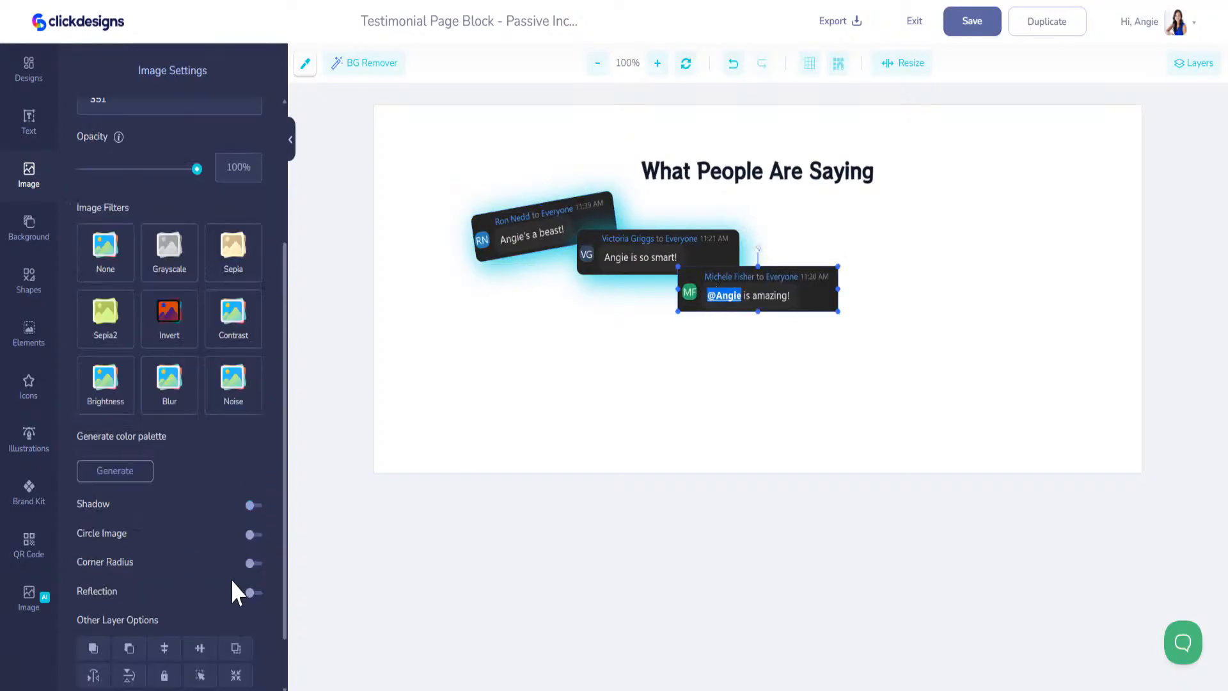
left_click(252, 562)
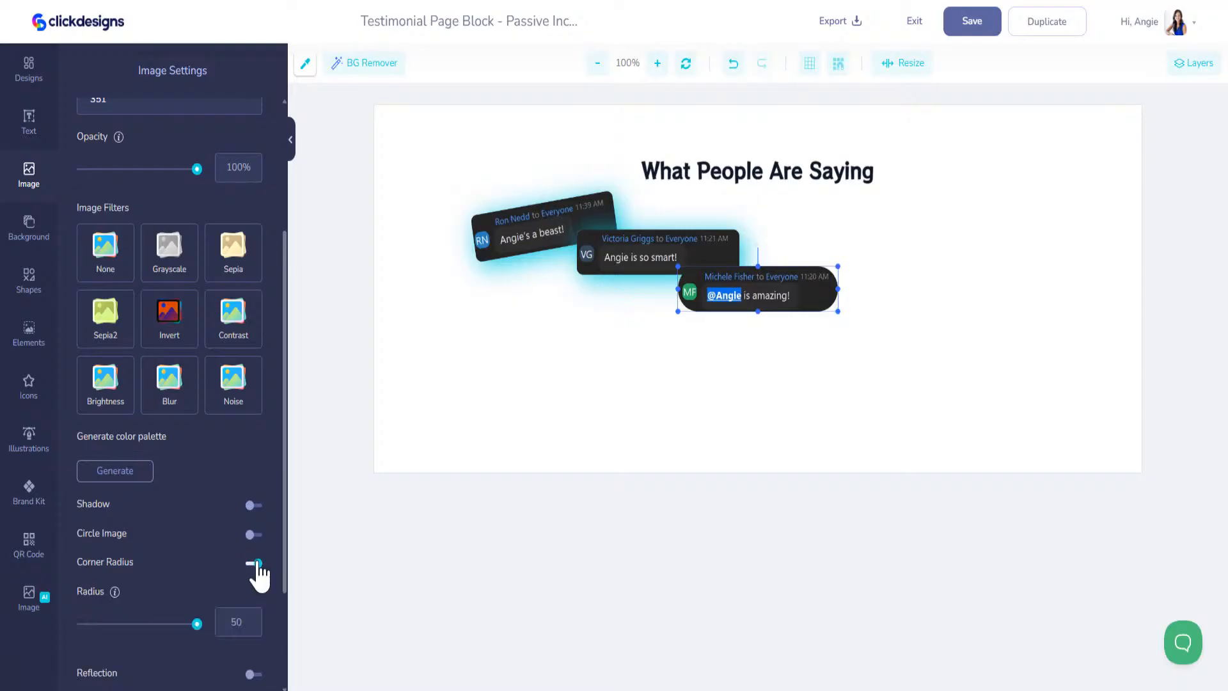
left_click_drag(199, 627, 115, 625)
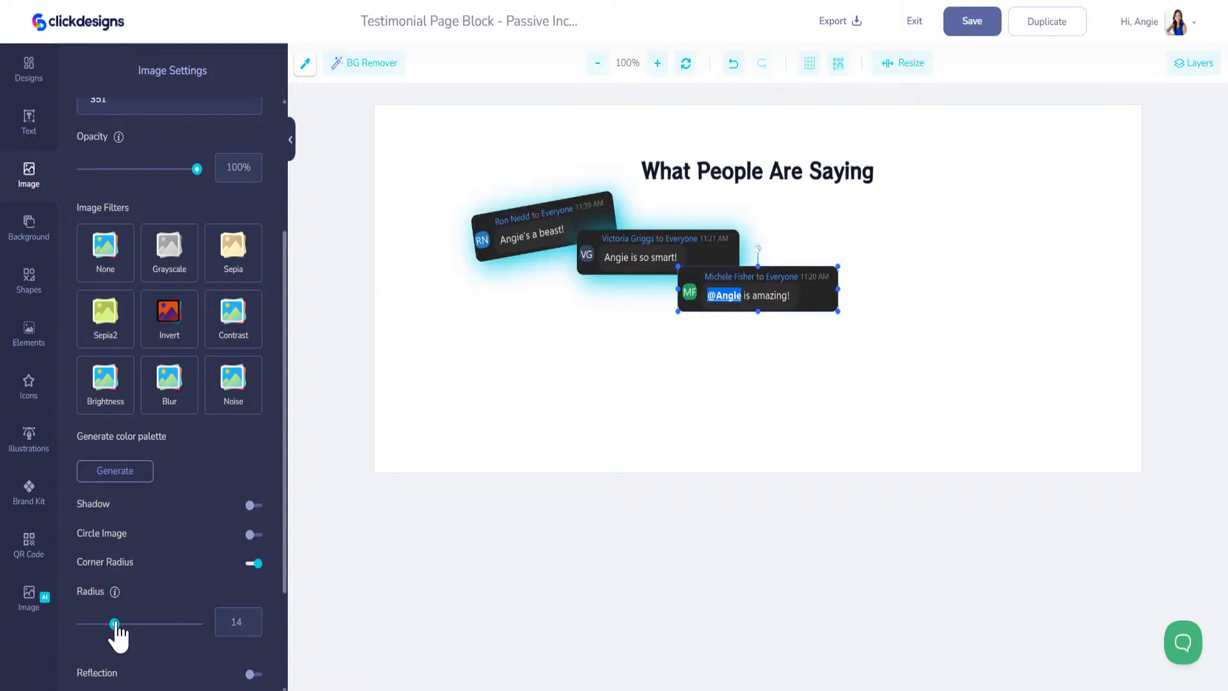
Give the third card a soft cyan glow, tilt it and place it beside the second.
left_click(253, 505)
left_click(129, 542)
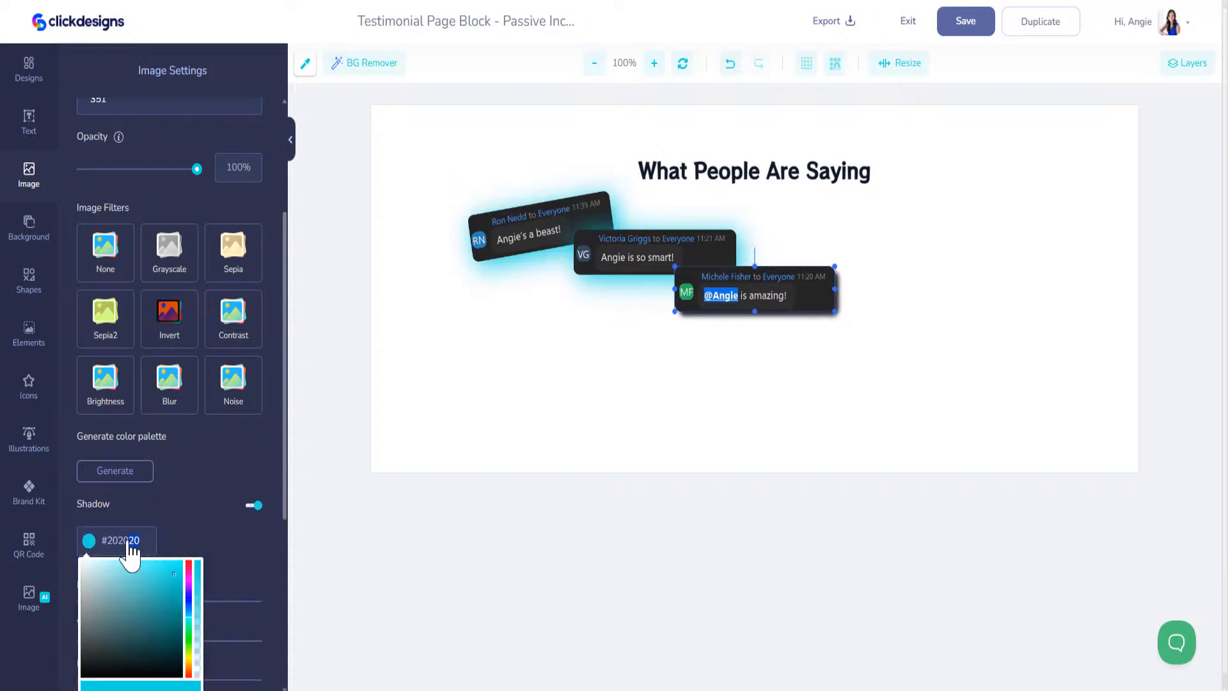
left_click(193, 490)
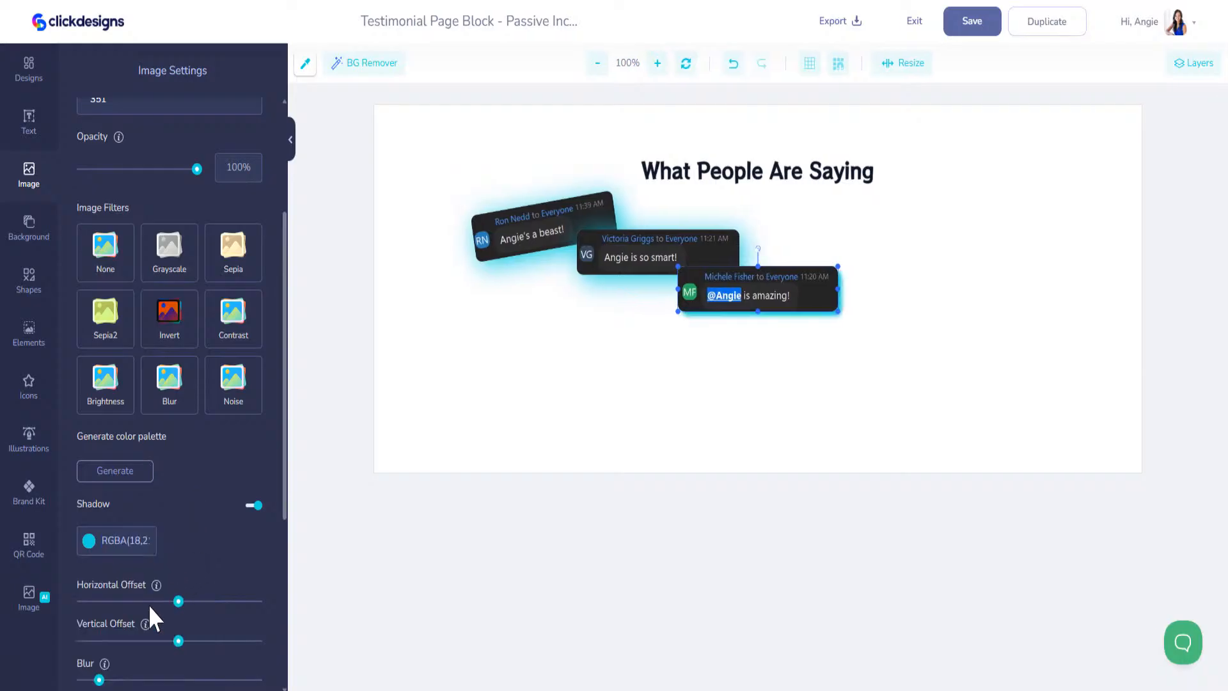
left_click_drag(99, 679, 167, 680)
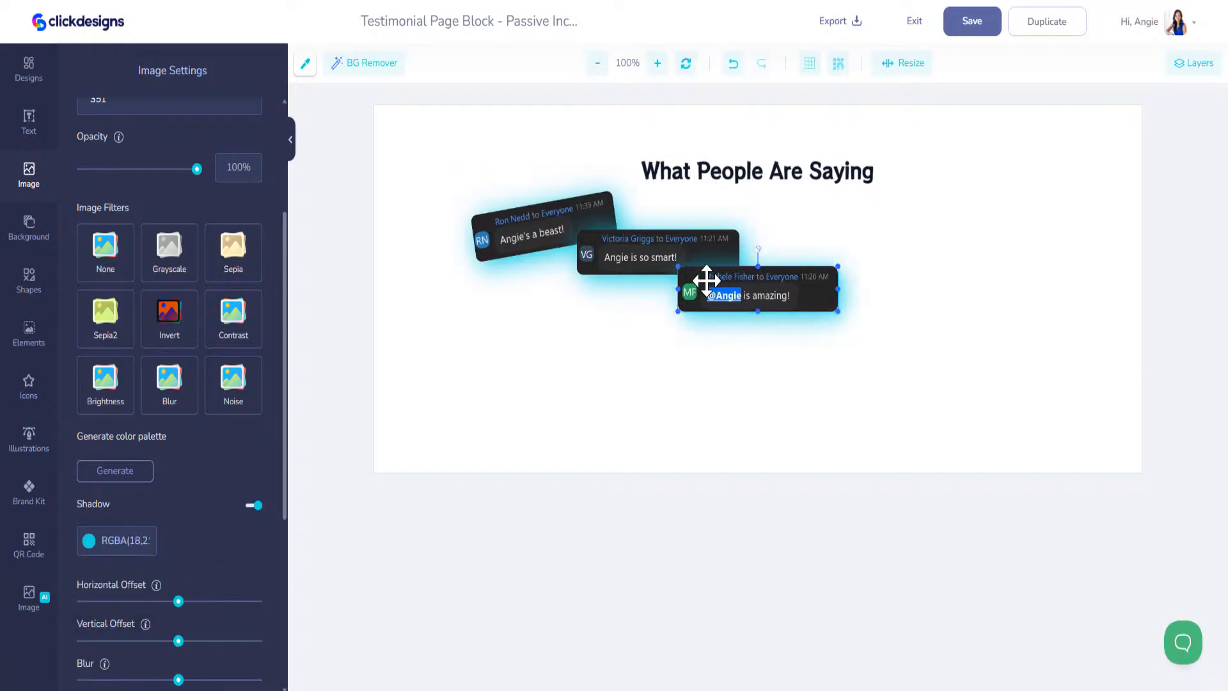
left_click_drag(756, 250, 776, 228)
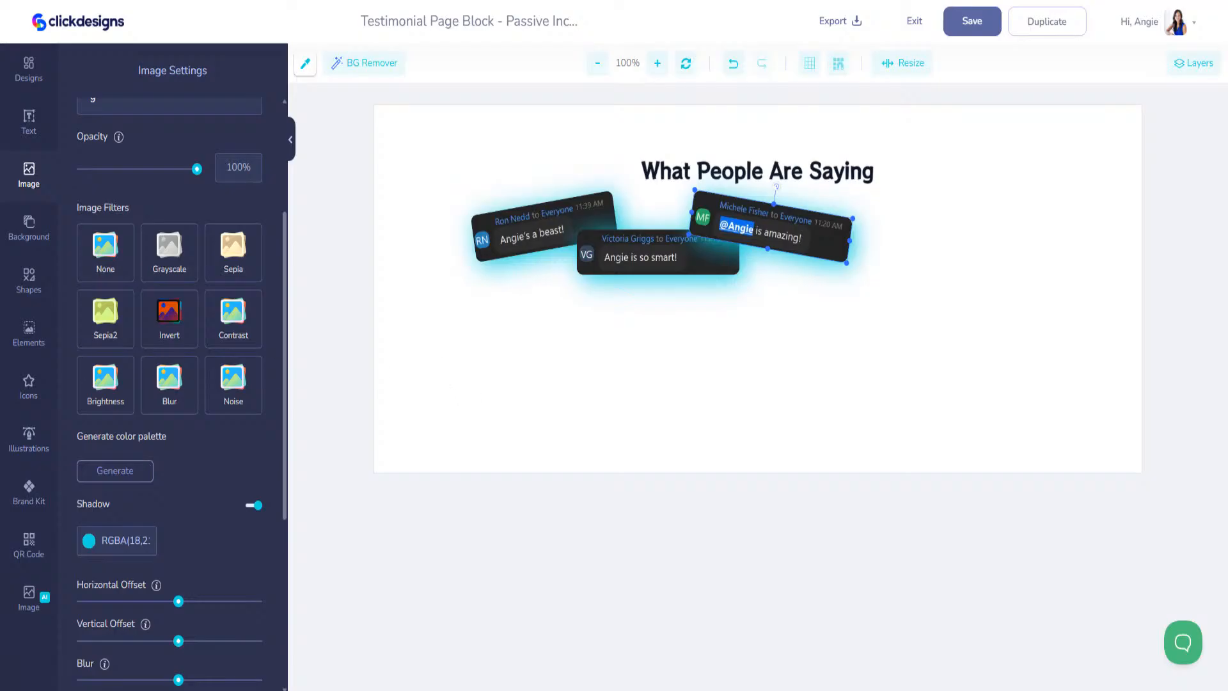
left_click(33, 180)
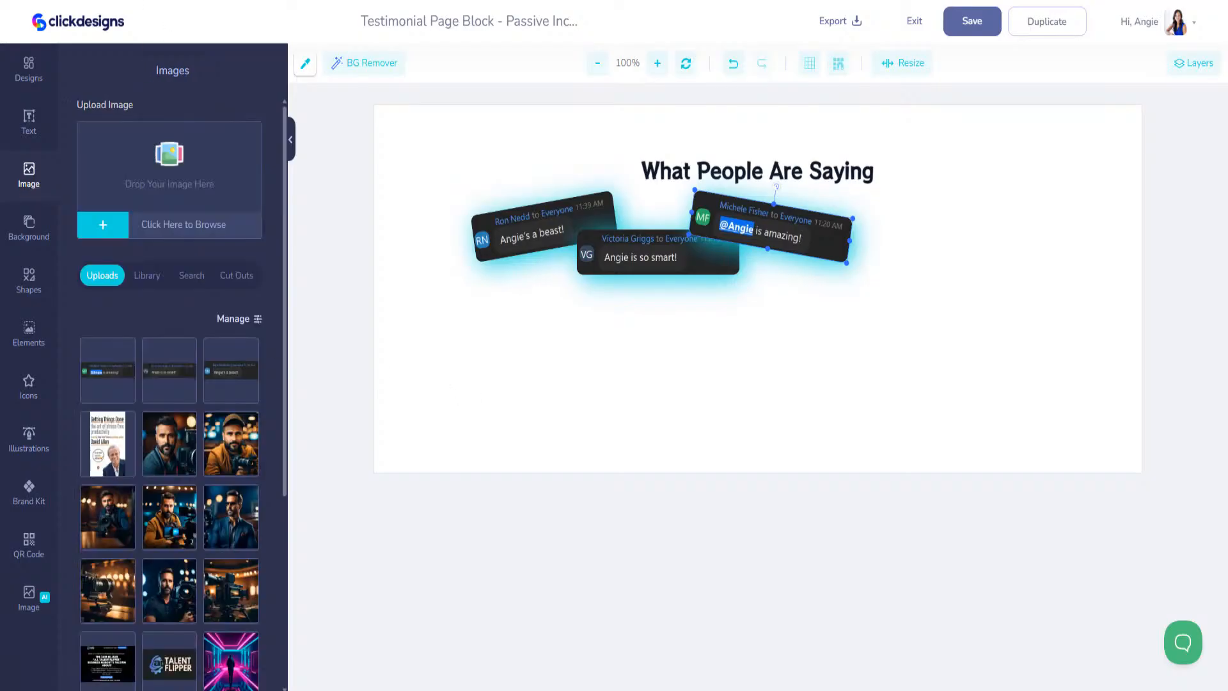
Upload the fourth chat screenshot and place it below the other cards.
left_click_drag(15, 72, 170, 192)
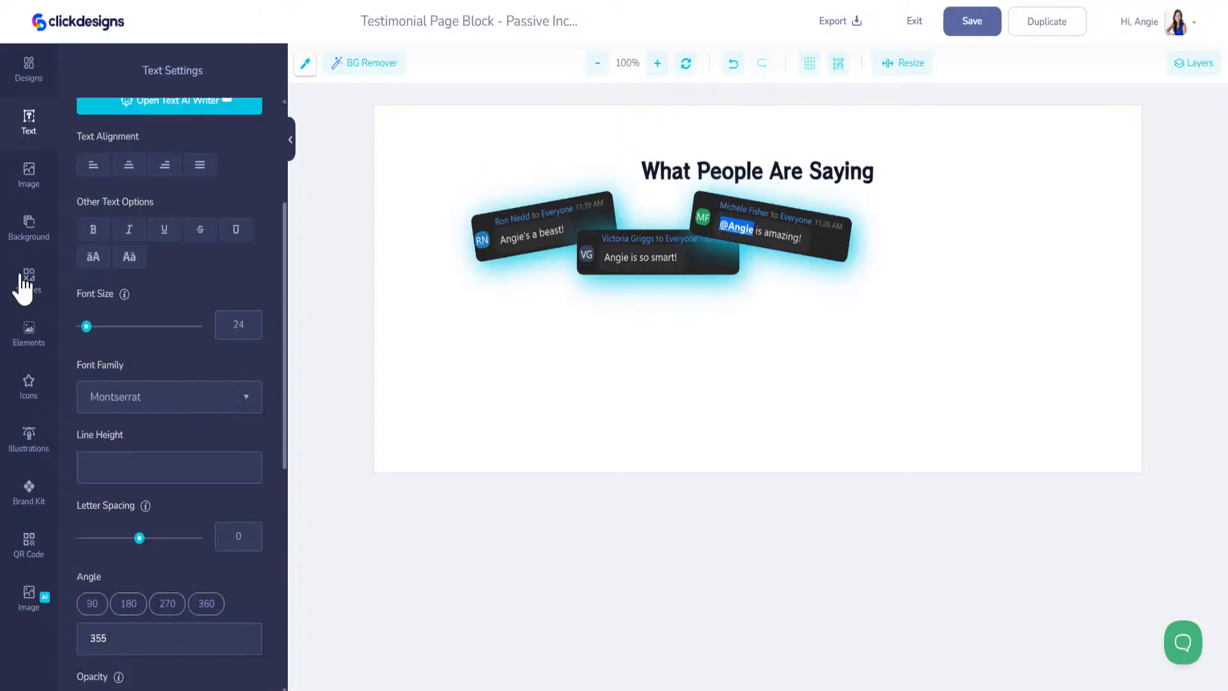
left_click(29, 182)
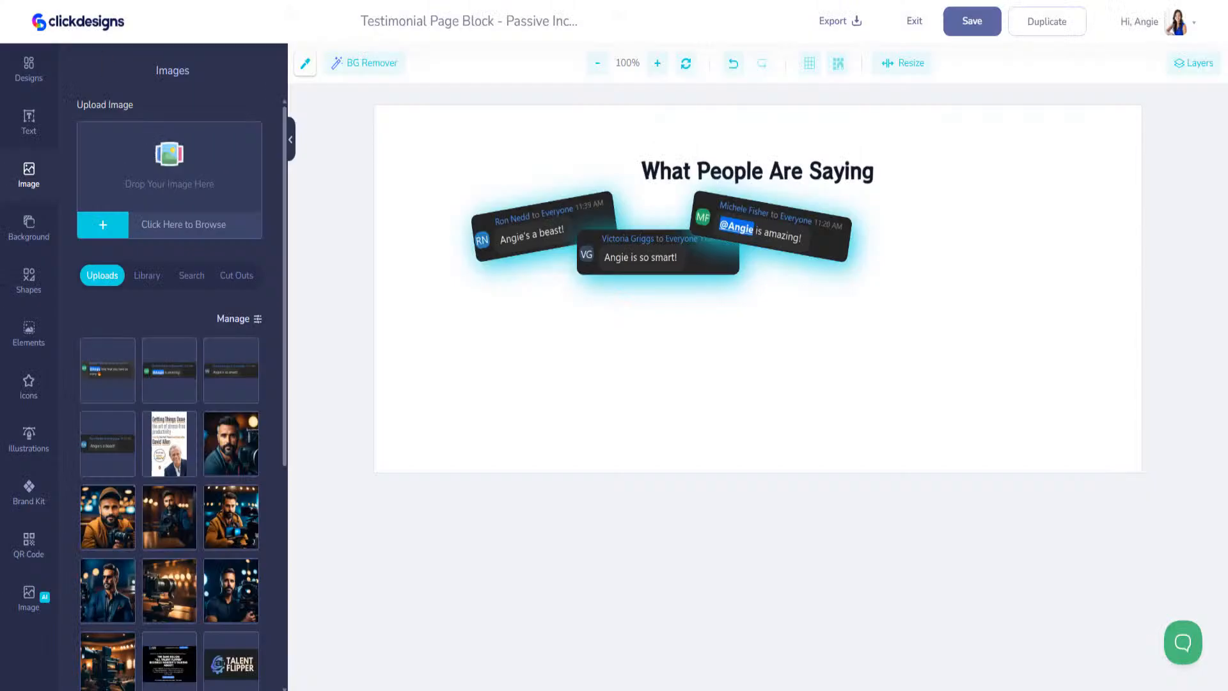
left_click_drag(0, 141, 157, 191)
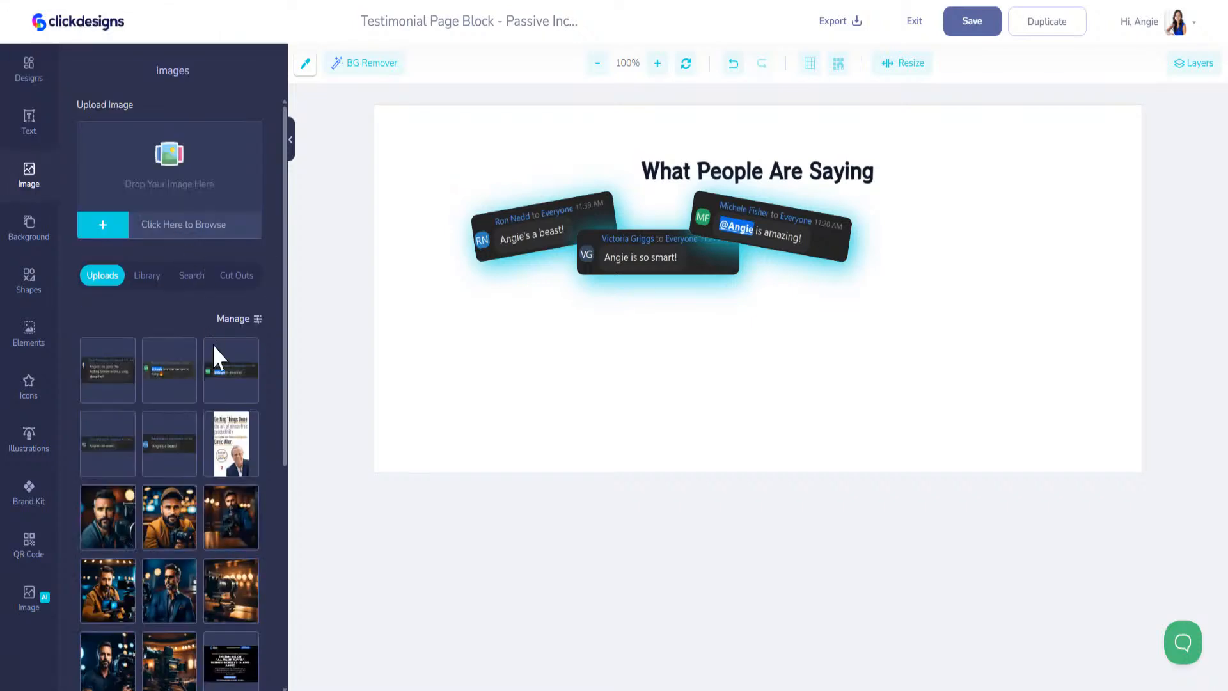
left_click(114, 379)
left_click_drag(718, 320, 679, 401)
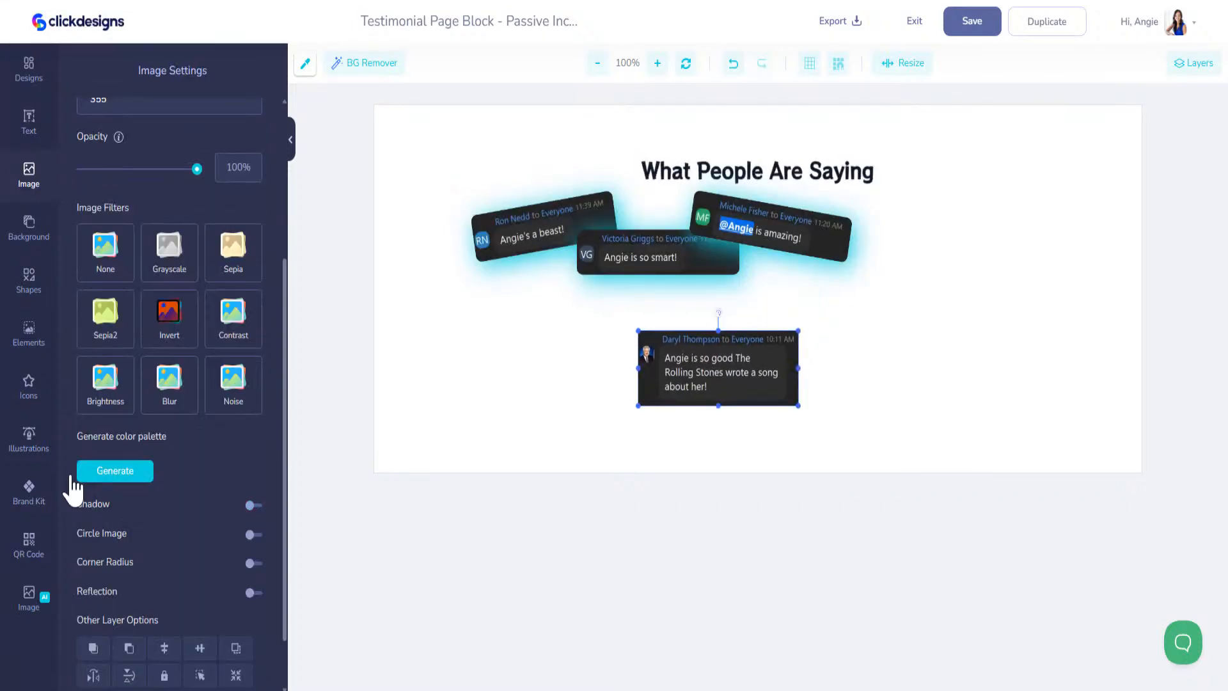
Give the fourth card a cyan shadow with a softer, wider blur.
left_click(251, 505)
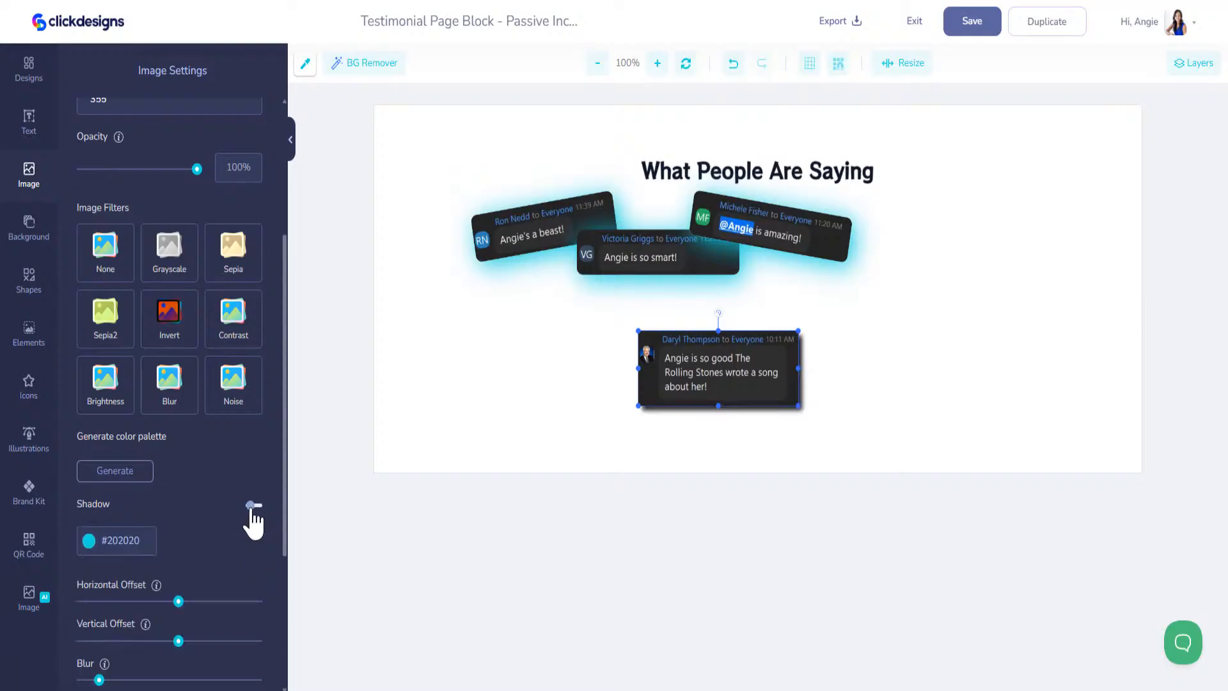
left_click(89, 541)
left_click(204, 510)
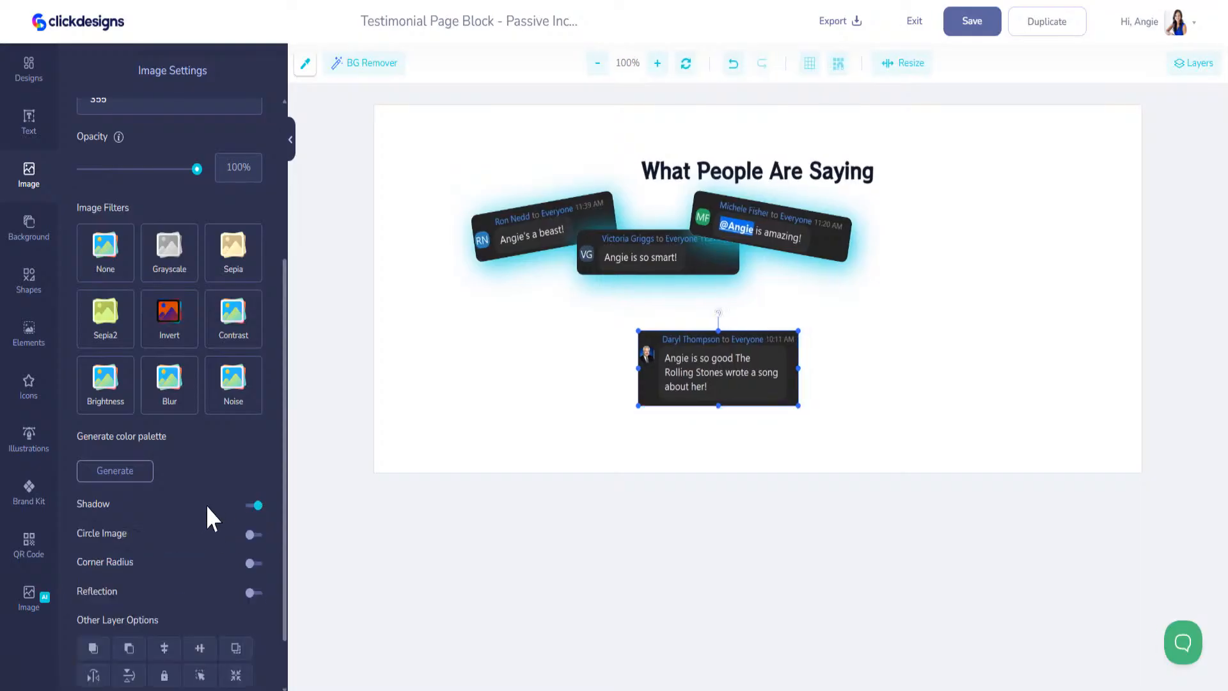
left_click(254, 505)
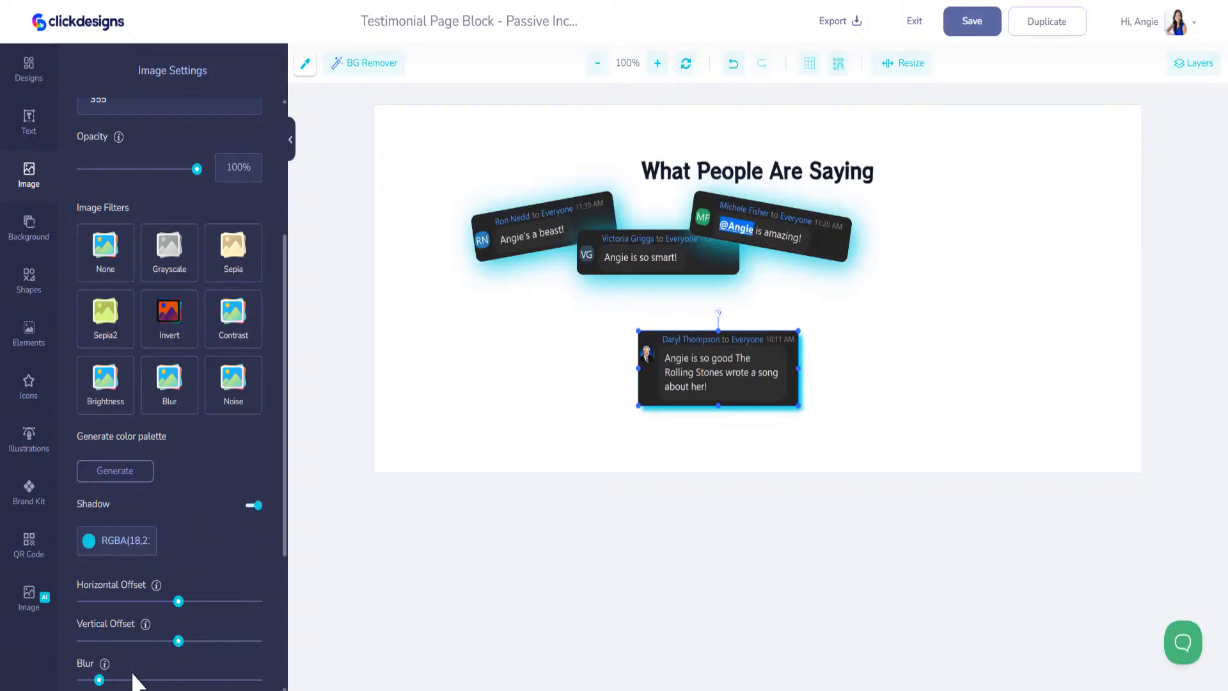
left_click_drag(99, 679, 168, 679)
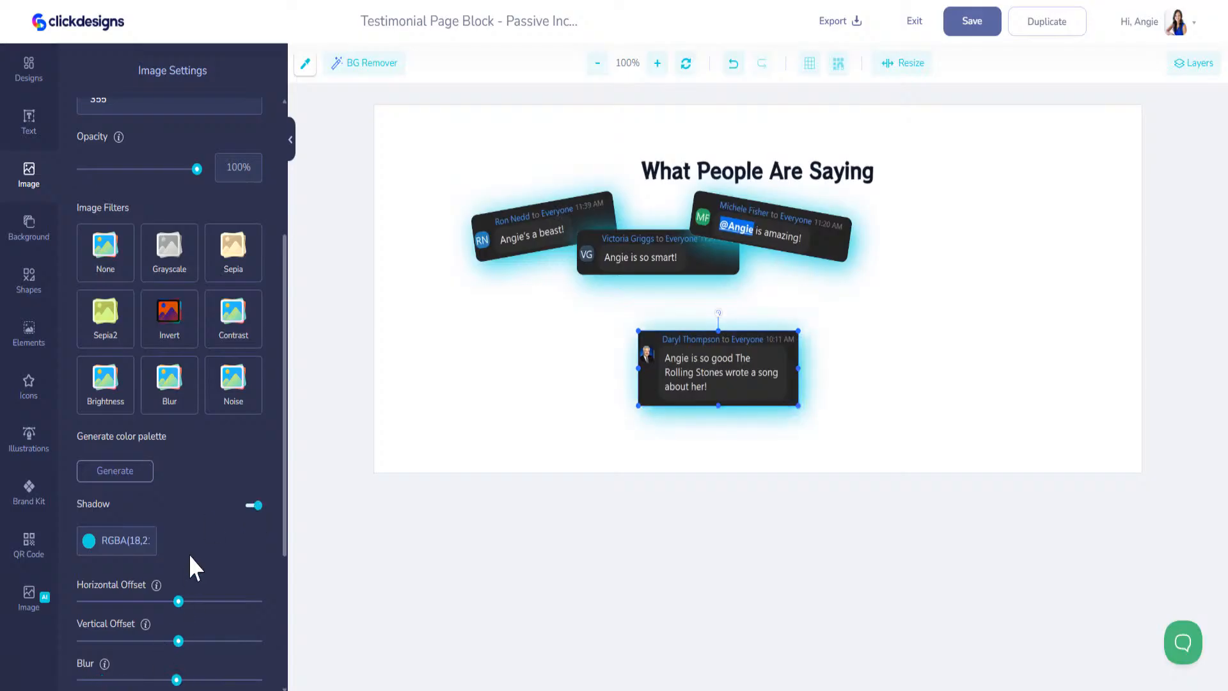
Set the Rolling Stones card's corner radius to 15 and tilt it into the cluster.
scroll(190, 557, "down", 4)
left_click(252, 513)
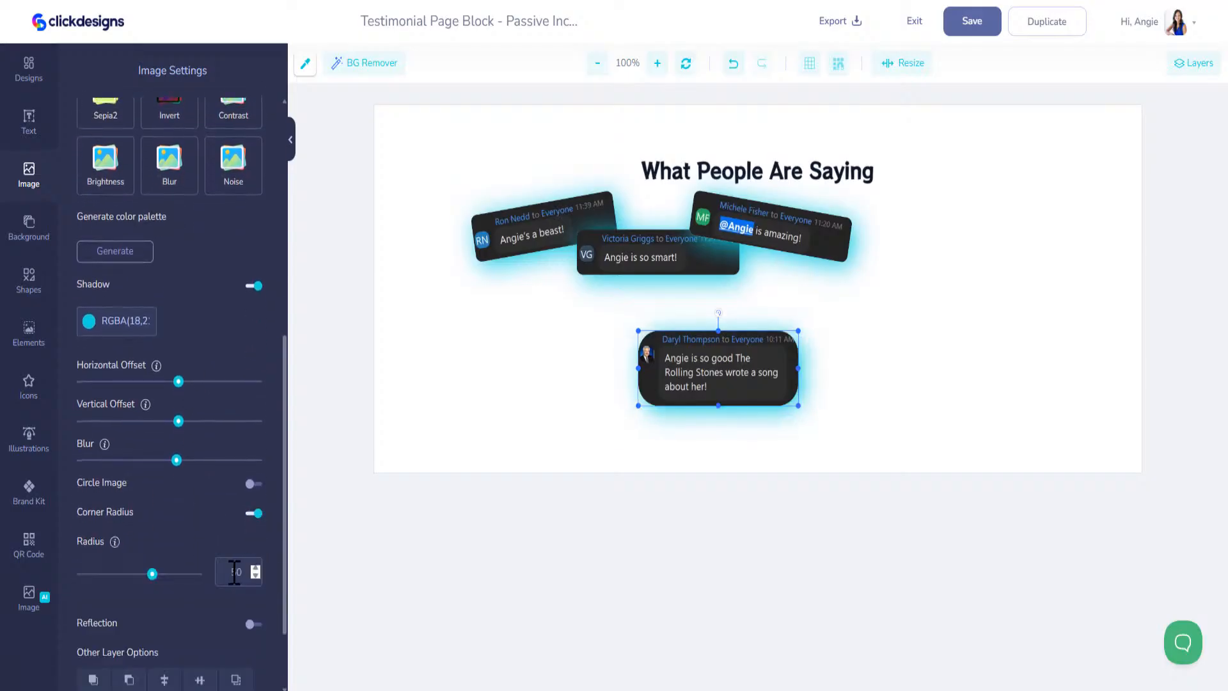
type("15")
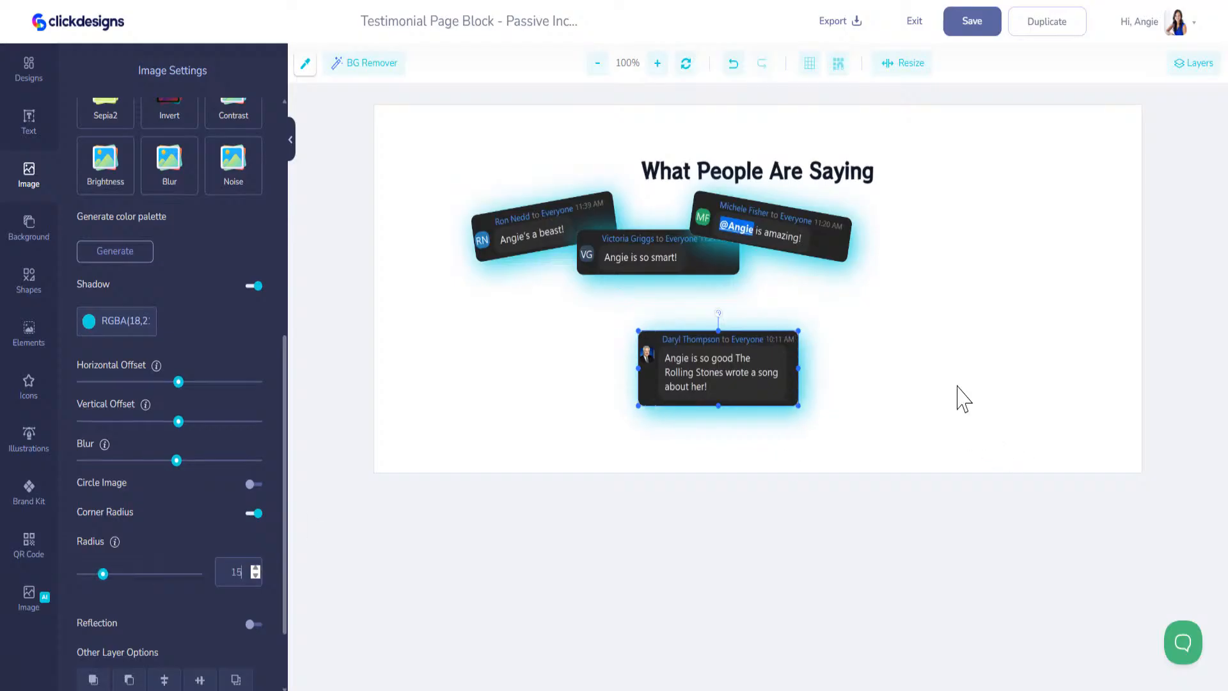
left_click_drag(718, 315, 513, 311)
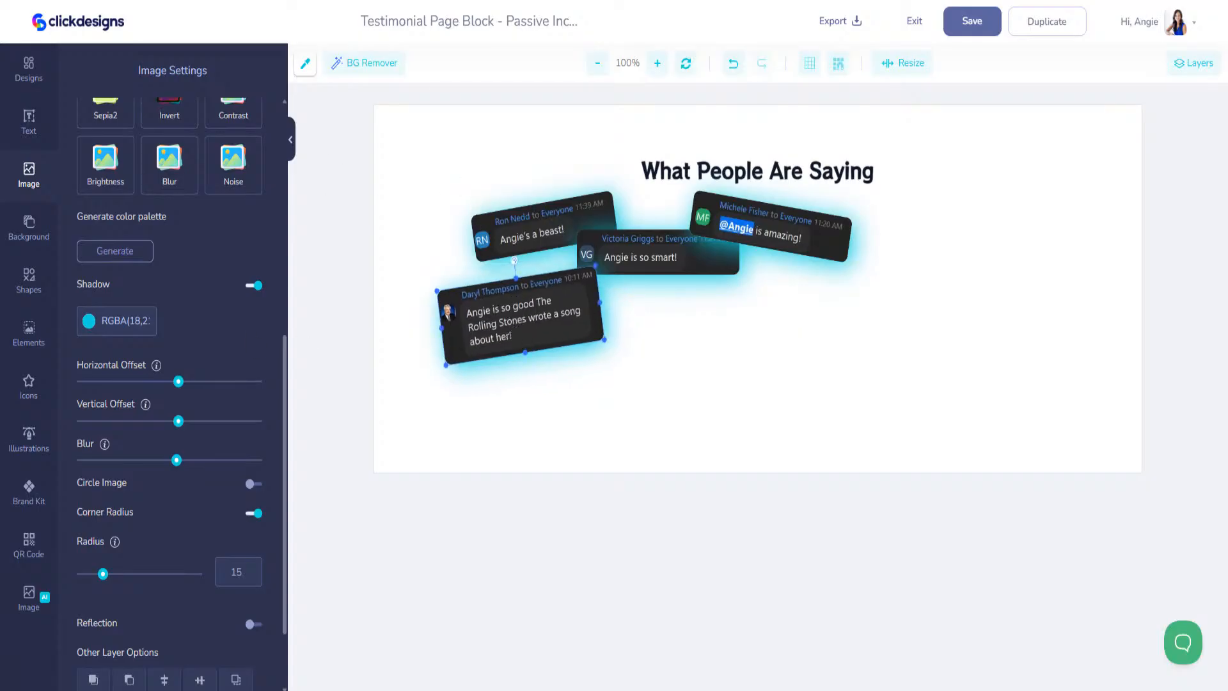
Upload the 'freaking genius' comment card, place it below the cluster, and set corner radius 15.
left_click(38, 176)
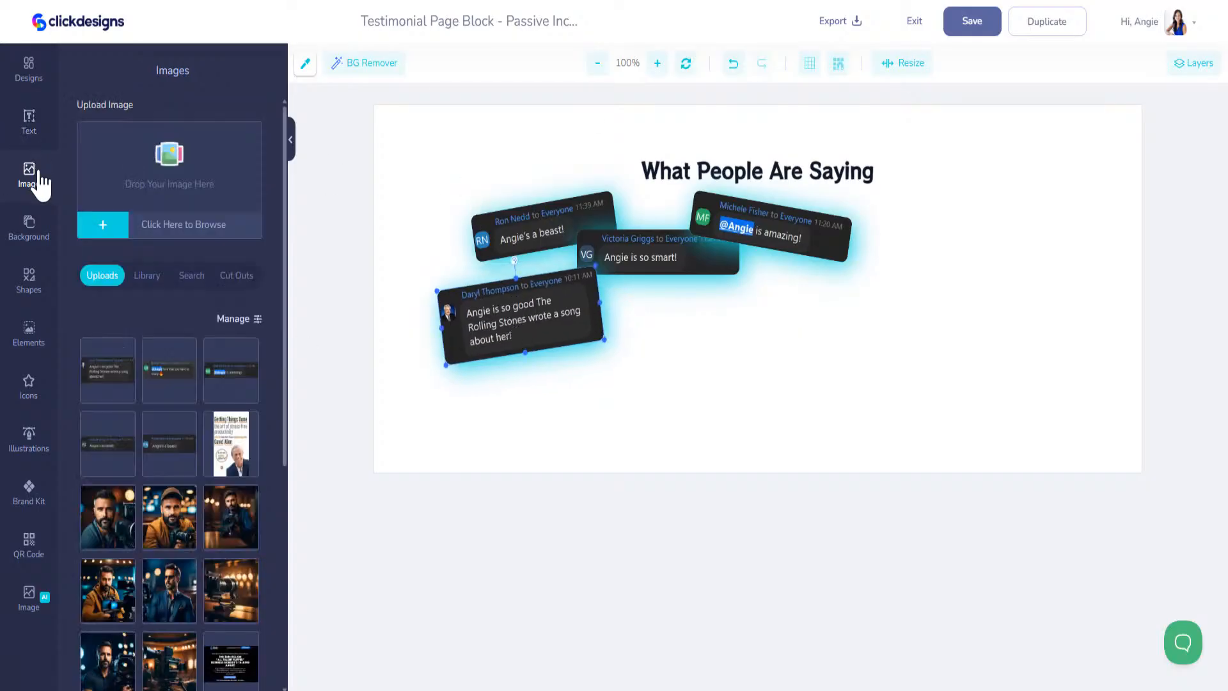
left_click_drag(70, 118, 165, 198)
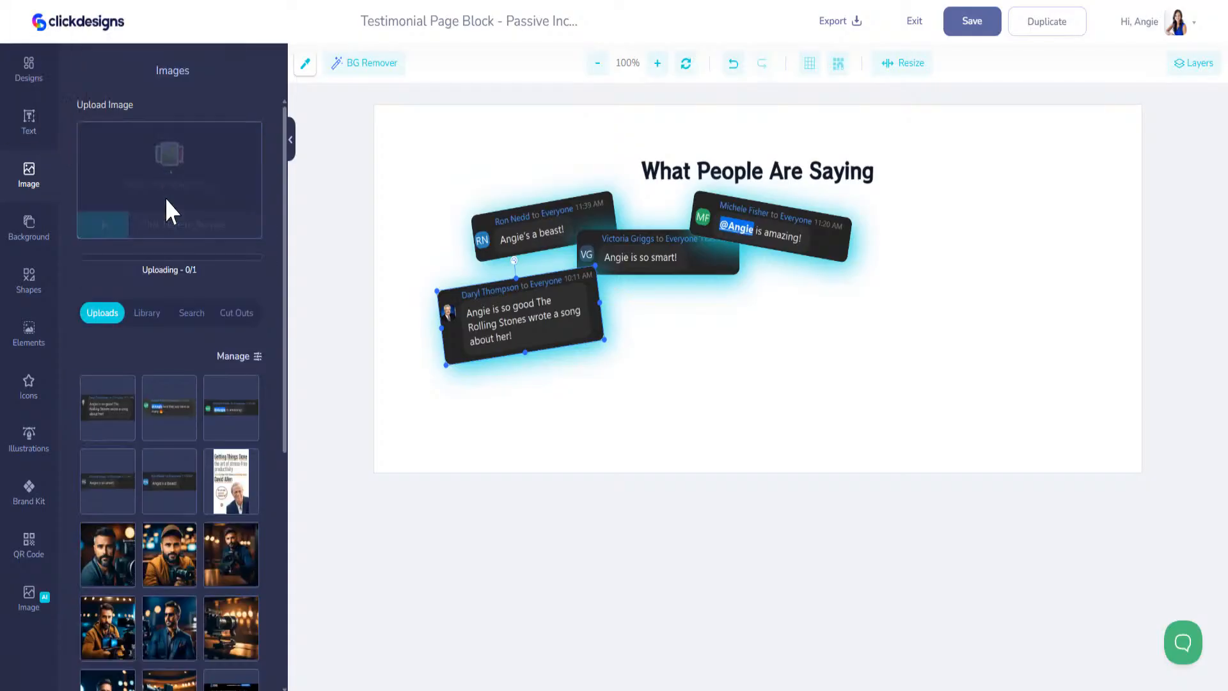
left_click(120, 377)
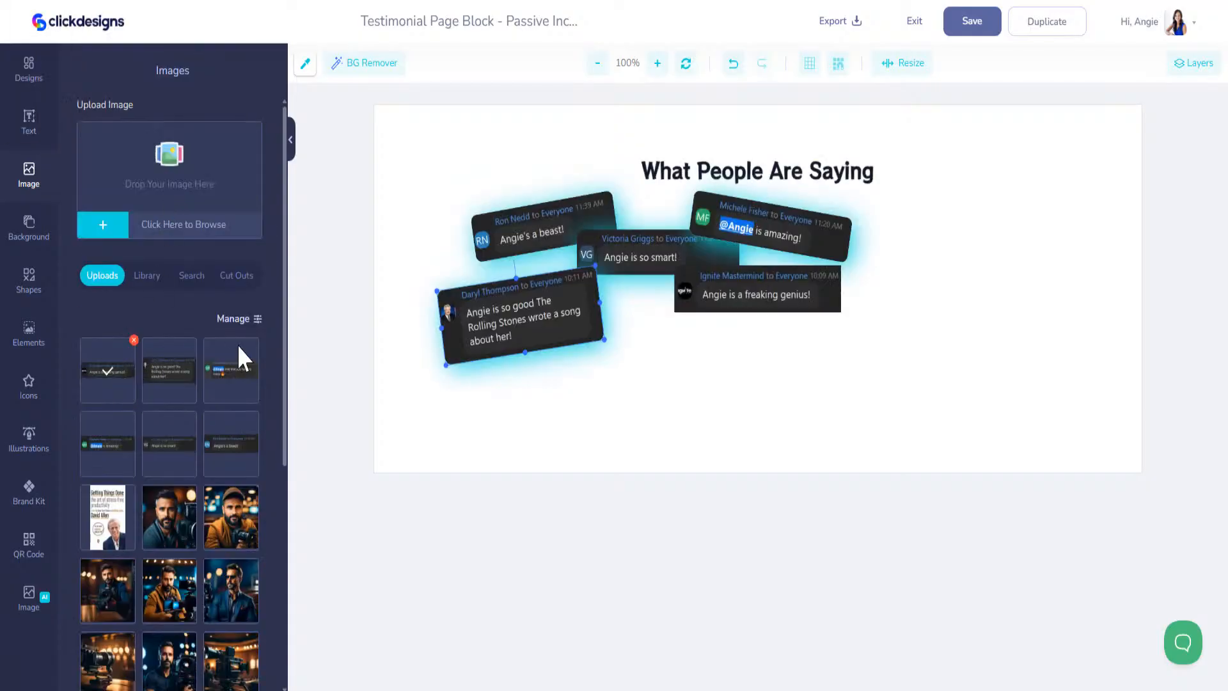
left_click_drag(754, 289, 776, 367)
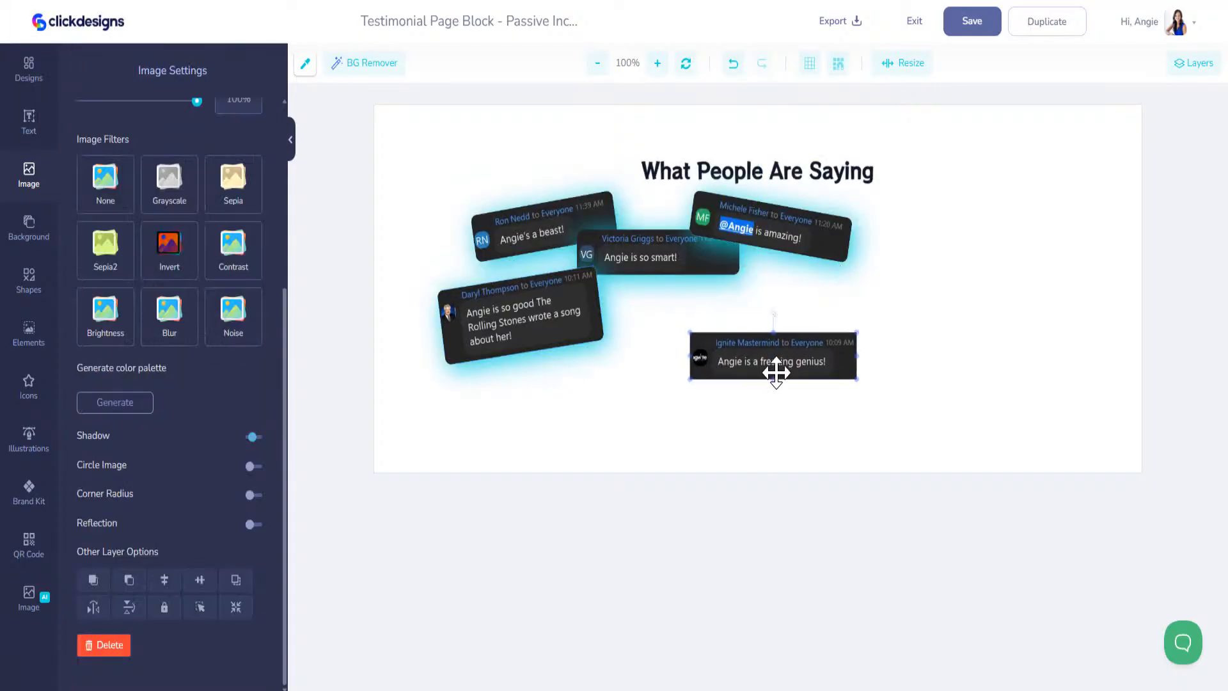
left_click(255, 495)
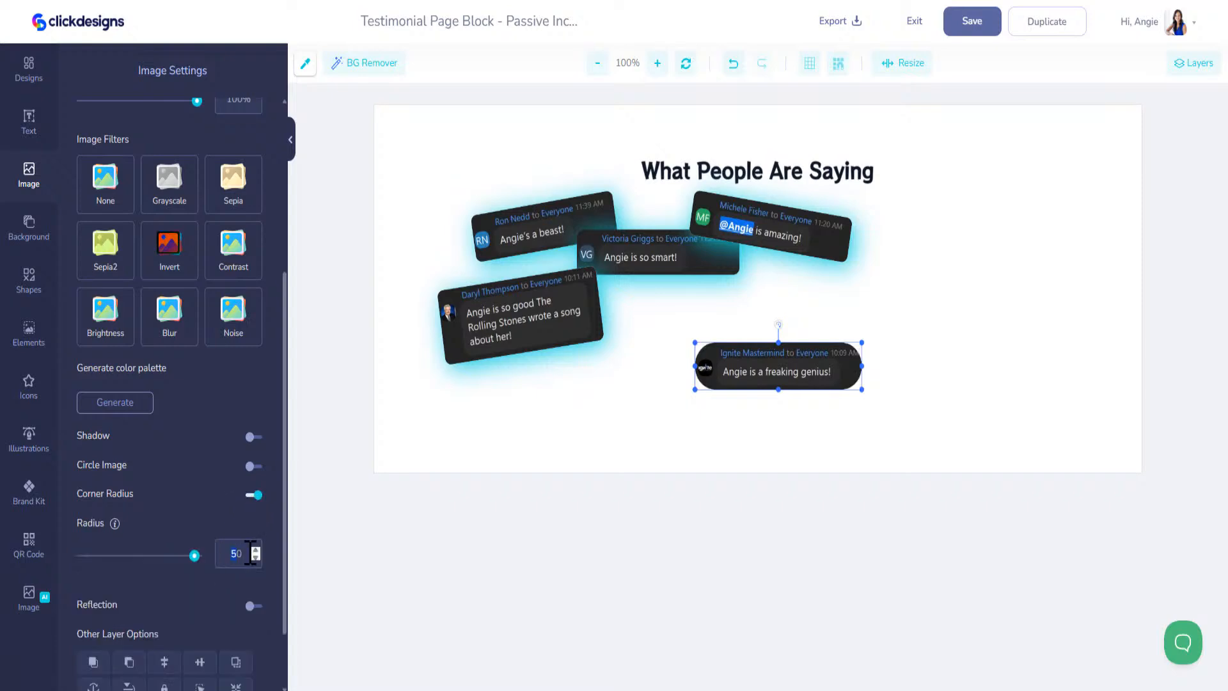
type("15")
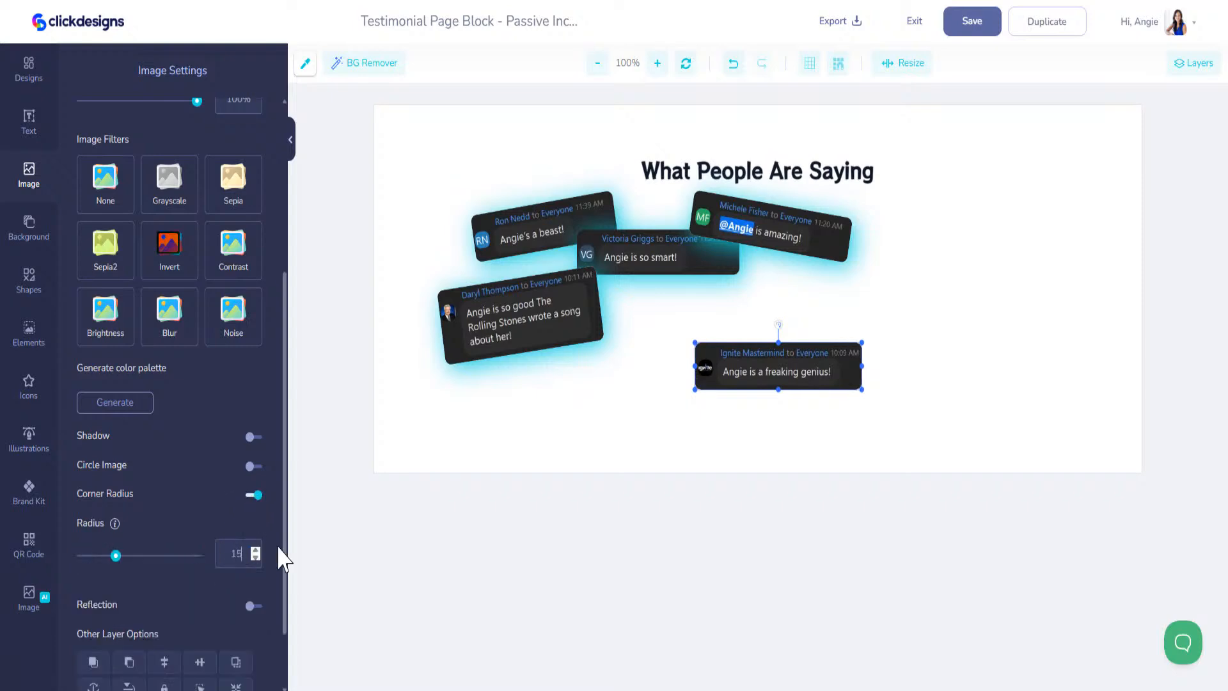
Give the card a soft #12D6DF cyan shadow and move it to the cluster's upper right.
left_click(253, 437)
left_click(146, 482)
left_click(90, 486)
left_click(149, 448)
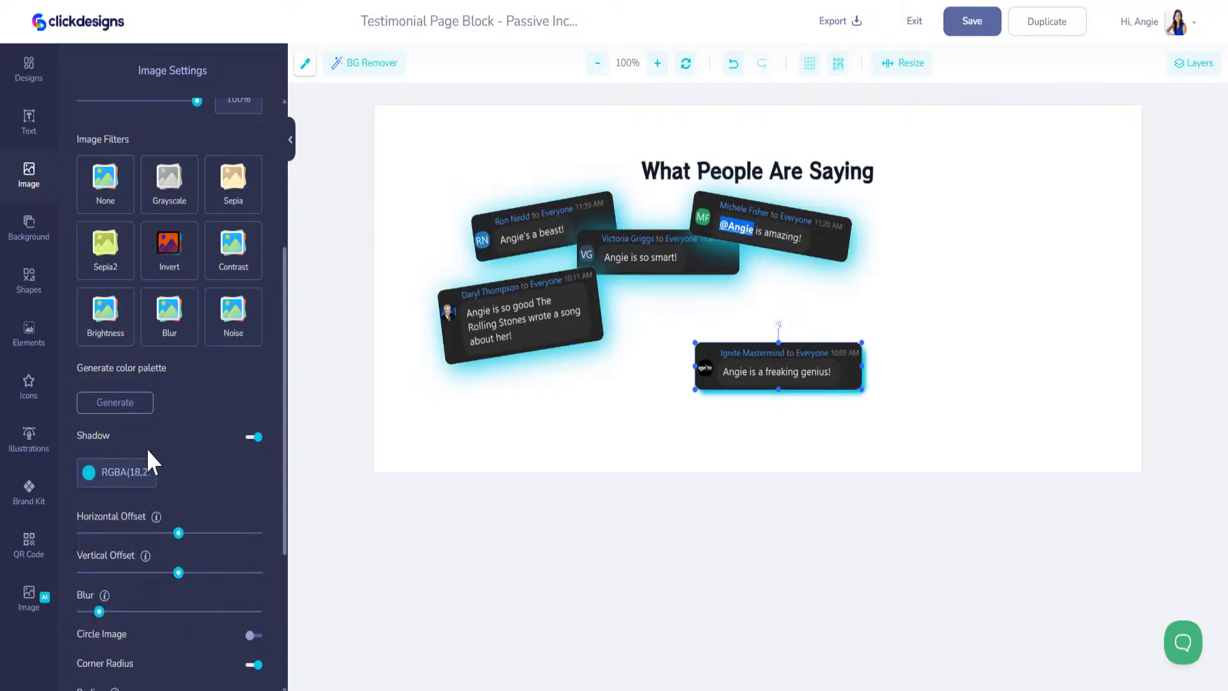
left_click(97, 474)
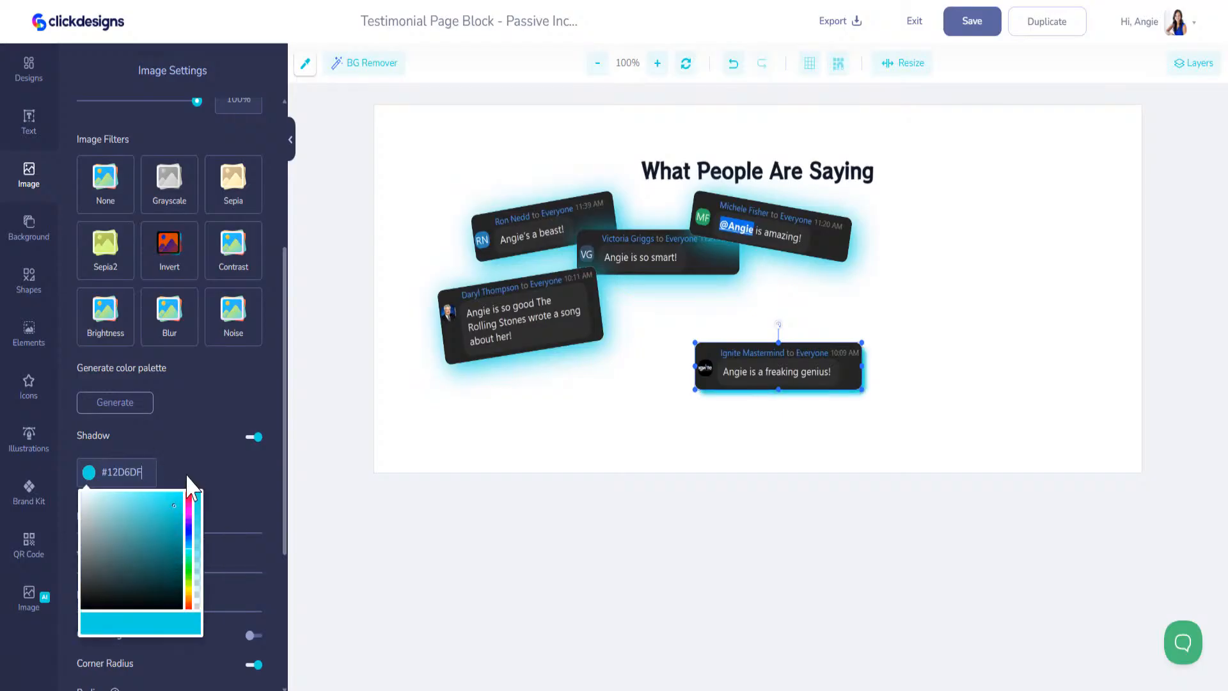
type("#12D6DF")
left_click(196, 464)
left_click_drag(99, 611, 179, 611)
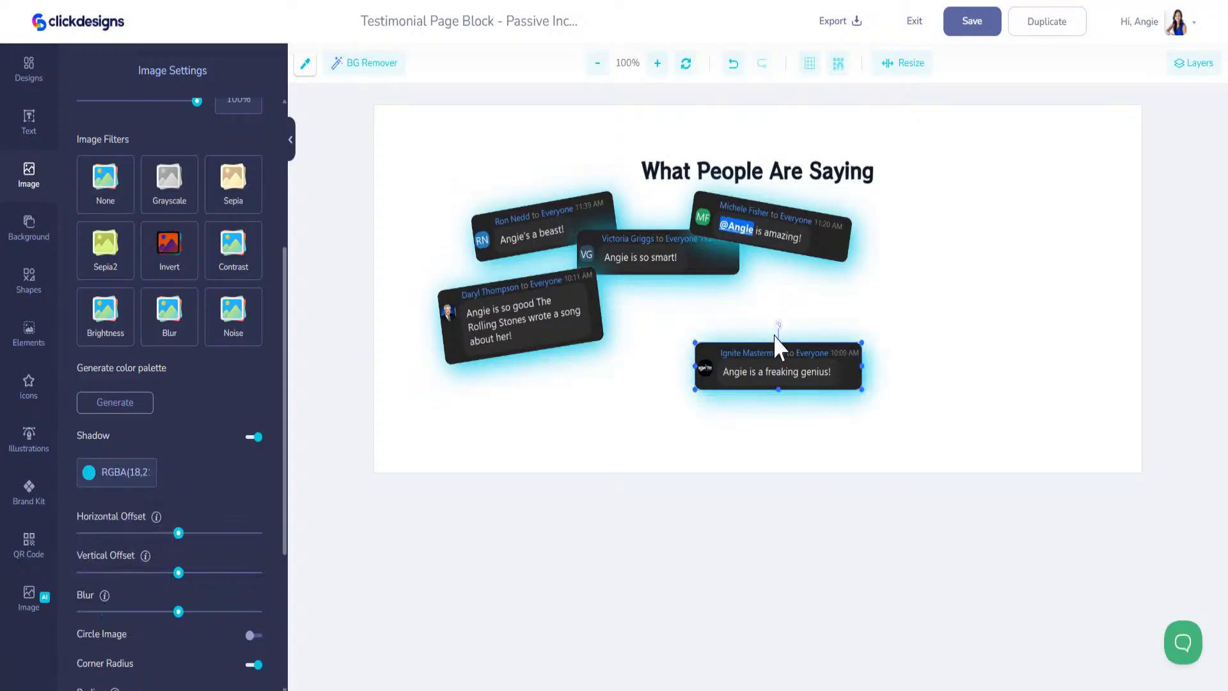
left_click_drag(808, 354, 909, 212)
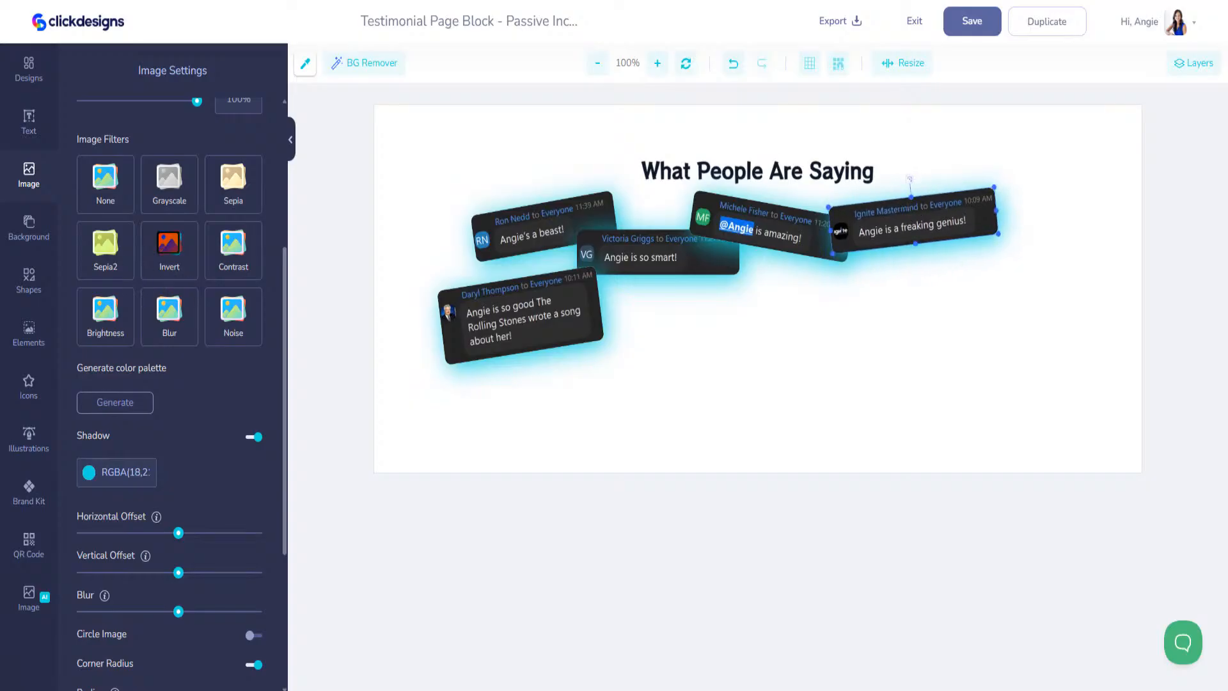
Upload the 'ANGIE ROCKS!!!' comment card, place it below the cluster, and set corner radius 15.
left_click(33, 179)
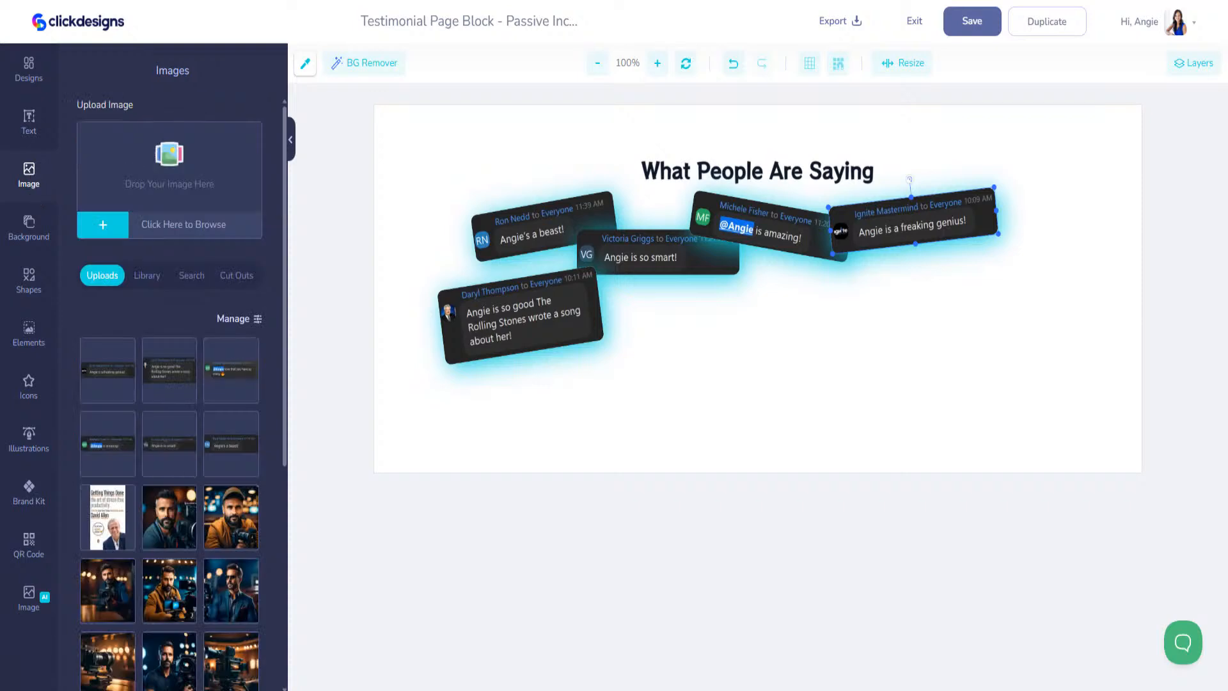
left_click_drag(1, 410, 185, 196)
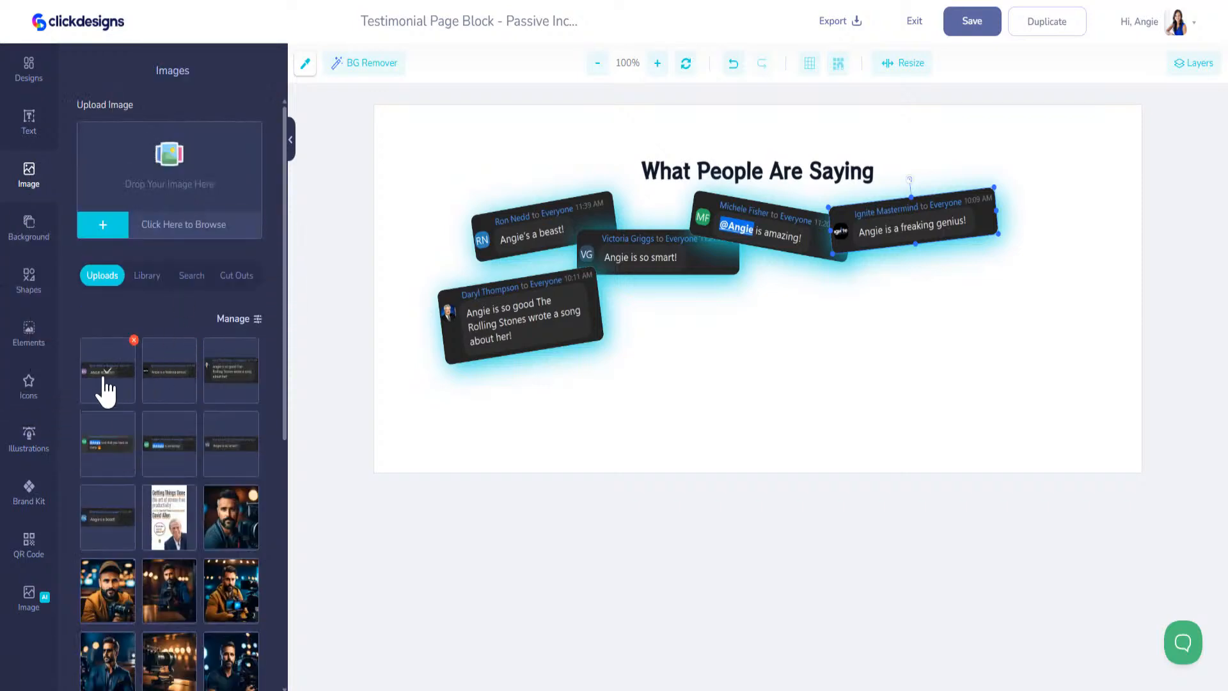
left_click(99, 383)
left_click_drag(773, 287, 794, 318)
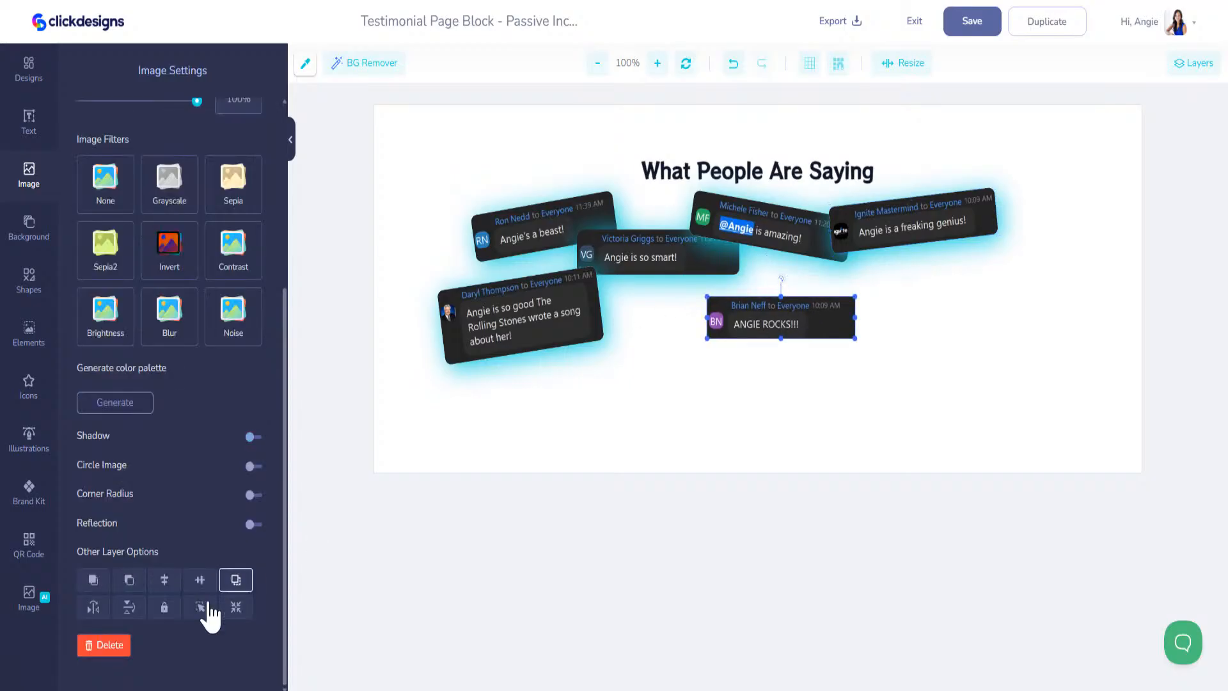
left_click(253, 495)
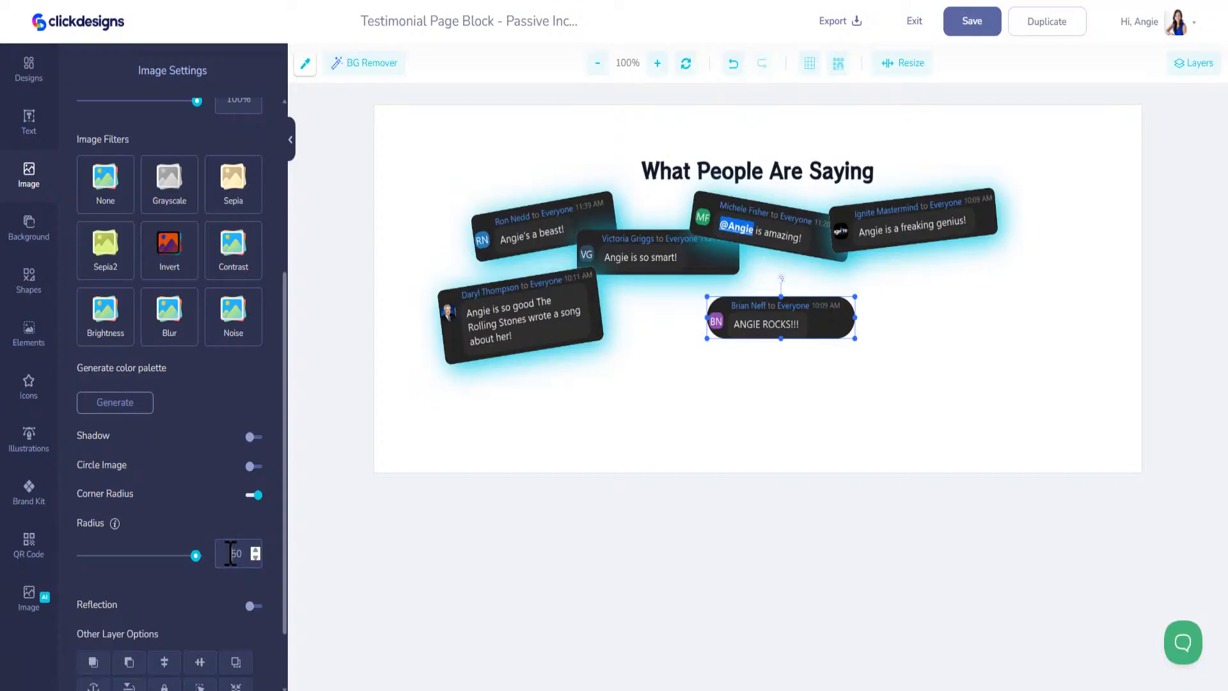
type("15")
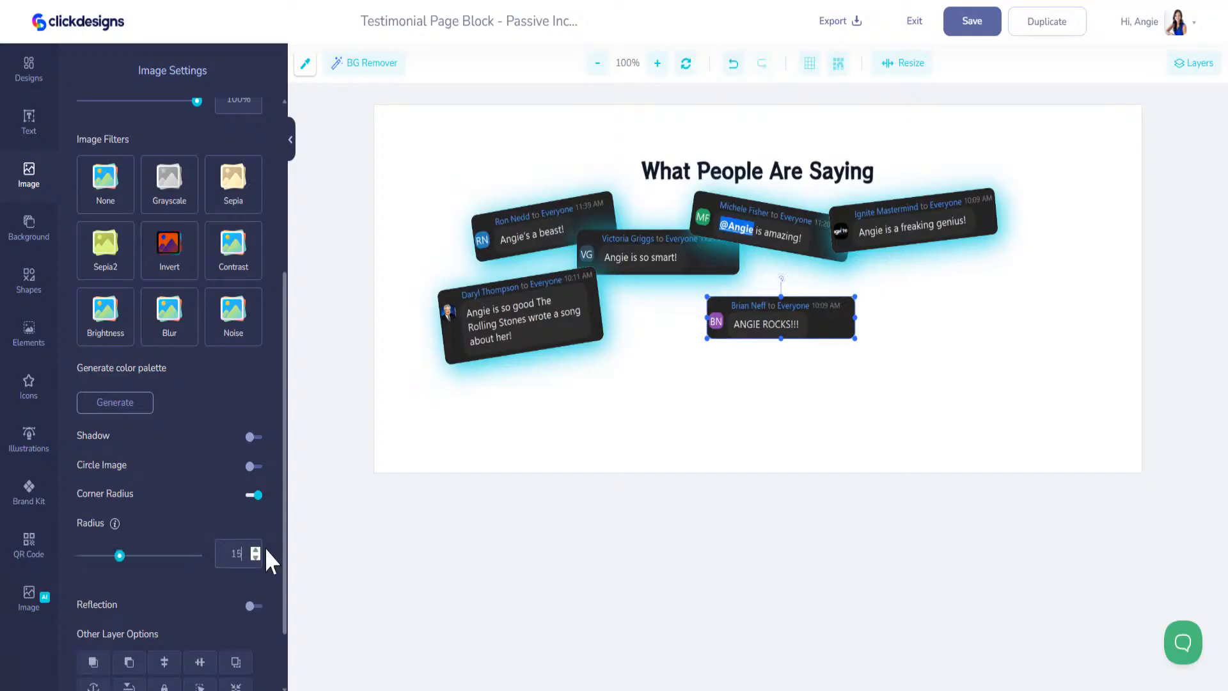
Give the ANGIE ROCKS card a cyan shadow and tuck it into the cluster, shifting the Rolling Stones card right.
left_click(251, 437)
left_click(144, 479)
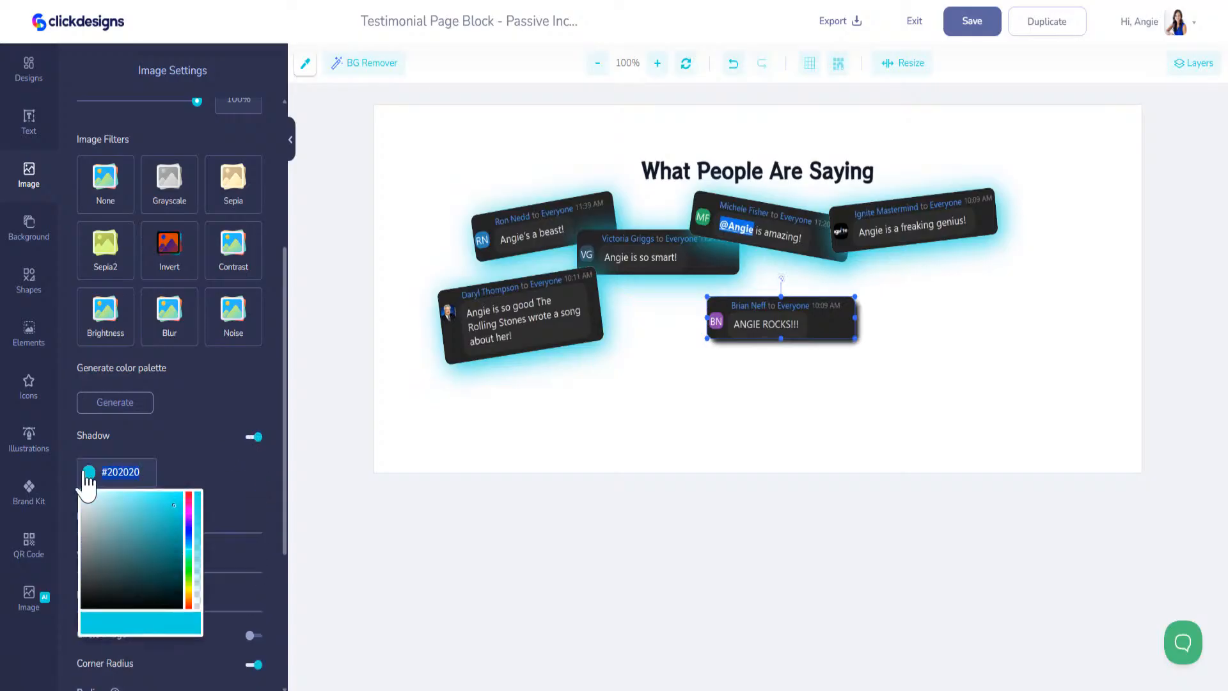
left_click(194, 444)
left_click(251, 437)
left_click_drag(772, 306, 882, 323)
left_click_drag(522, 328, 695, 336)
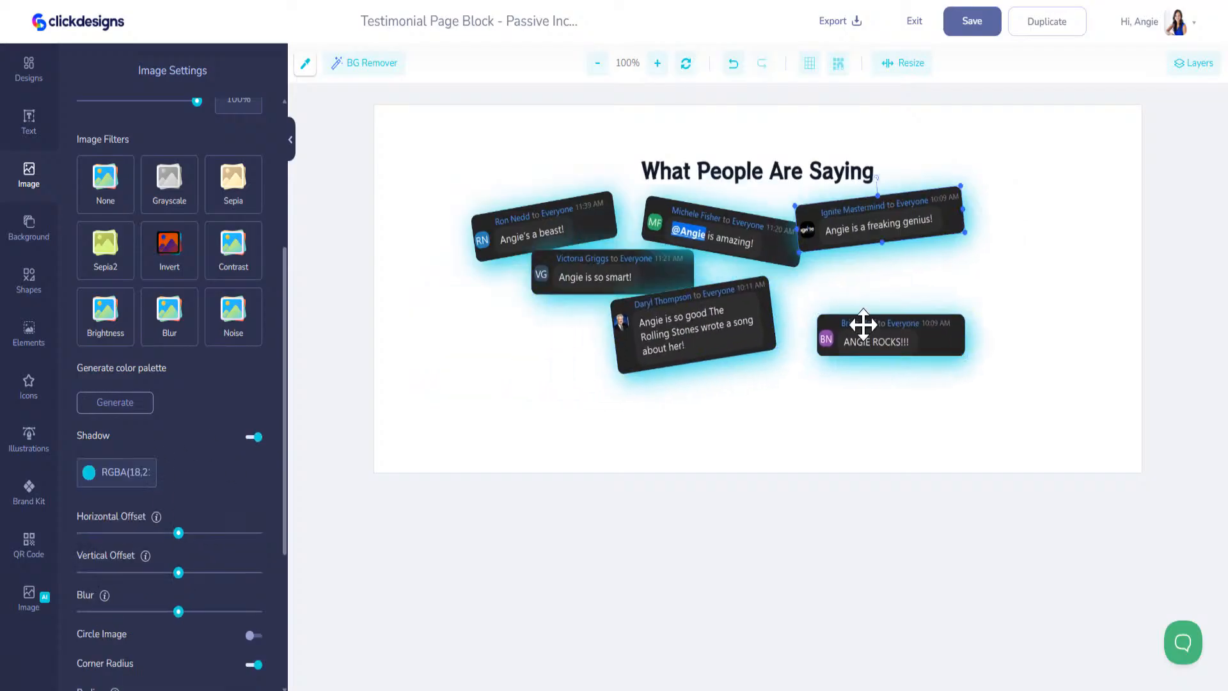
left_click_drag(871, 334, 821, 285)
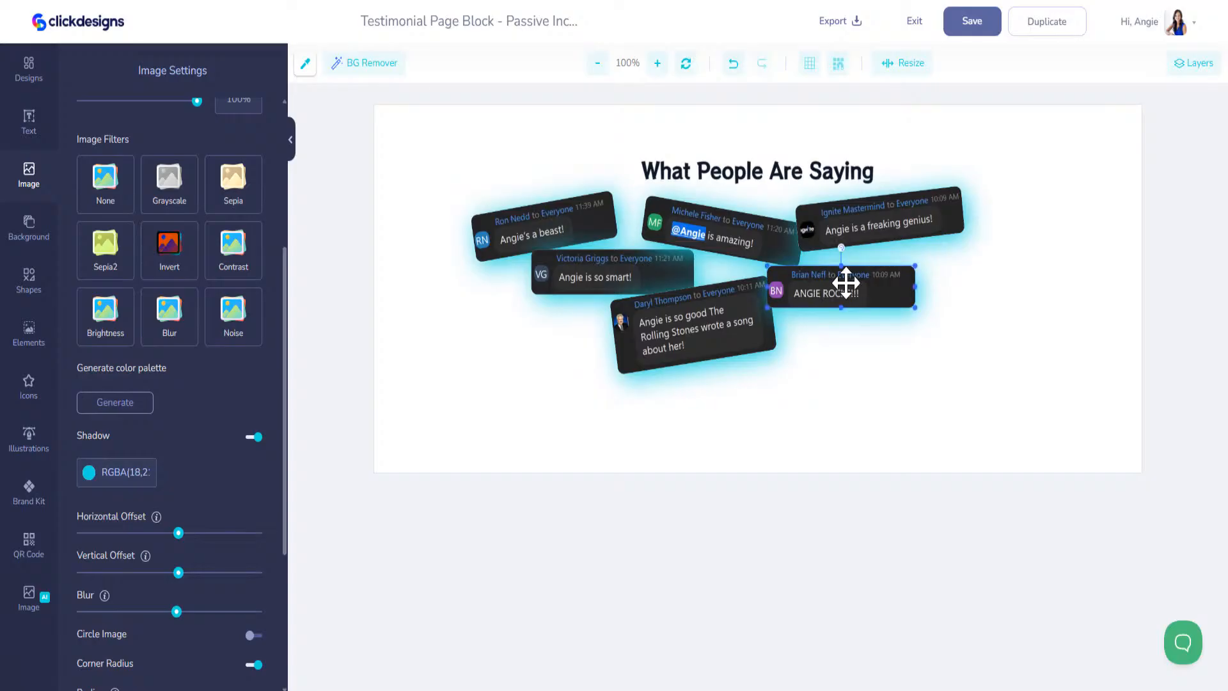
Upload the 'We Love Angie!' card, place it at the cluster's lower right, and round its corners.
left_click(39, 181)
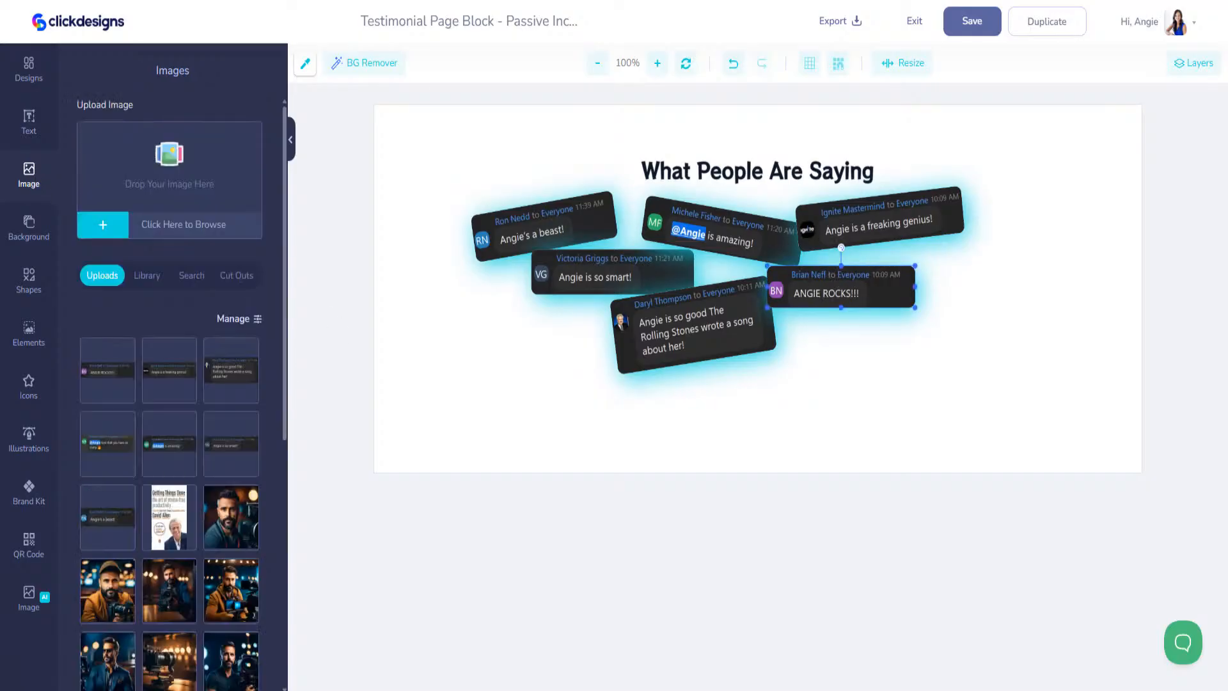
left_click_drag(3, 205, 167, 197)
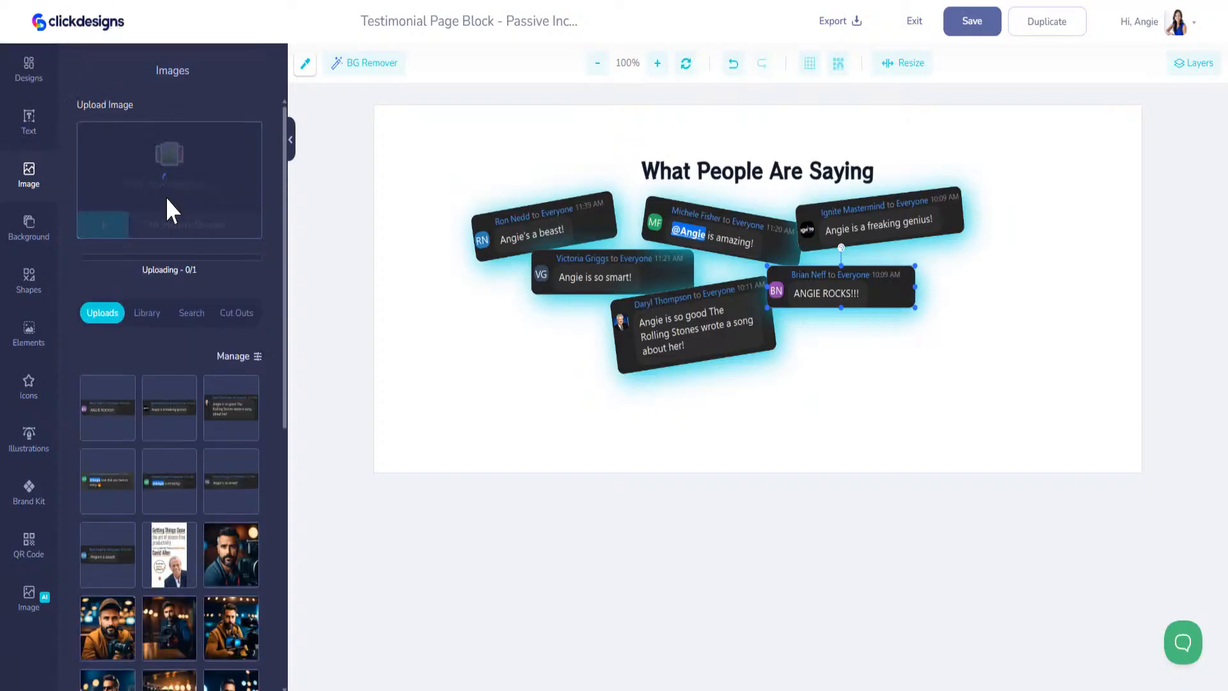
left_click(134, 392)
left_click_drag(768, 298, 879, 365)
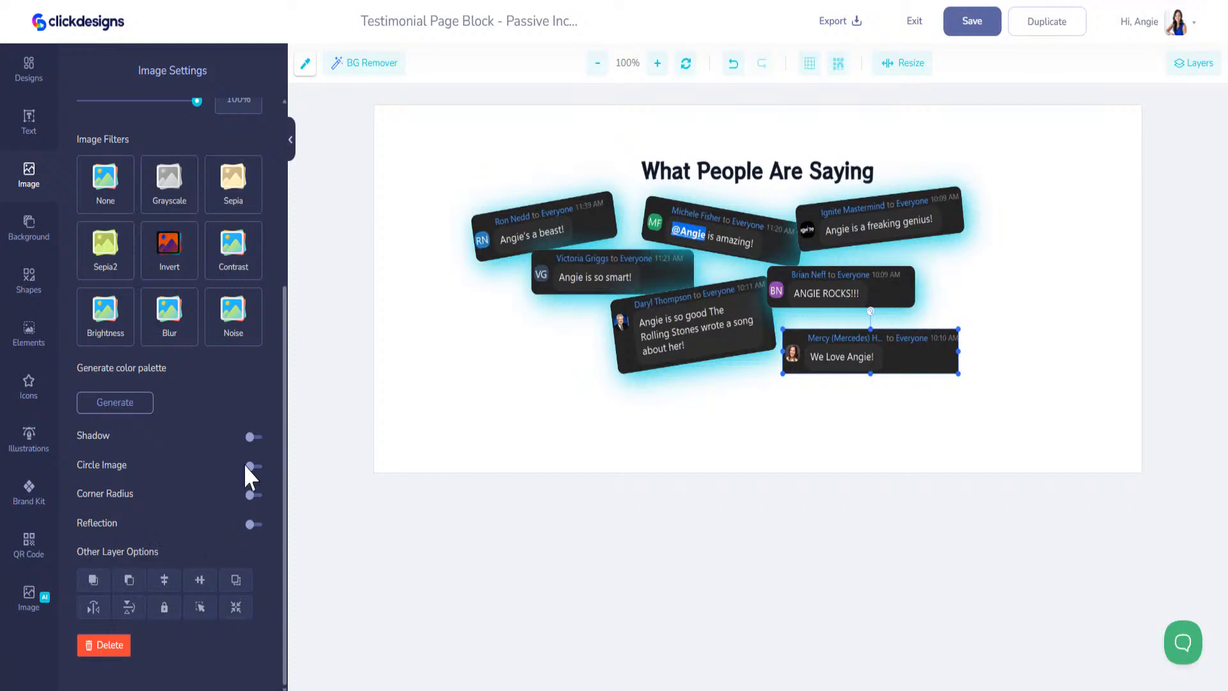
left_click(253, 496)
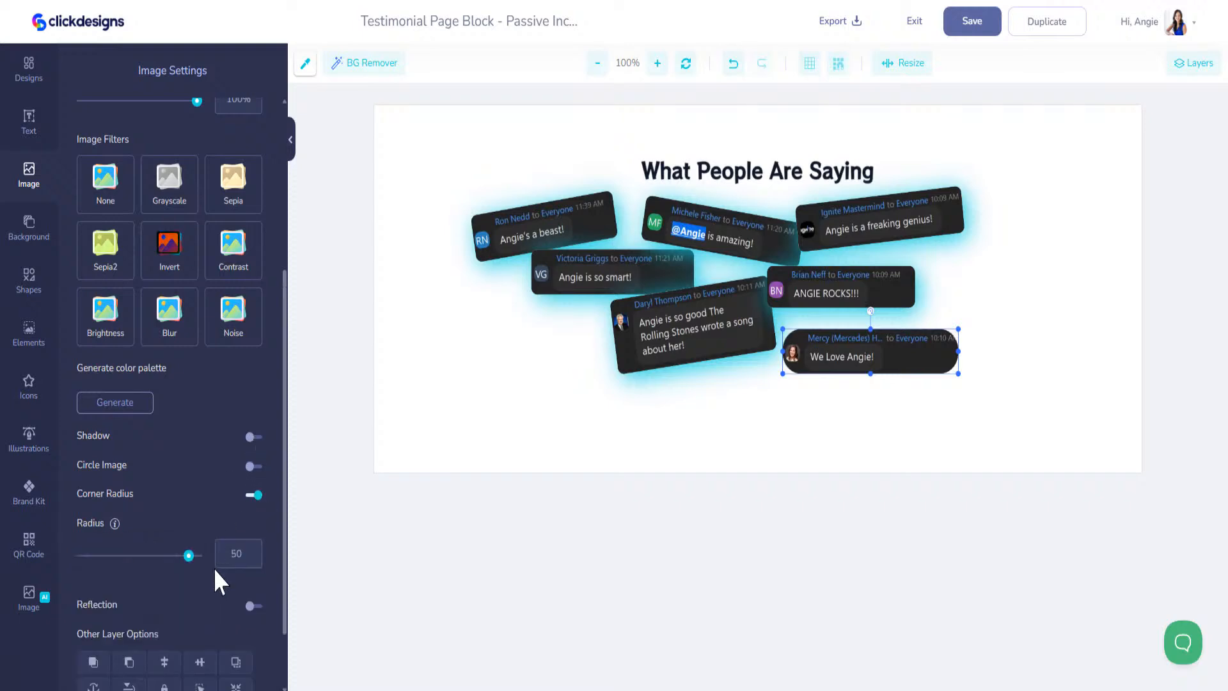
type("1")
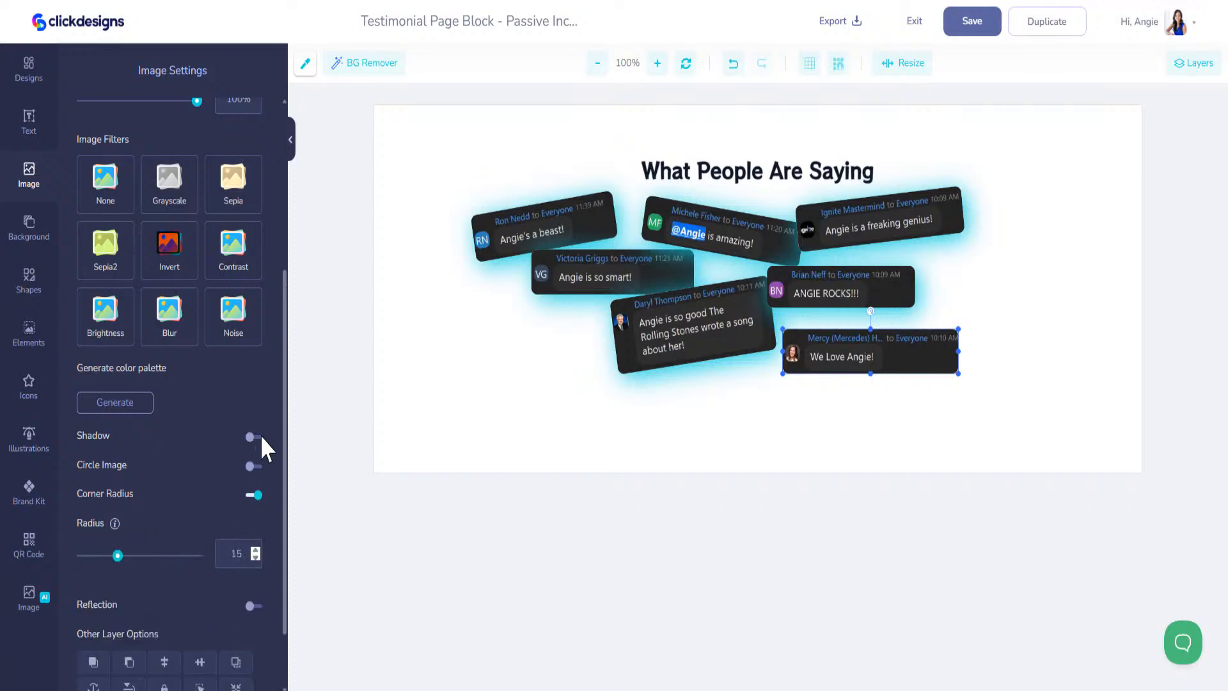
Give the We Love Angie card a soft cyan glow, tilt it into the lower right, and save.
left_click(253, 437)
left_click(101, 476)
left_click(171, 493)
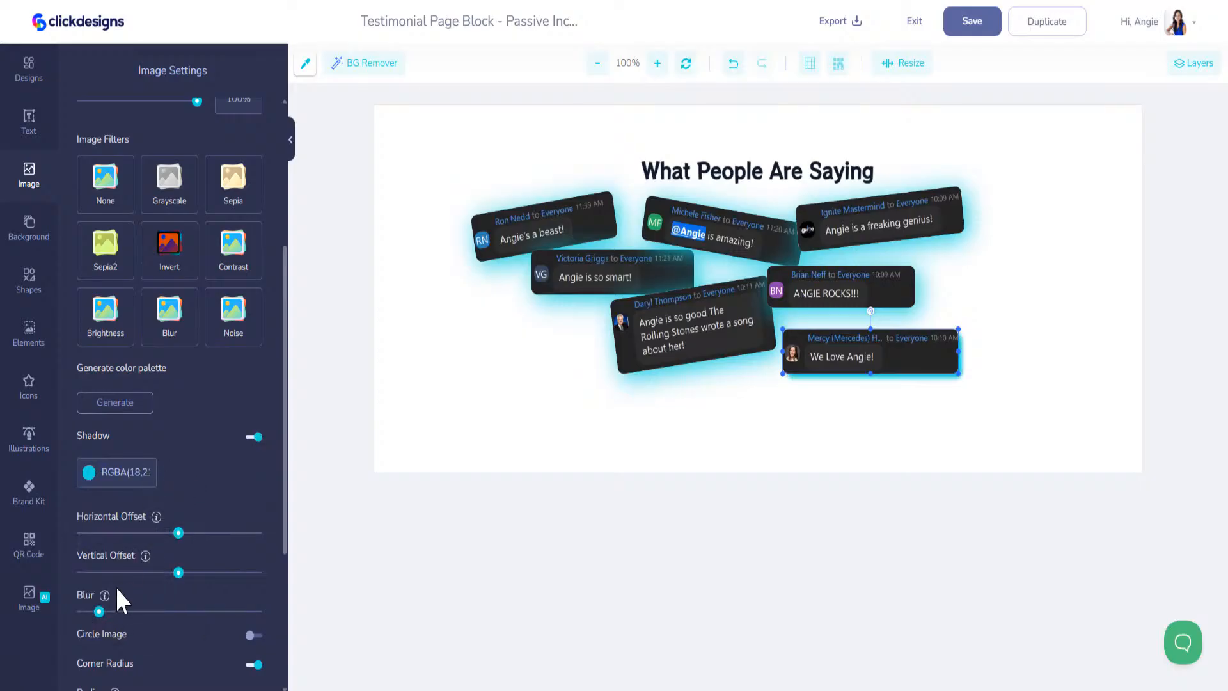
left_click_drag(101, 612, 171, 612)
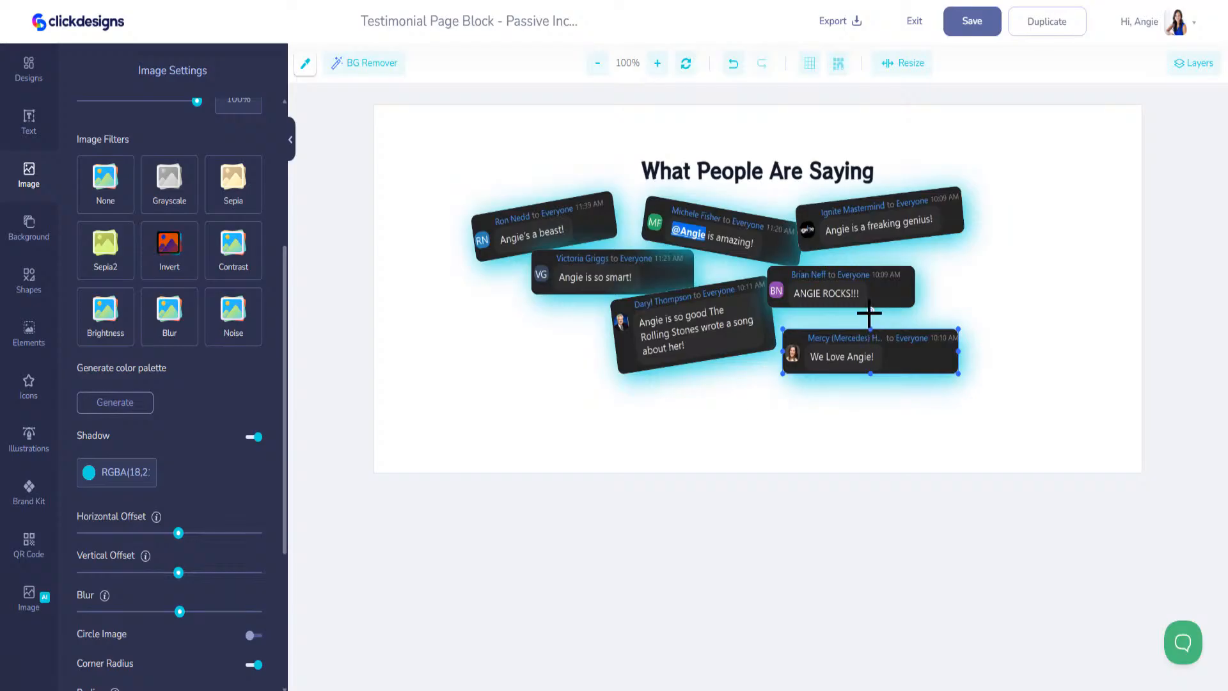
left_click_drag(869, 312, 877, 313)
left_click_drag(867, 355, 905, 343)
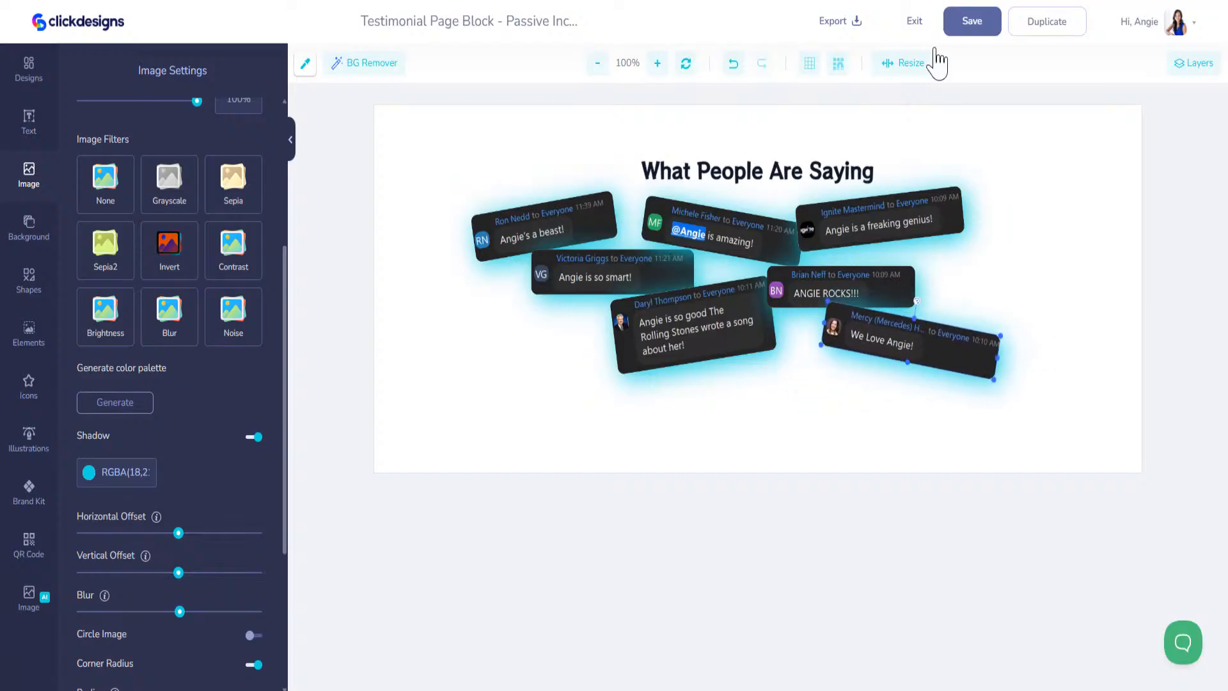
left_click(971, 29)
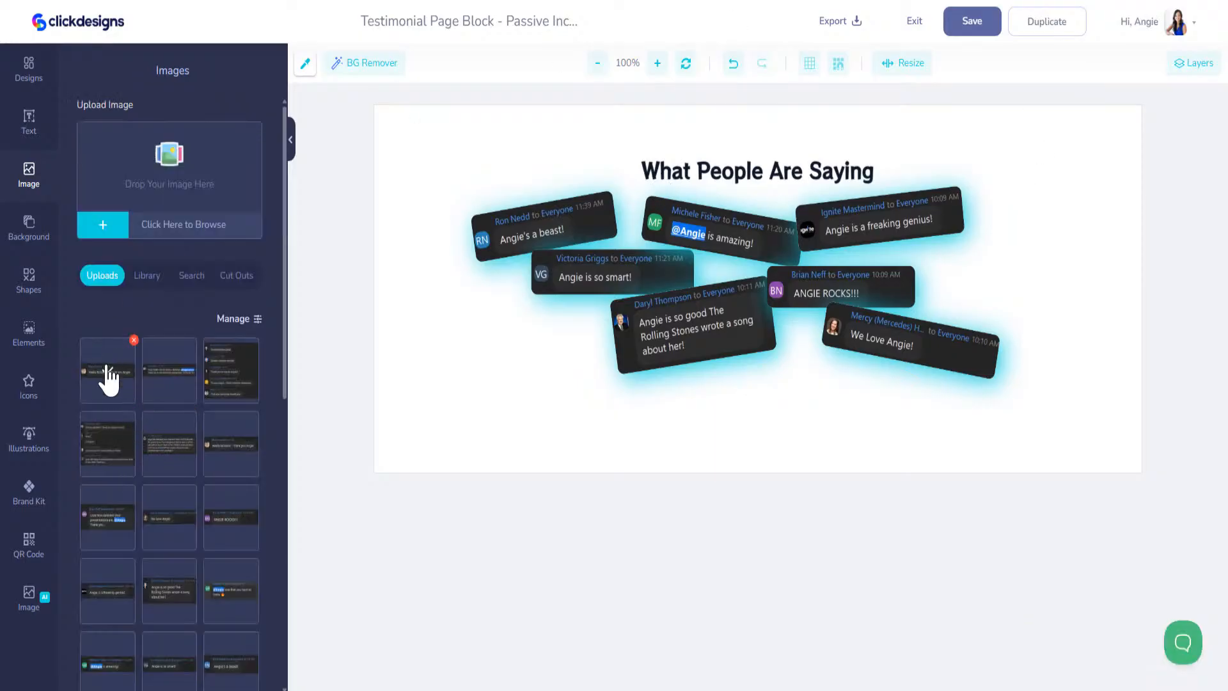
Add two more uploaded comment cards and stack them on the left side.
left_click(109, 377)
left_click_drag(780, 297, 522, 340)
left_click(29, 191)
left_click(169, 382)
left_click_drag(690, 305, 514, 422)
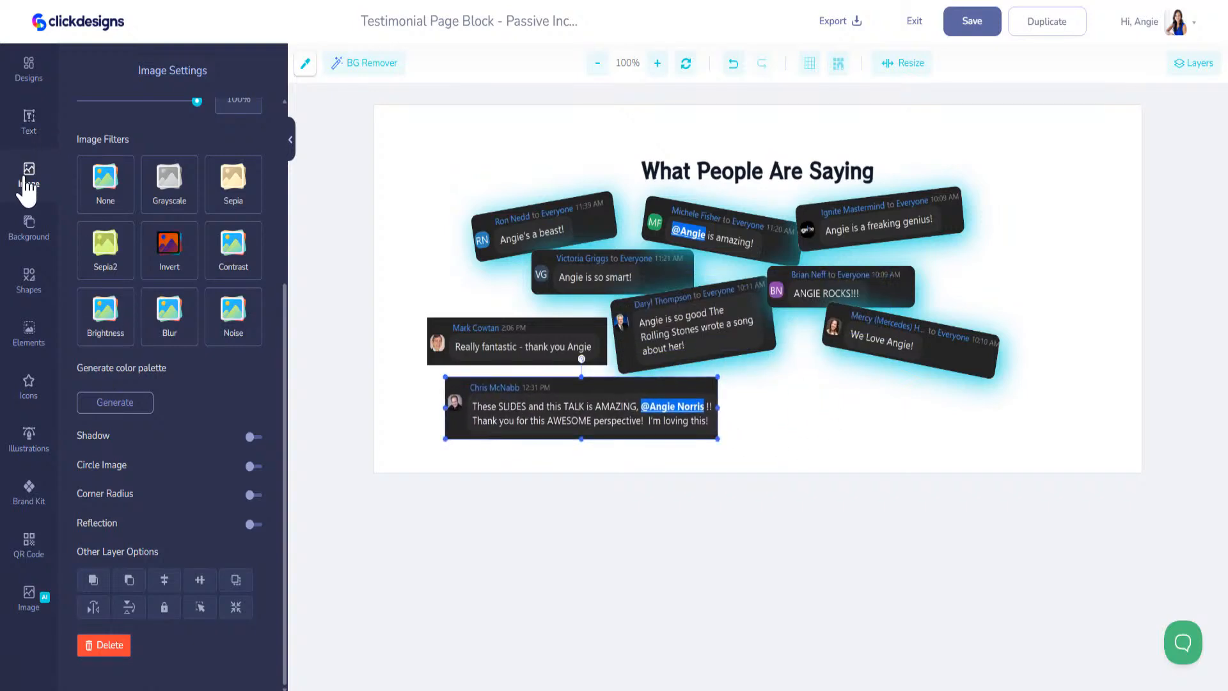
Add a long chat-list screenshot, shrink it and place it on the right side.
left_click(29, 179)
left_click(219, 389)
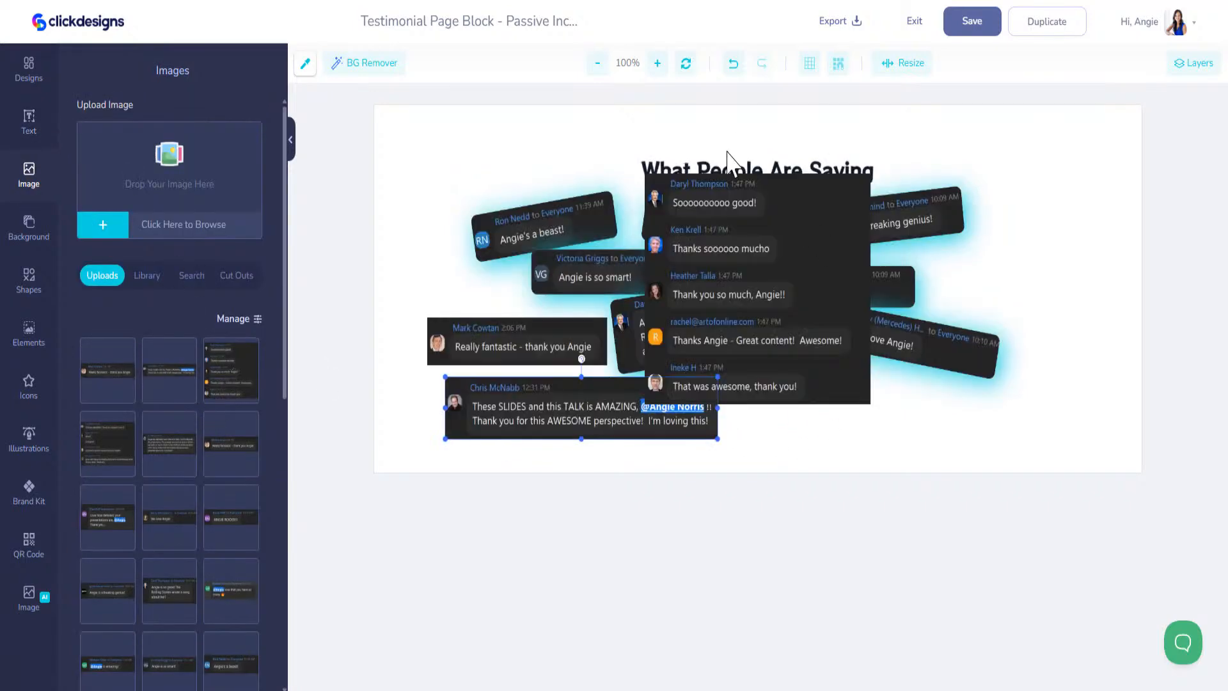
left_click(679, 231)
left_click_drag(642, 172, 713, 243)
left_click_drag(756, 301, 991, 261)
left_click_drag(907, 335, 825, 347)
left_click_drag(1042, 329, 1015, 348)
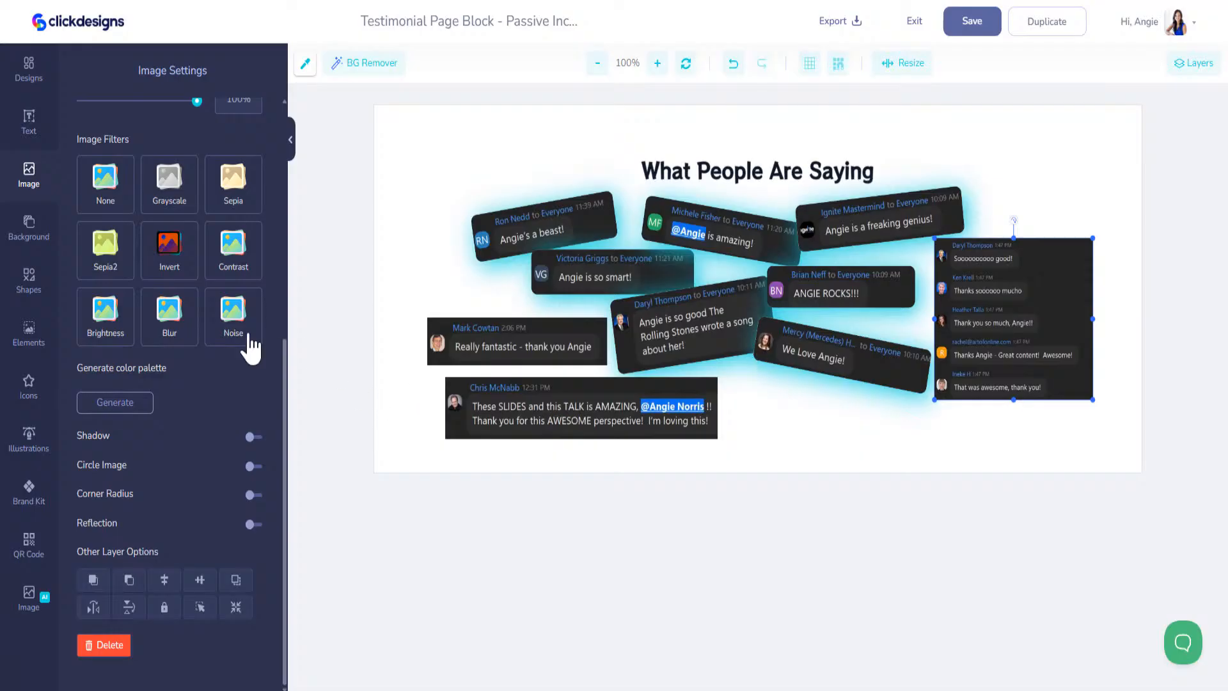
Add a second chat-list screenshot, shrink it toward the bottom, and slightly shrink the first.
left_click(32, 192)
left_click(108, 443)
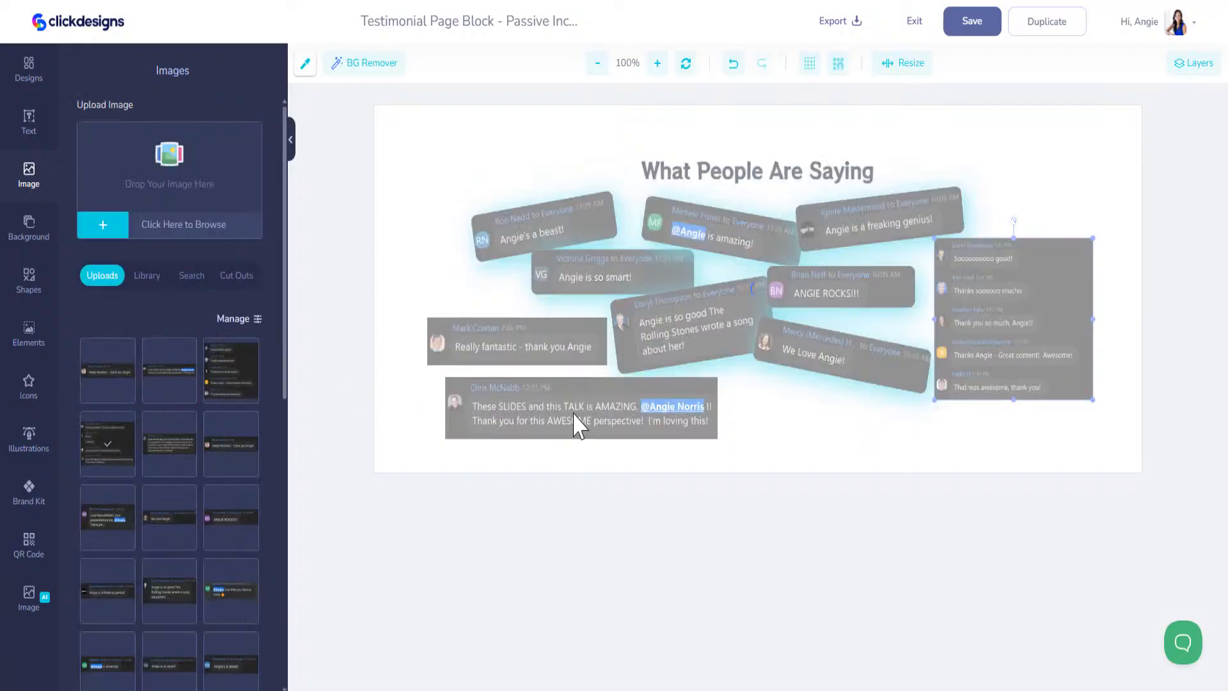
left_click_drag(670, 304, 670, 299)
left_click_drag(616, 171, 736, 266)
left_click_drag(769, 316, 766, 400)
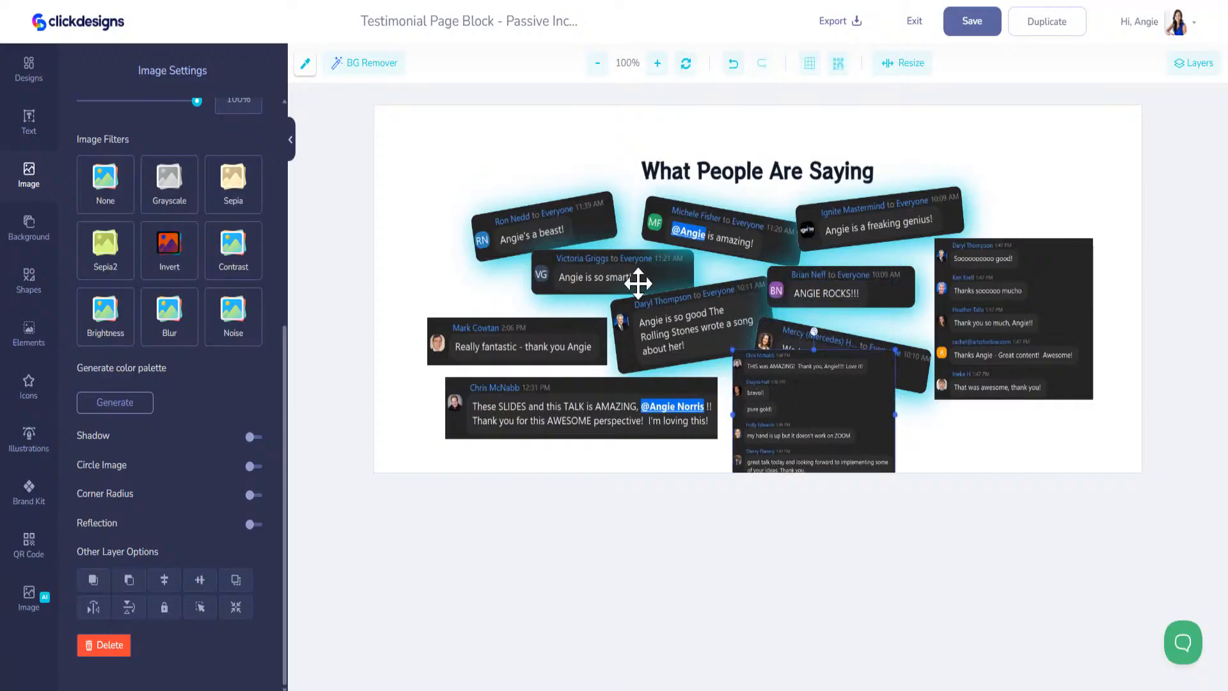
left_click(642, 324)
left_click_drag(766, 281, 750, 294)
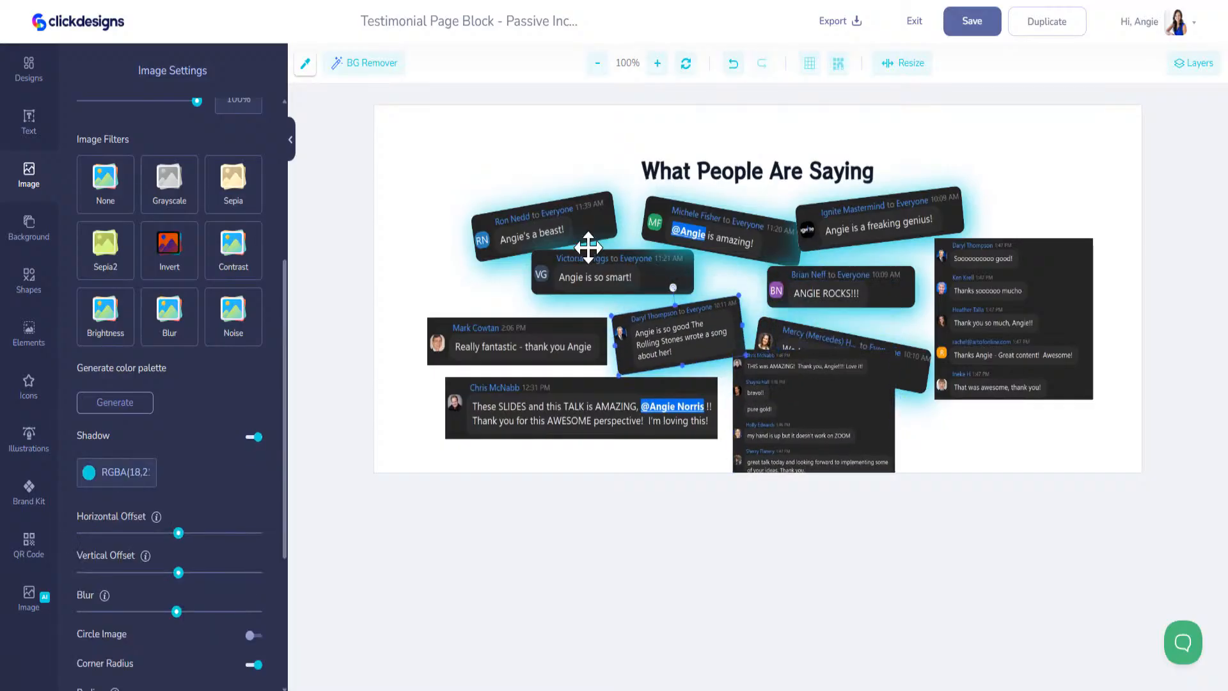
Tighten the top comment cards and raise the right-hand chat screenshot beside them.
left_click_drag(557, 209, 510, 195)
left_click(566, 272)
left_click_drag(565, 272, 508, 250)
left_click_drag(681, 230, 637, 212)
left_click_drag(830, 219, 765, 219)
left_click_drag(1003, 307, 1010, 234)
left_click_drag(943, 361, 1073, 366)
left_click_drag(871, 290, 895, 263)
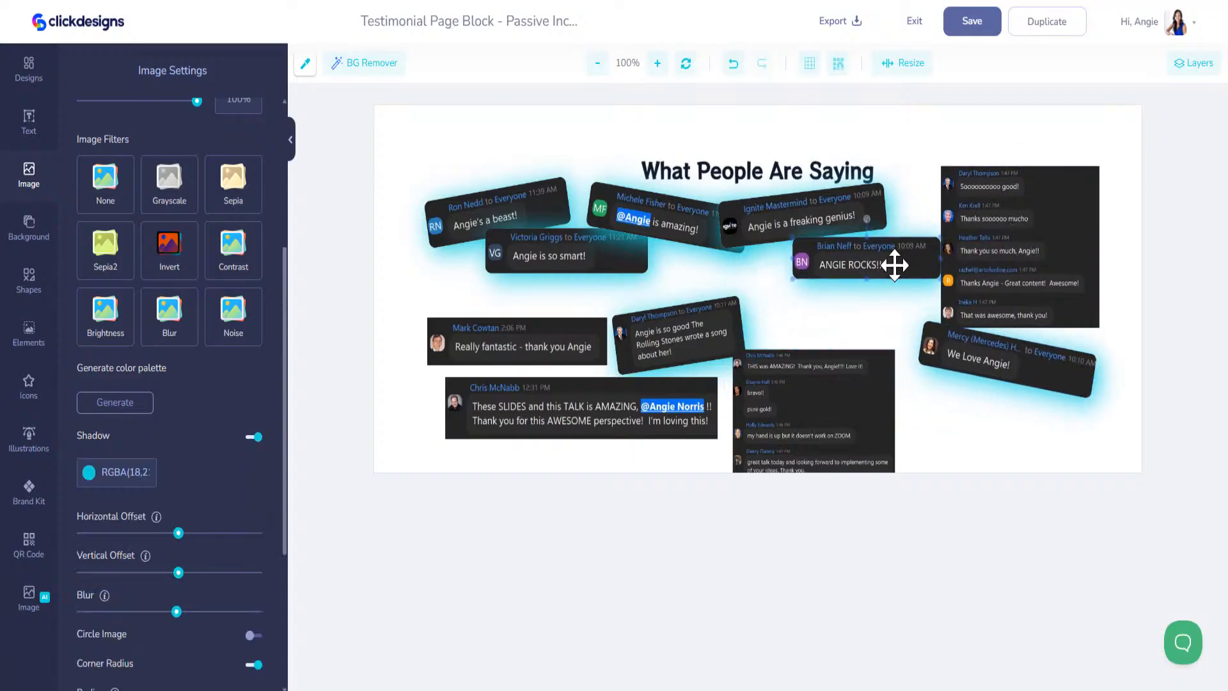
left_click_drag(701, 305, 723, 271)
Rearrange the lower comment cards and move the second chat screenshot to the left side.
left_click(587, 262)
left_click_drag(586, 262, 596, 264)
left_click_drag(539, 389, 539, 413)
left_click_drag(520, 350, 627, 370)
left_click_drag(808, 405, 524, 332)
left_click_drag(688, 380, 734, 358)
left_click_drag(674, 441, 910, 407)
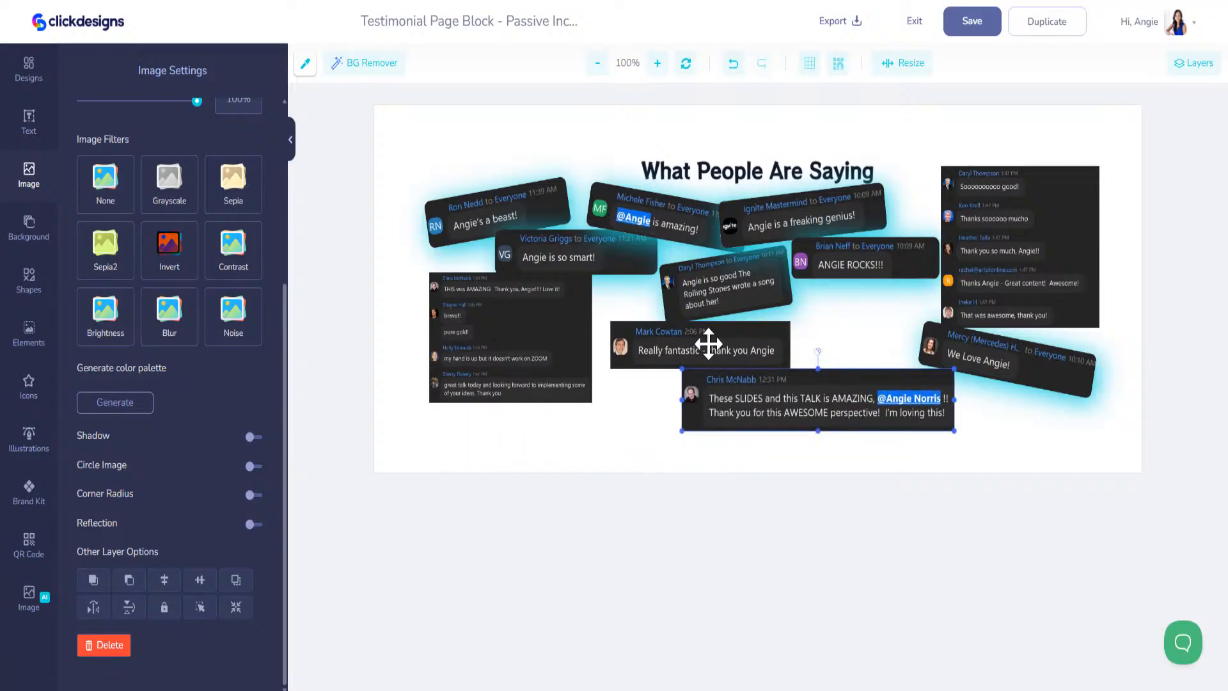
left_click_drag(548, 332, 548, 339)
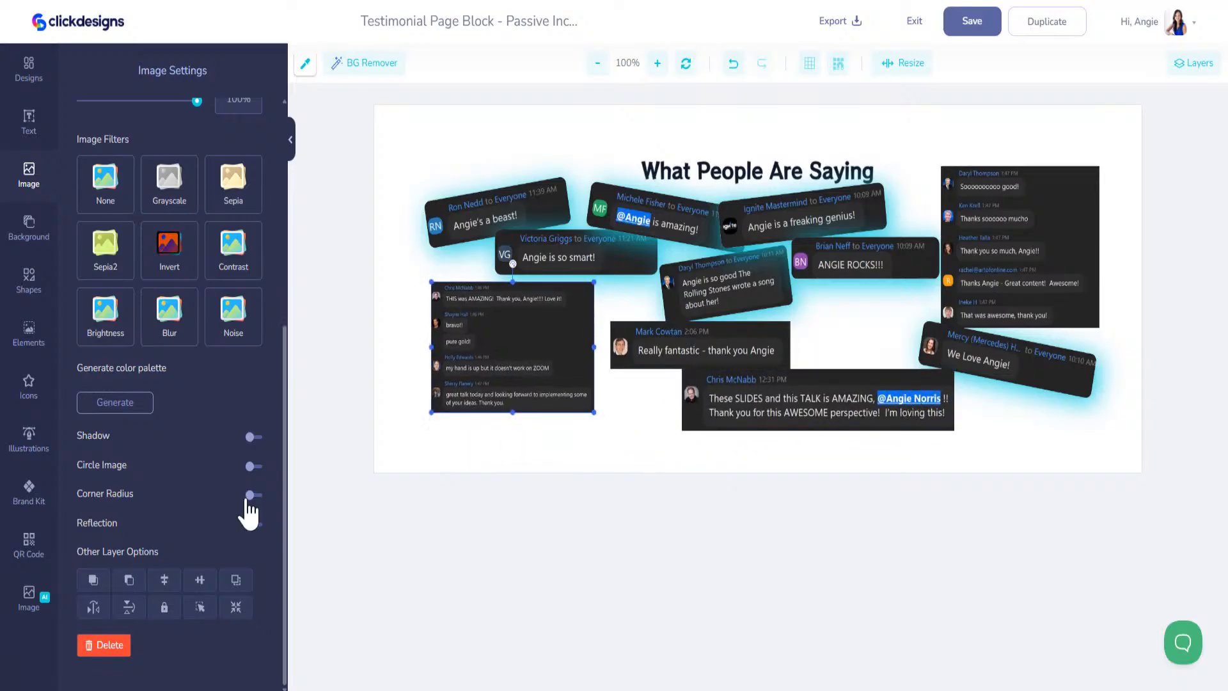
Turn on Corner Radius for the left chat-list screenshot.
left_click(253, 495)
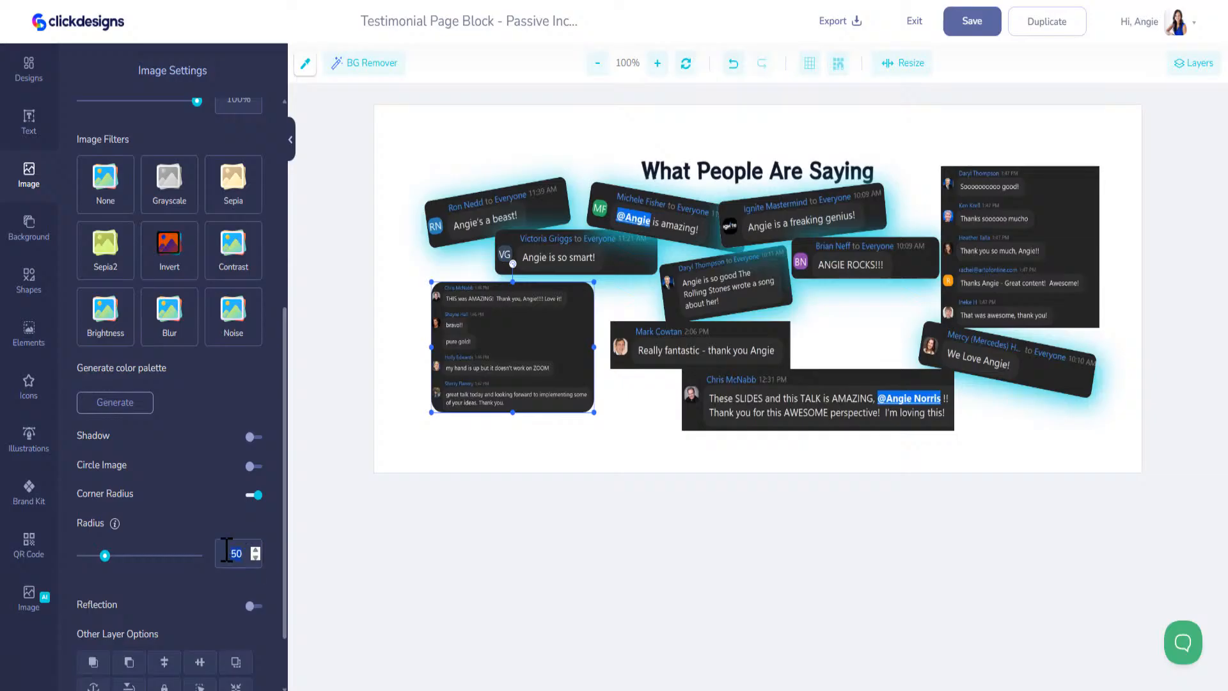
left_click(661, 354)
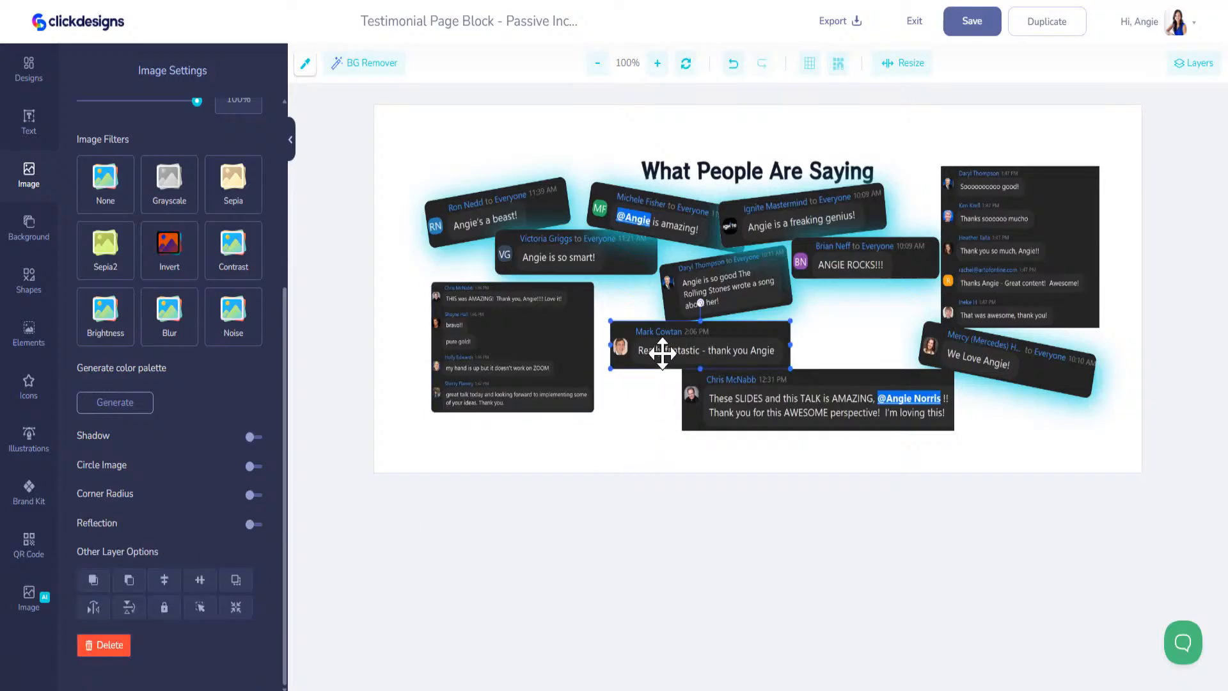
left_click(735, 394, "shift")
left_click(998, 242, "shift")
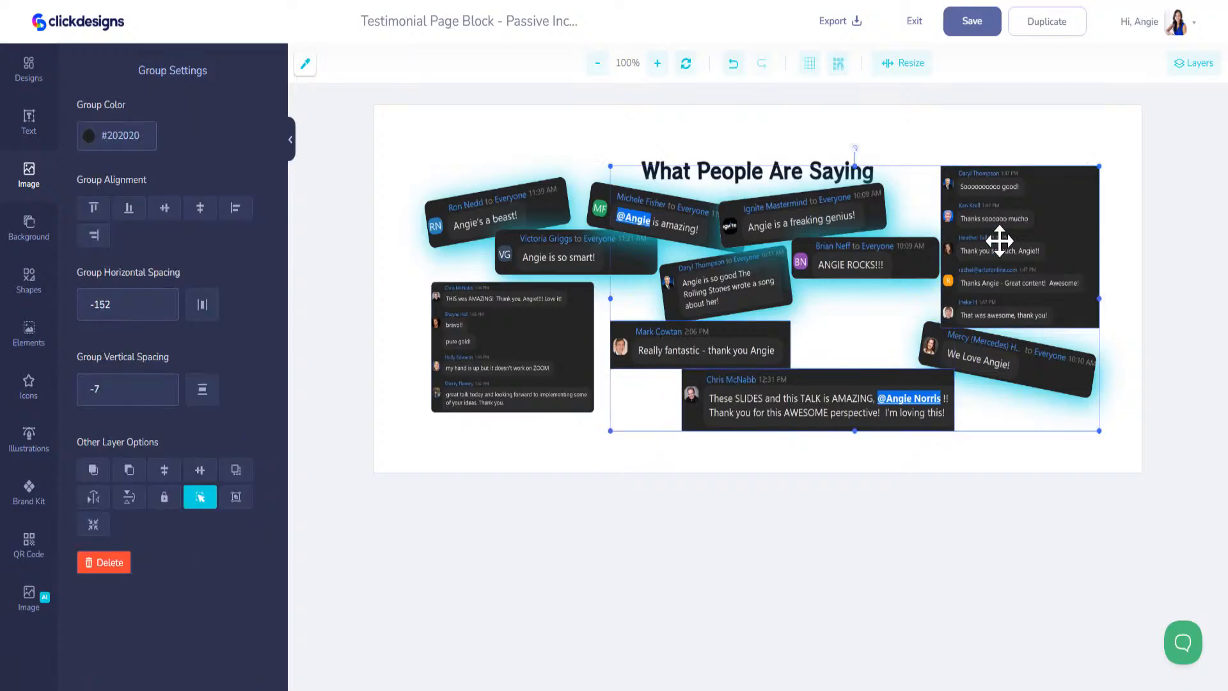
left_click(515, 153)
Fine-tune the comment card and chat screenshot positions, then save the testimonial block.
left_click_drag(708, 332, 717, 350)
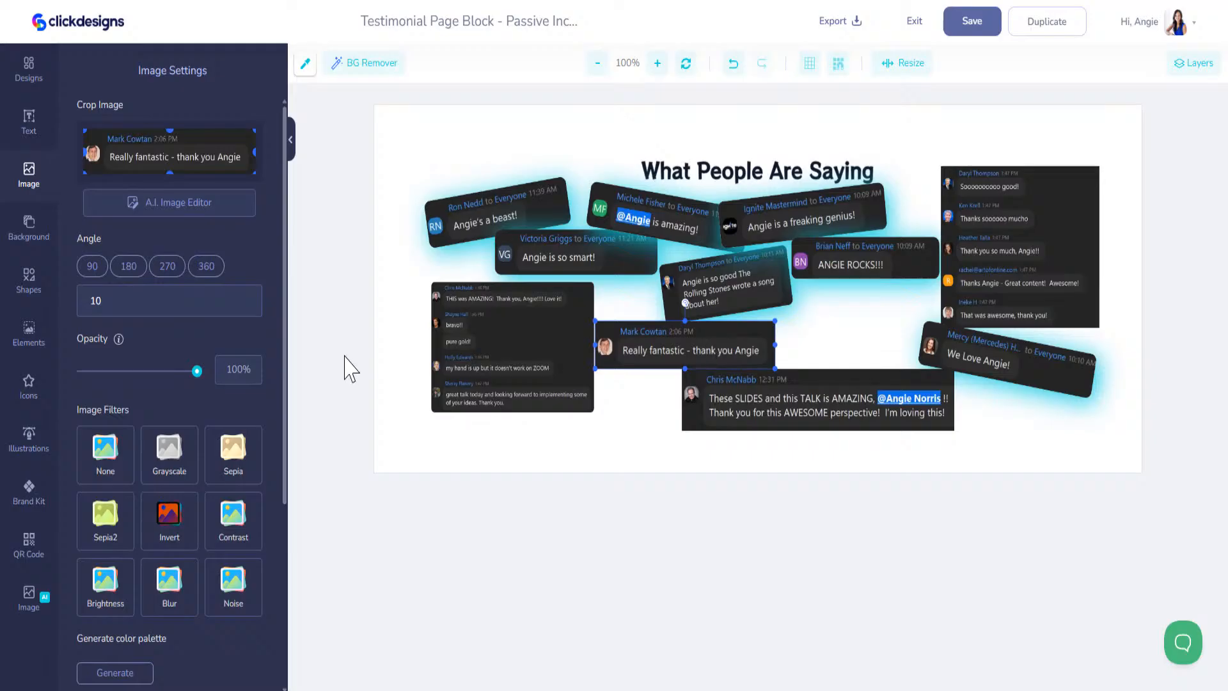
left_click_drag(872, 265, 875, 264)
left_click_drag(957, 346, 831, 314)
left_click_drag(1047, 266, 1053, 326)
left_click_drag(493, 342, 499, 340)
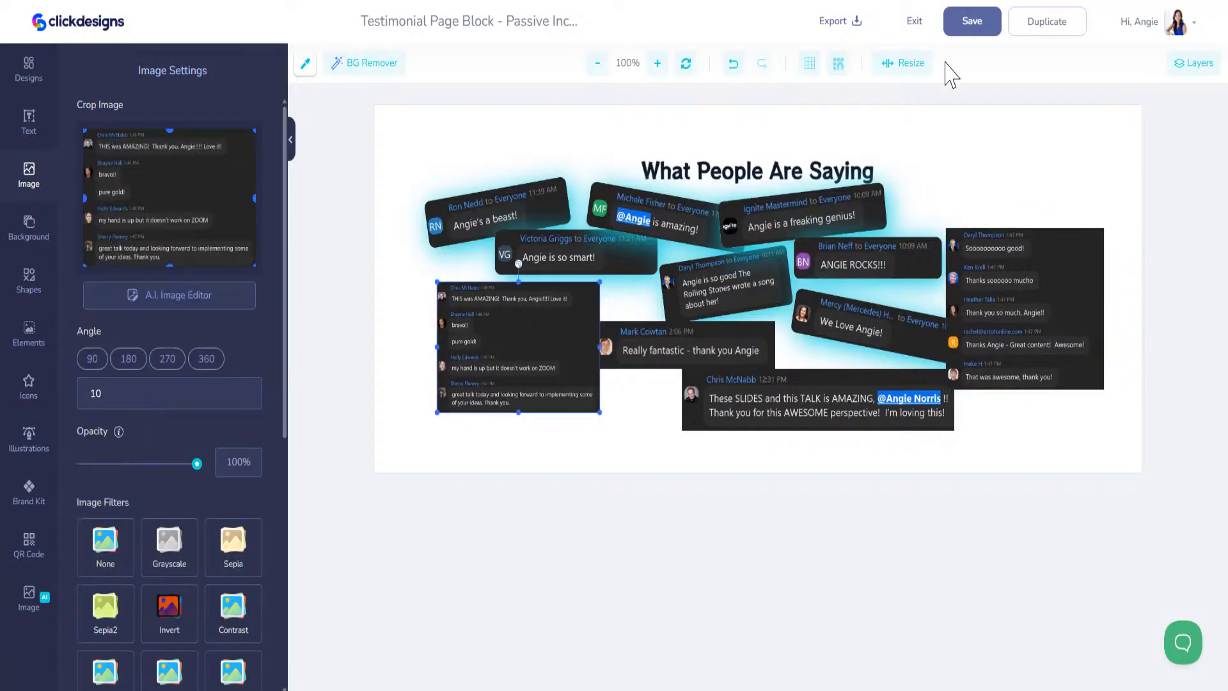
left_click(971, 26)
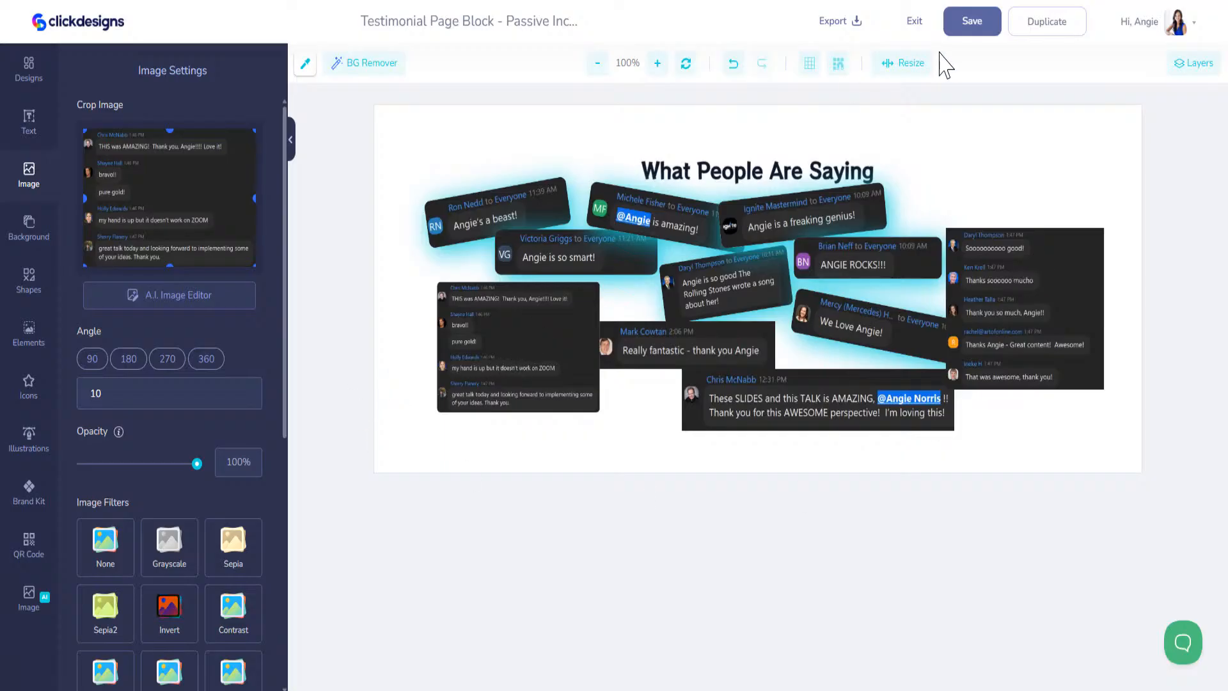
left_click(969, 31)
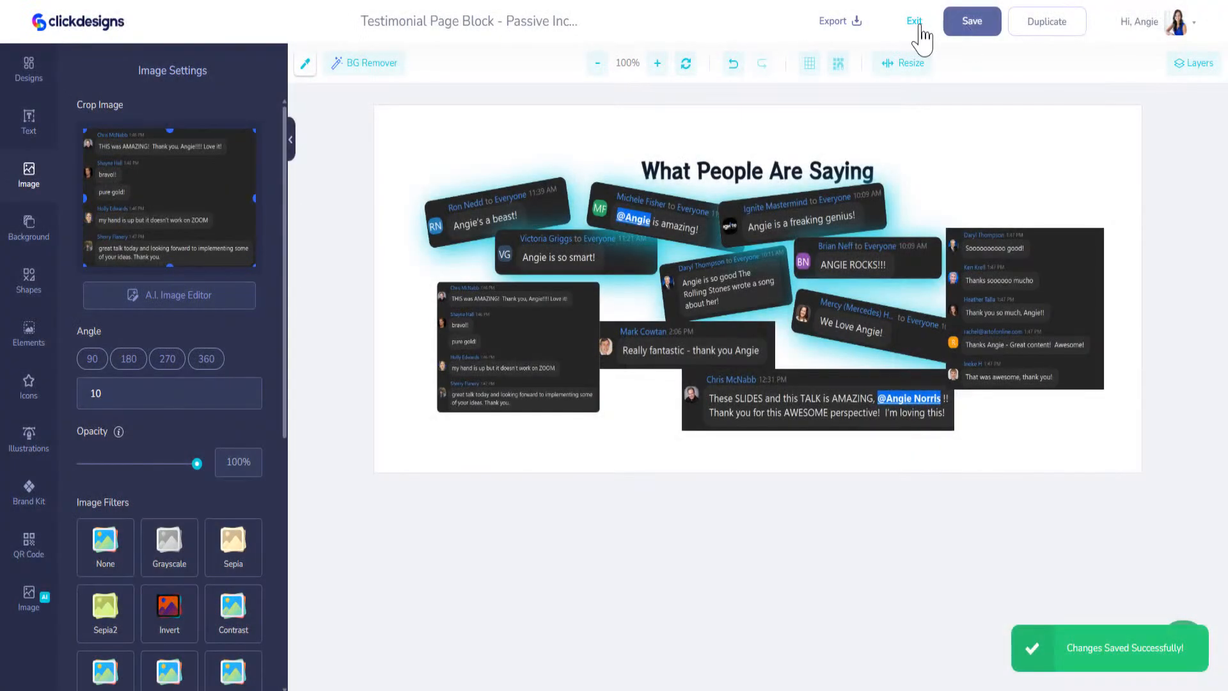
Re-finish the Full Page - Passive Income Course design from My Designs.
left_click(916, 32)
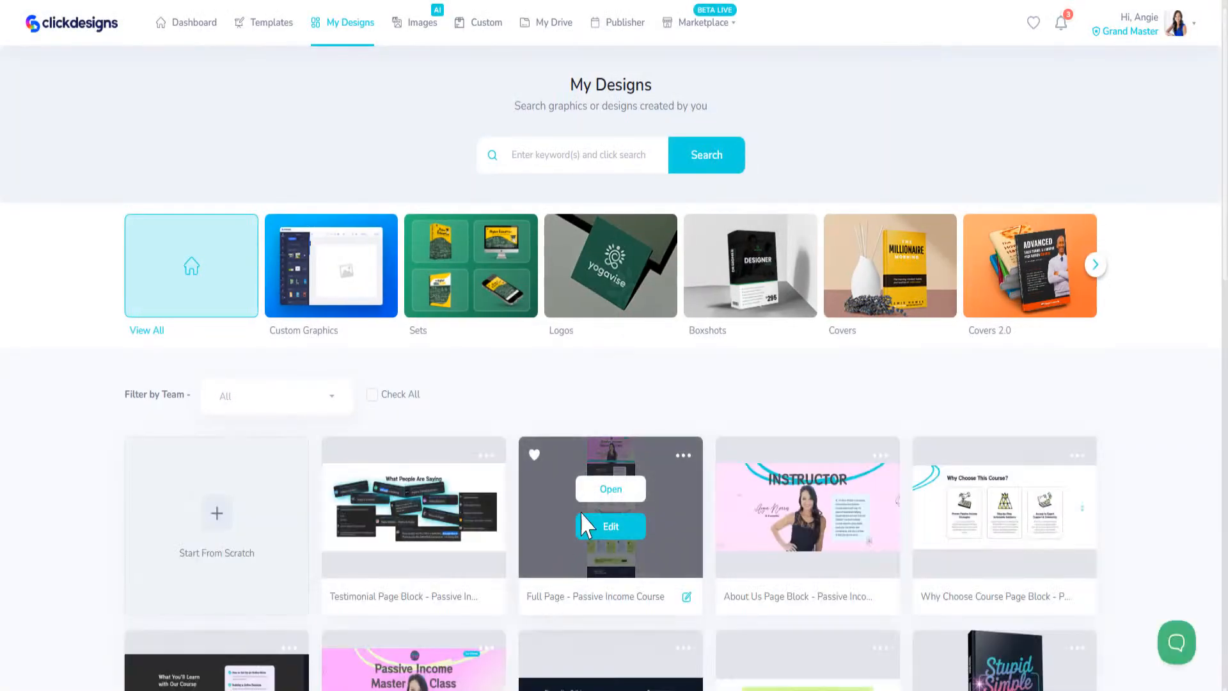
left_click(610, 526)
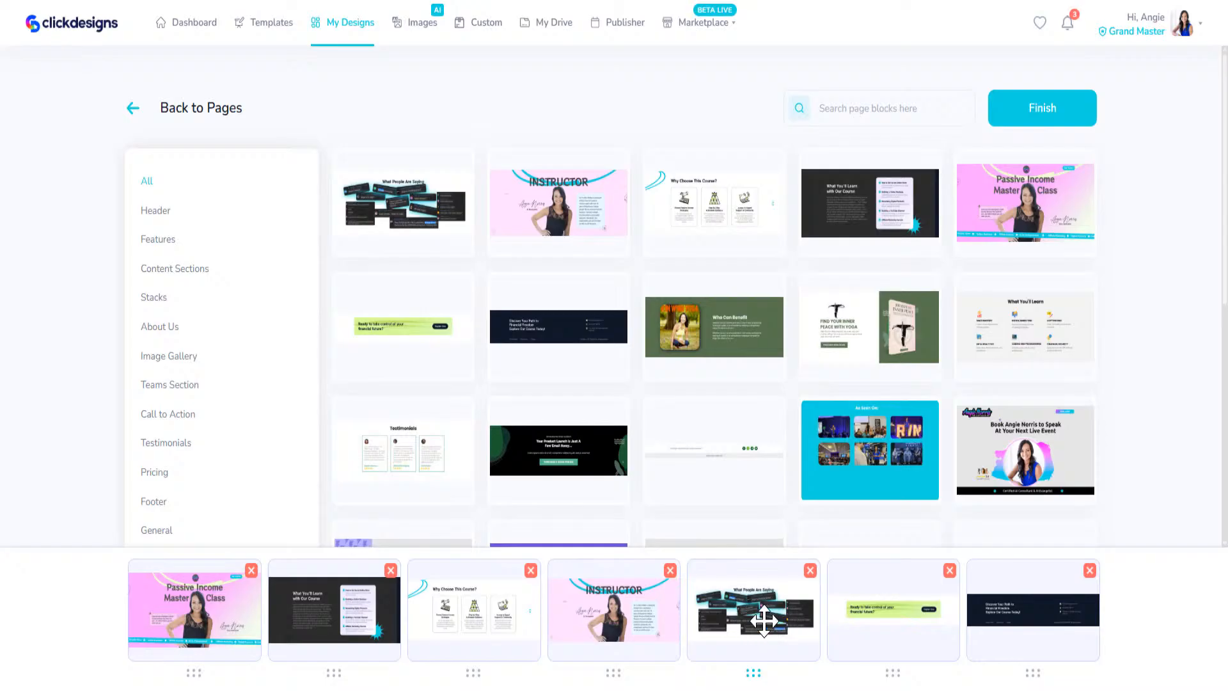
left_click(1040, 117)
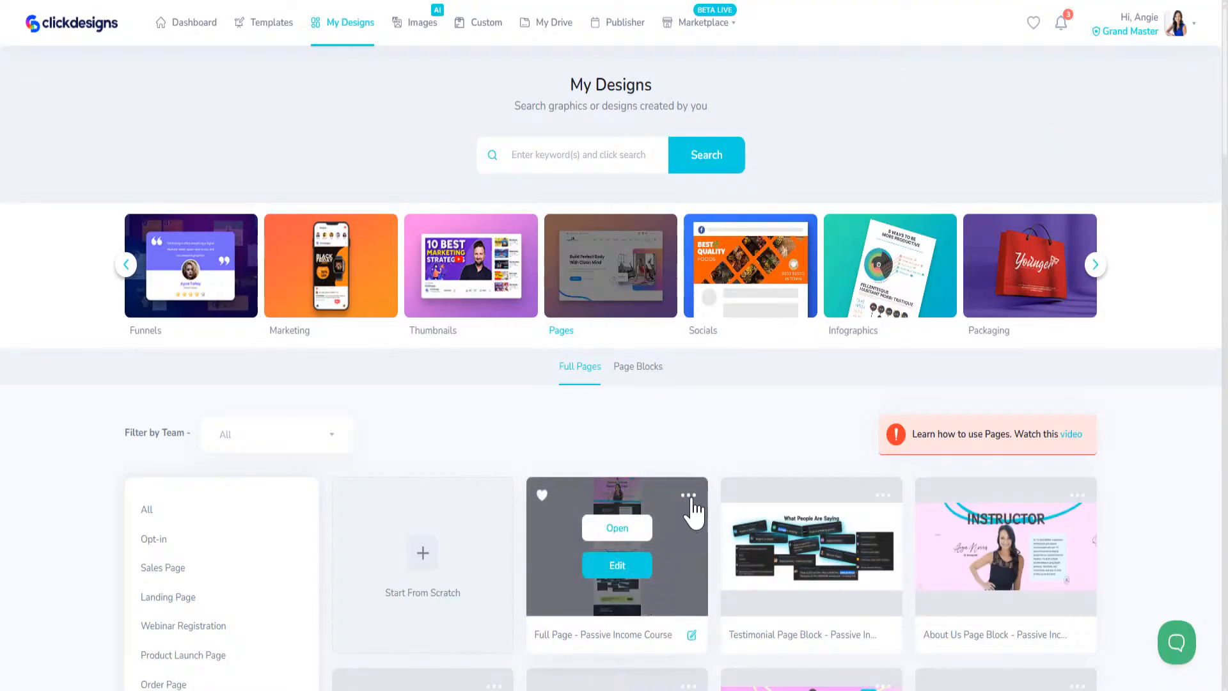
Copy the full page design's preview link from its Preview dialog.
left_click(690, 497)
left_click(621, 615)
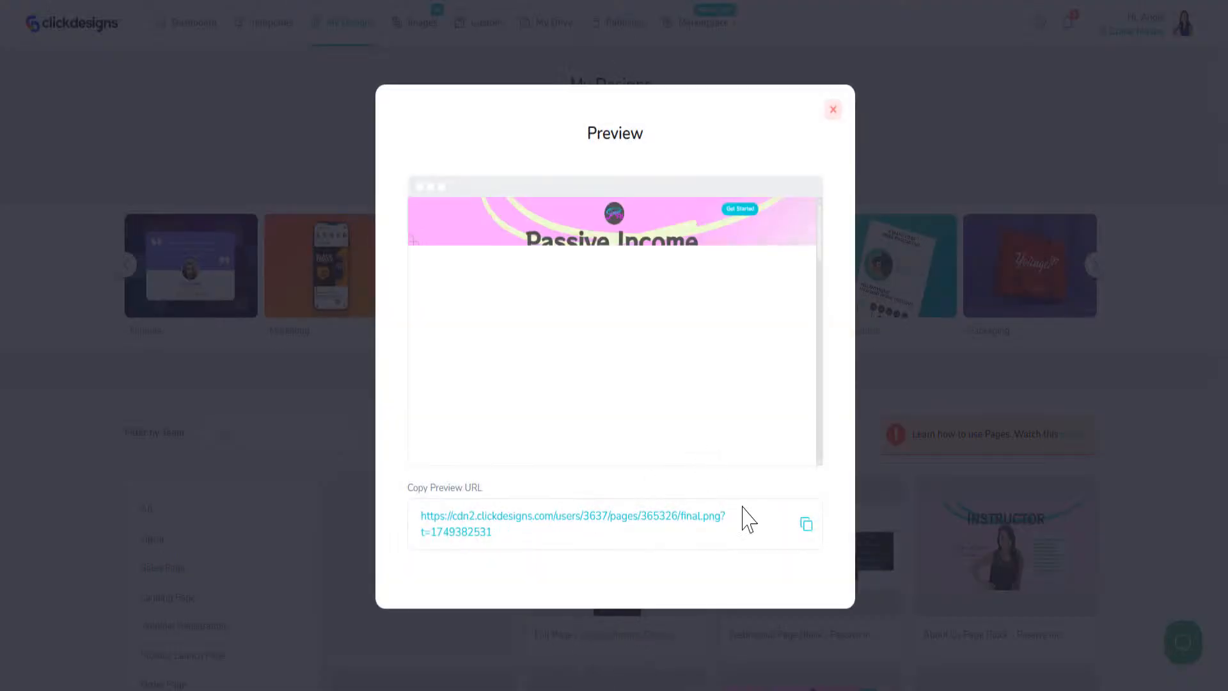
left_click(806, 524)
Load the copied preview link in a new browser tab.
key("ctrl+t")
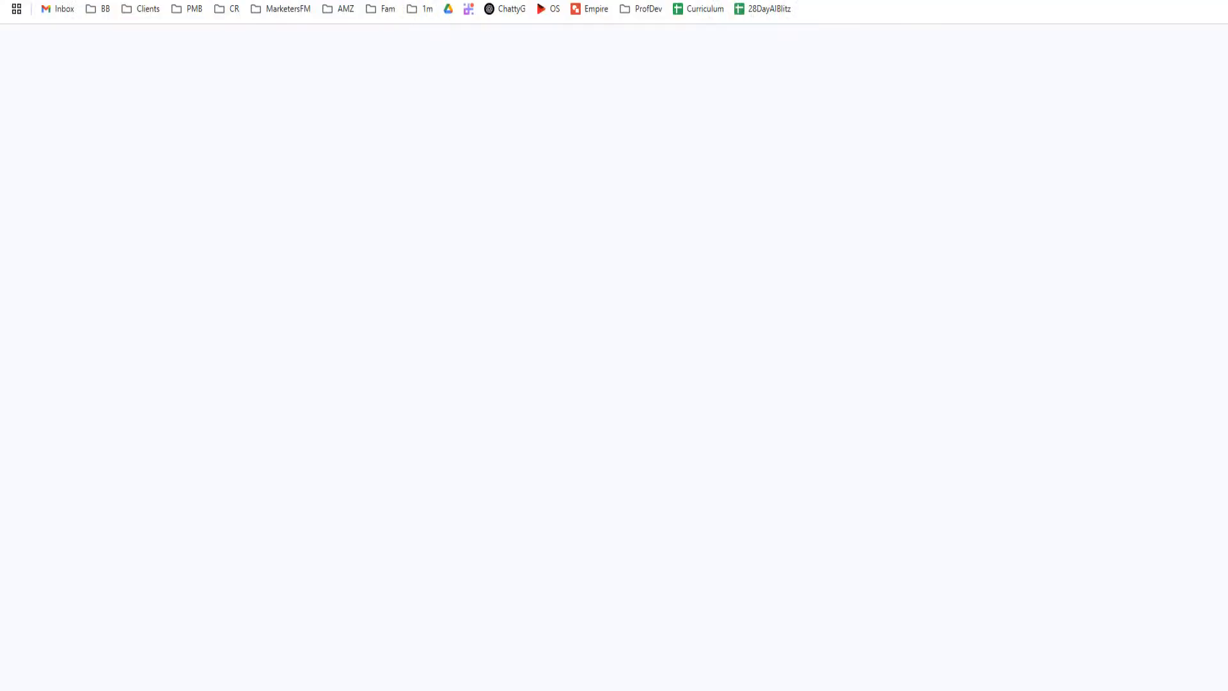
key("ctrl+v")
key("Return")
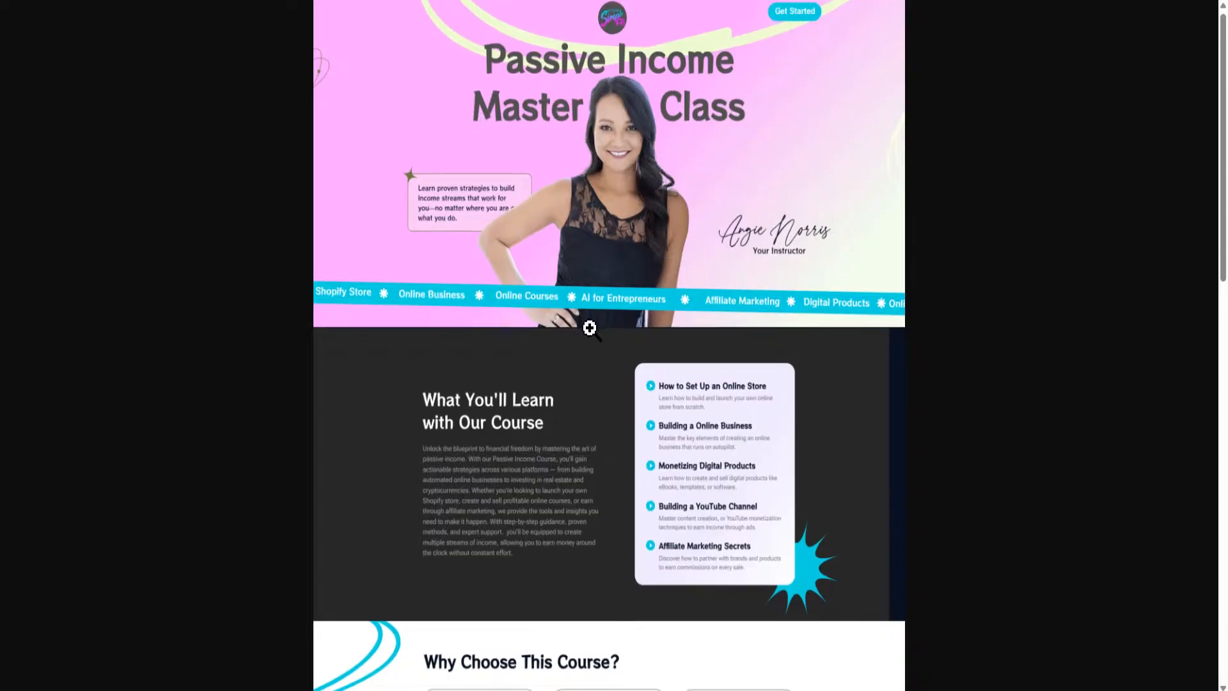
Scroll through the landing page and testimonials, then close the tab to return to ClickDesigns.
scroll(582, 326, "down", 5)
scroll(550, 305, "down", 6)
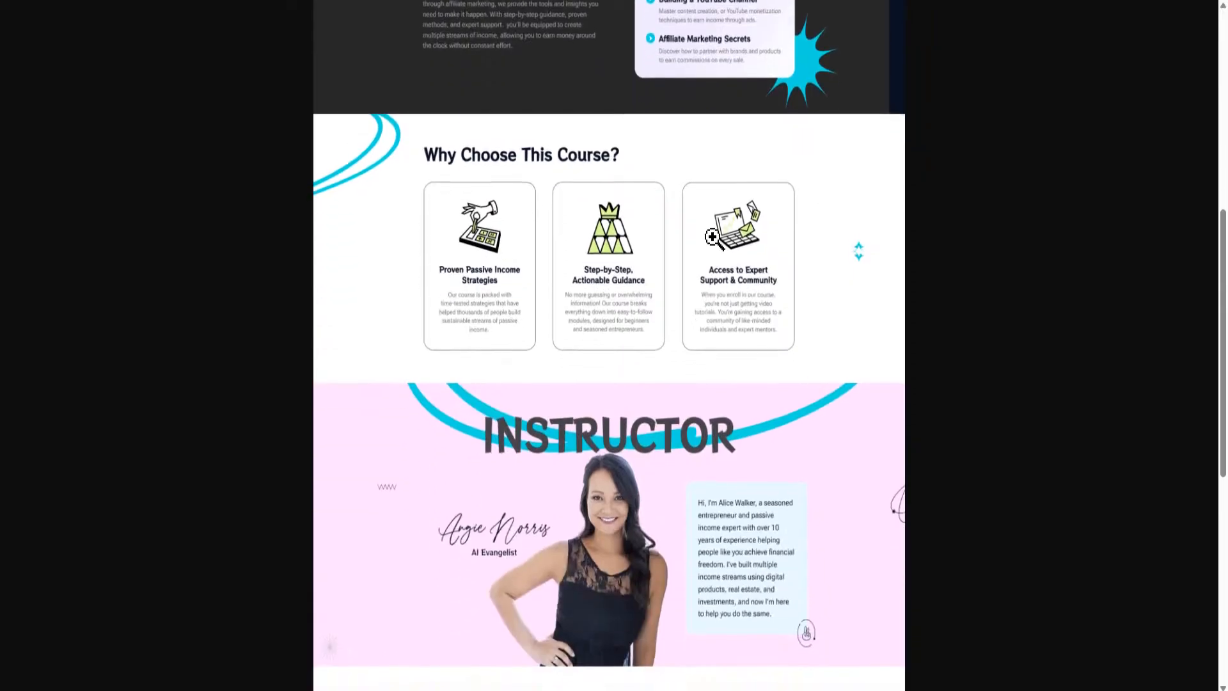
scroll(745, 340, "down", 5)
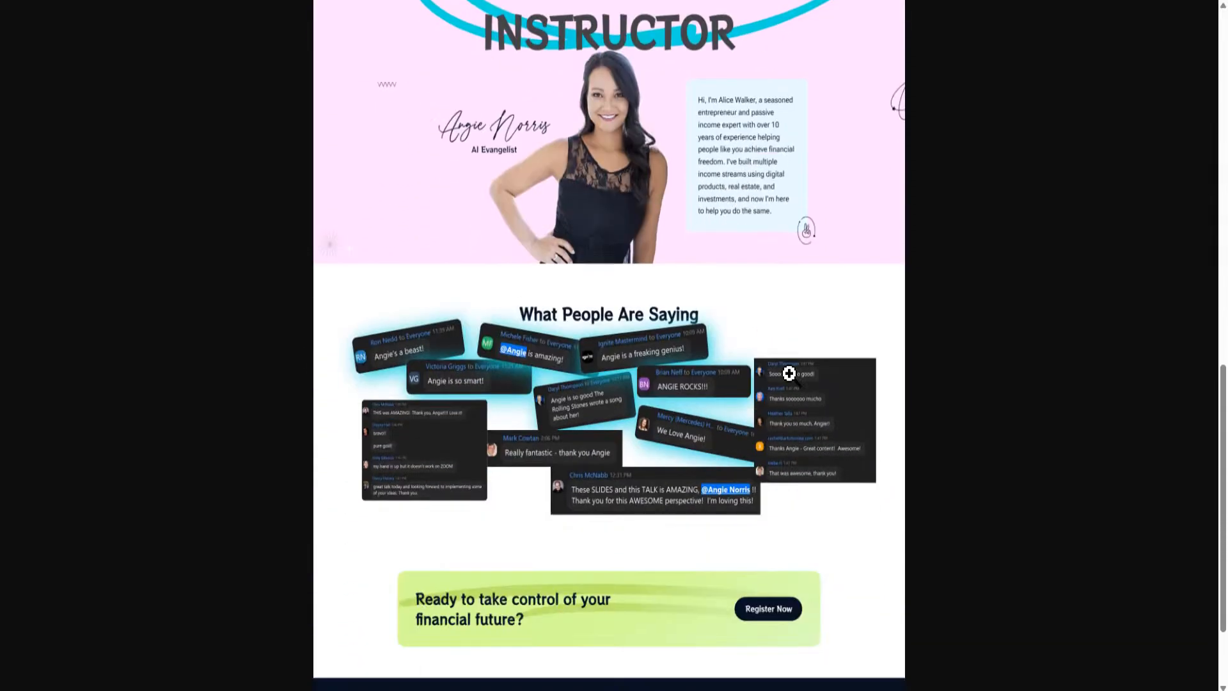
scroll(640, 305, "up", 1)
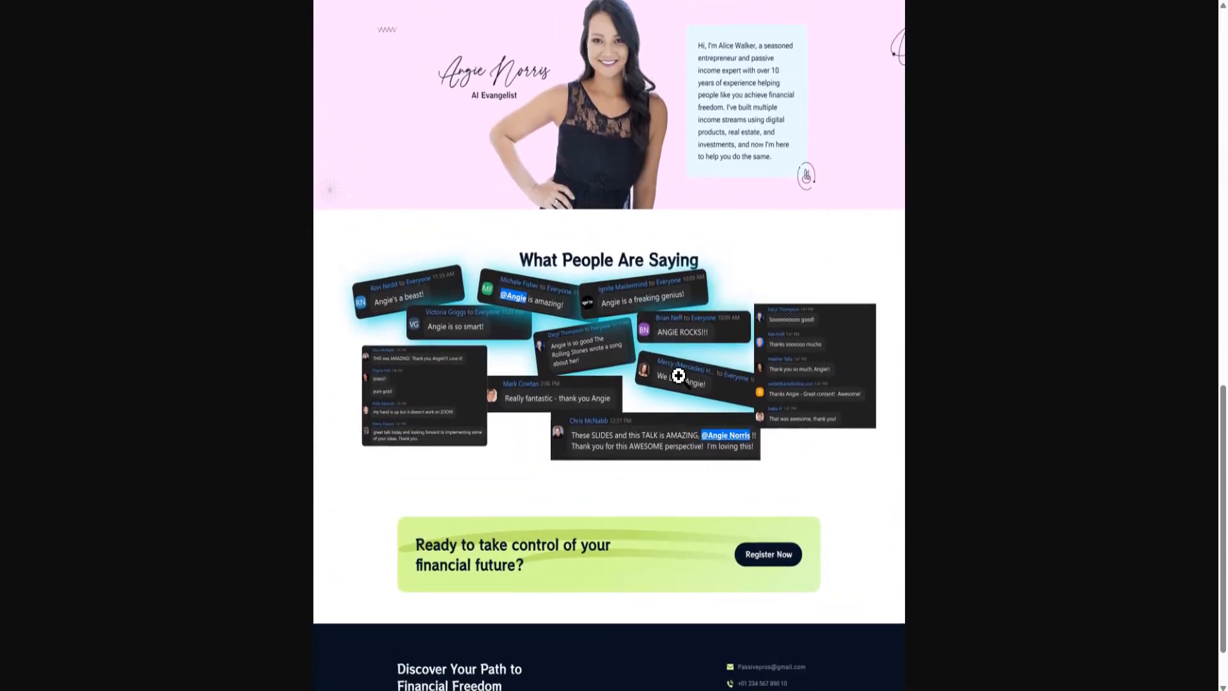
scroll(674, 493, "down", 1)
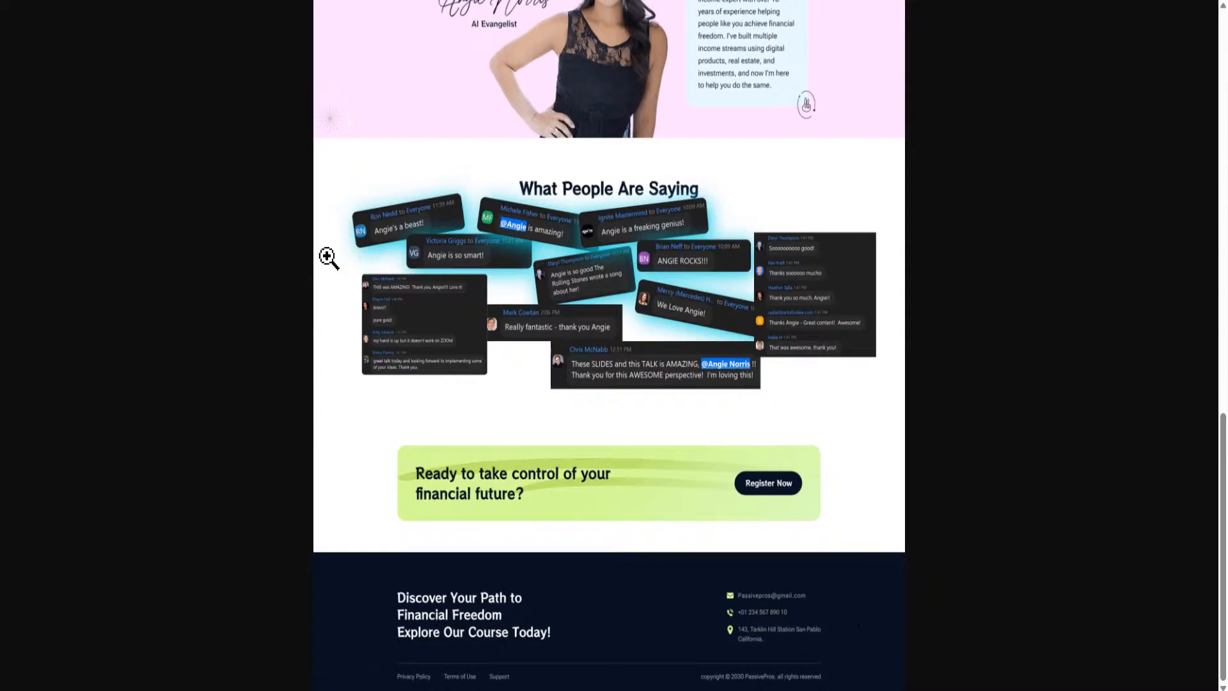
scroll(879, 453, "up", 4)
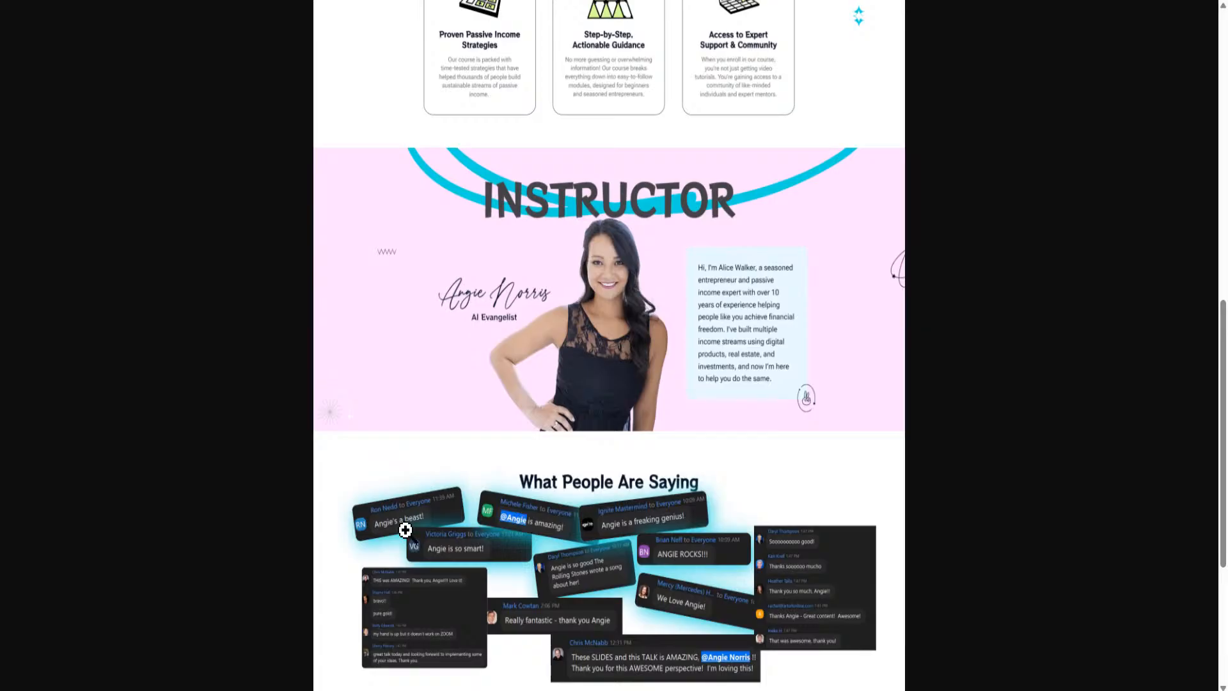
scroll(844, 557, "up", 11)
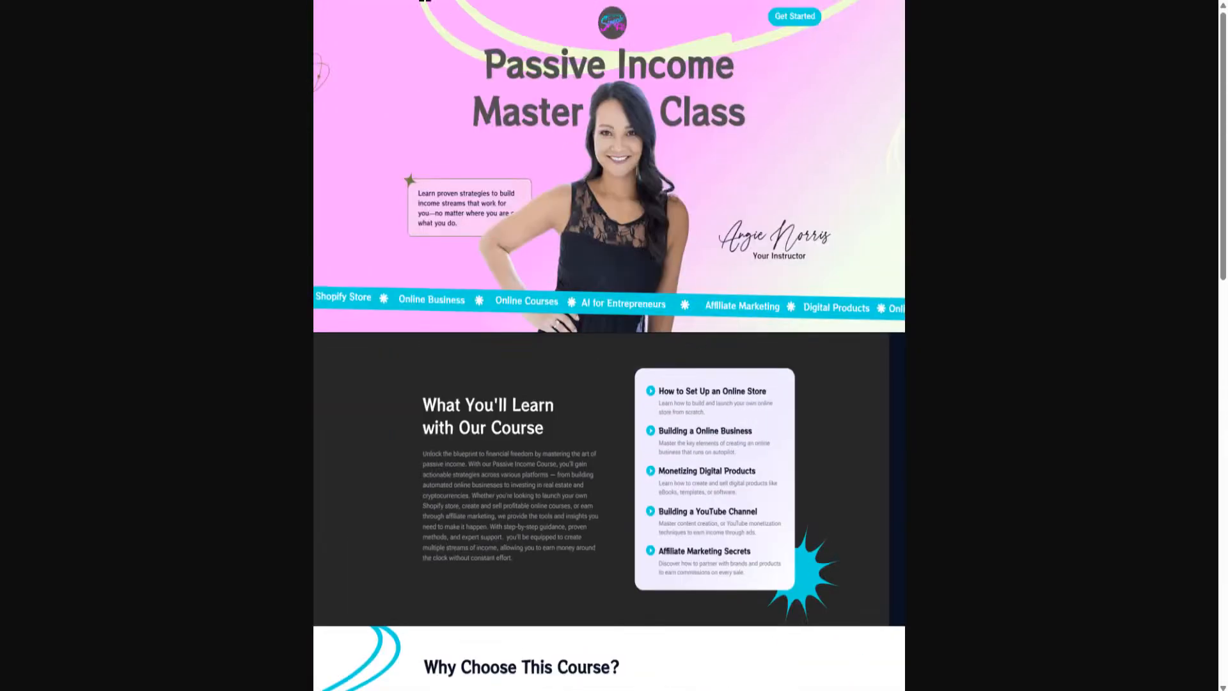
key("ctrl+w")
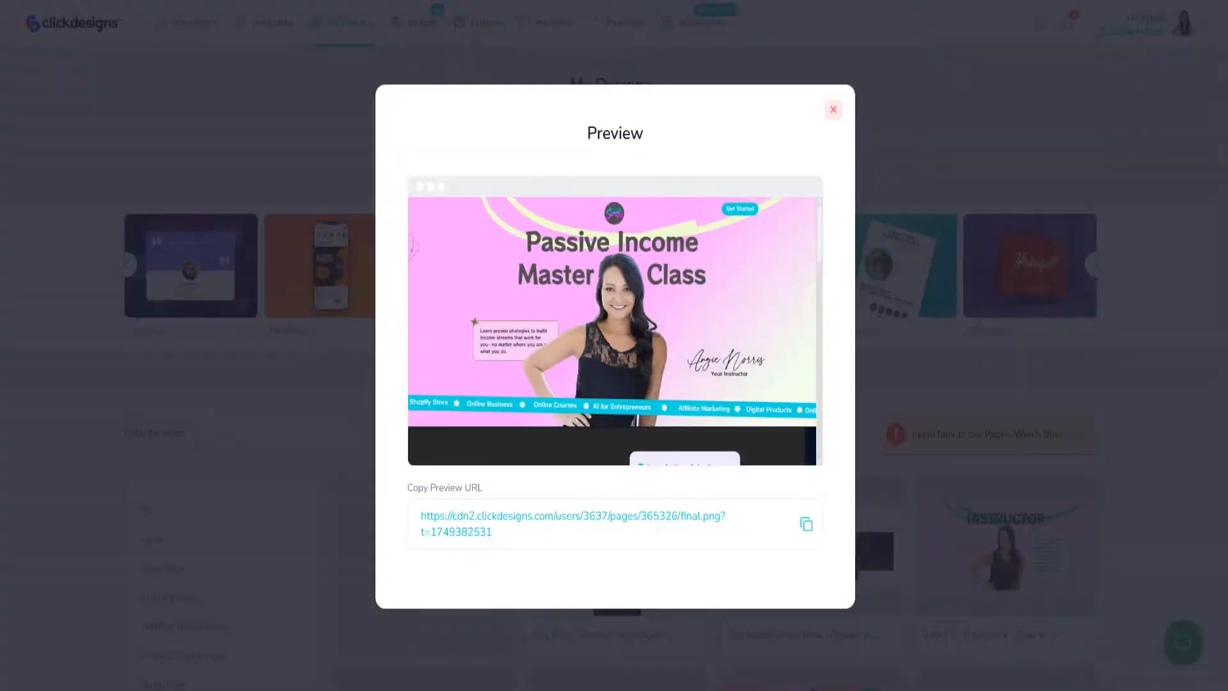
left_click(833, 110)
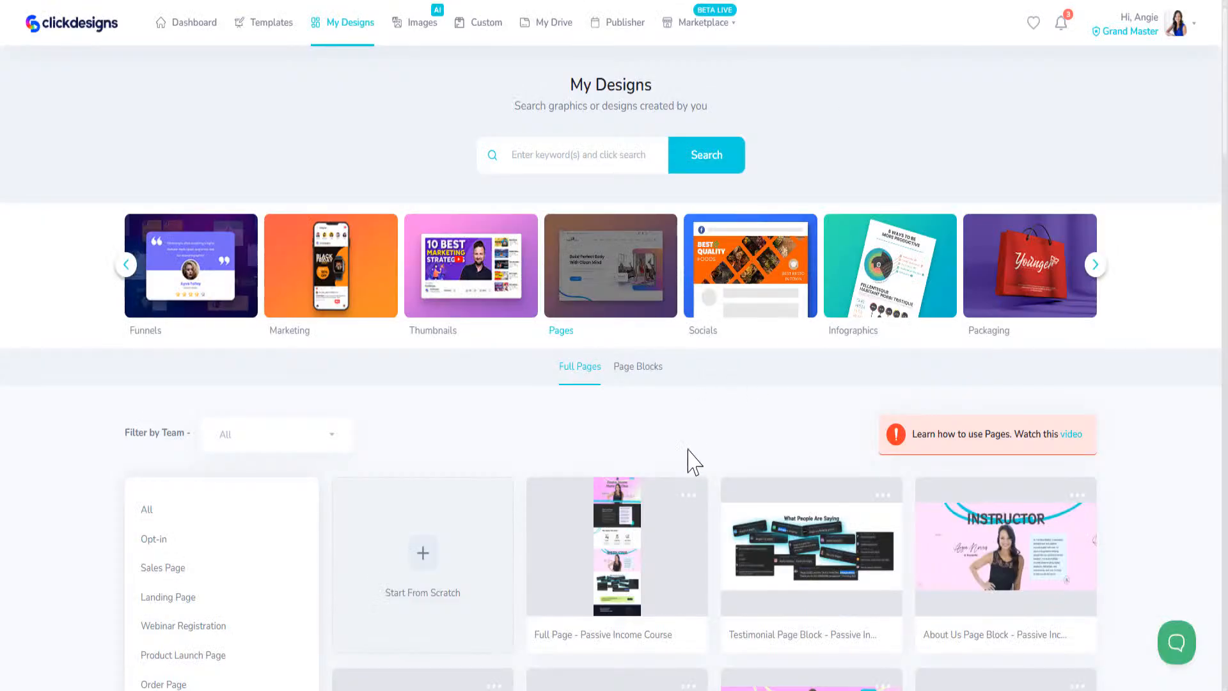
Switch to the Templates page from the top navigation.
mouse_move(681, 480)
left_click(280, 29)
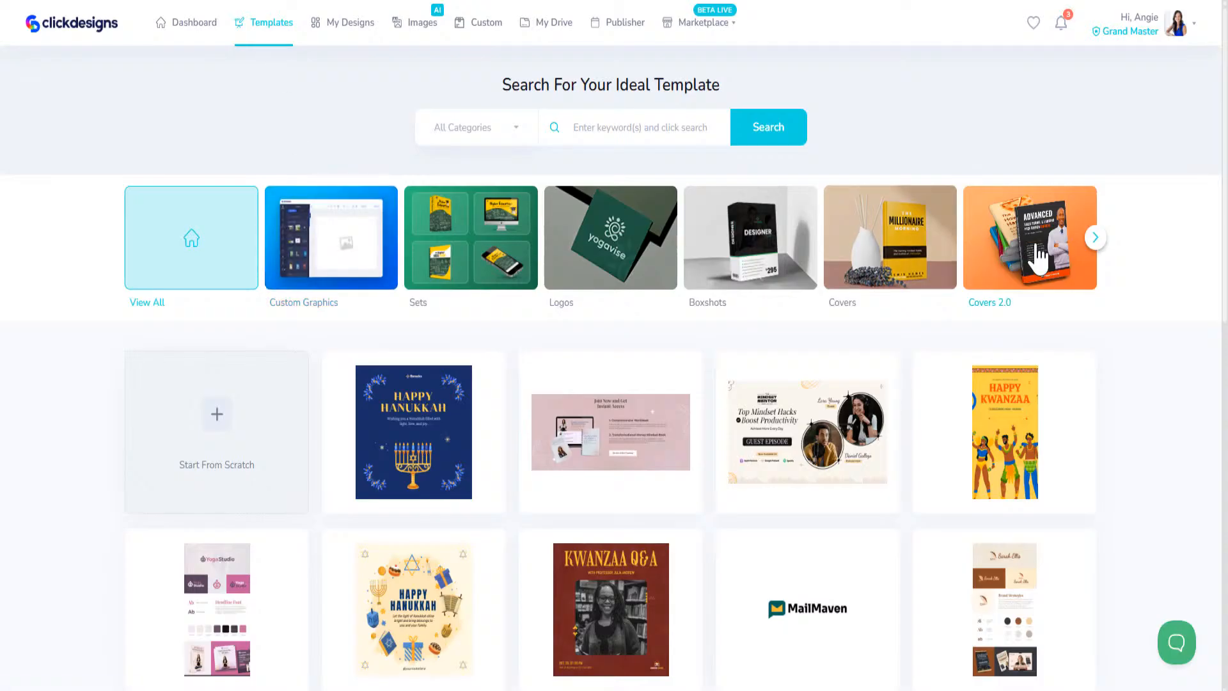
Search the templates for "badge".
left_click(1096, 243)
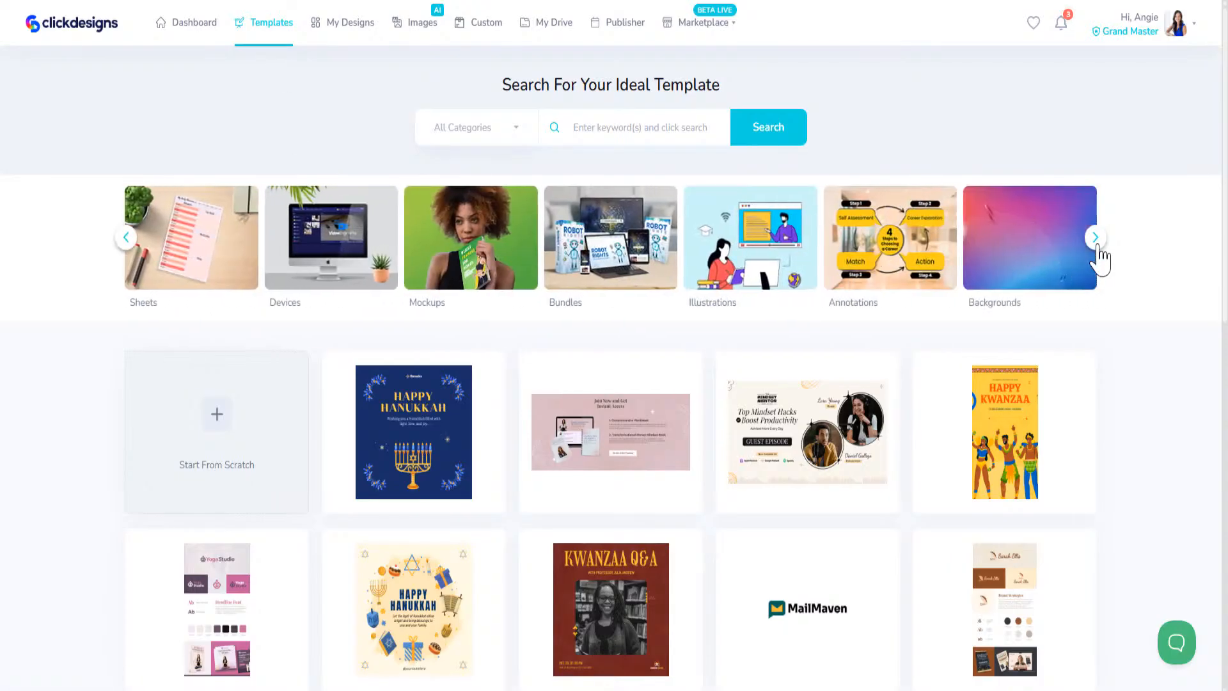
left_click(682, 132)
type("badge")
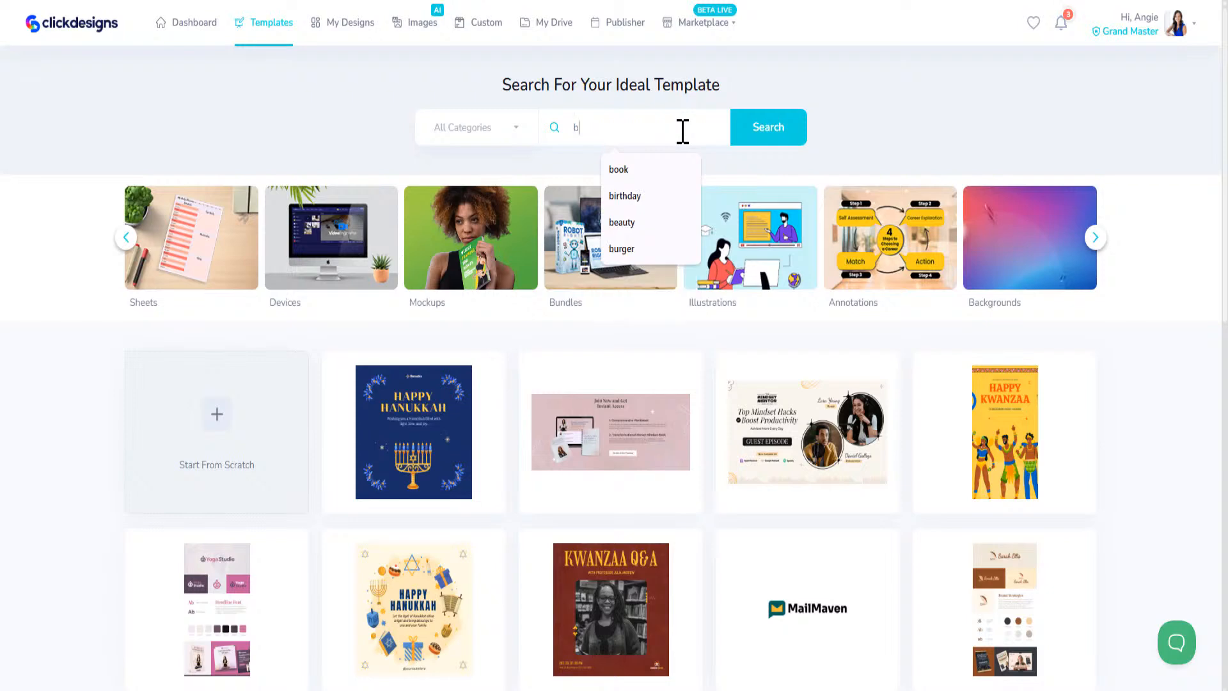
key("Return")
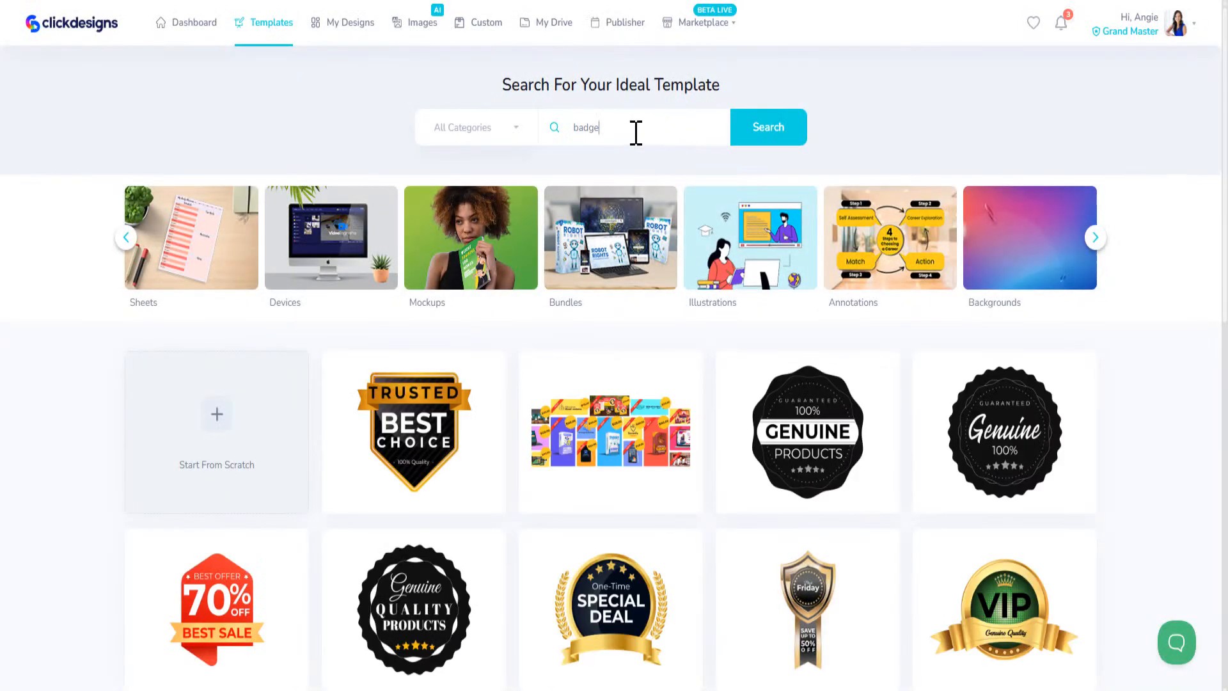
mouse_move(438, 449)
mouse_move(802, 447)
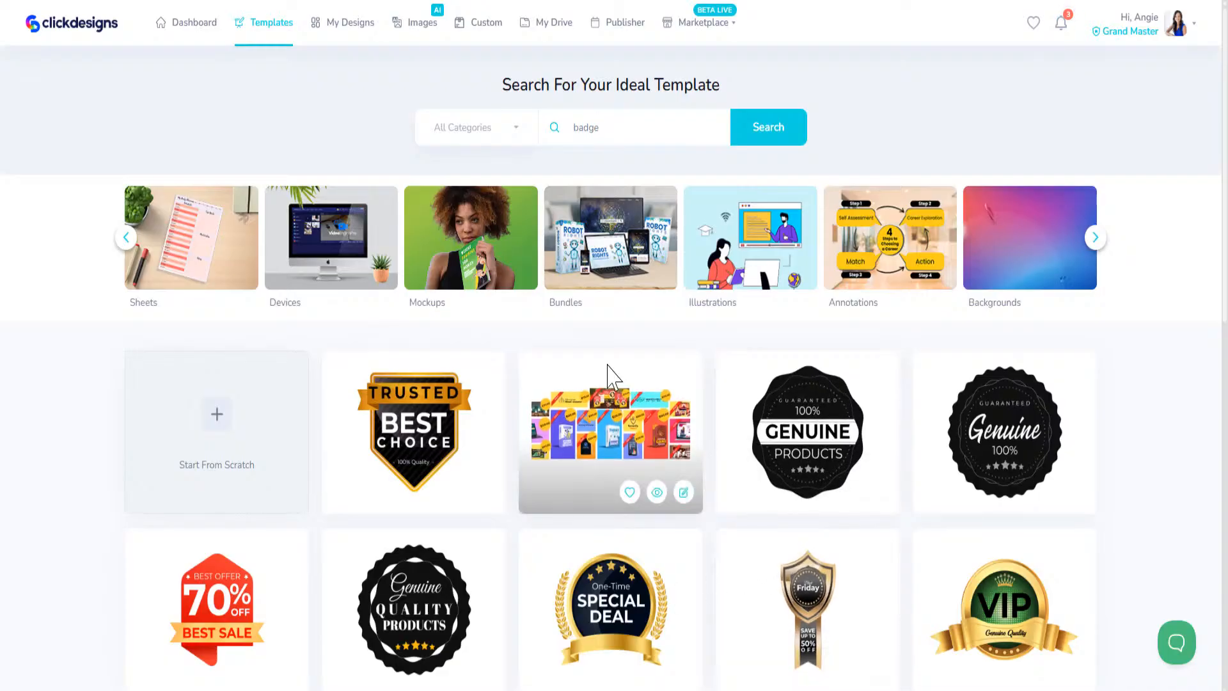
Browse the category carousel and filter to Funnels > Badges.
left_click(1095, 239)
left_click(1094, 239)
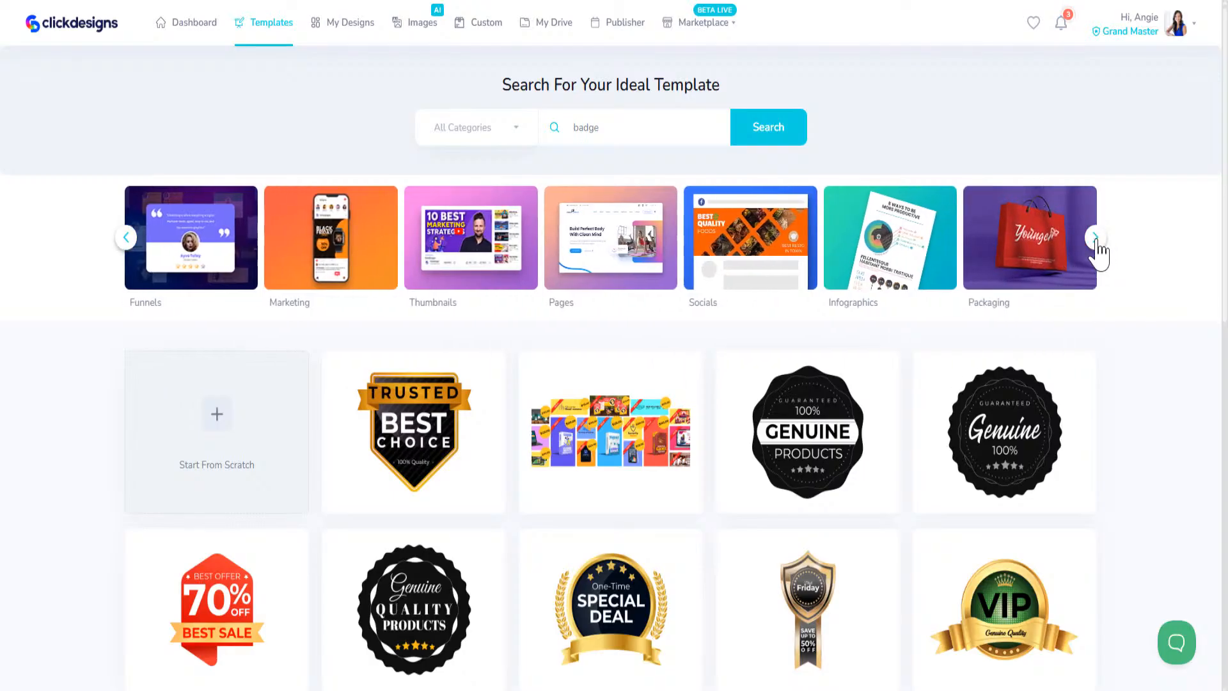
left_click(1095, 238)
left_click(1095, 238)
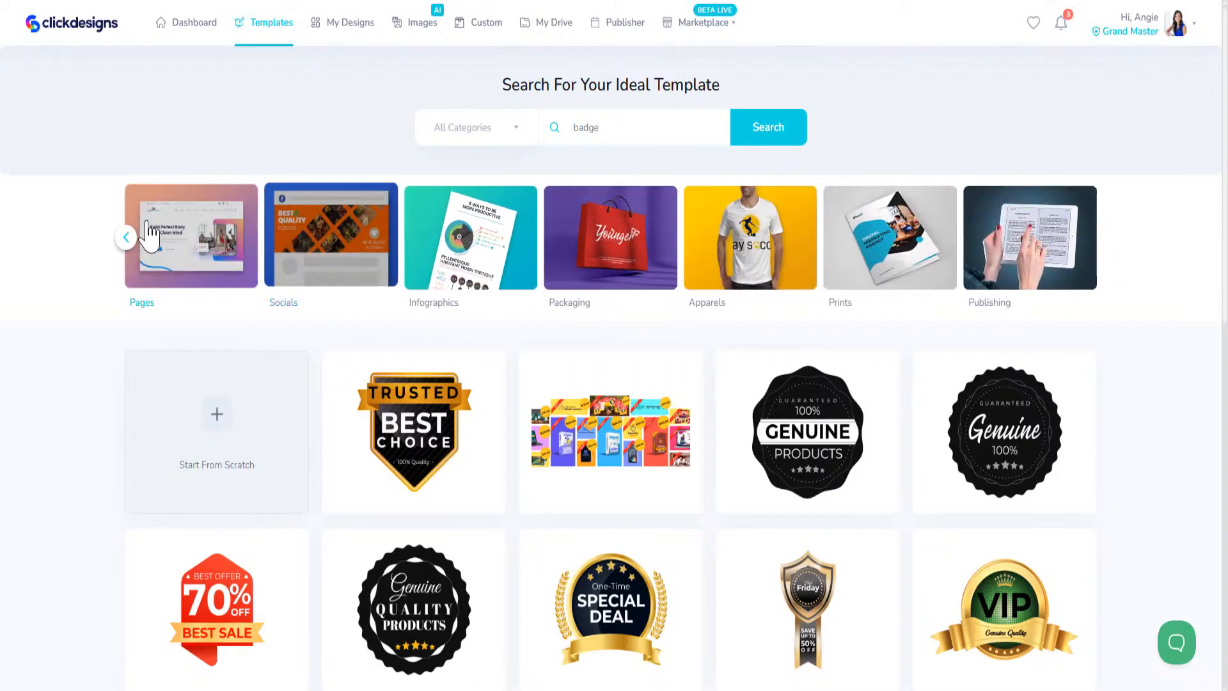
left_click(125, 238)
left_click(125, 238)
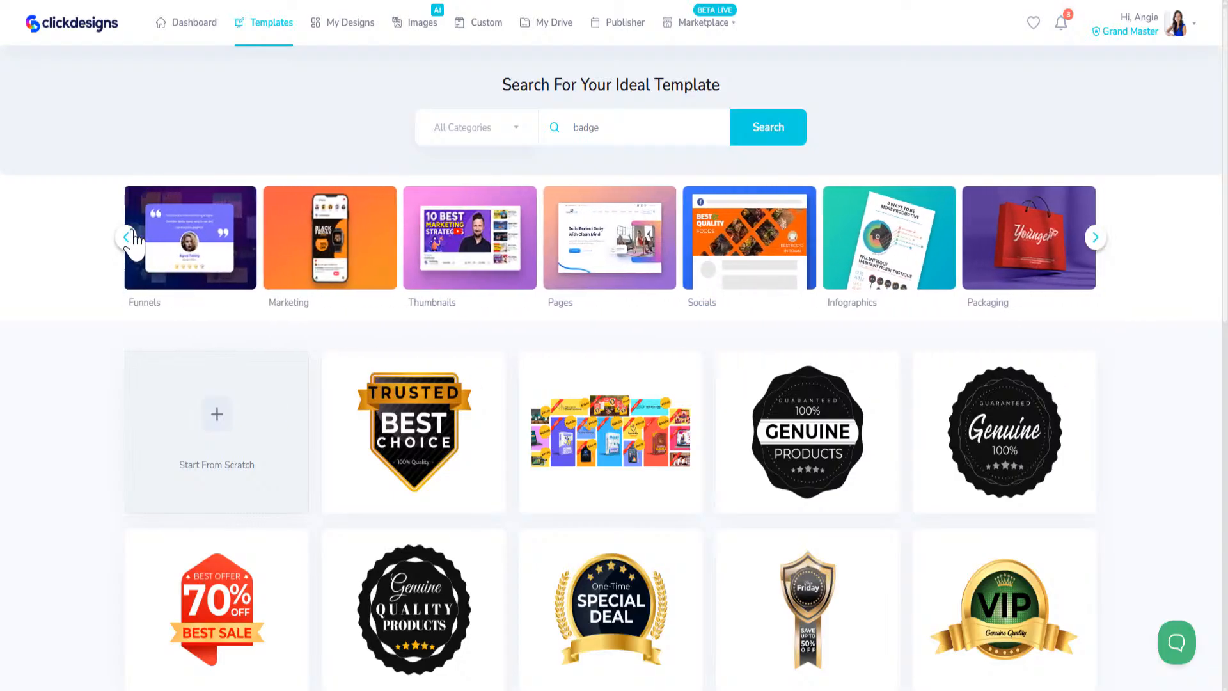
left_click(201, 249)
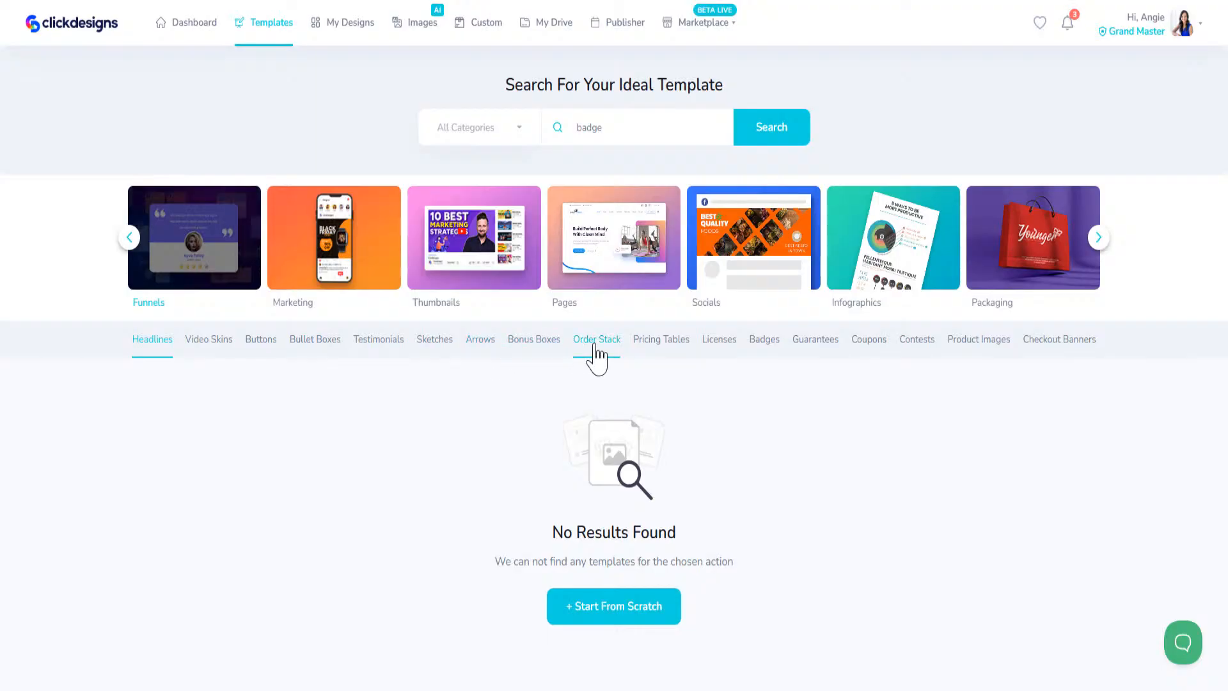
left_click(759, 346)
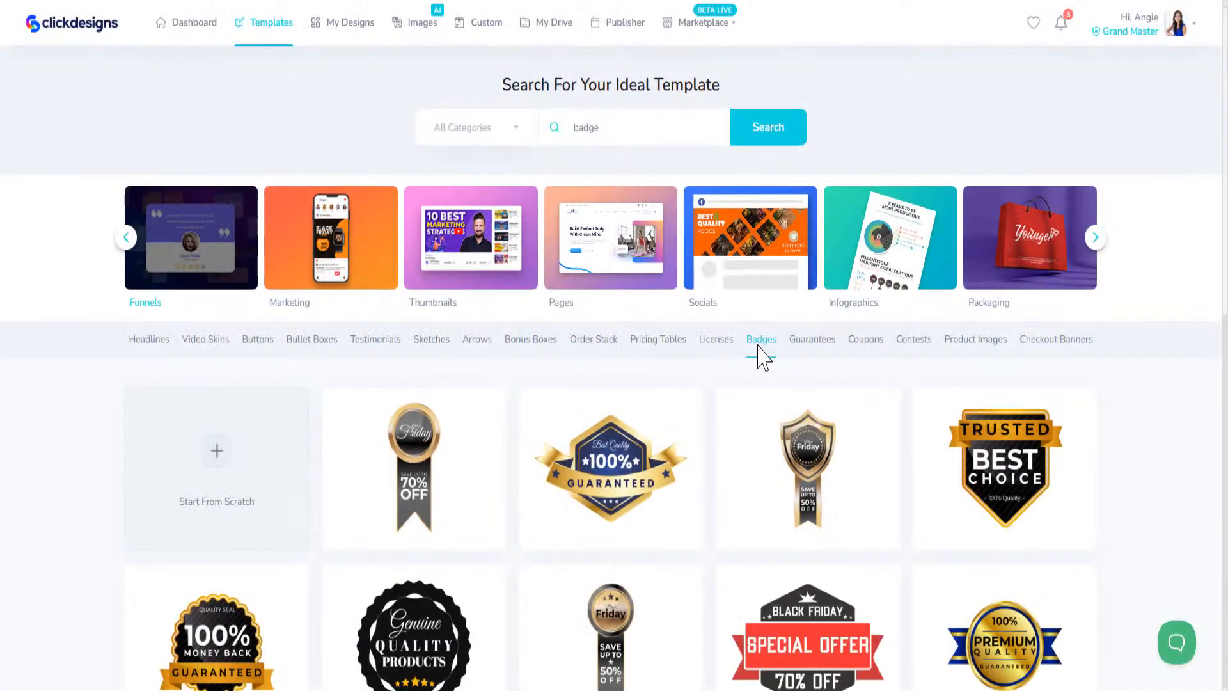
Scroll the badge templates and load more with View More.
scroll(760, 348, "down", 12)
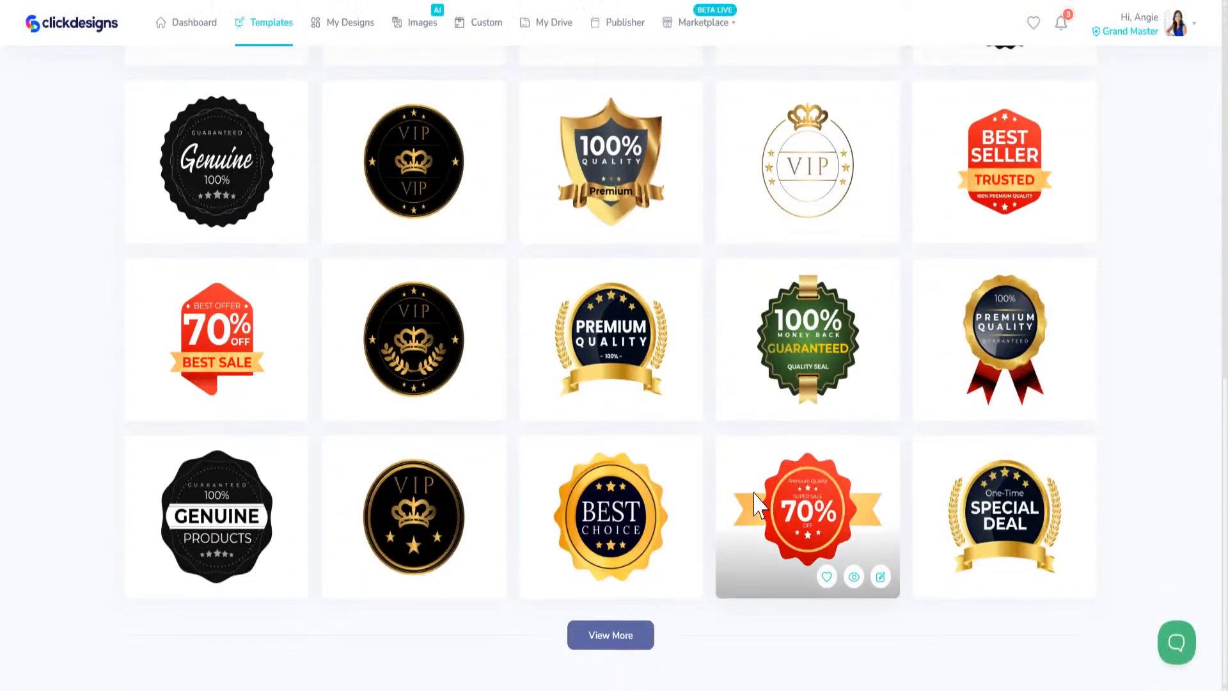
scroll(722, 431, "up", 5)
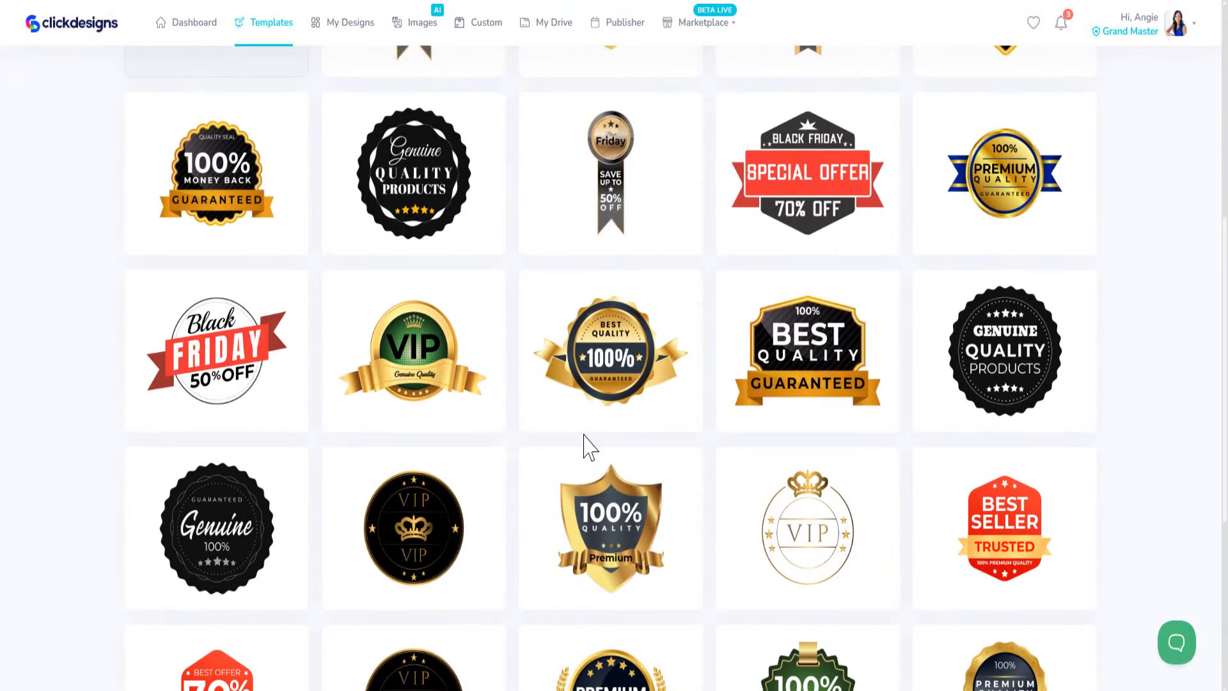
mouse_move(586, 430)
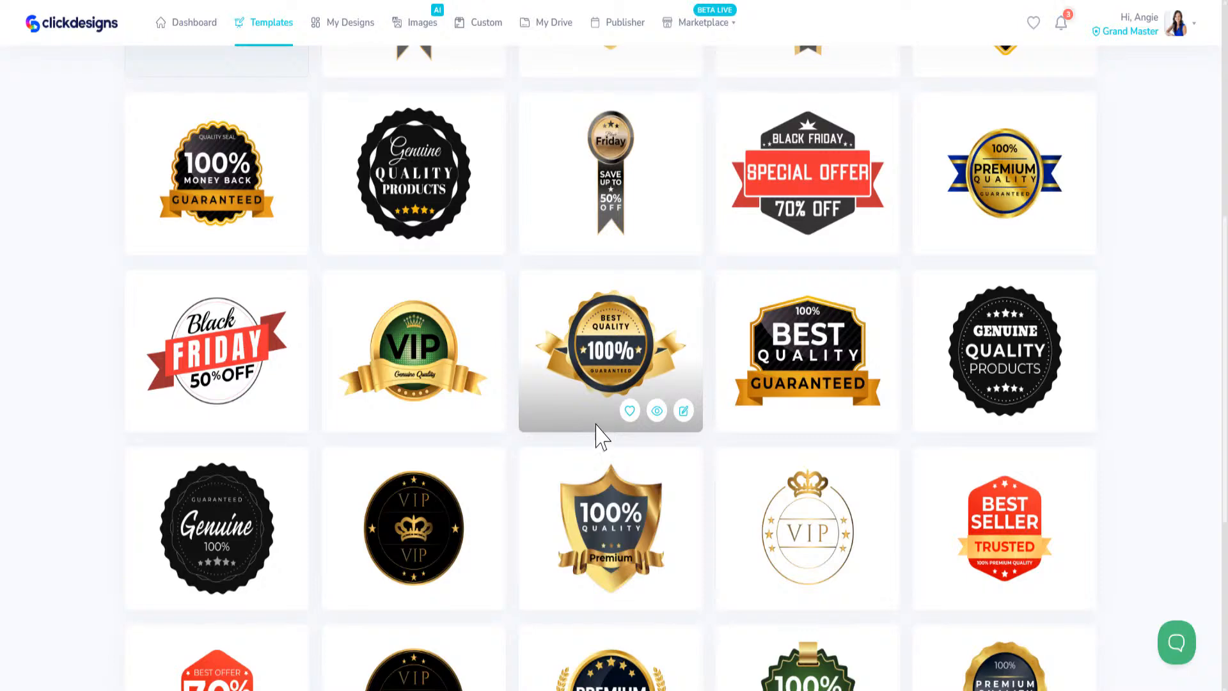
scroll(600, 430, "down", 3)
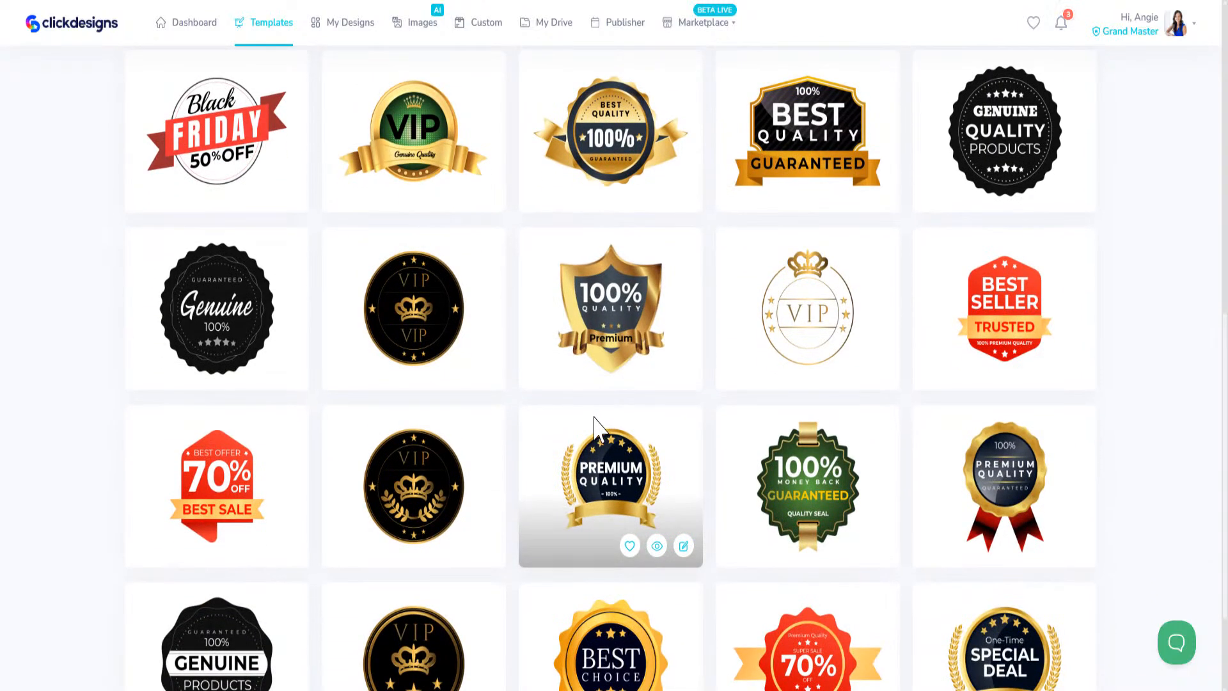
scroll(589, 441, "down", 2)
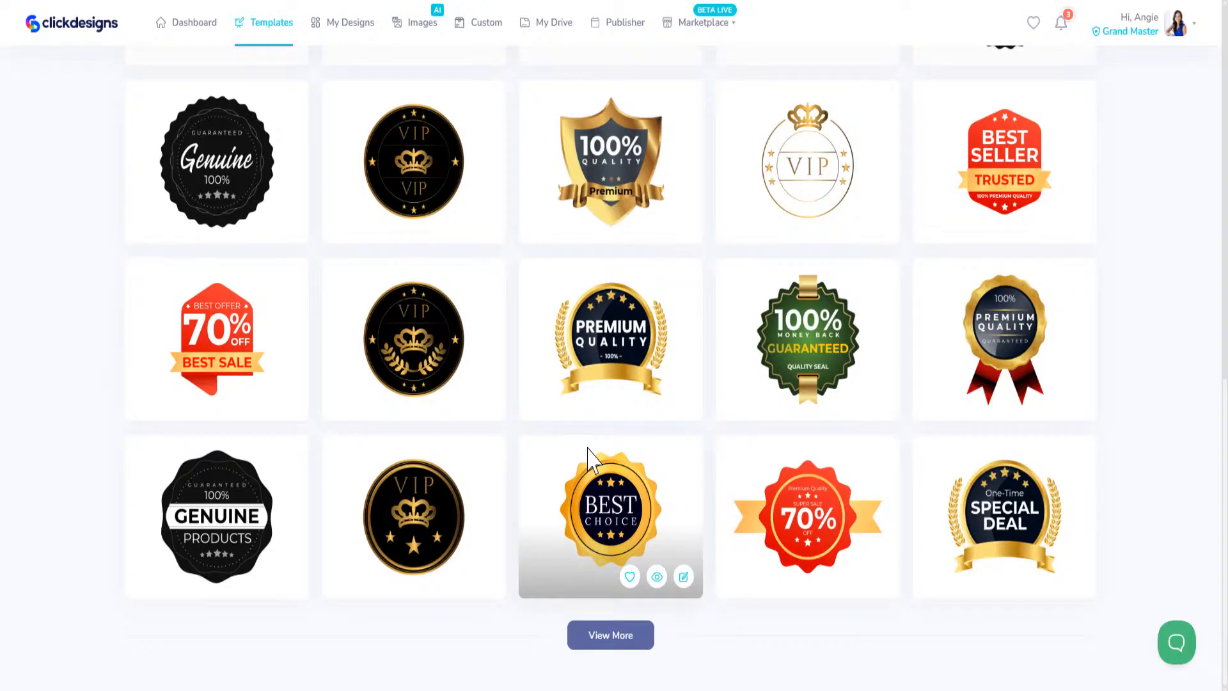
left_click(613, 638)
scroll(610, 444, "down", 4)
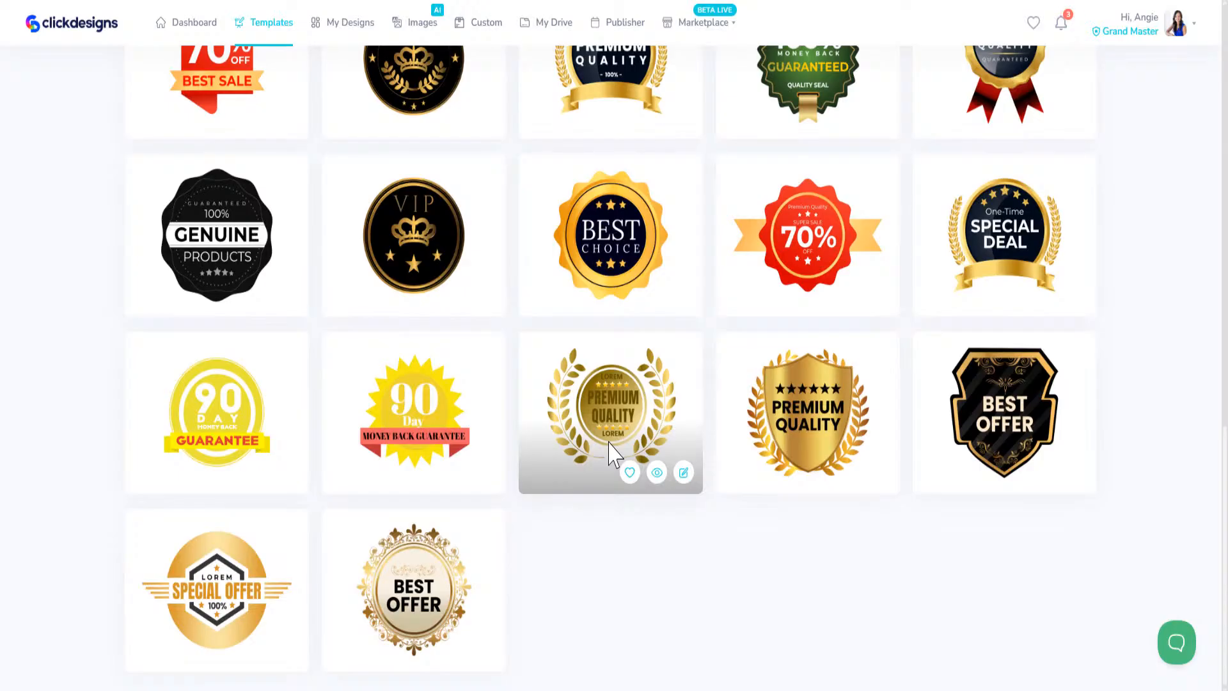
Open the Best Offer badge and change BEST to TEMPLATE, centred on the badge.
mouse_move(991, 416)
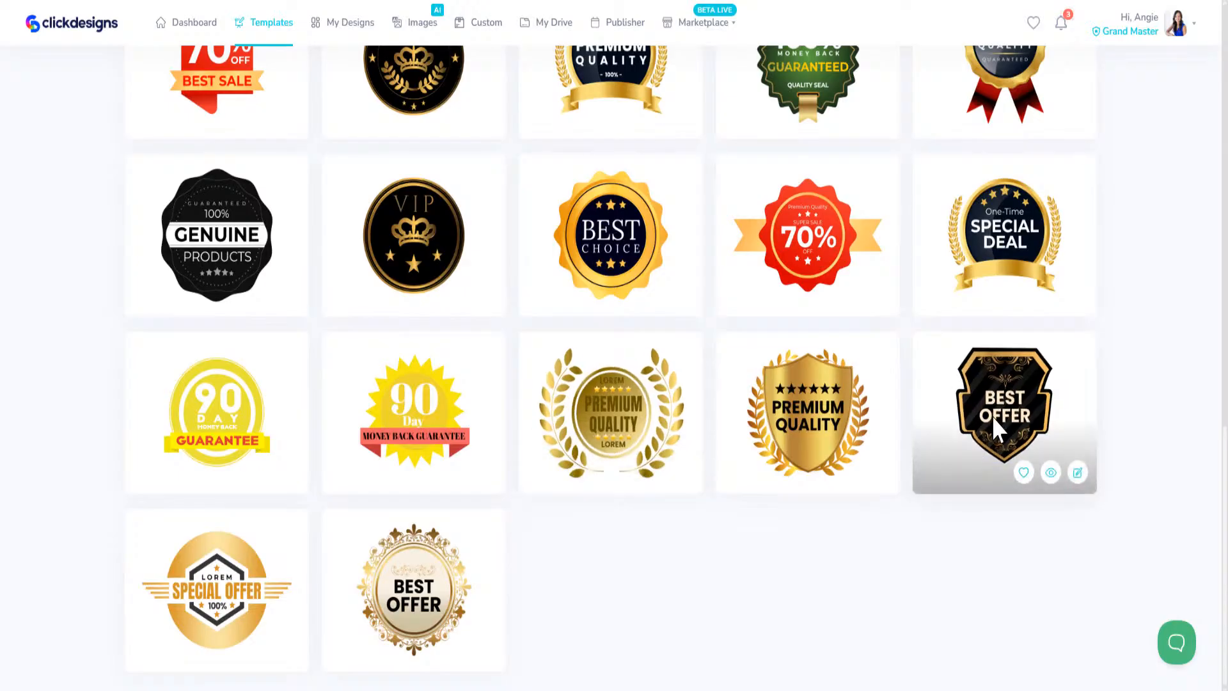
left_click(1078, 473)
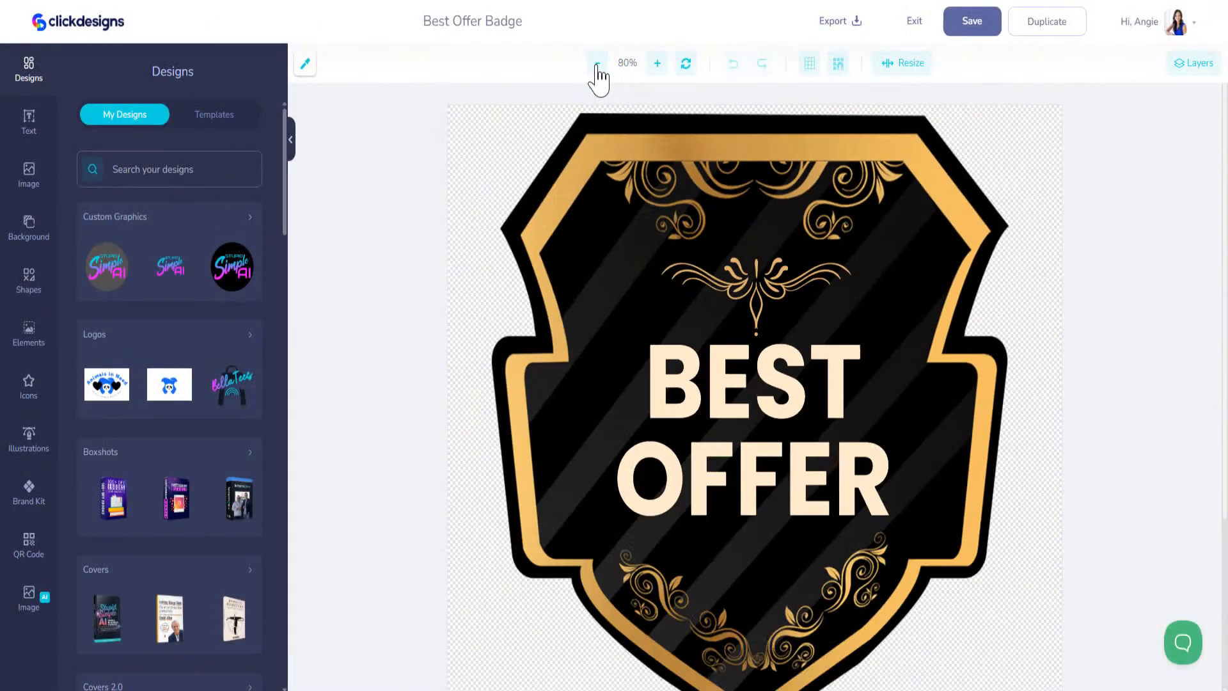
left_click(597, 64)
left_click(744, 363)
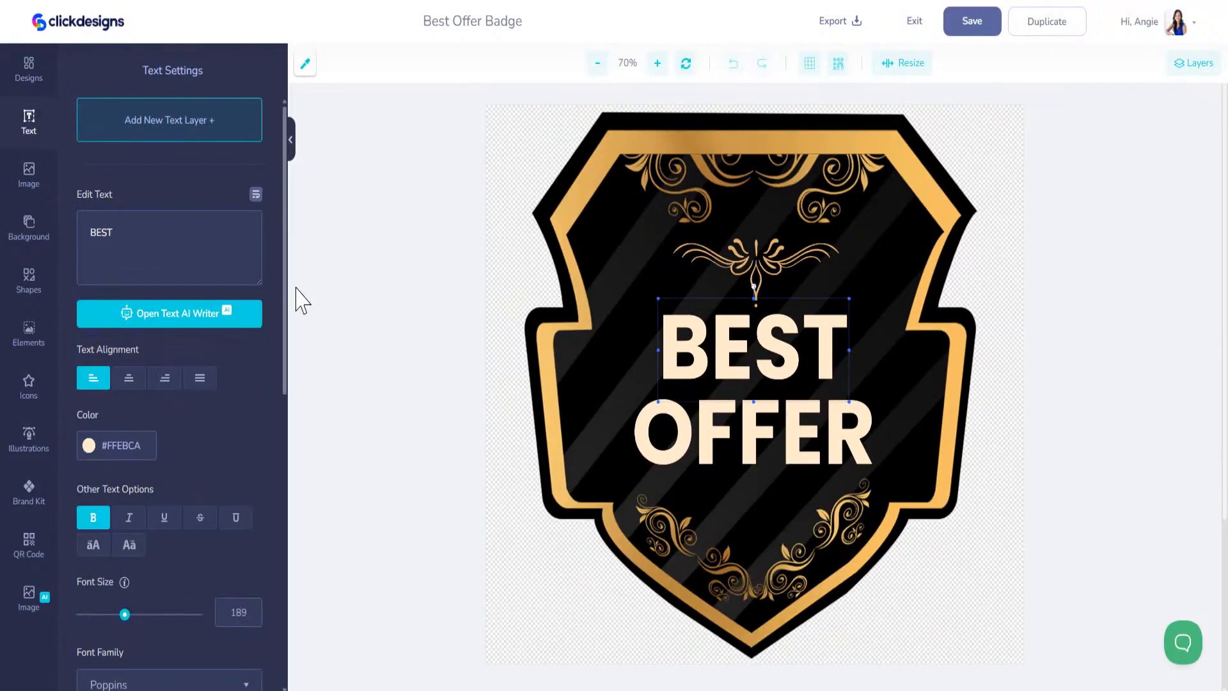
left_click_drag(154, 233, 46, 230)
type("T")
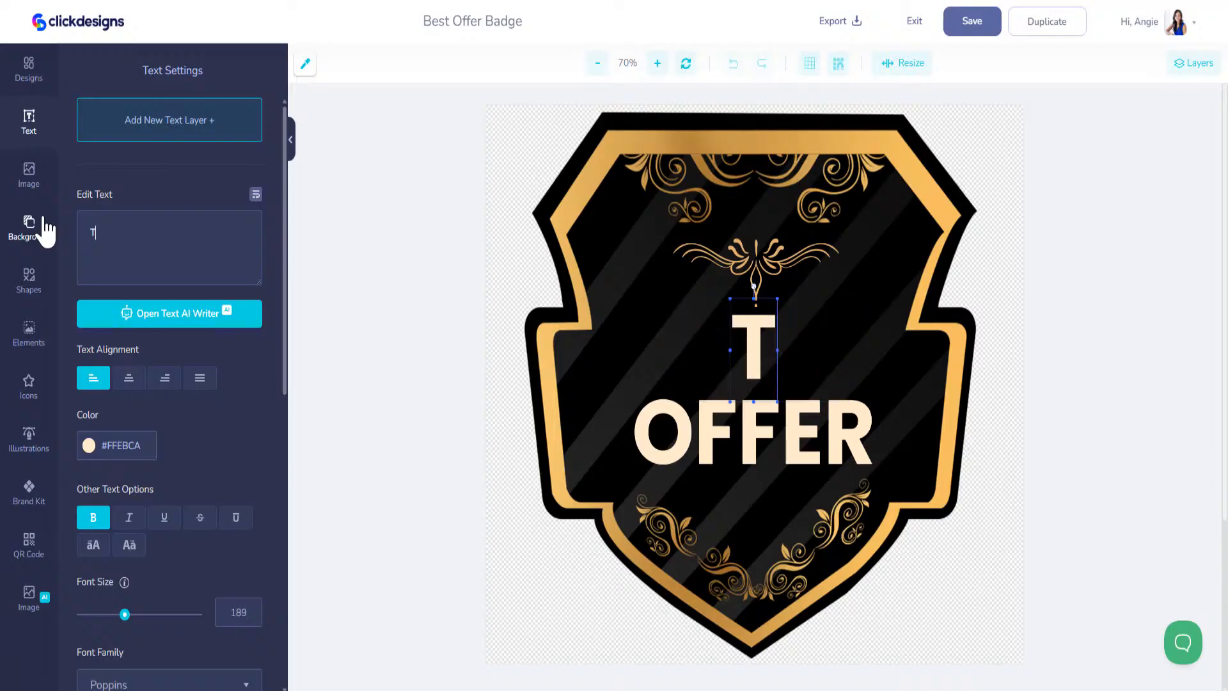
type("EMPLATE")
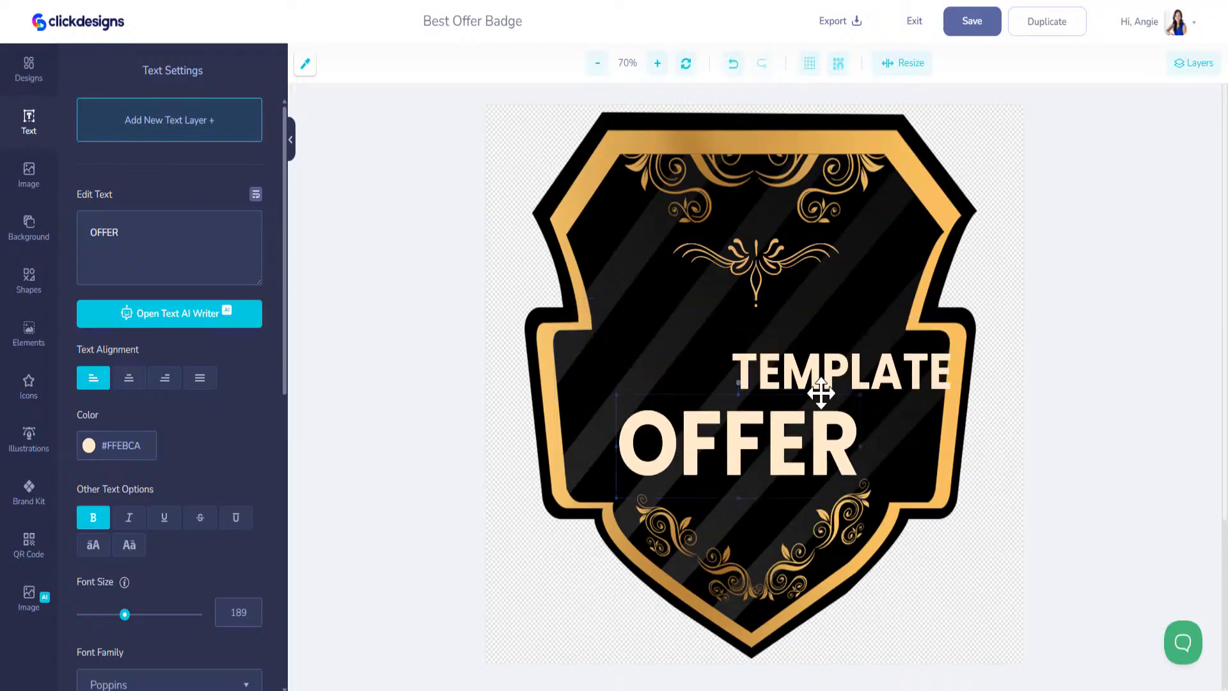
left_click_drag(830, 363, 740, 334)
Replace the OFFER text with TITAN.
left_click(773, 425)
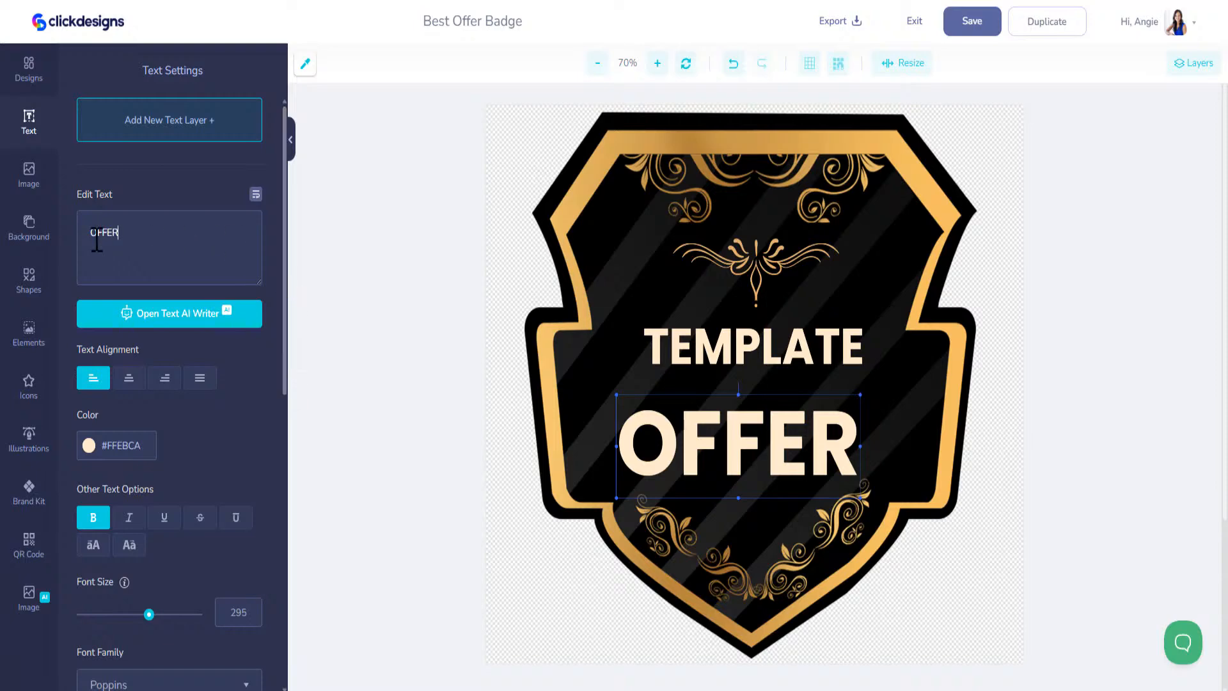
key("ctrl+a")
type("TITAN")
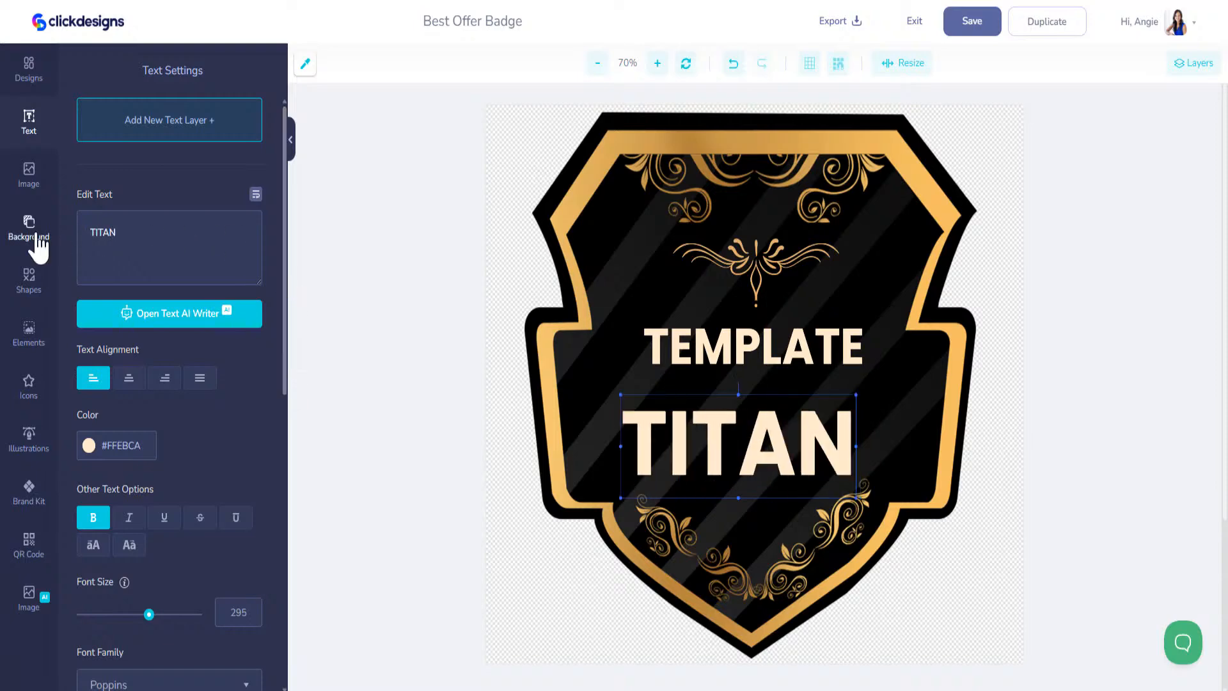
left_click(683, 344)
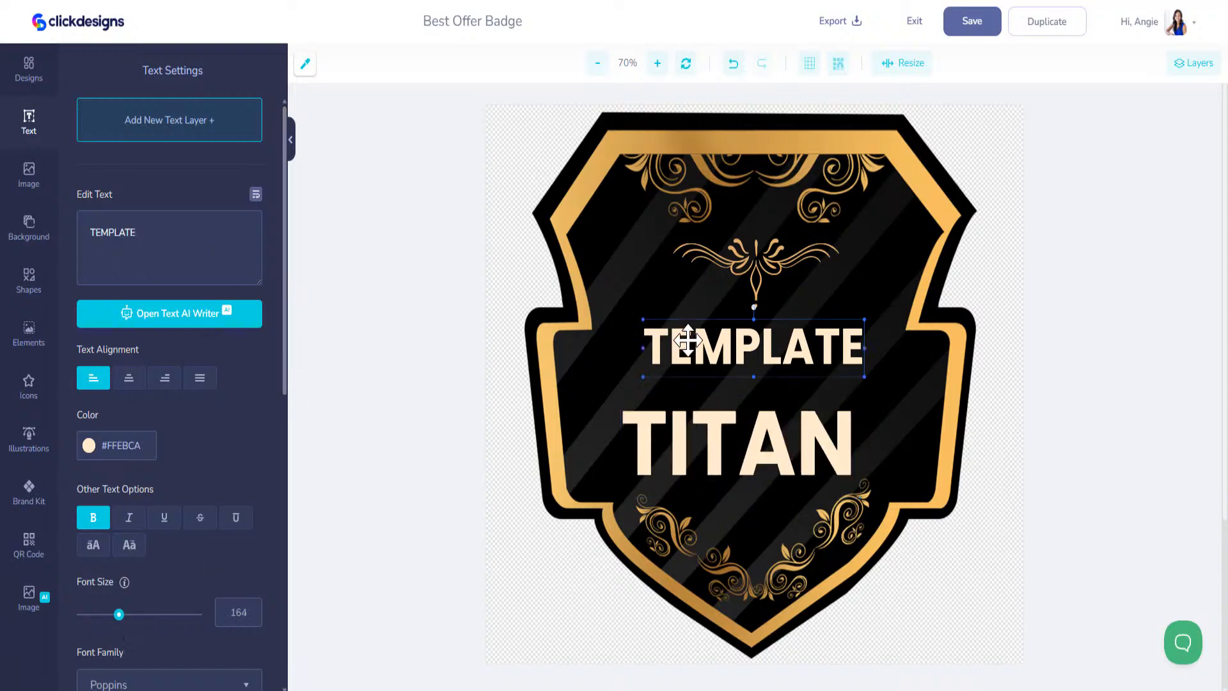
left_click(711, 465)
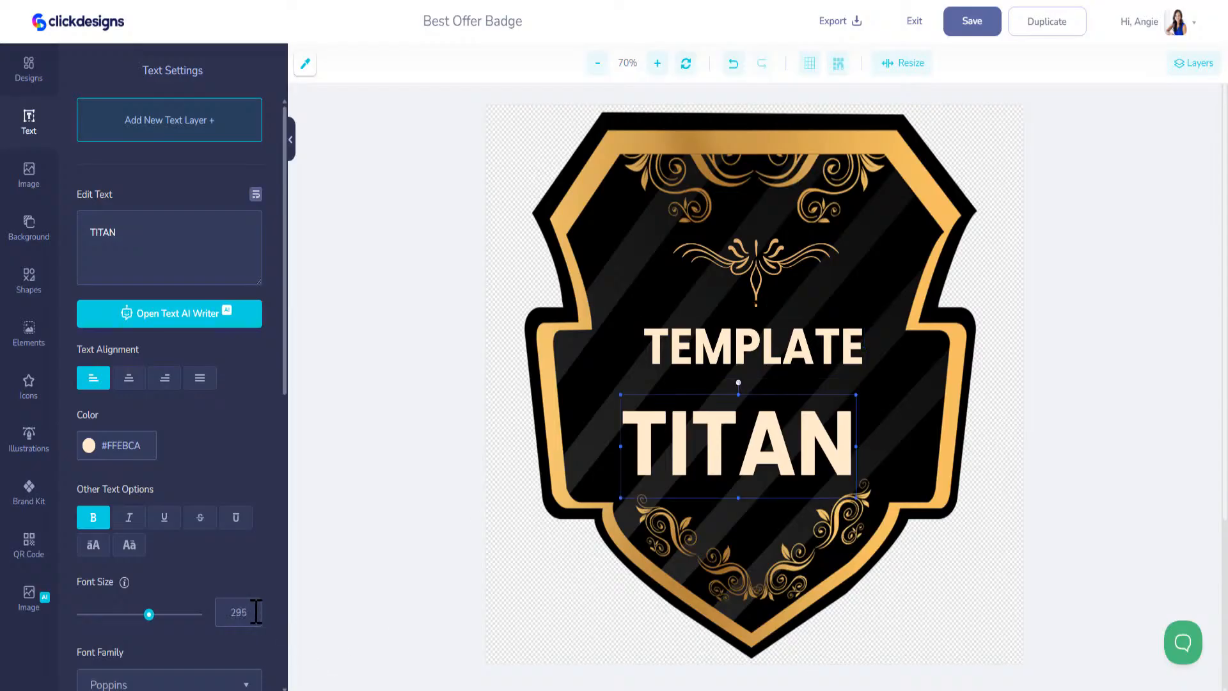
Set TITAN to size 164 and reposition and enlarge TEMPLATE just above it.
type("164")
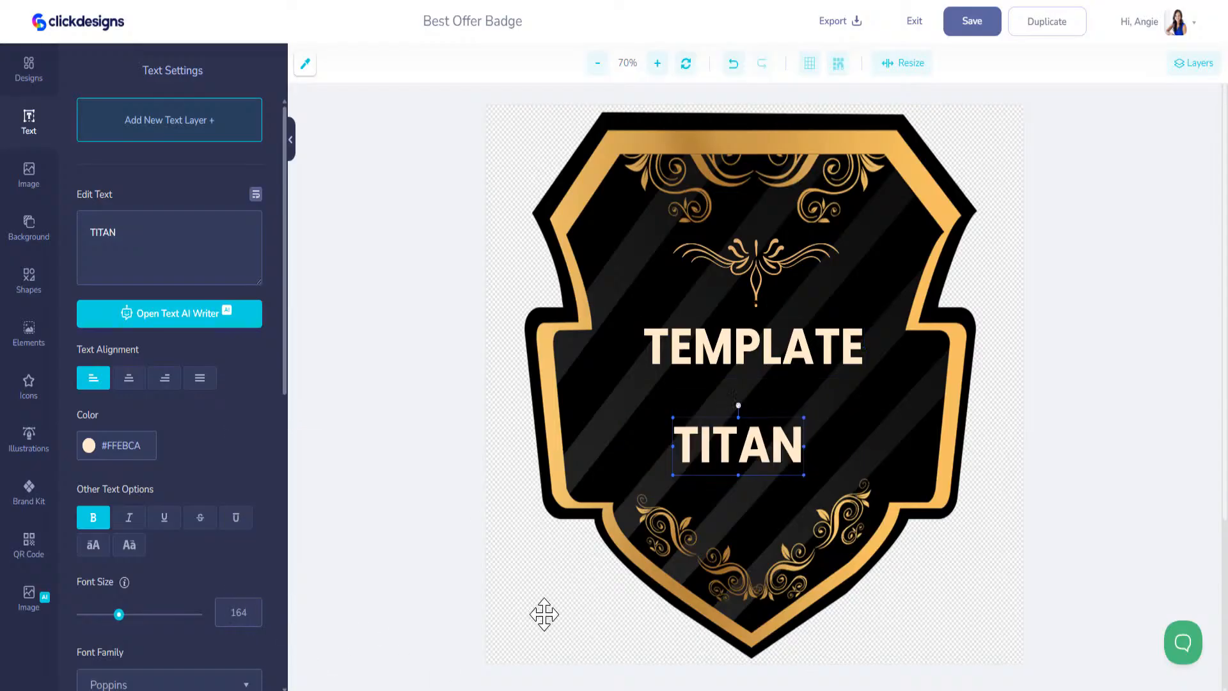
left_click_drag(747, 448, 762, 423)
left_click_drag(766, 344, 719, 377)
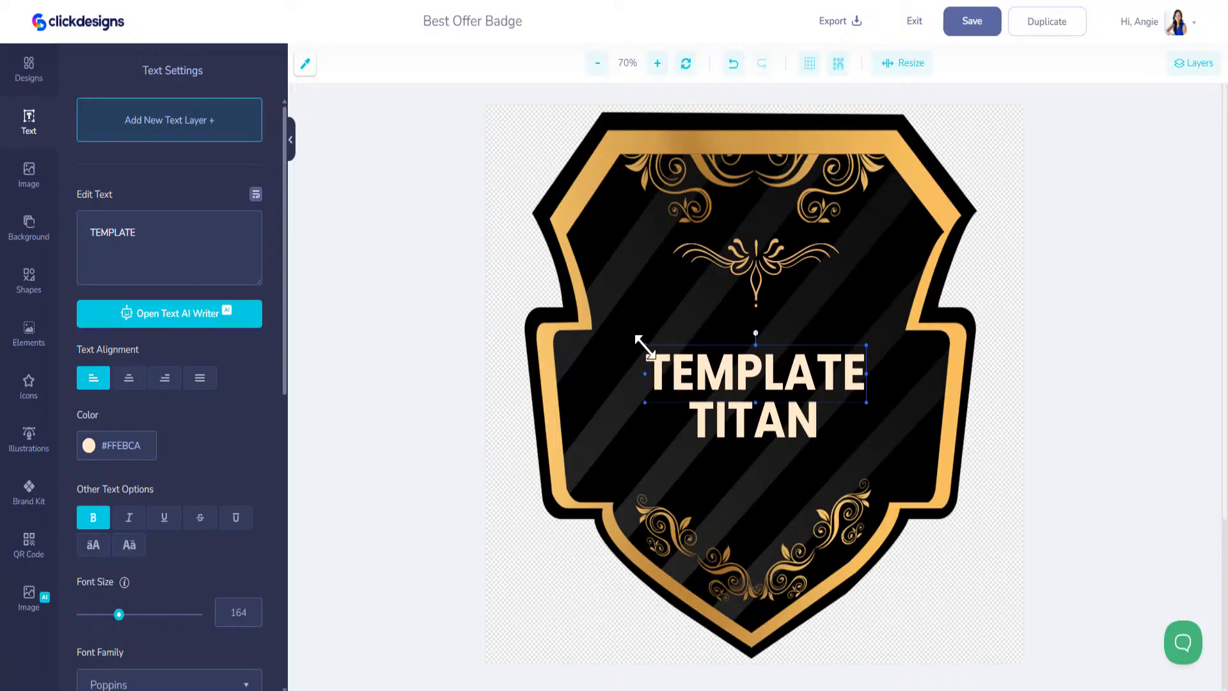
left_click_drag(644, 346, 622, 323)
left_click_drag(718, 359, 734, 359)
Enlarge TITAN and set the text size to 192 so both lines match.
left_click(756, 418)
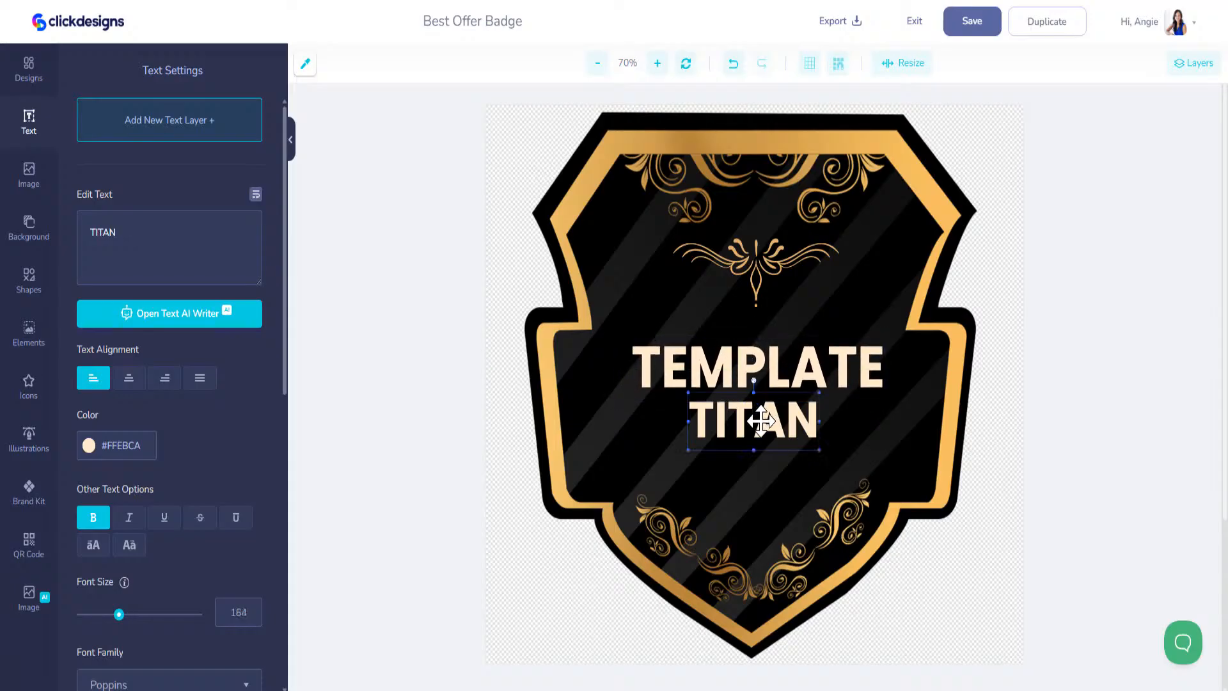
left_click_drag(820, 452, 793, 432)
left_click(803, 366)
left_click(795, 430)
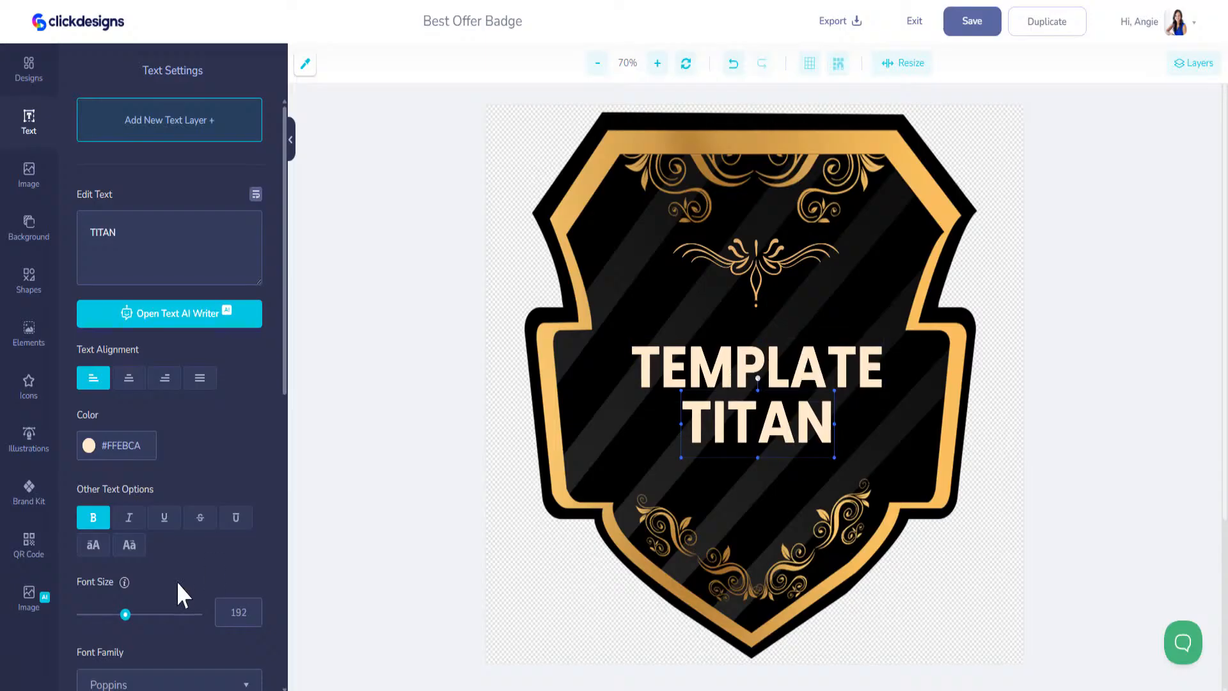
left_click(659, 363)
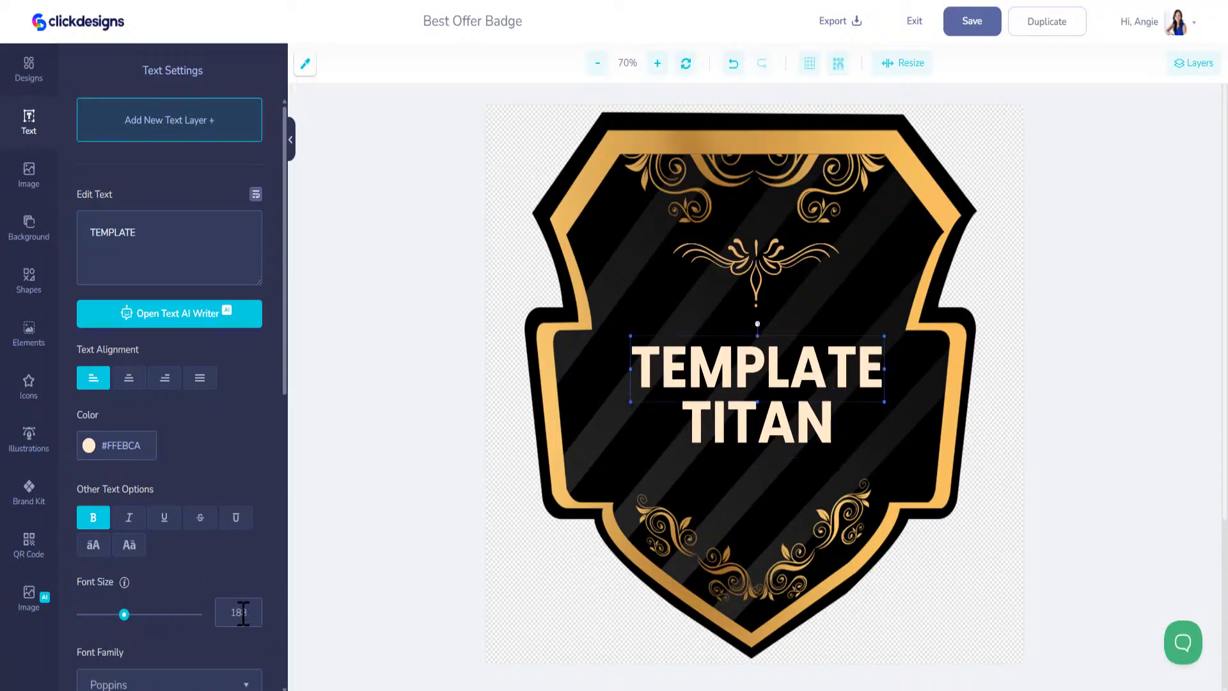
type("192")
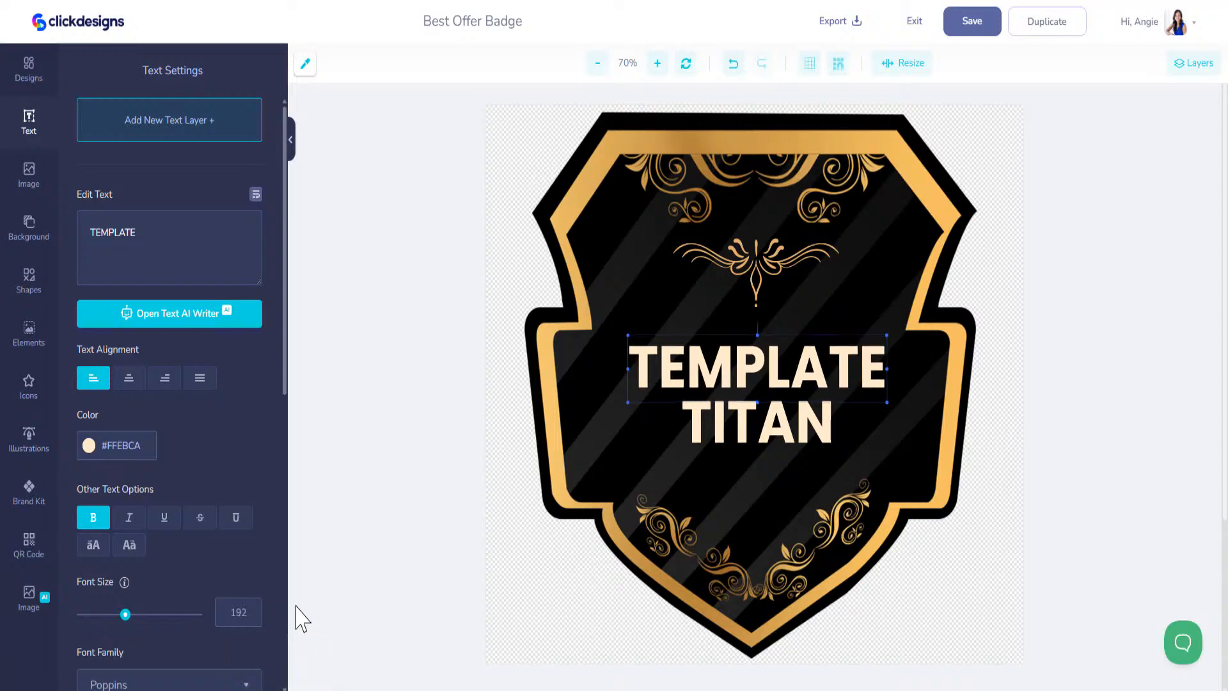
Nudge the TEMPLATE line a few pixels down on the badge.
left_click(738, 139)
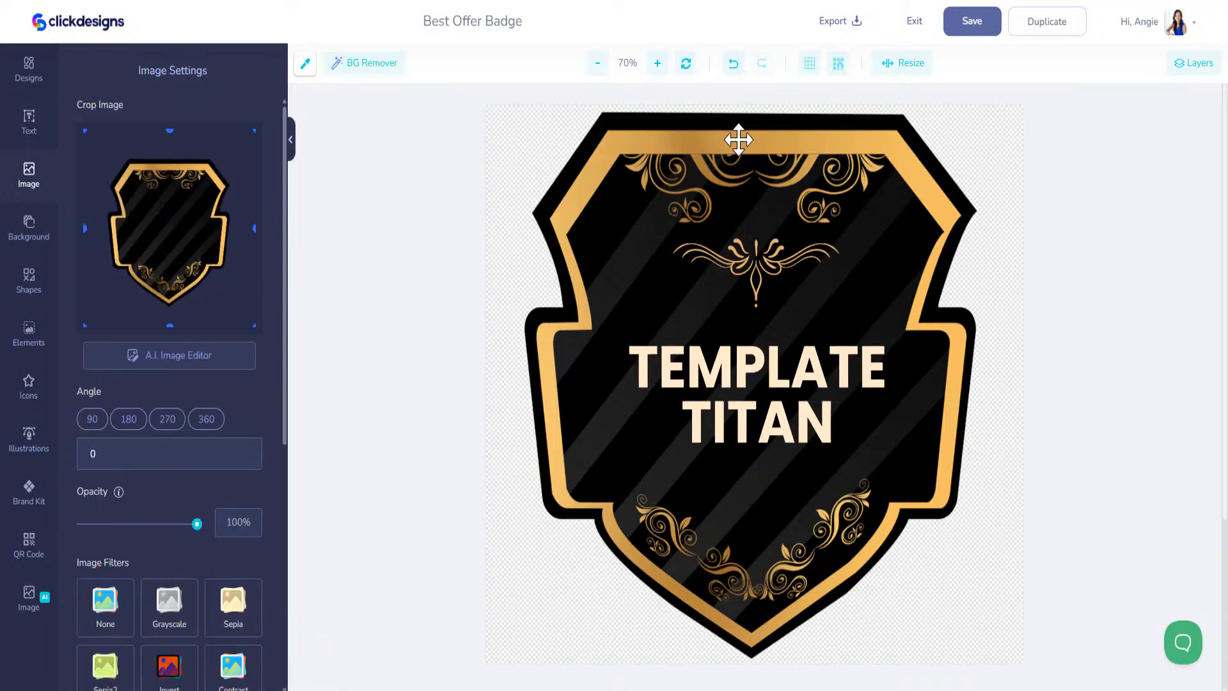
left_click(755, 431)
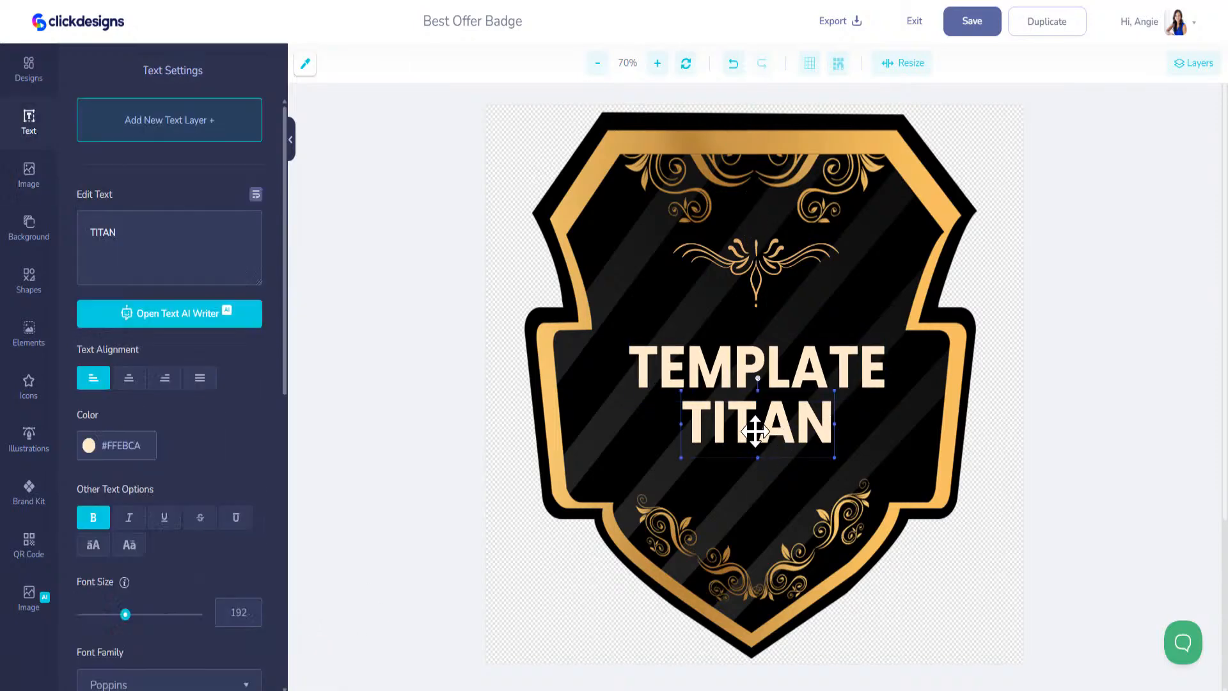
left_click(764, 378)
left_click_drag(764, 377, 764, 381)
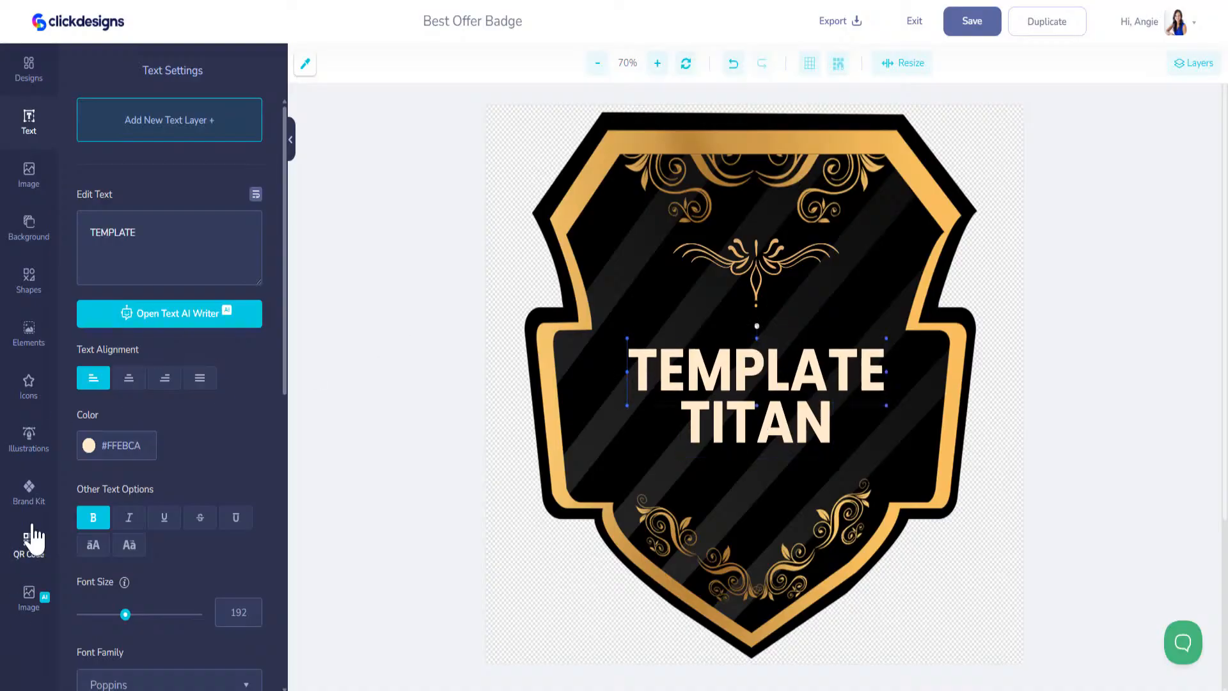
Colour both TEMPLATE and TITAN with the cyan Brand Kit swatch.
left_click(29, 502)
left_click(169, 114)
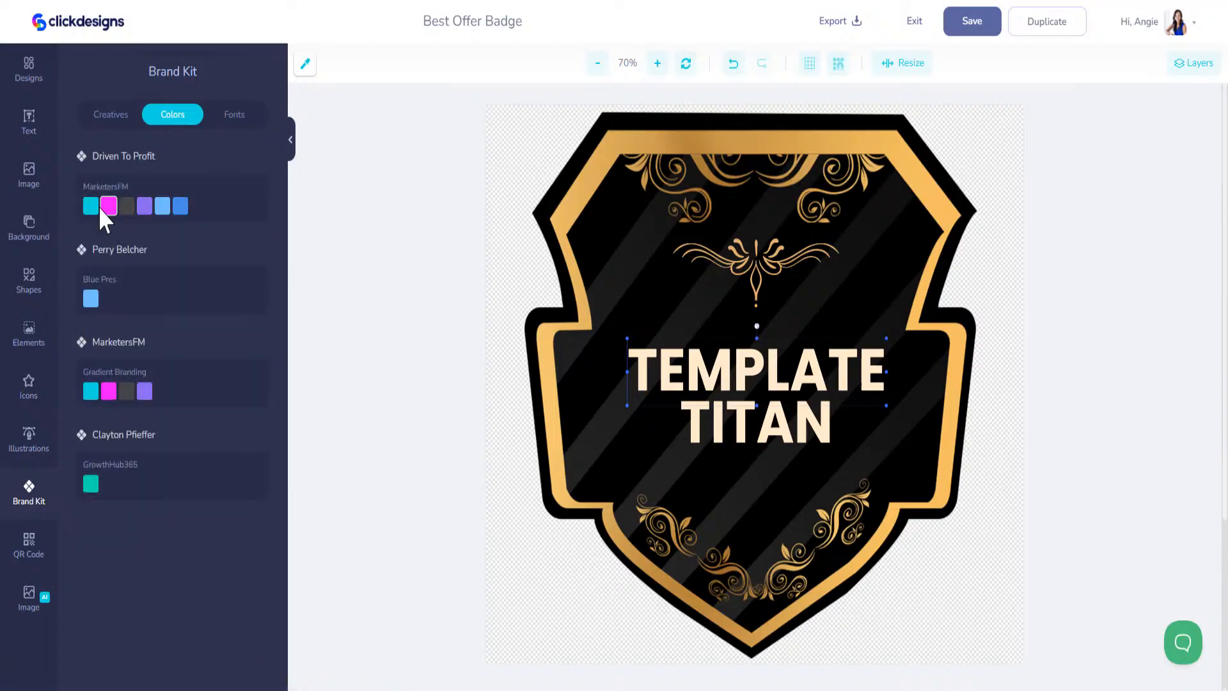
left_click(92, 206)
left_click(724, 422)
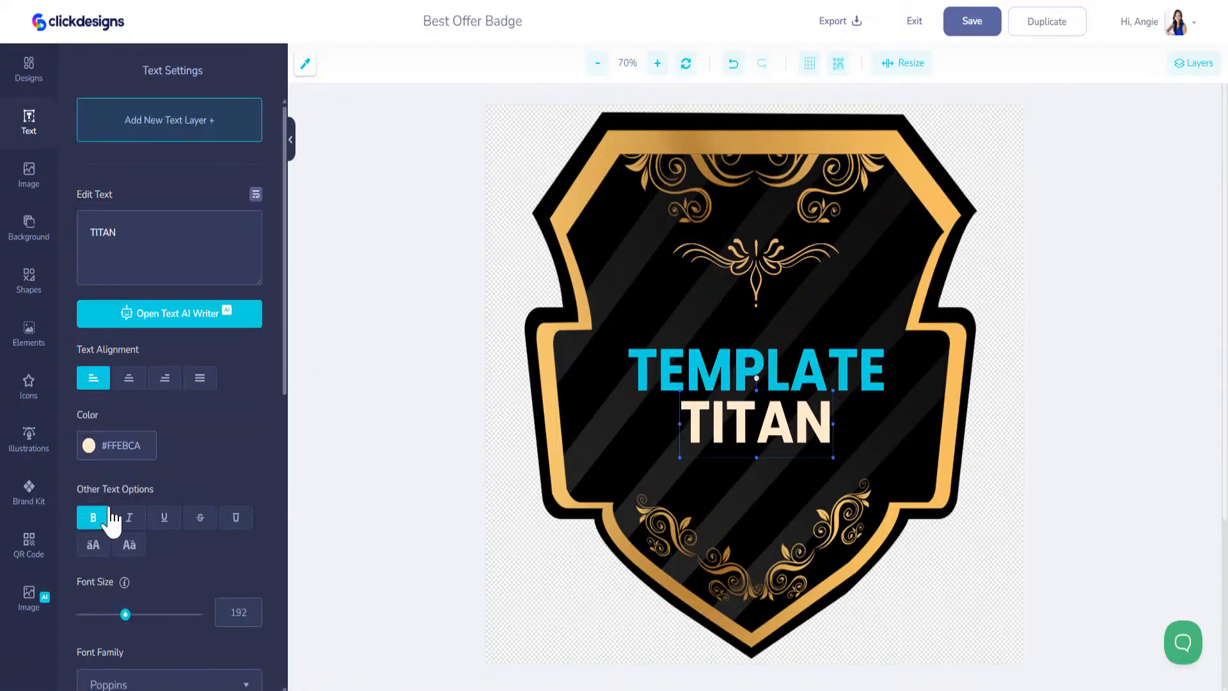
left_click(28, 498)
left_click(95, 207)
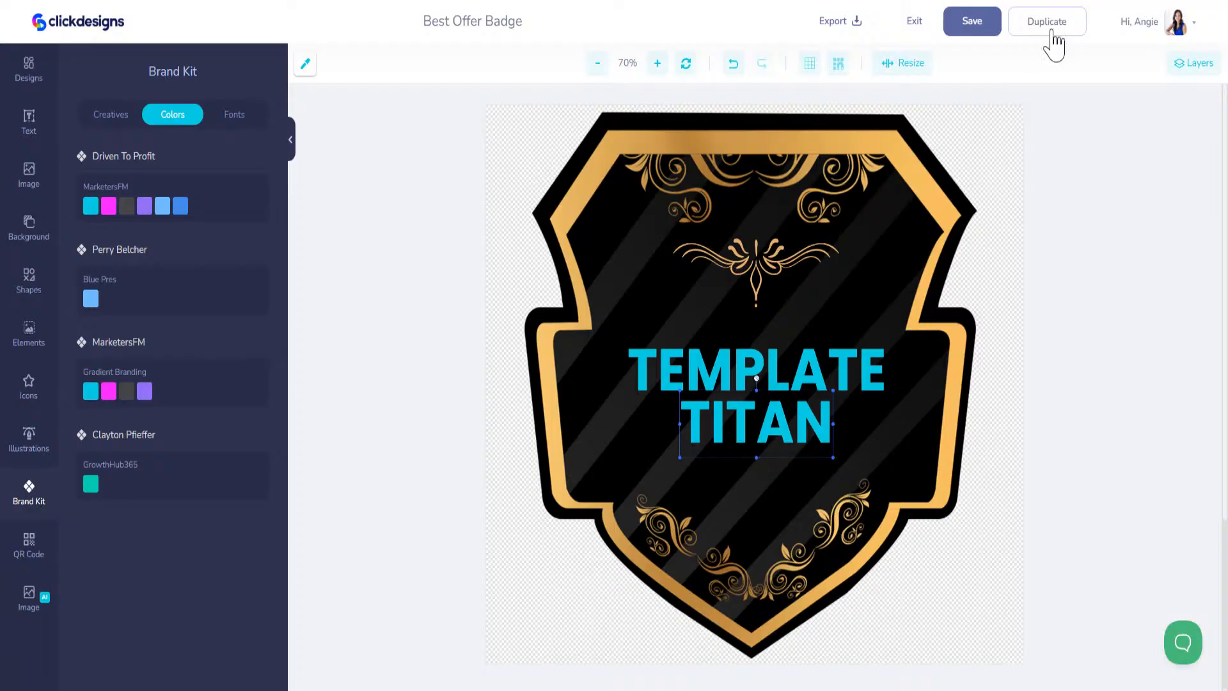
left_click(1189, 69)
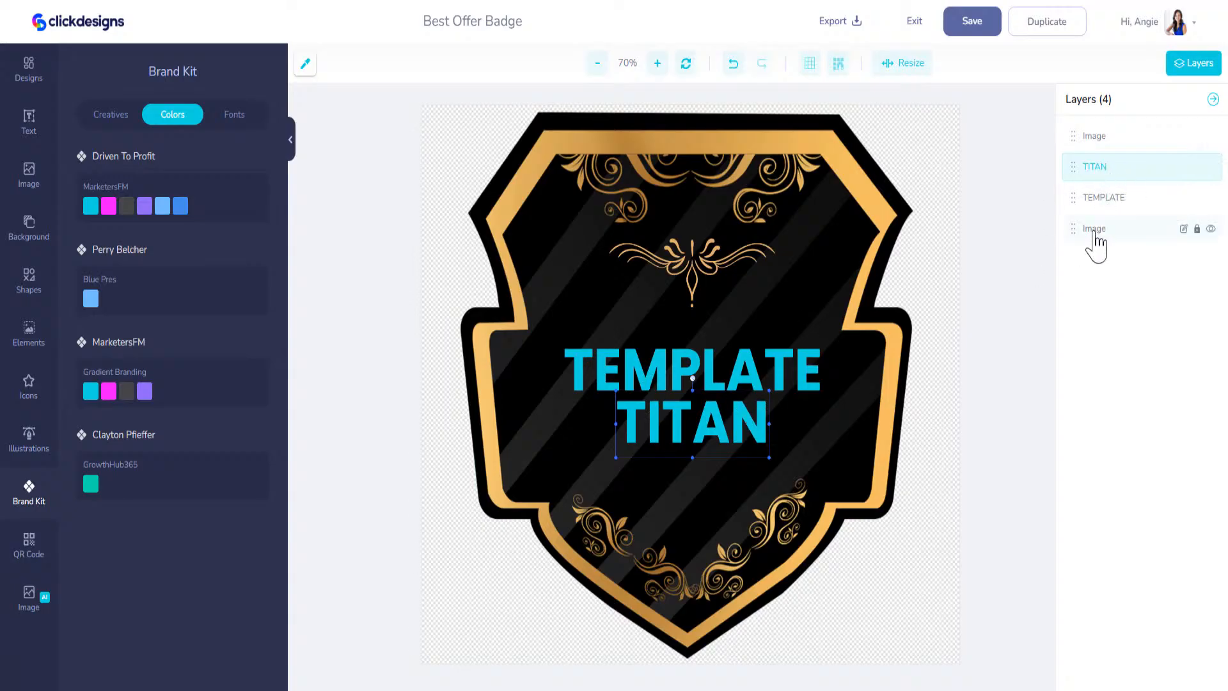
mouse_move(1161, 179)
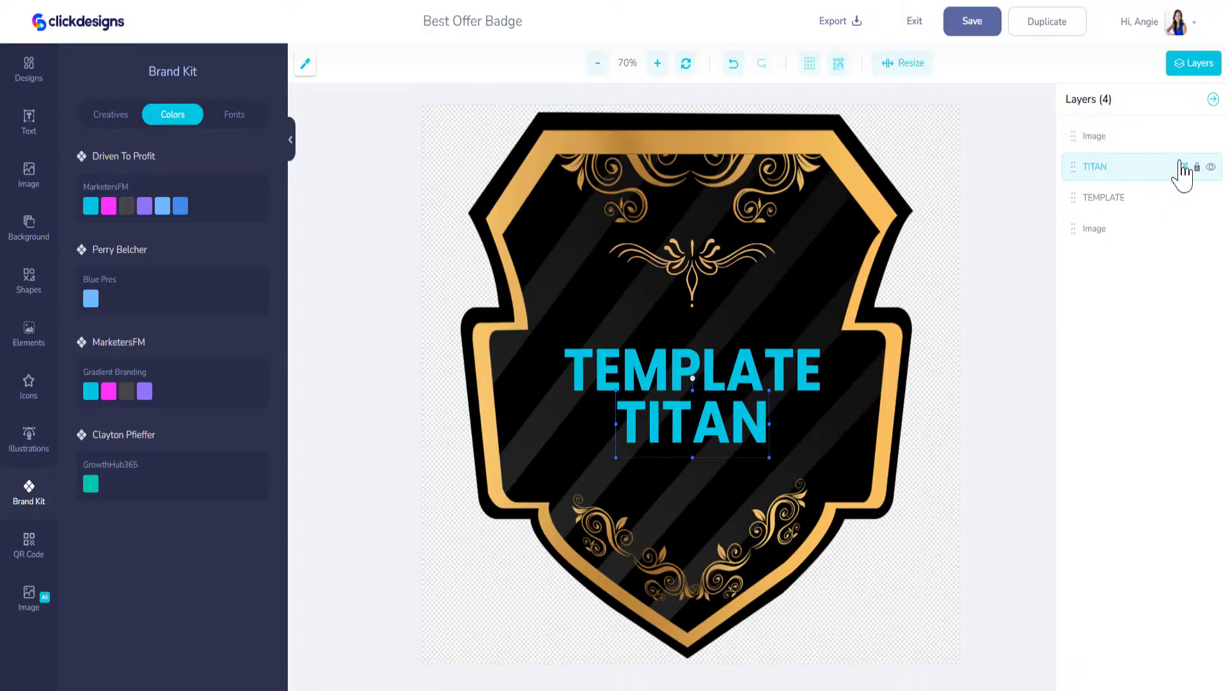
Save the badge and duplicate it as 'Badge Demo - Module Maverick'.
left_click(972, 26)
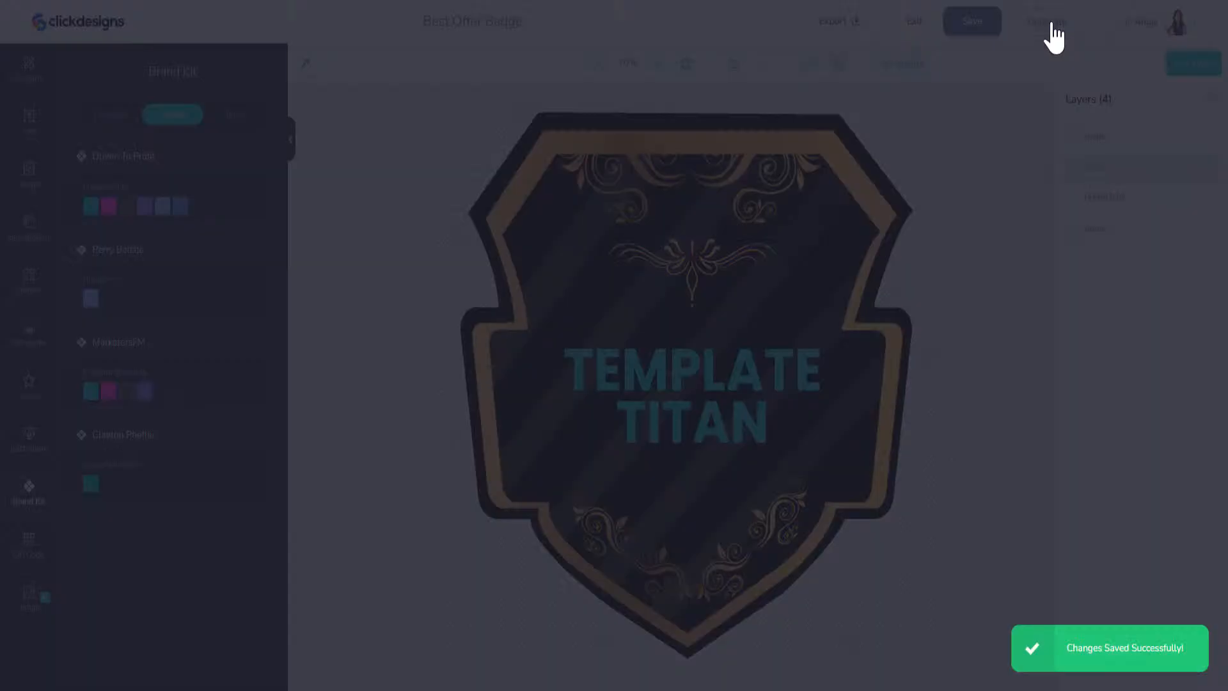
left_click(1047, 28)
left_click(659, 341)
type("Badge Demo - Module Maverick")
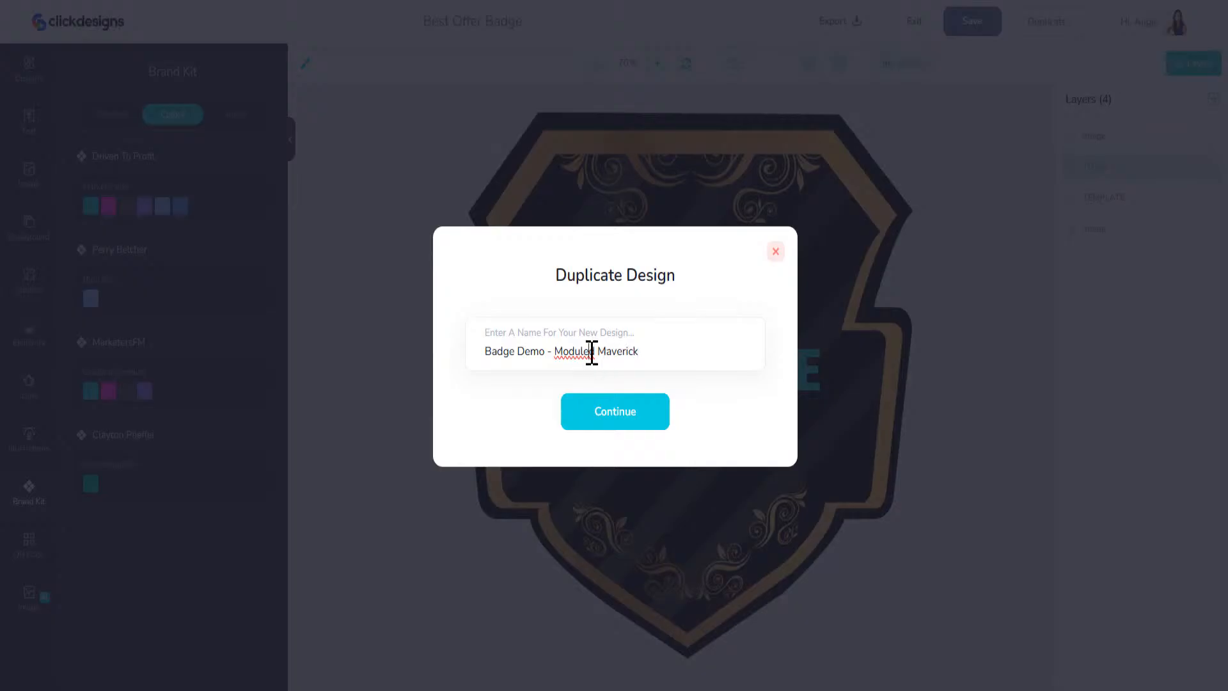
left_click(617, 423)
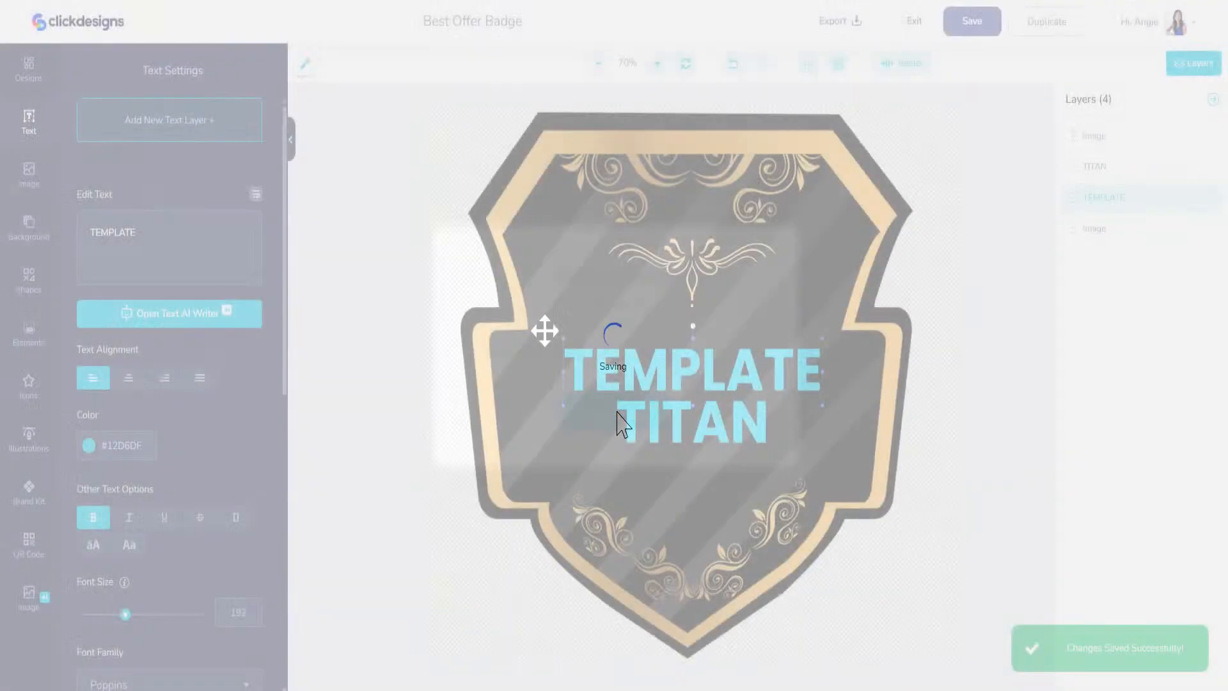
Retitle the badge MODULE above MAVERICK and save it.
key("ctrl+a")
type("MODULE")
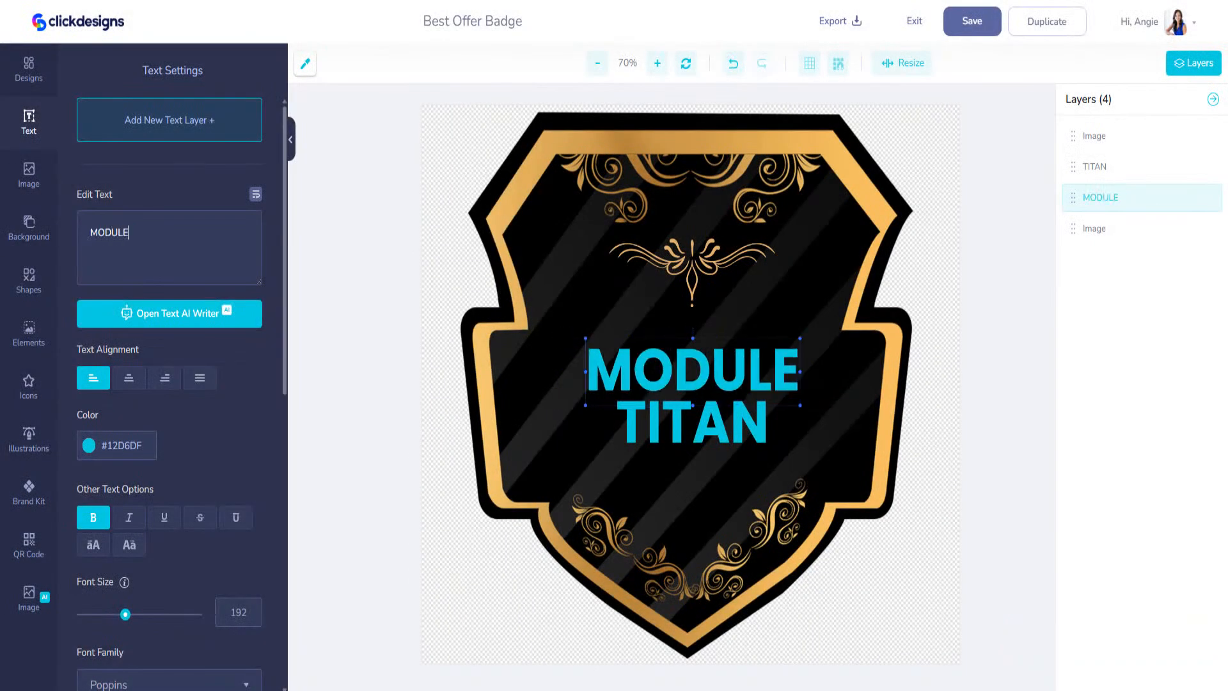
left_click(674, 419)
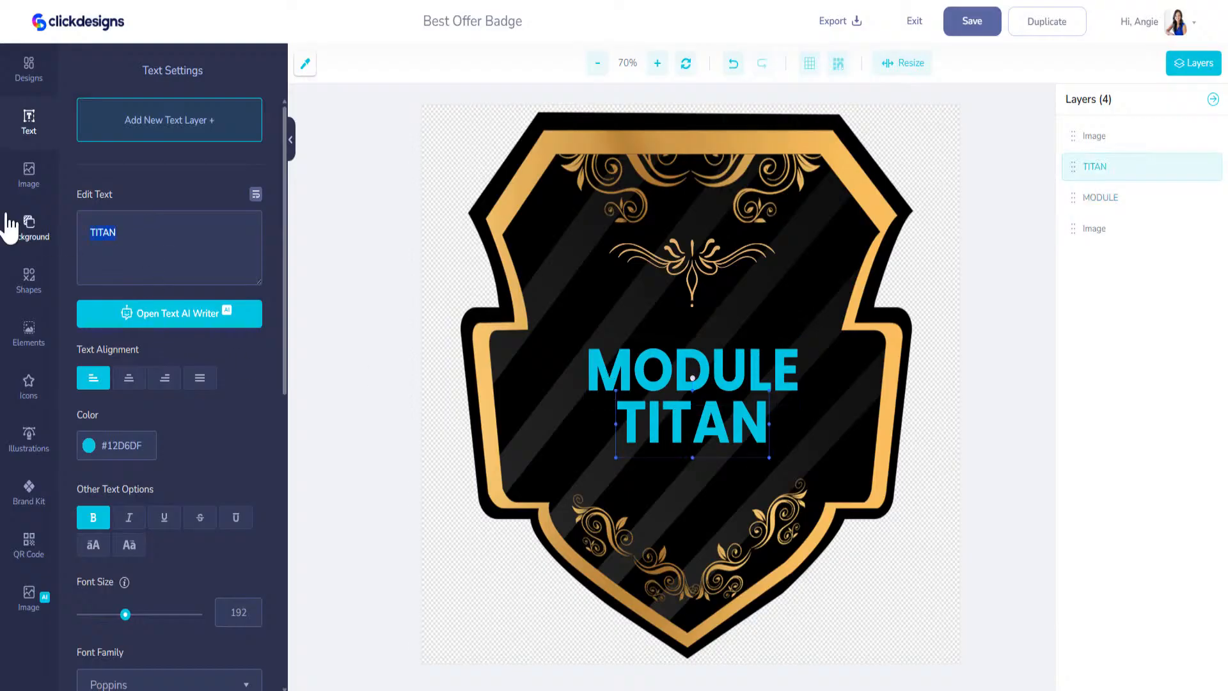
type("MAVERICK")
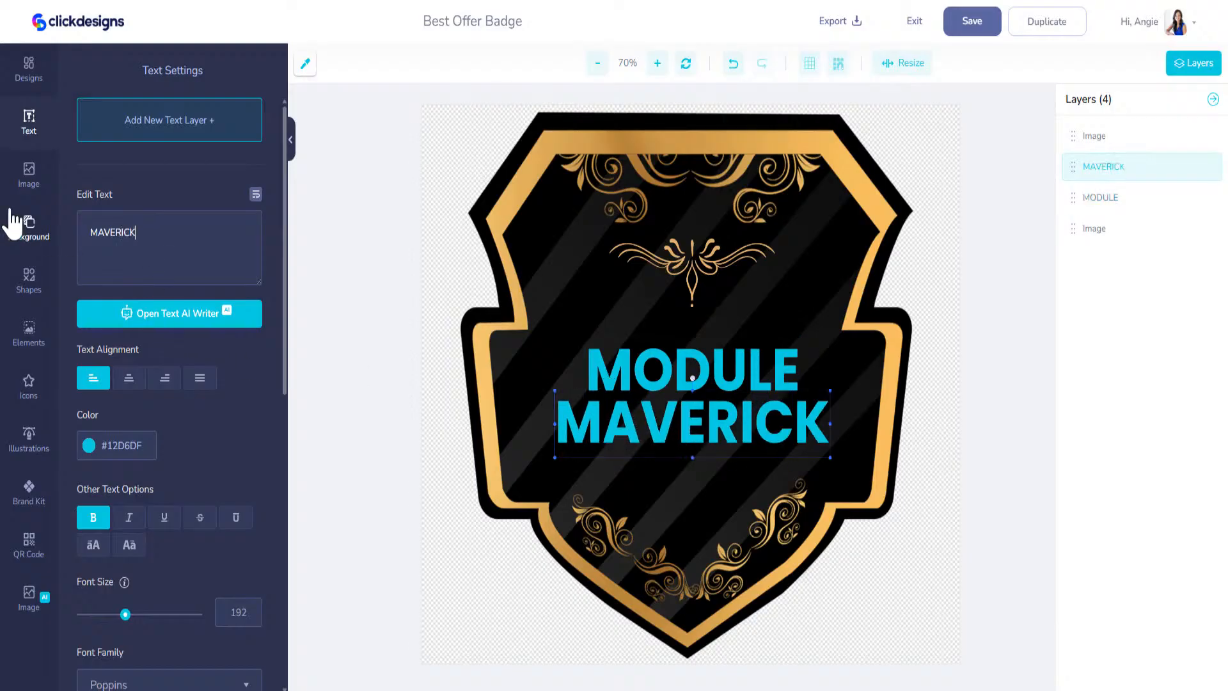
left_click(972, 21)
Duplicate the badge under a new name, retitle the copy ON-SCREEN above PRO, and save.
left_click(1046, 26)
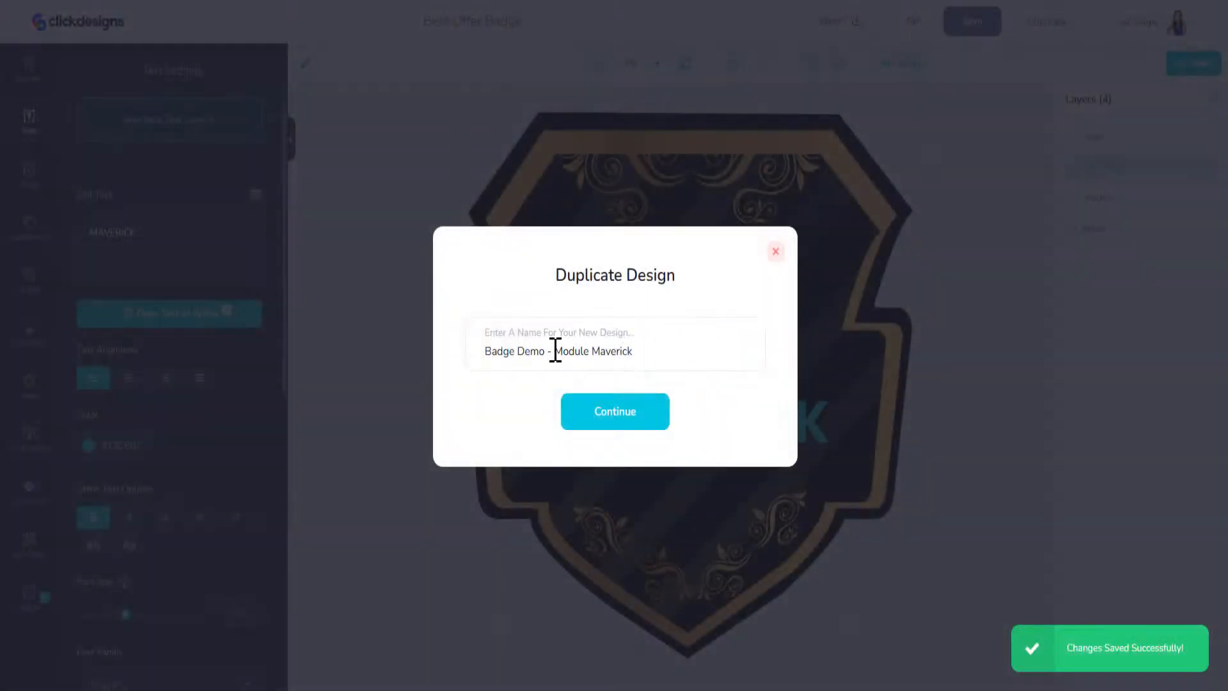
left_click_drag(555, 350, 750, 364)
type("On")
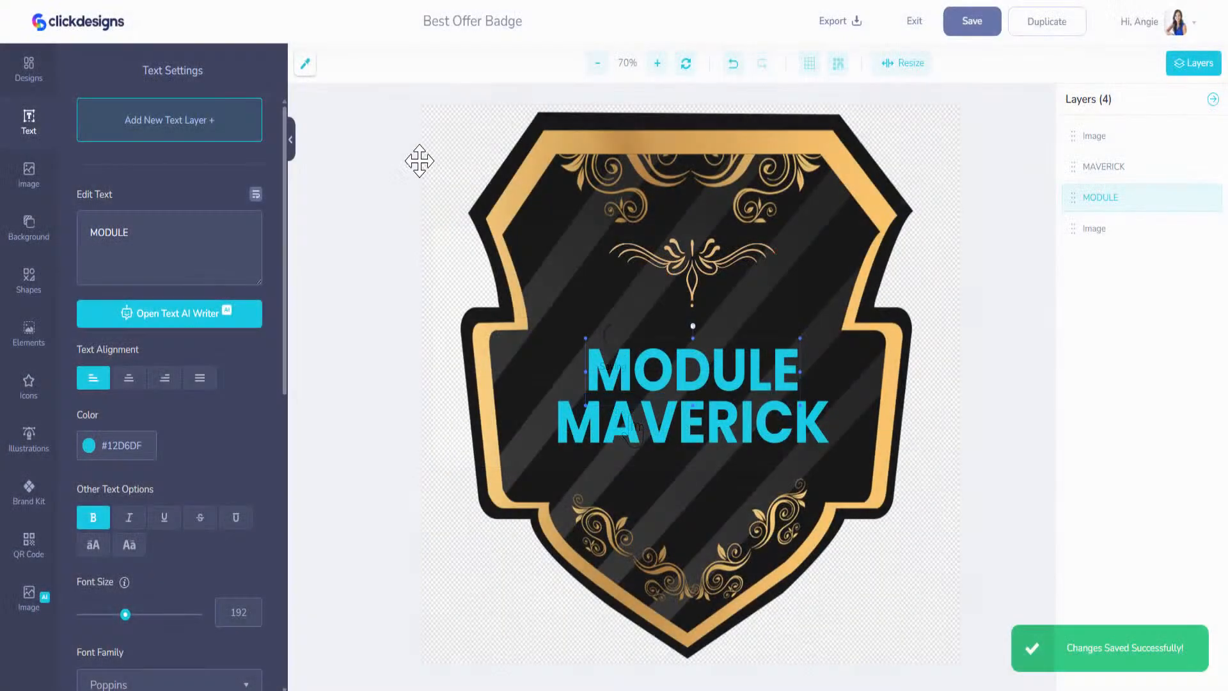
type("ON-")
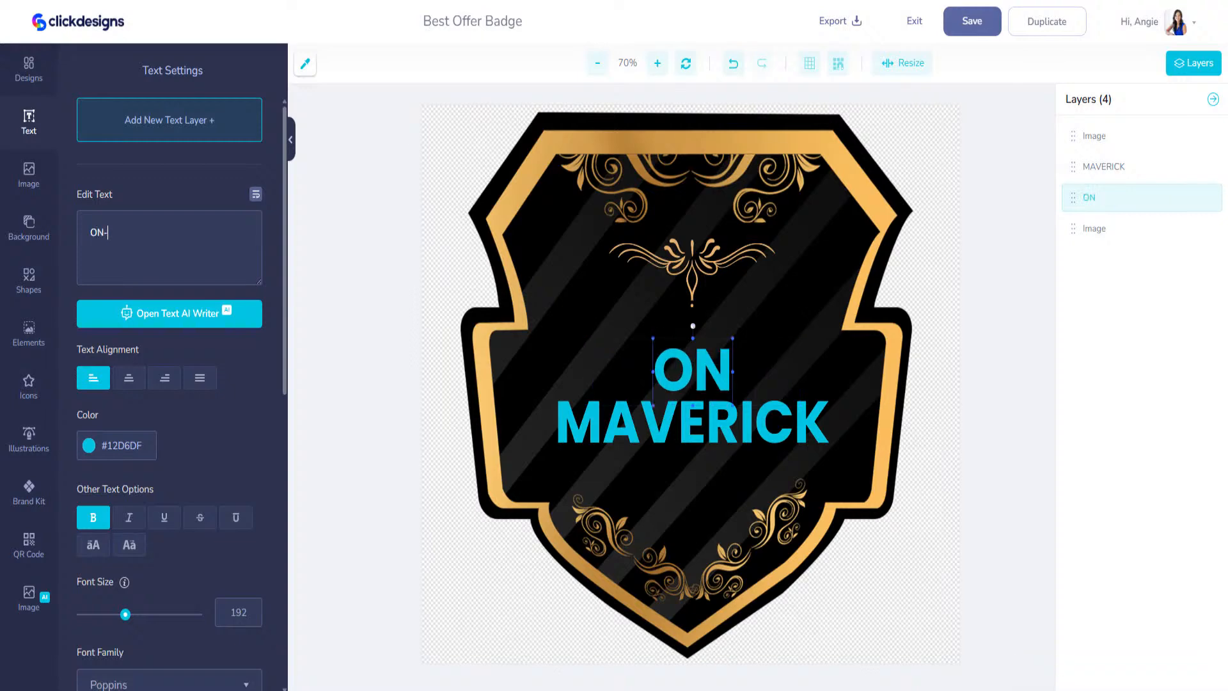
type("SCREEN")
left_click(617, 427)
left_click_drag(131, 235, 22, 232)
type("PRO")
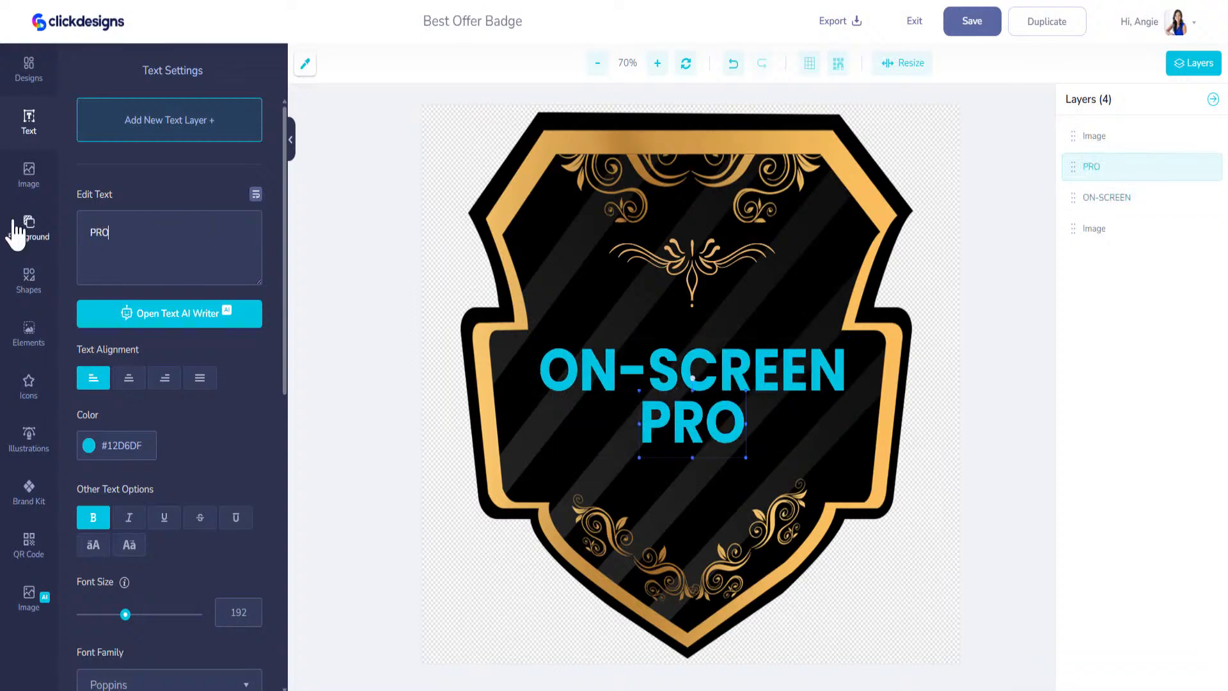
left_click(969, 26)
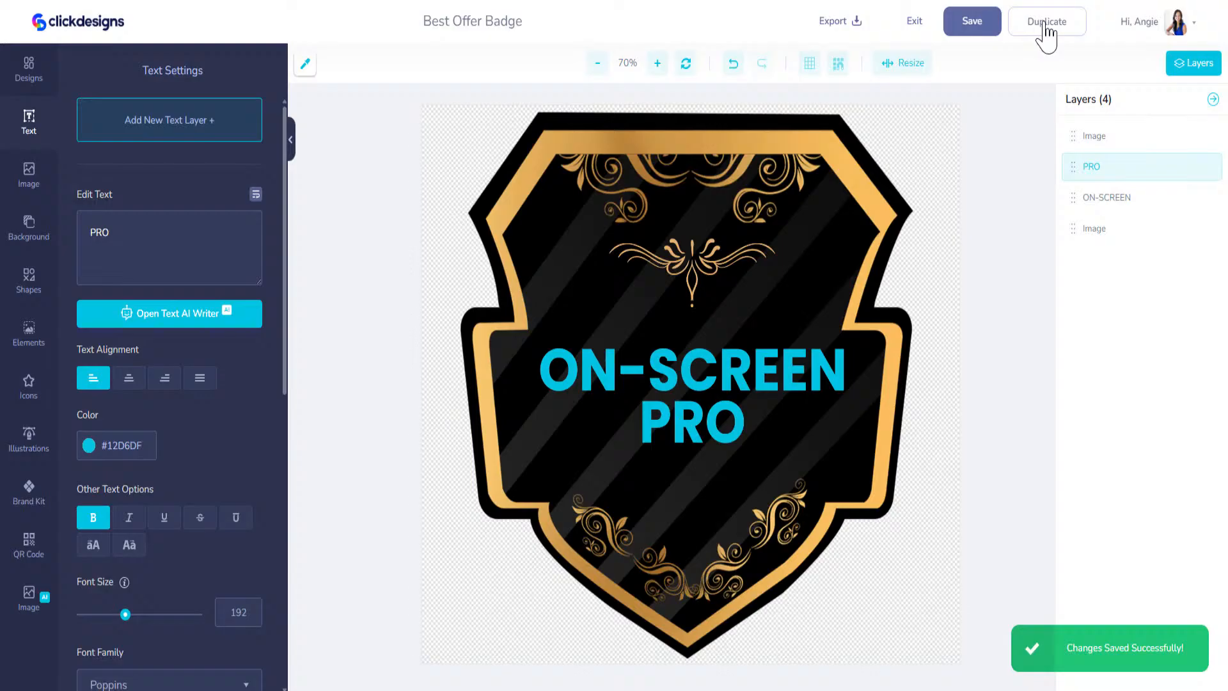
Duplicate the badge as 'Badge Demo - Worksheet Warrior' and change the top line to WORKSHEET.
left_click(1044, 26)
left_click_drag(622, 351, 555, 351)
type("Worksheet Warrior")
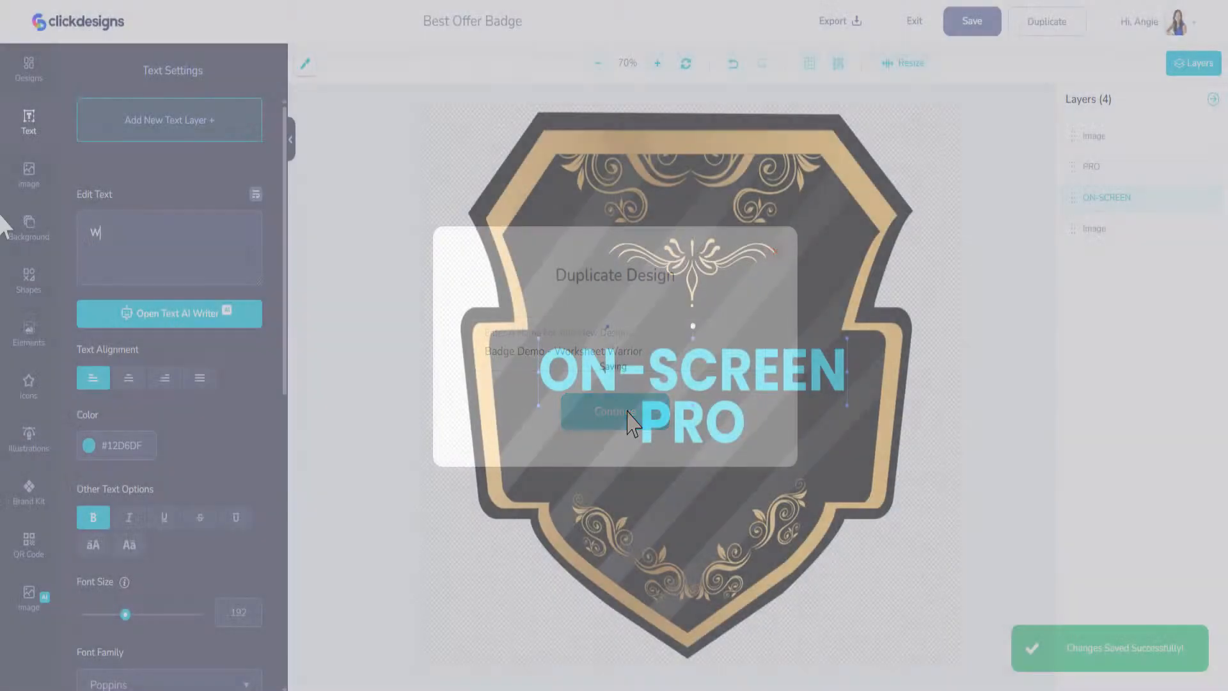
type("WORKSHO")
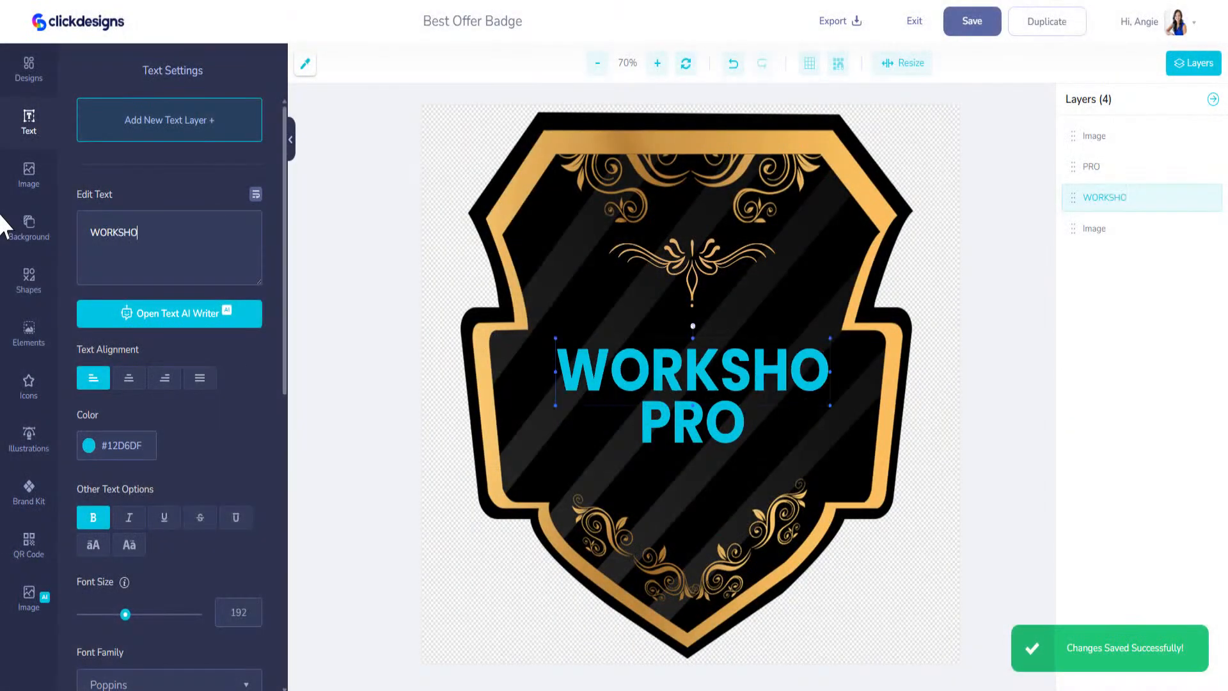
key("BackSpace")
type("EET")
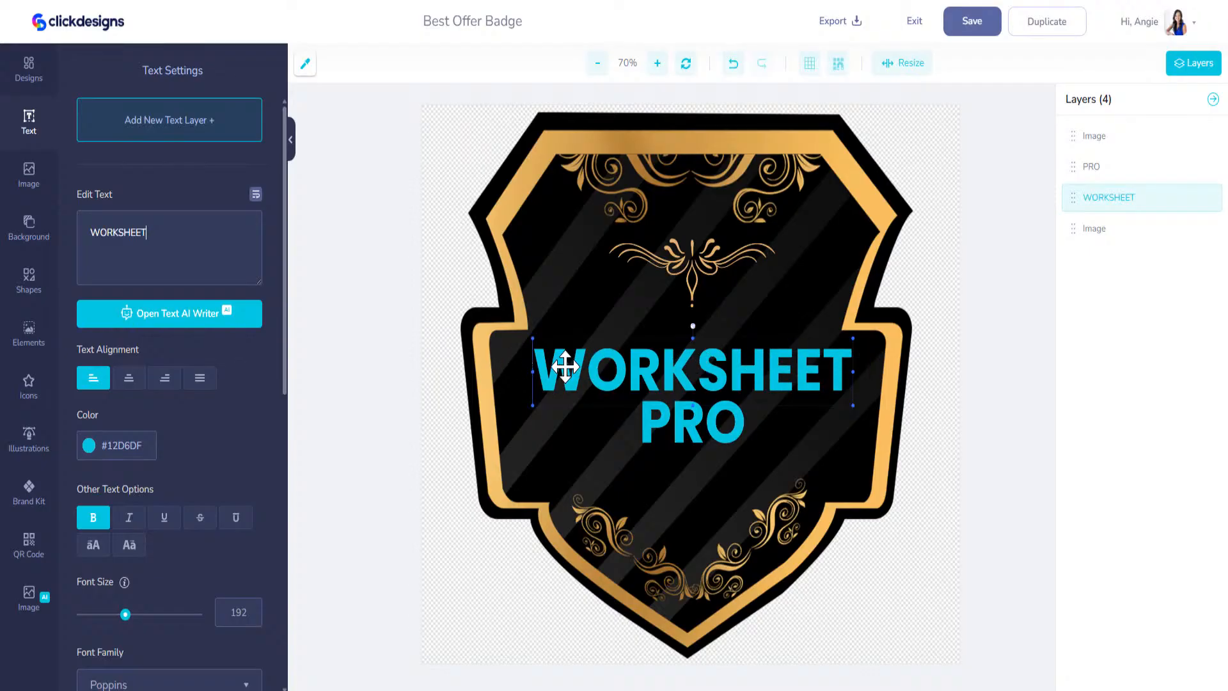
Change the second title line to WARRIOR and save the badge.
left_click(672, 431)
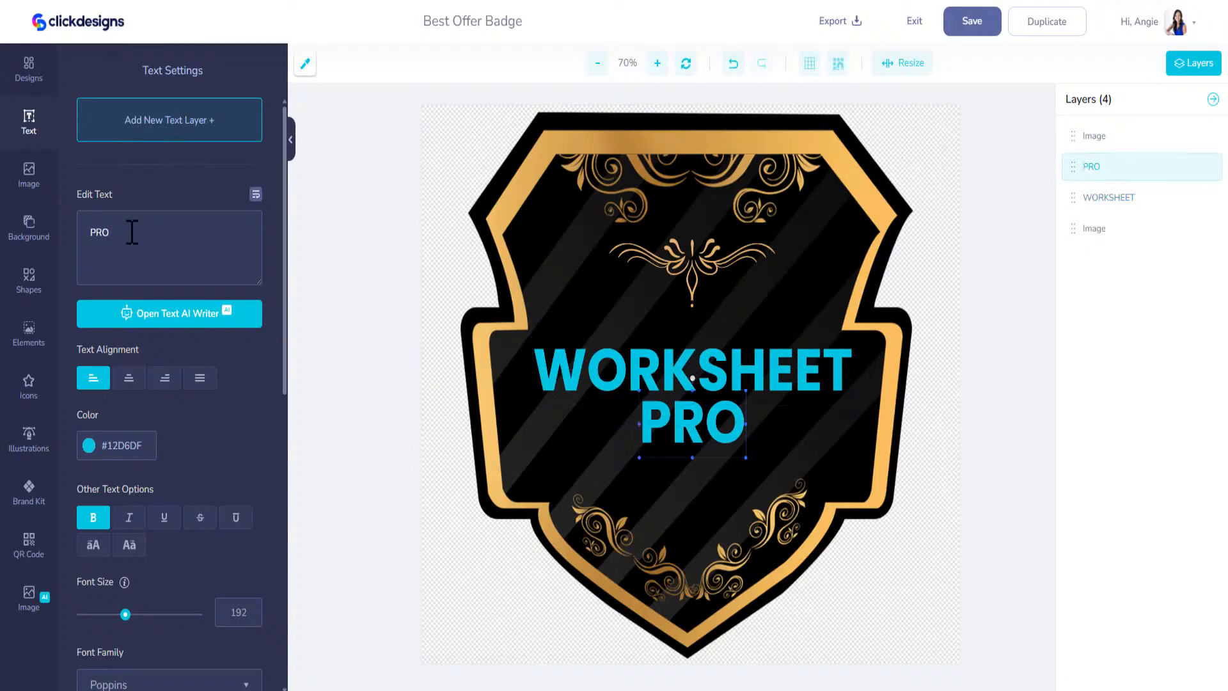
type("WARRIOR")
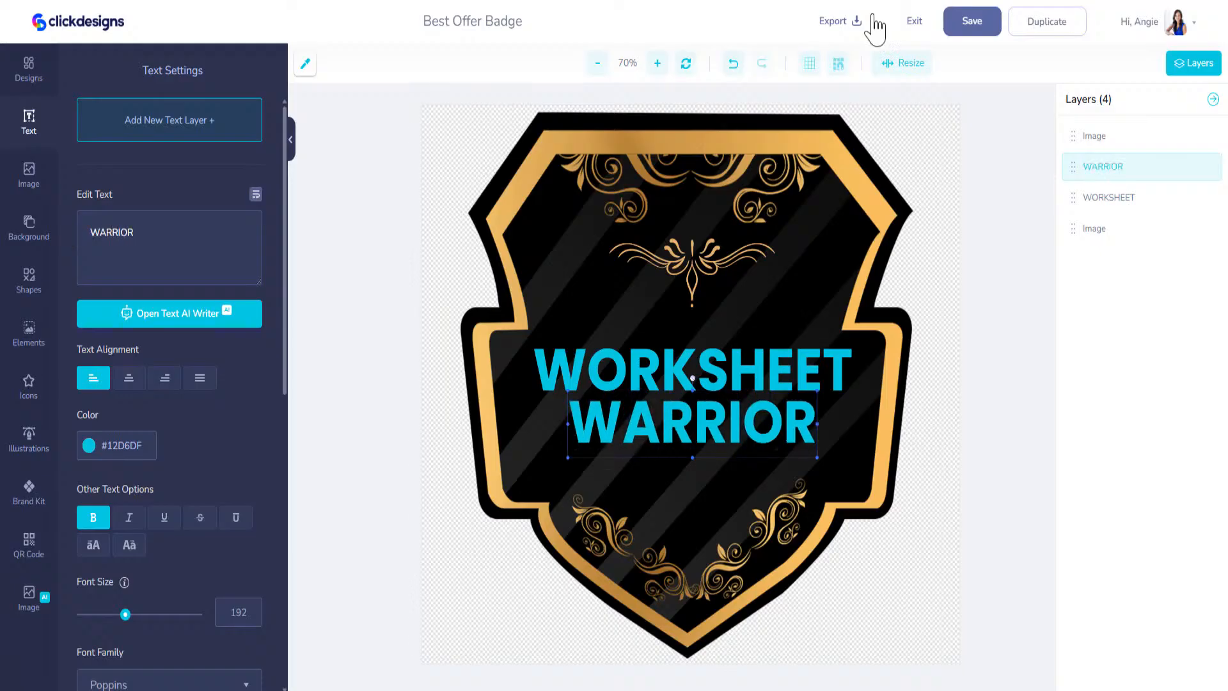
left_click(949, 27)
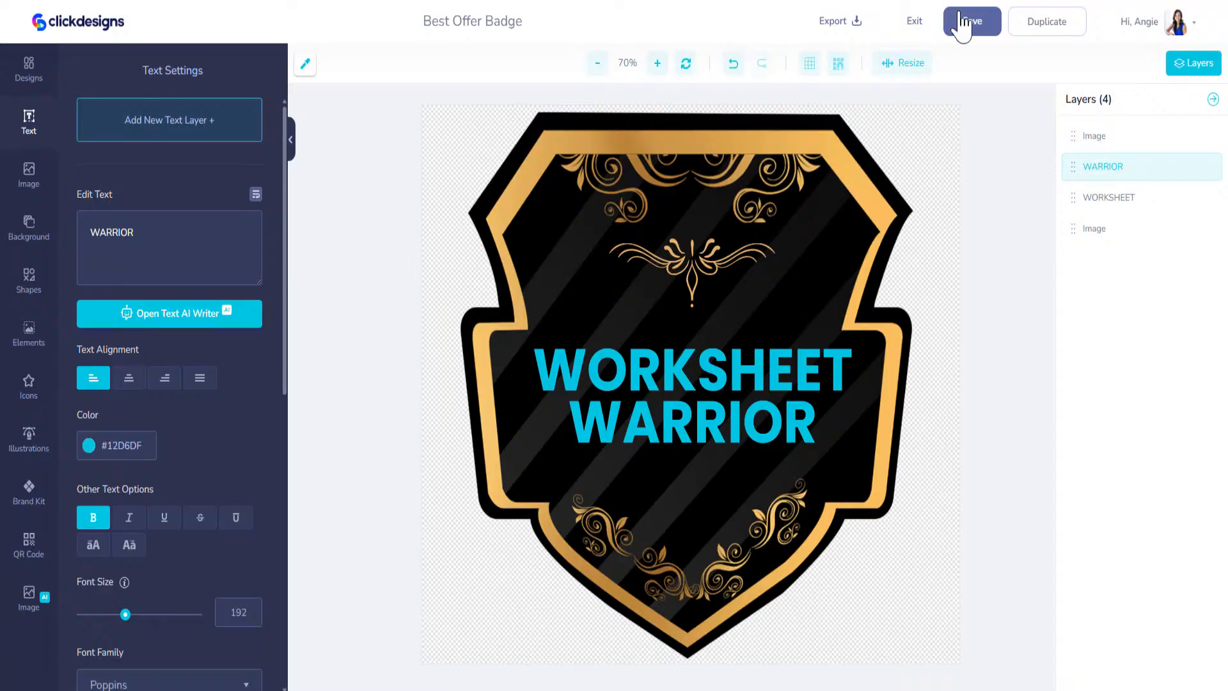
Go to the dashboard's My Designs list and scroll to the four saved shield badge cards.
left_click(914, 21)
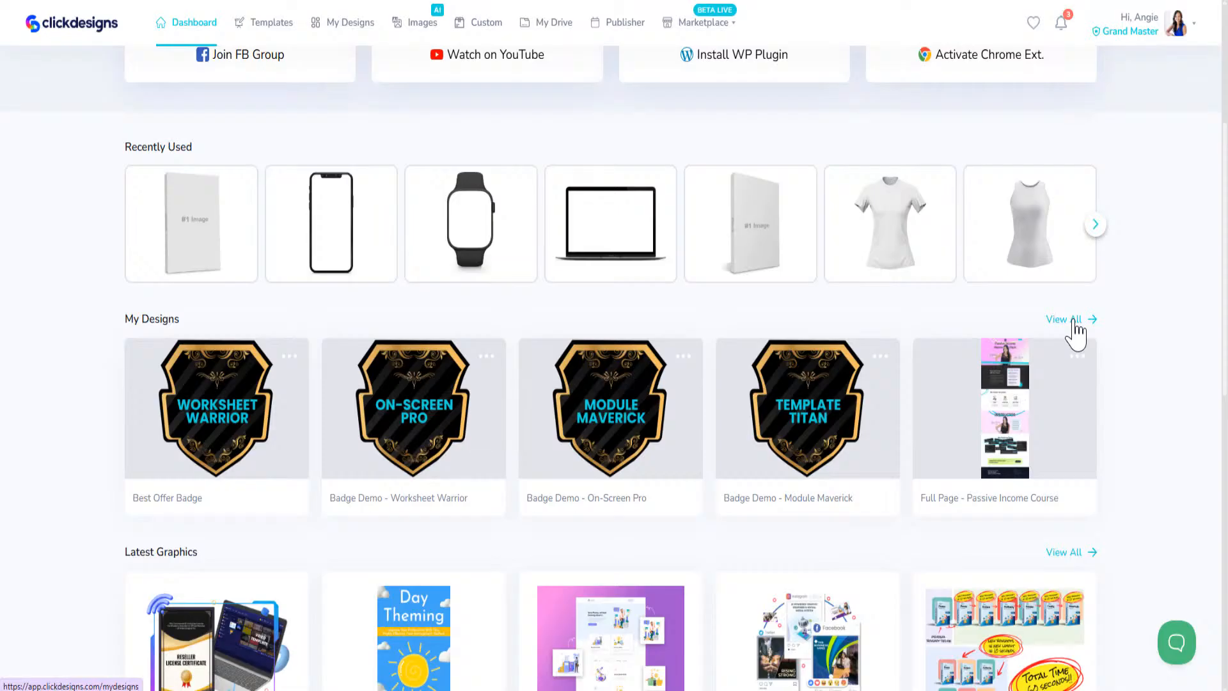
left_click(1072, 322)
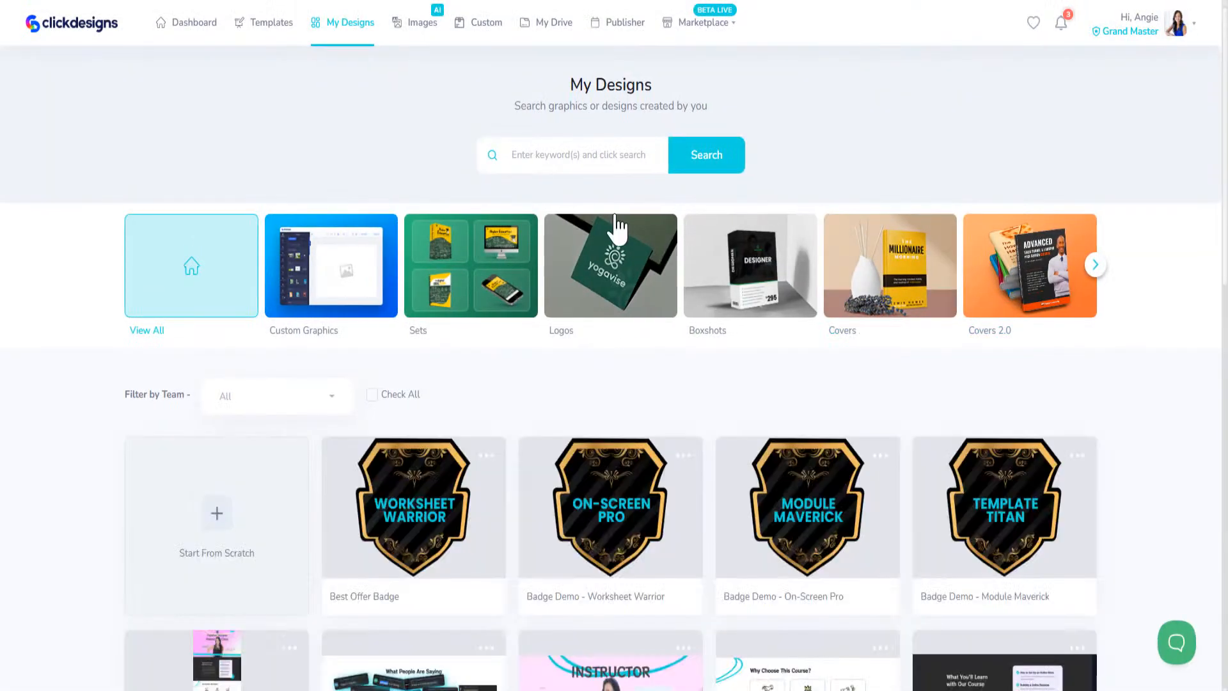
scroll(563, 446, "down", 3)
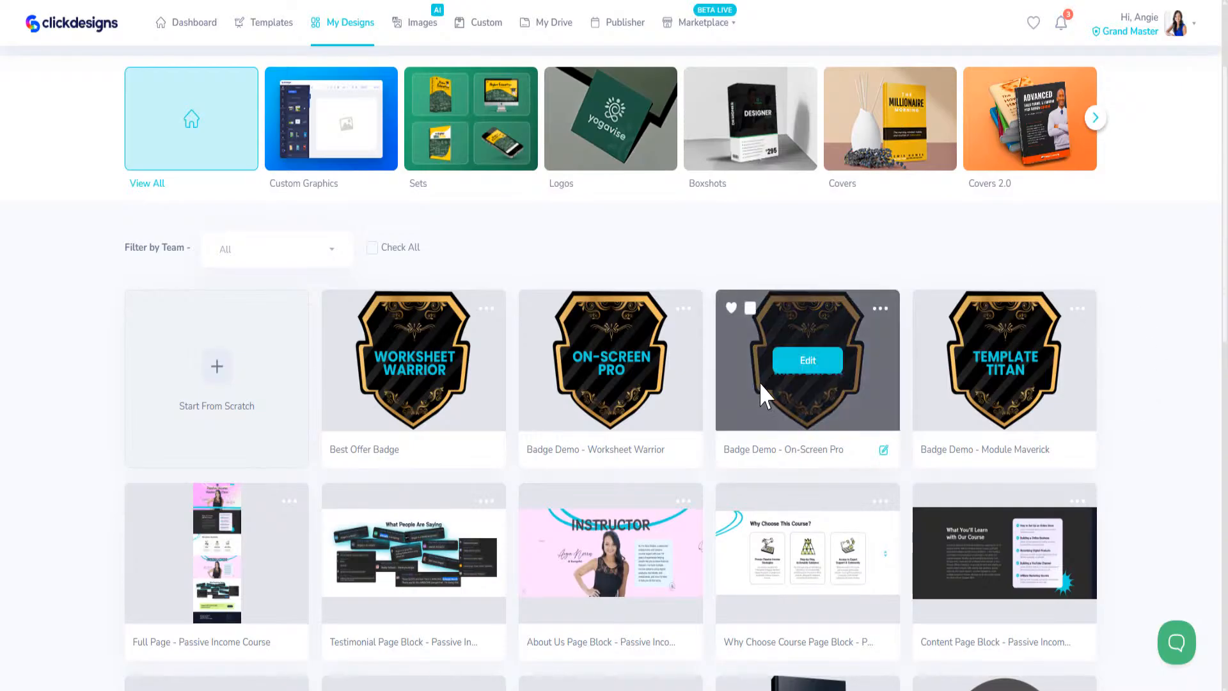
scroll(761, 384, "down", 1)
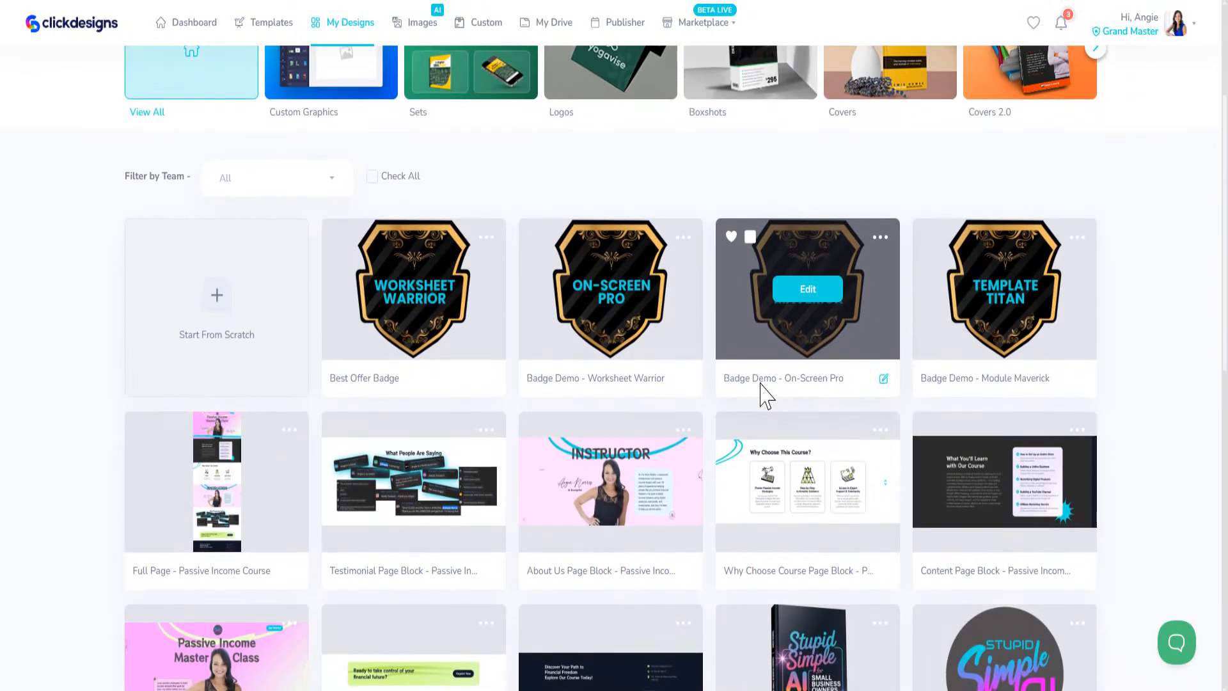